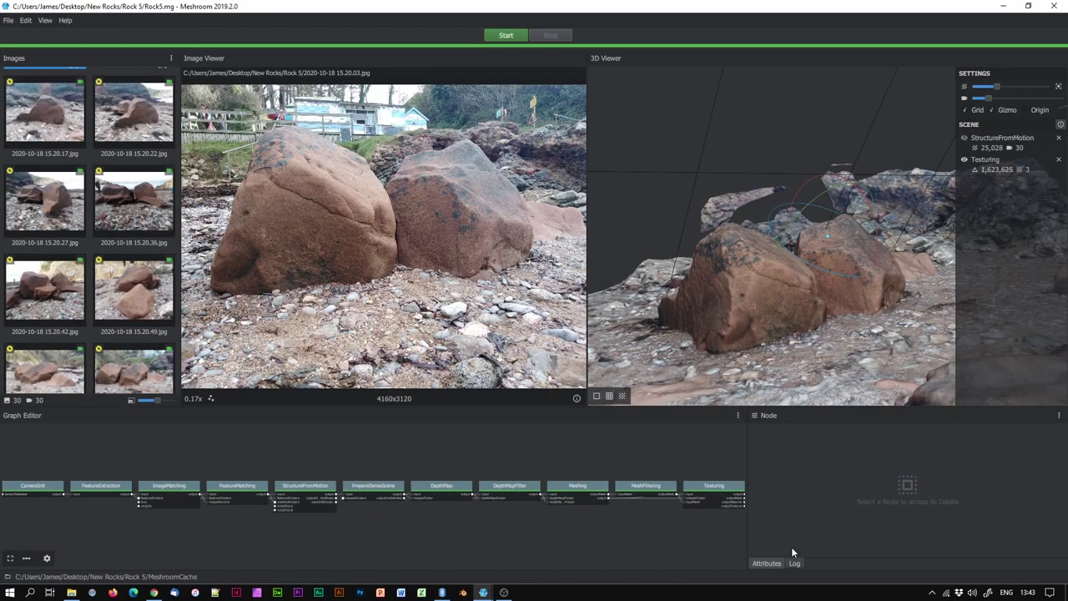
Examine the textured reconstruction of the beach boulders from all sides and from above.
drag(848, 339, 643, 247)
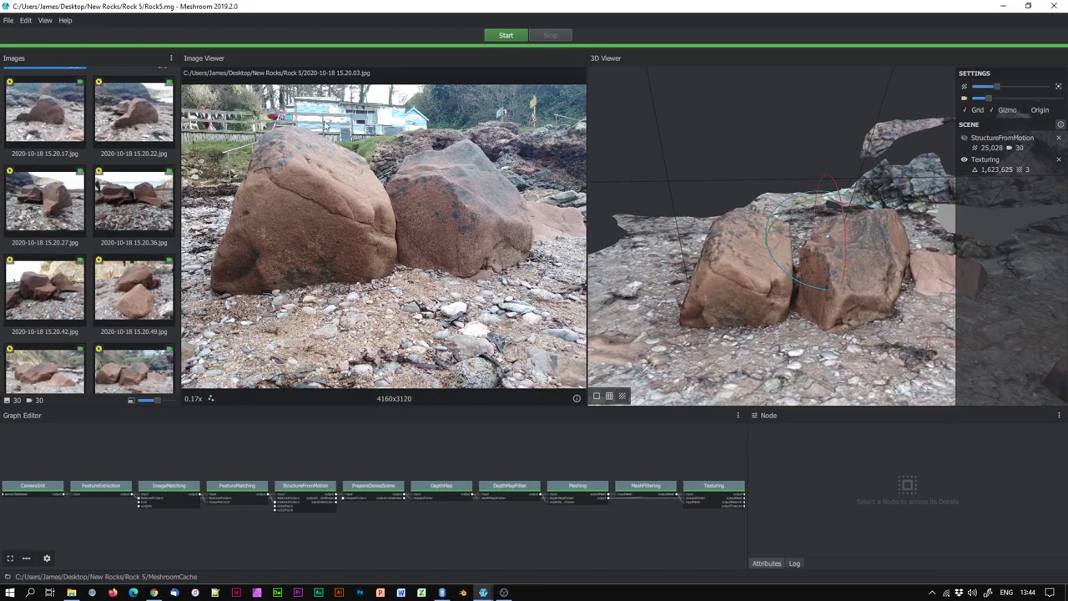
mouse_move(720, 278)
mouse_down()
mouse_move(742, 330)
mouse_move(796, 313)
mouse_move(649, 233)
mouse_move(711, 284)
mouse_move(788, 308)
mouse_move(877, 316)
mouse_move(778, 299)
mouse_move(782, 320)
mouse_move(868, 326)
mouse_move(701, 267)
mouse_up()
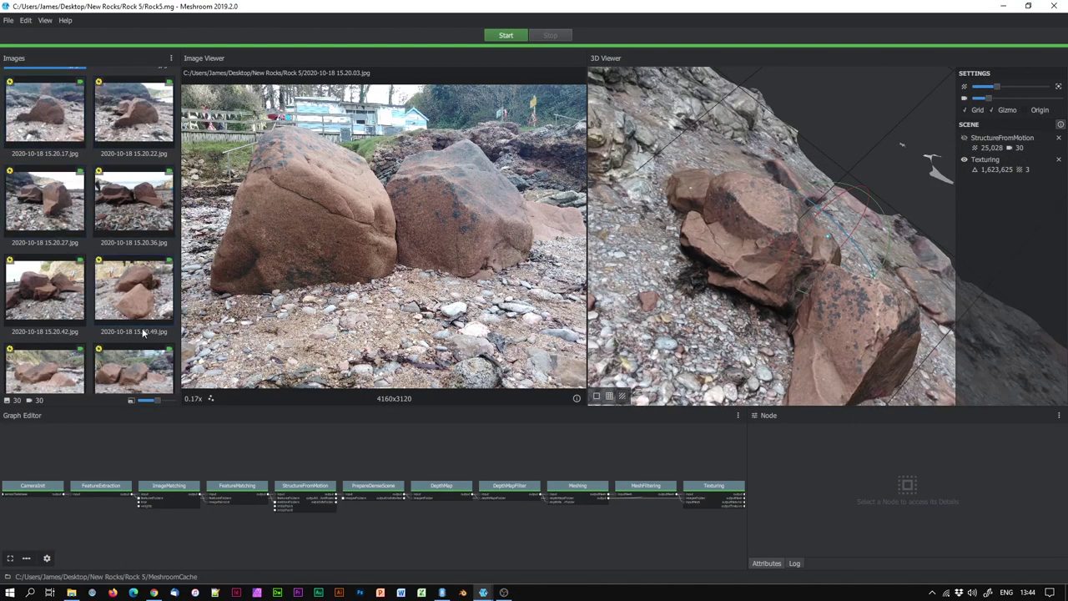
drag(872, 355, 892, 346)
drag(677, 261, 856, 352)
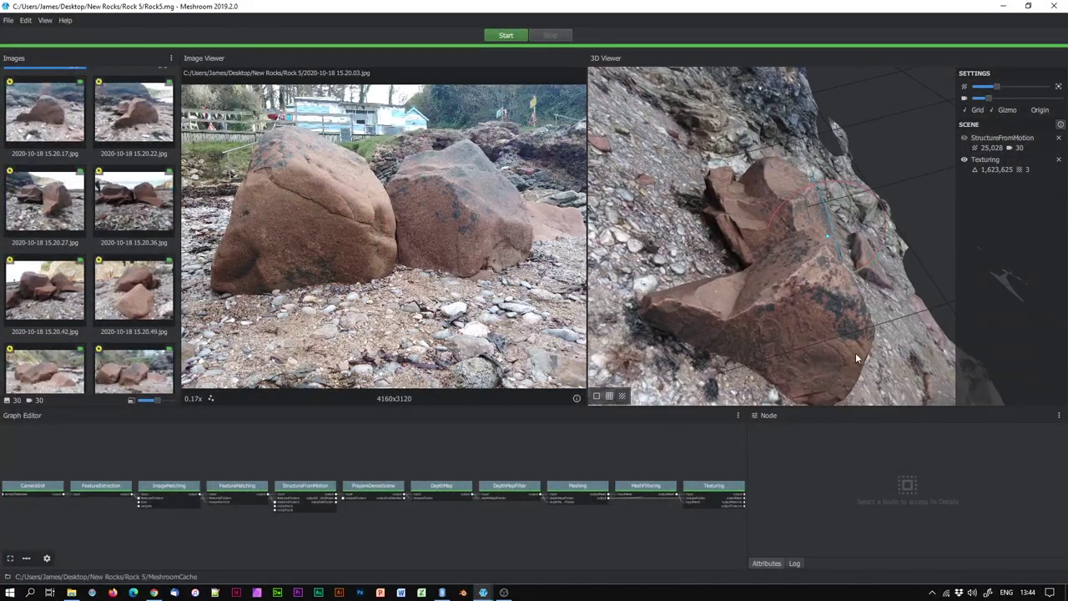
drag(684, 281, 718, 301)
drag(669, 215, 618, 266)
drag(854, 326, 420, 219)
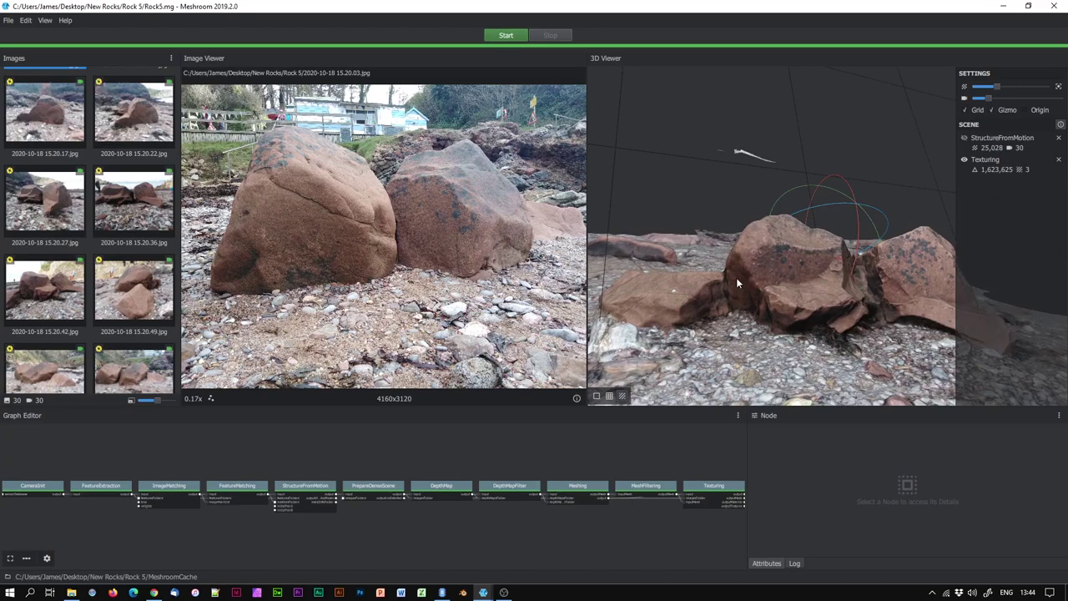
drag(705, 279, 774, 244)
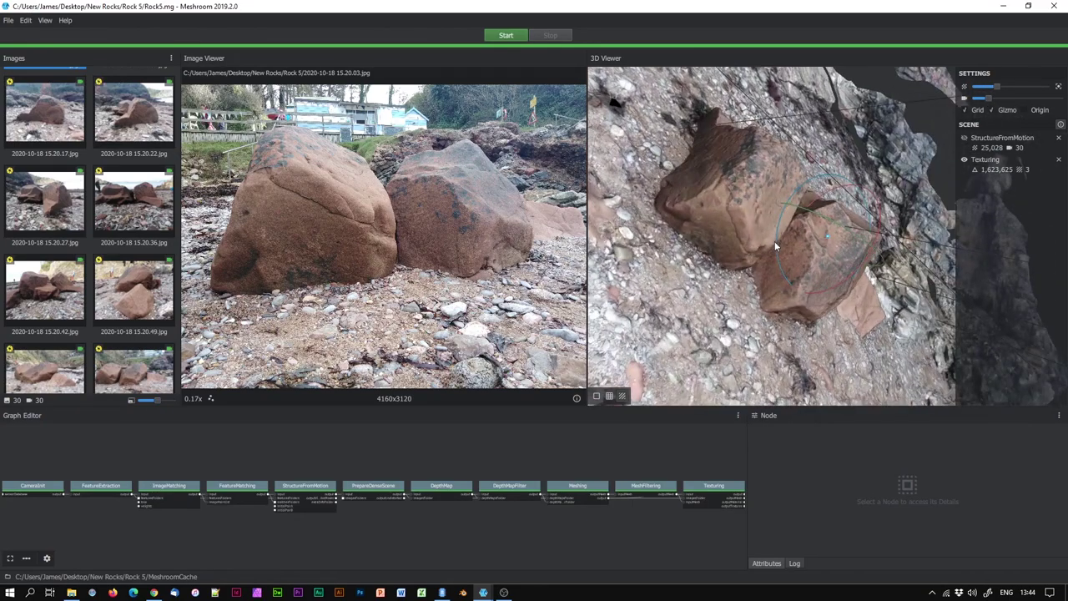
drag(741, 179, 615, 175)
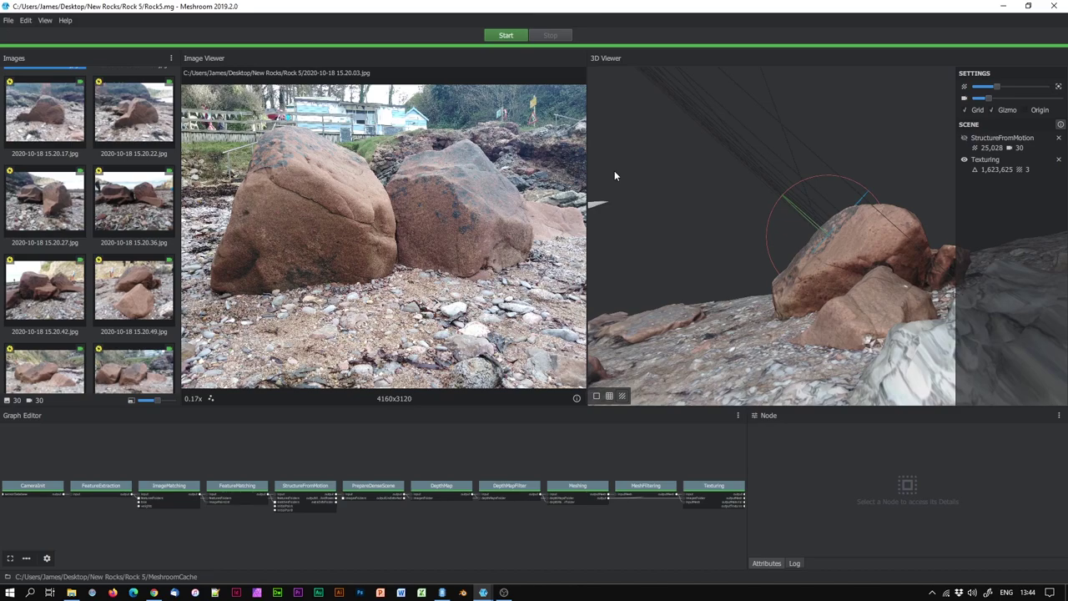
drag(724, 298, 724, 361)
drag(883, 342, 796, 331)
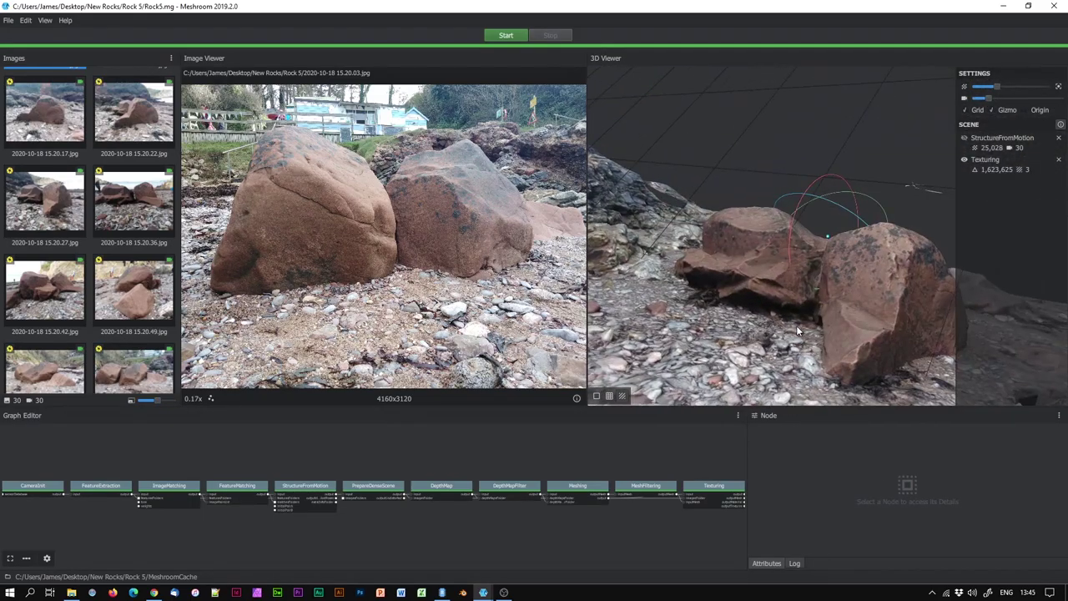
drag(722, 268, 746, 310)
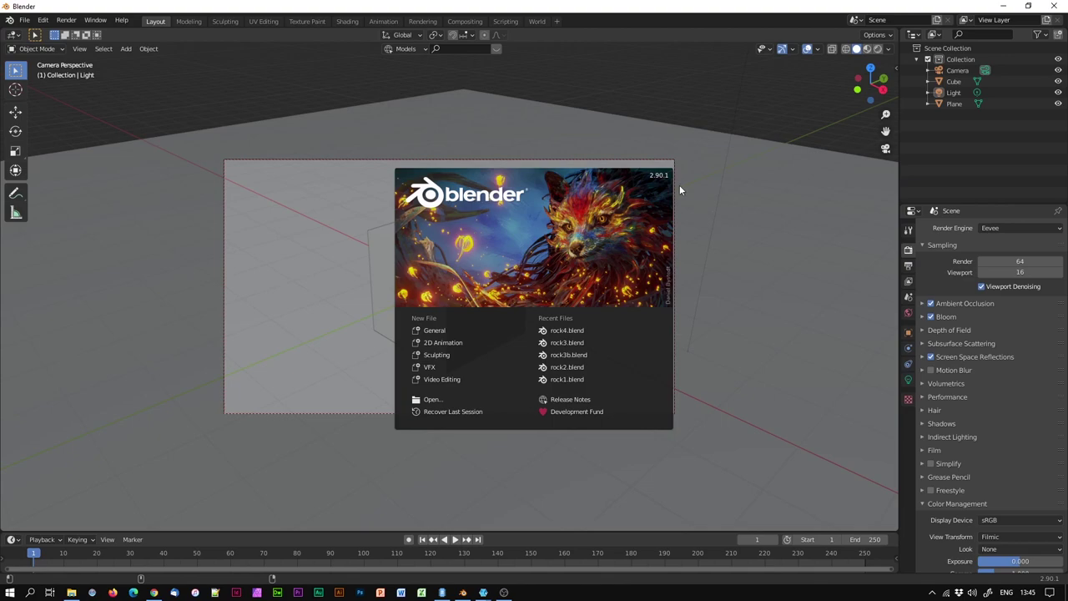
Switch to Blender, dismiss the splash screen and delete the default cube.
click(722, 313)
click(407, 246)
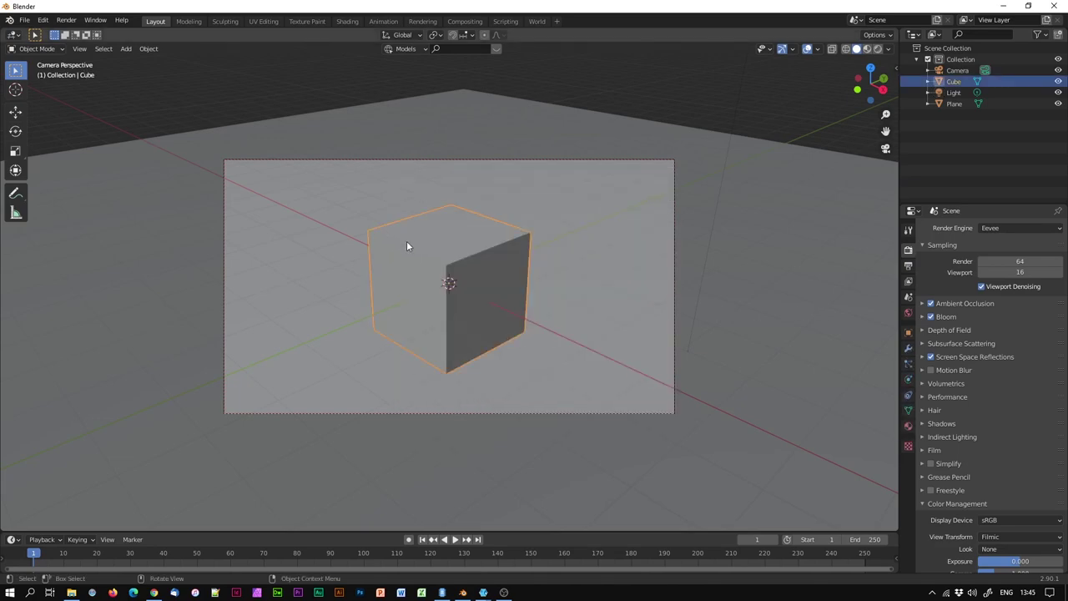
key(Delete)
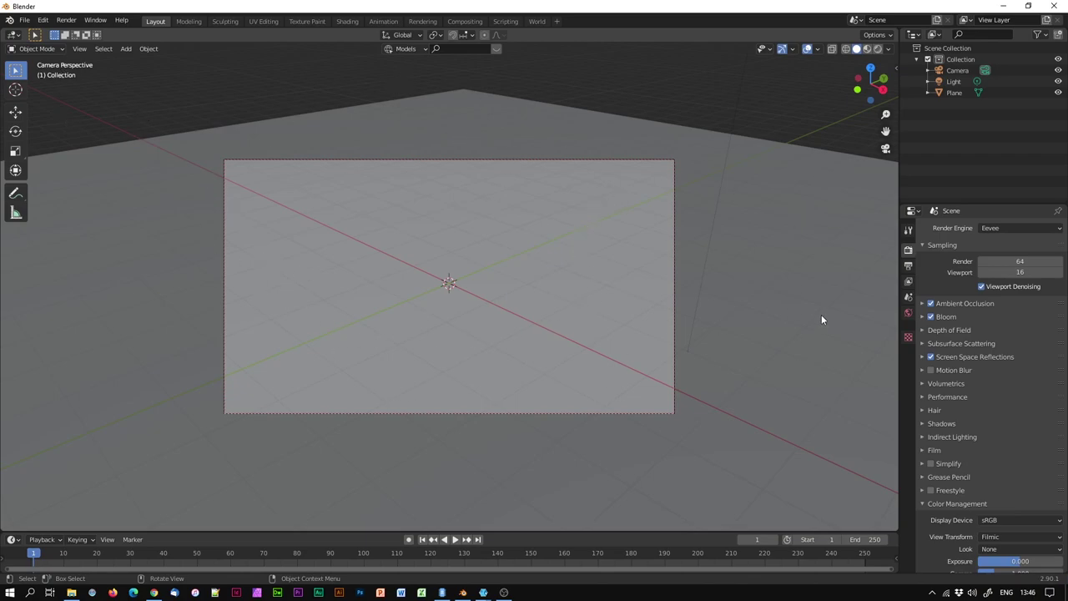
Start a Wavefront (.obj) import and browse to the Rock 5 folder inside New Rocks on the desktop.
click(27, 22)
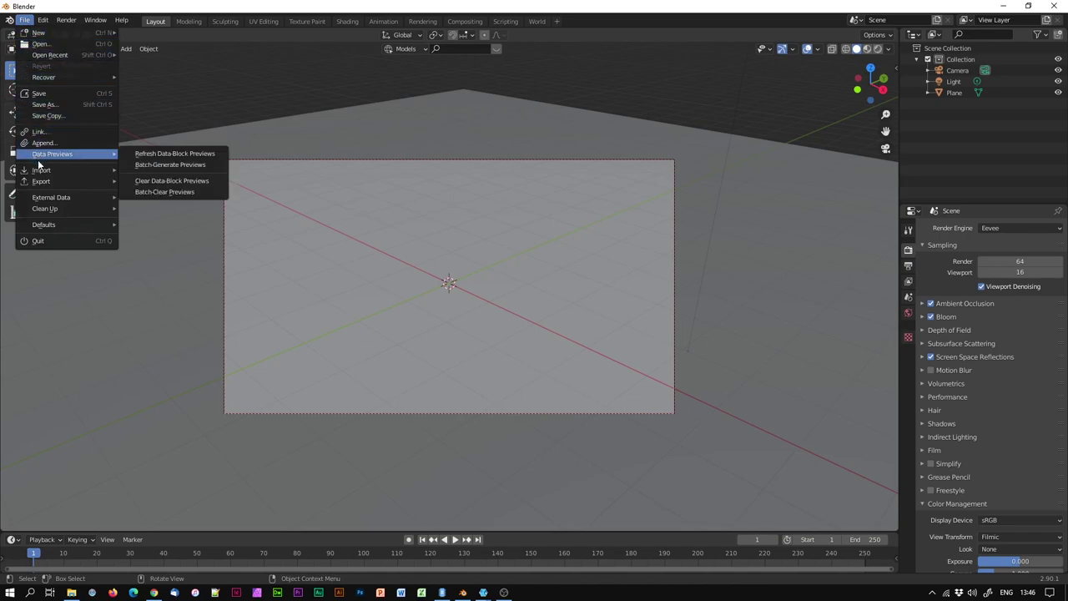
mouse_move(44, 174)
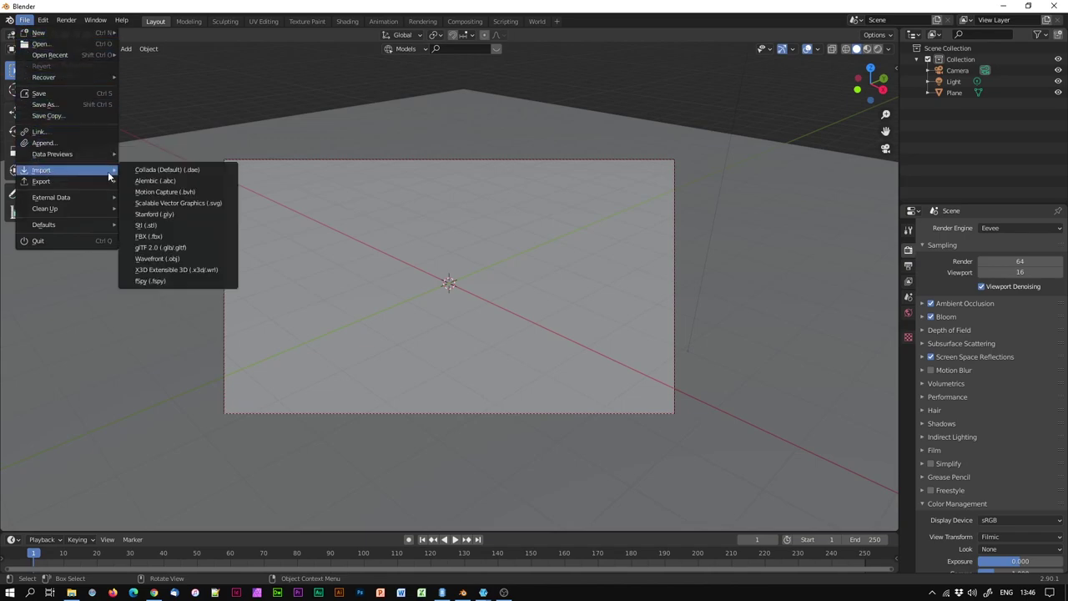
click(190, 259)
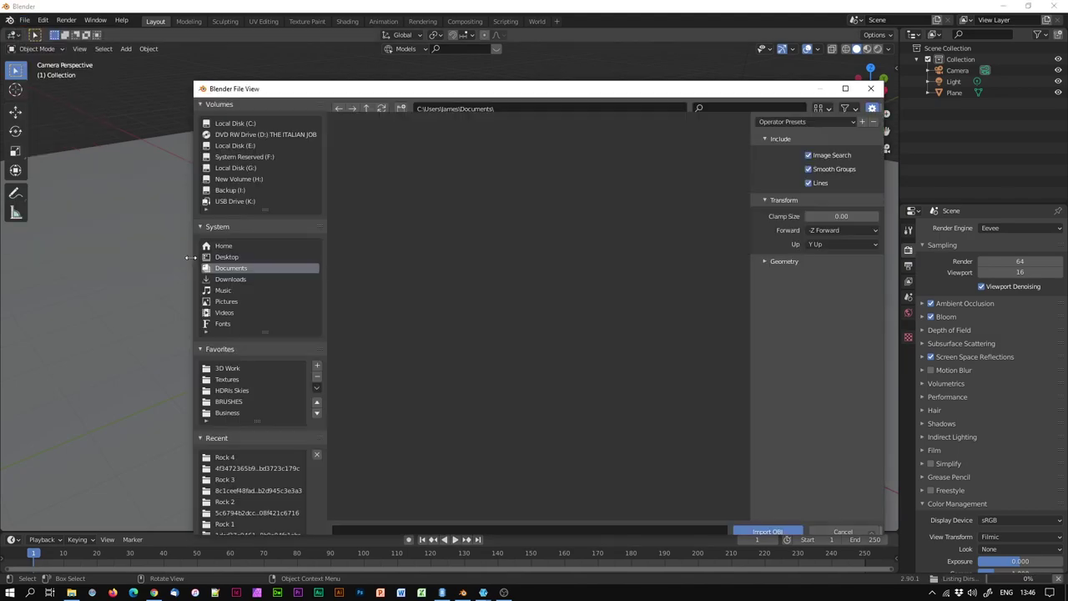
double_click(543, 90)
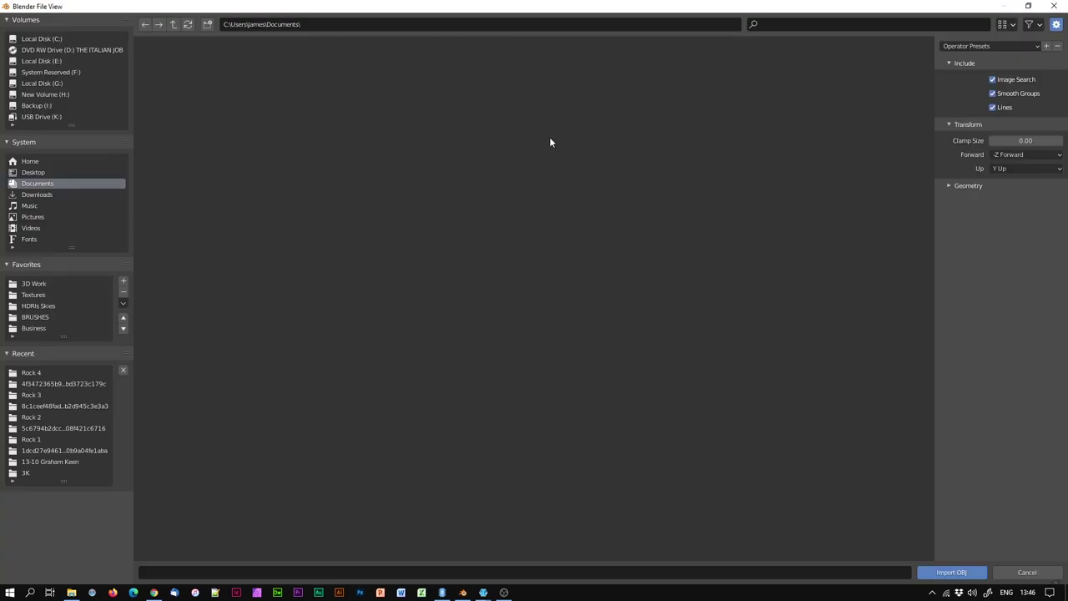
double_click(514, 84)
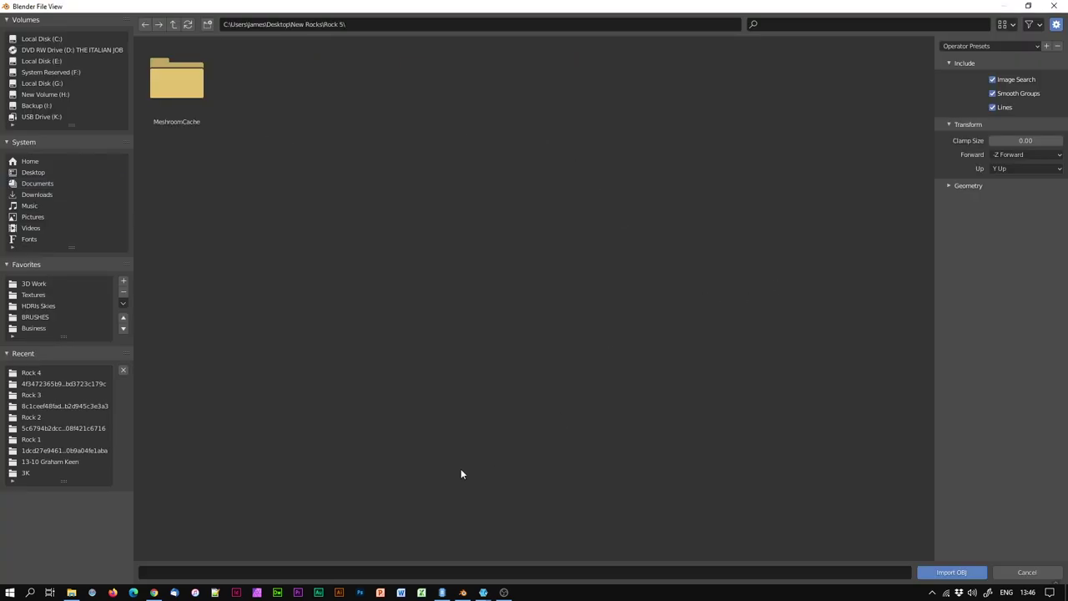
Import texturedMesh.obj from the hash-named subfolder of MeshroomCache\Texturing.
double_click(194, 94)
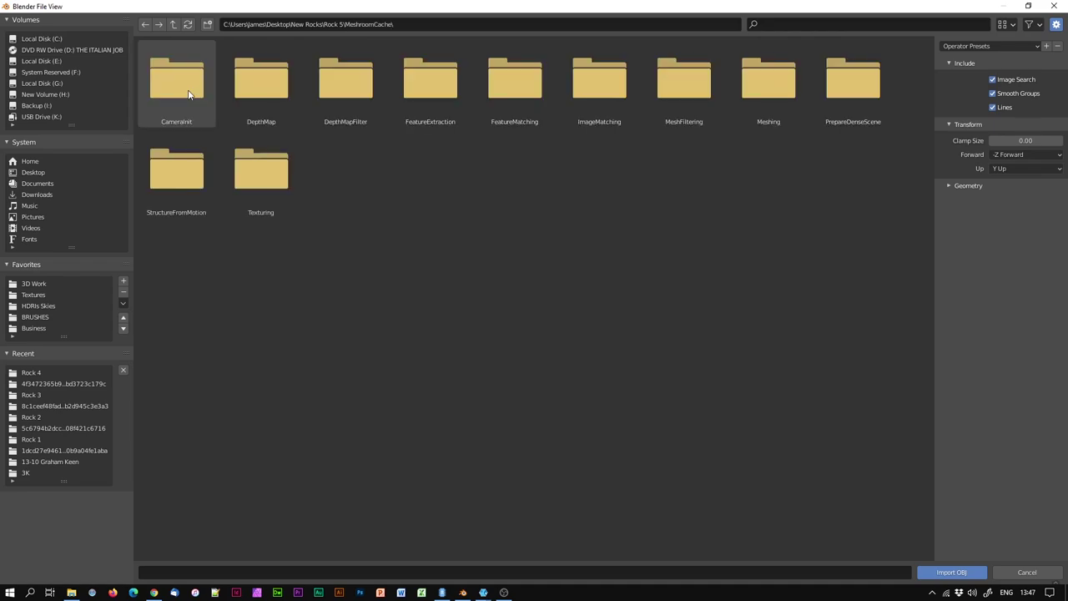
double_click(256, 175)
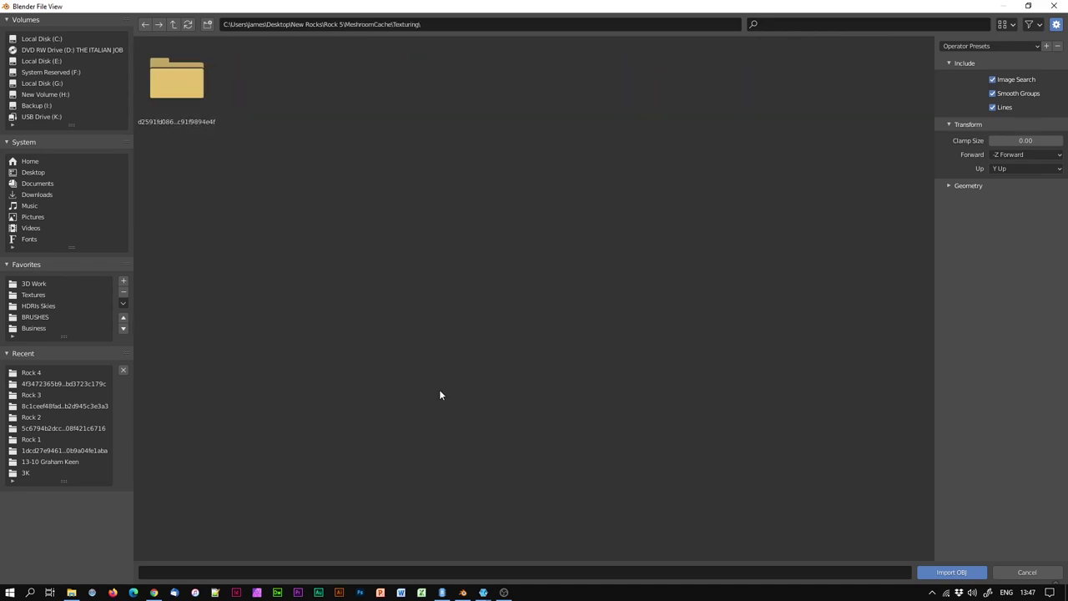
double_click(190, 106)
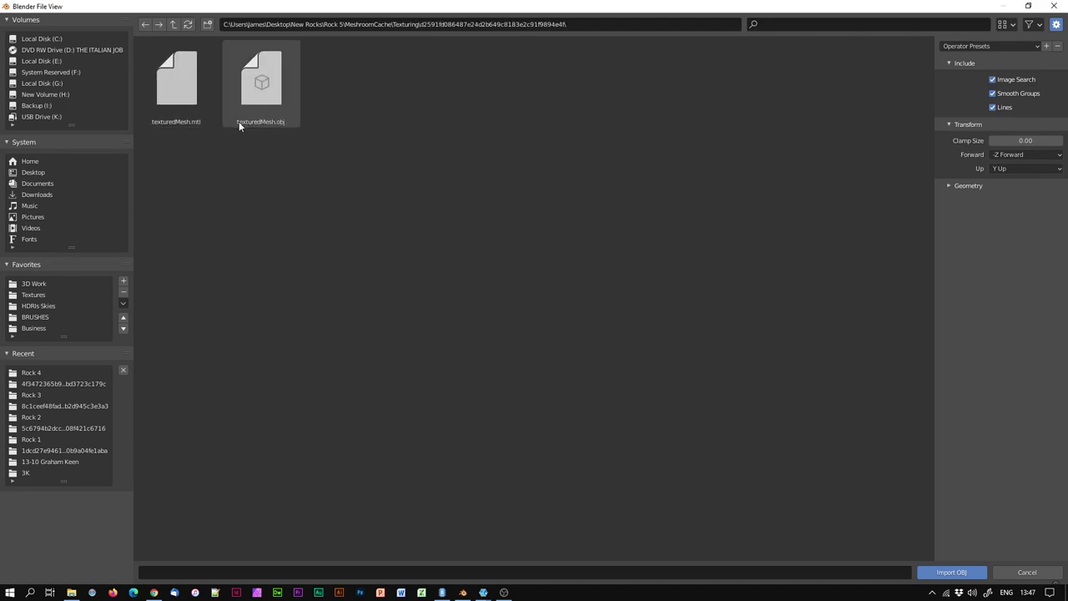
click(271, 119)
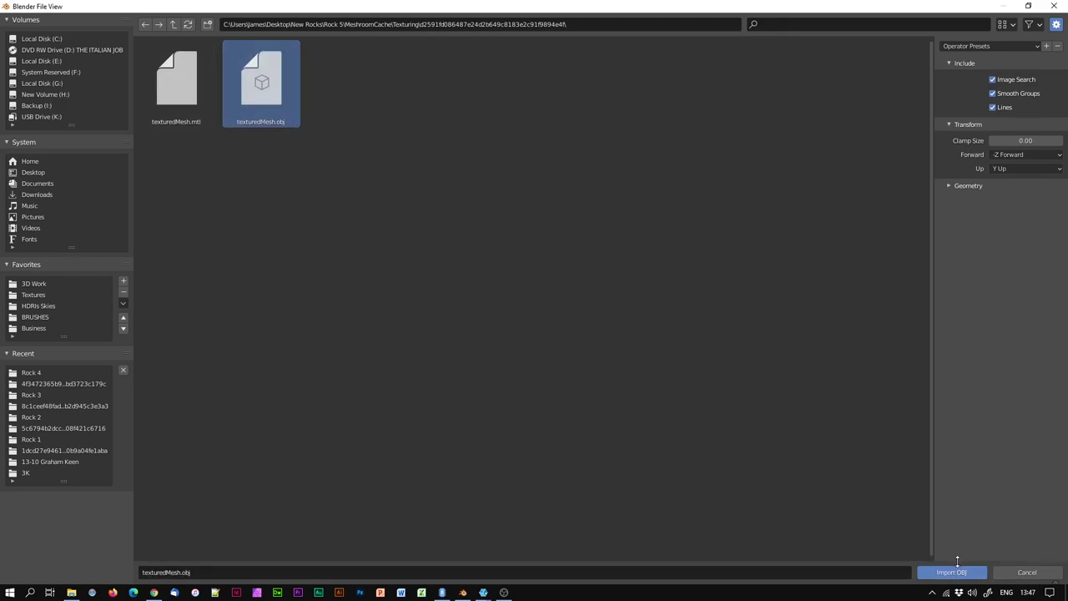
click(958, 572)
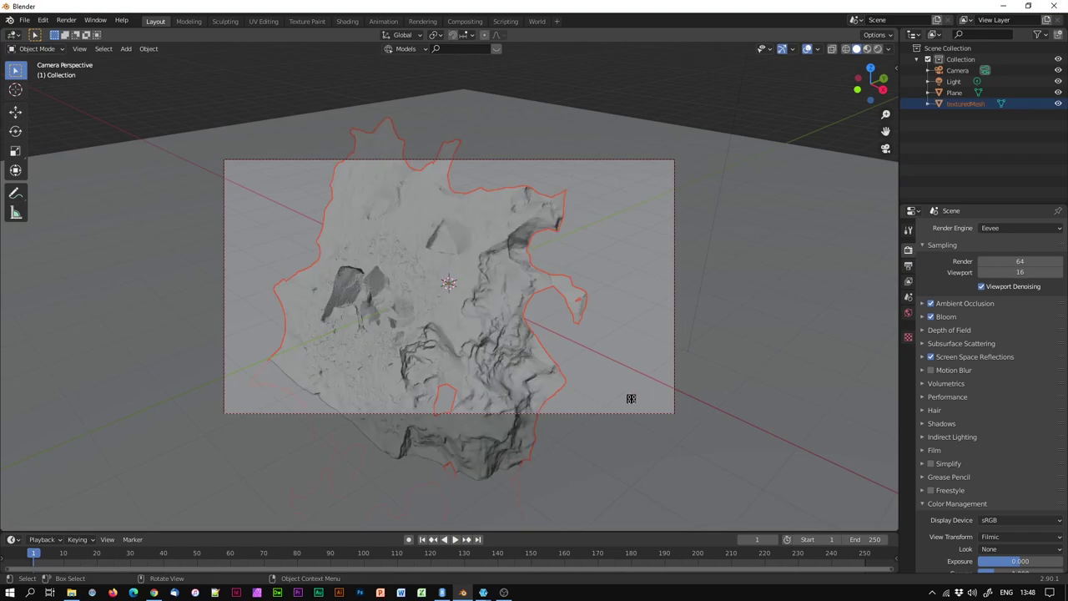
In the right orthographic view, rotate the imported mesh until its base is horizontal and move it onto the ground line at the origin.
middle_drag(658, 382, 543, 349)
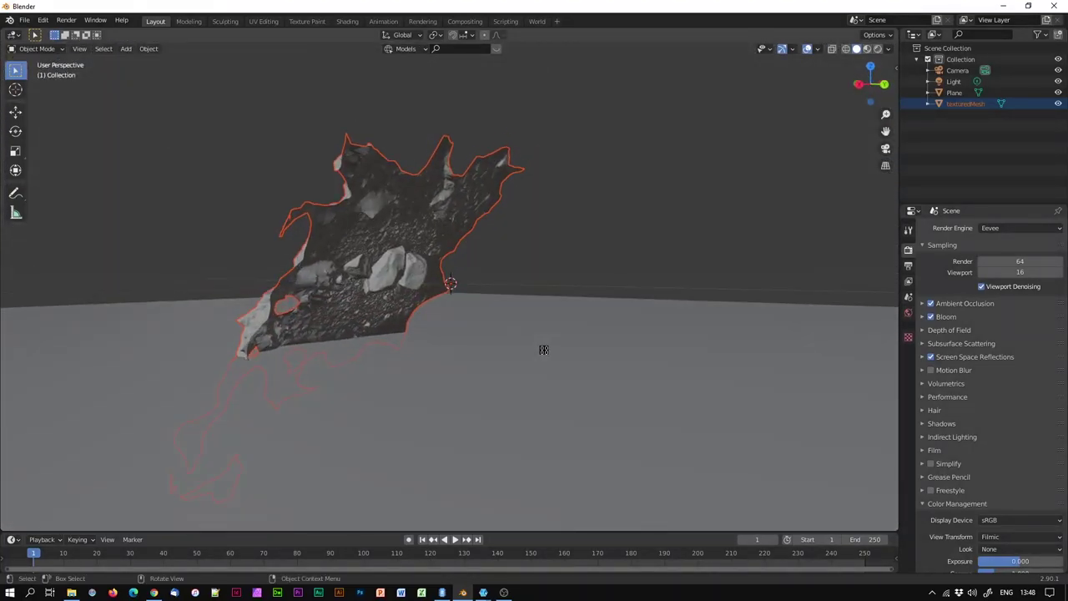
key(KP_3)
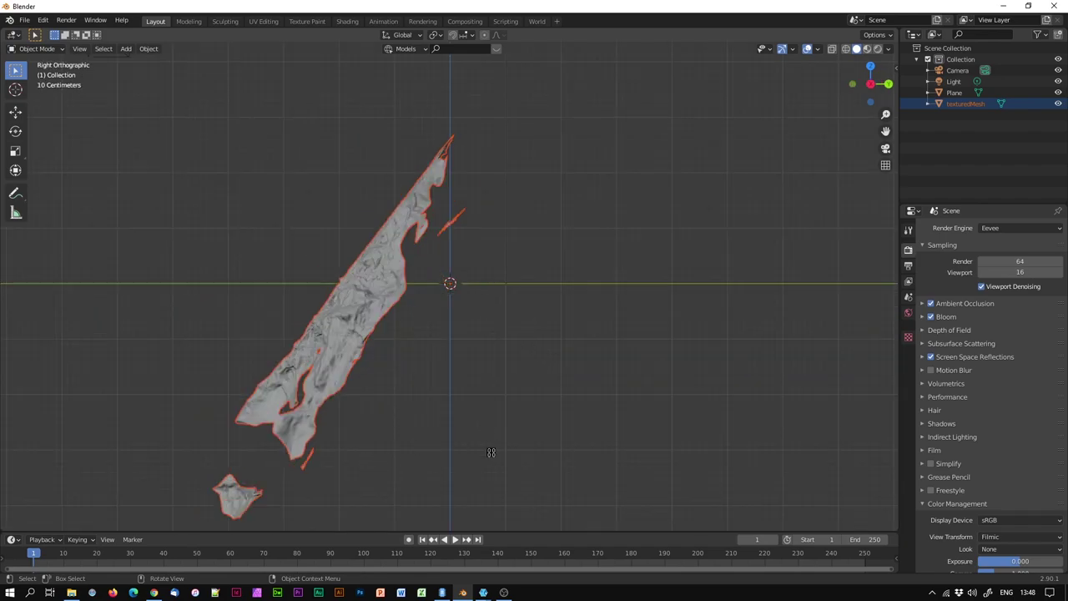
key(r)
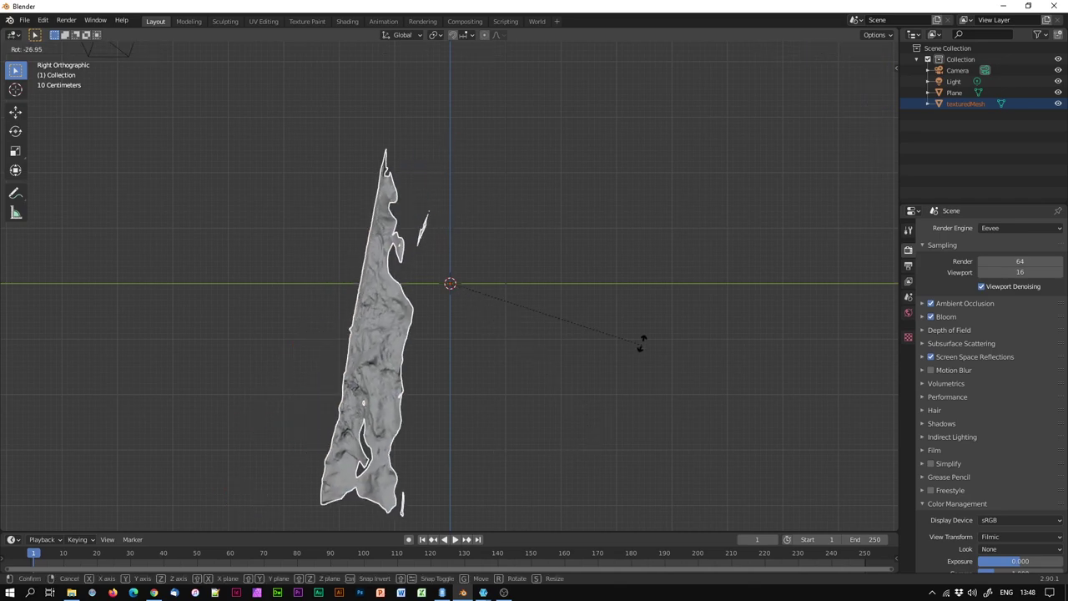
click(470, 133)
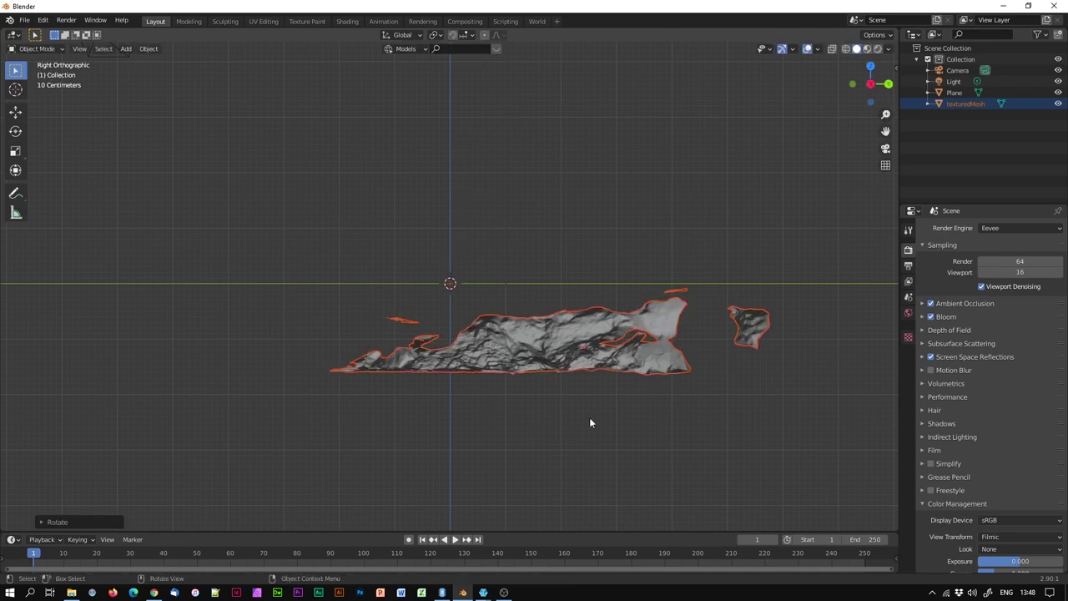
key(g)
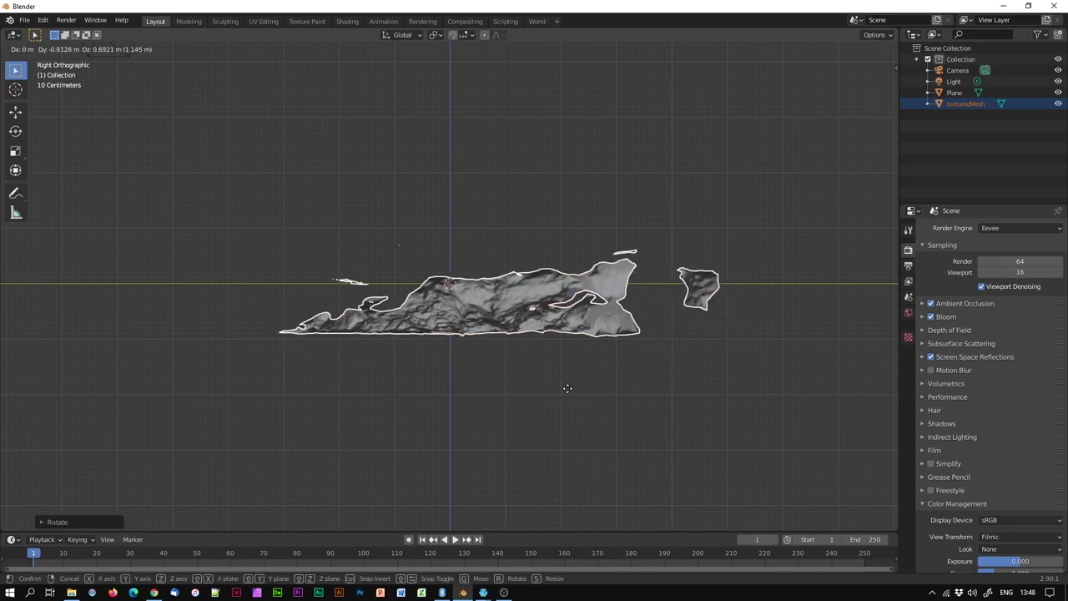
click(544, 344)
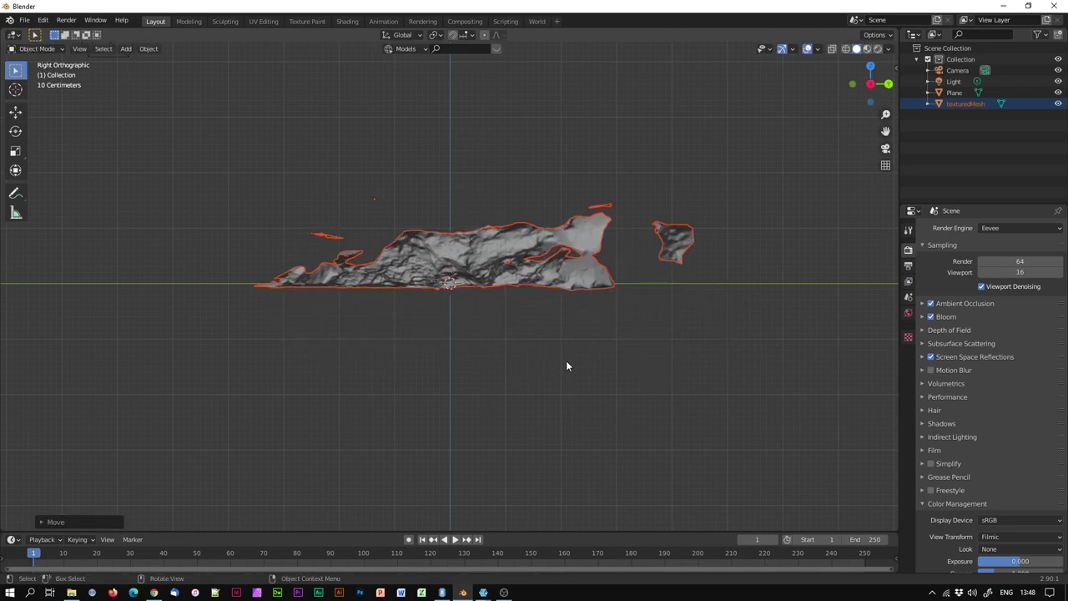
In the front orthographic view, rotate the mesh very slightly to level its base with the ground line.
key(KP_1)
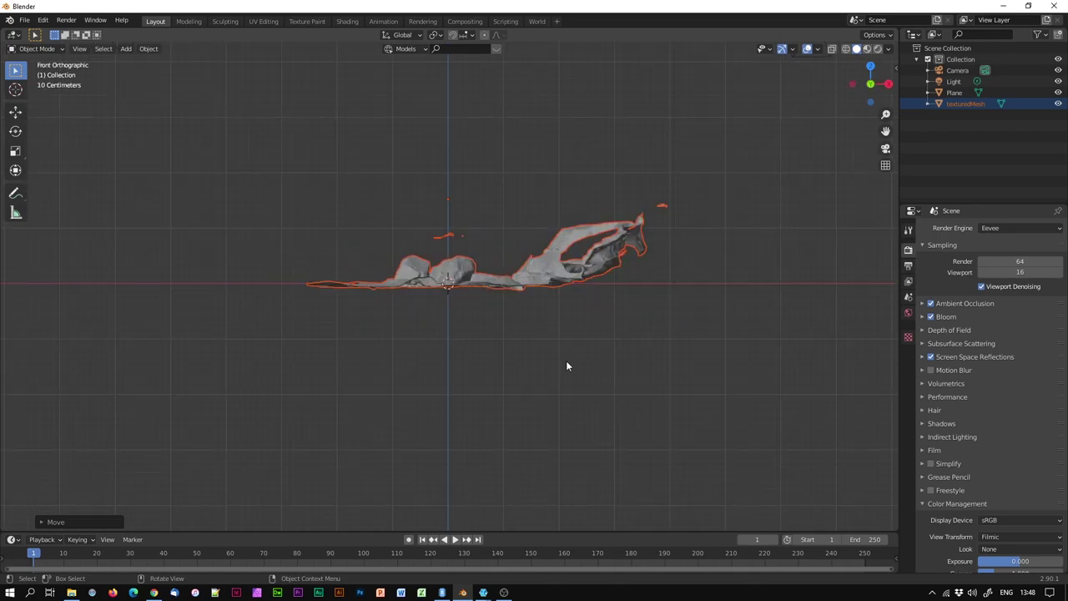
key(r)
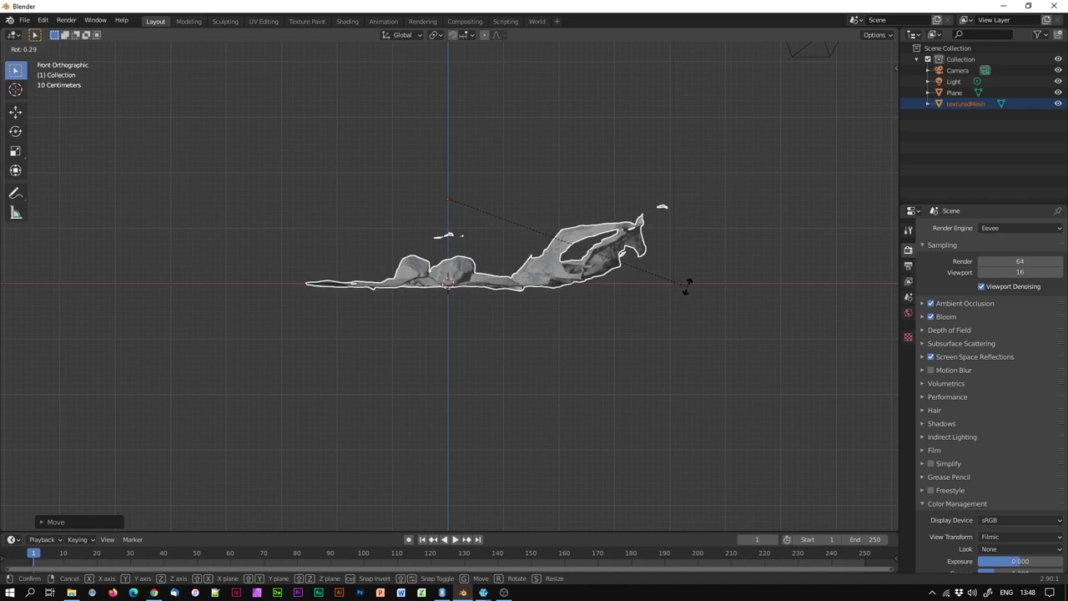
click(690, 291)
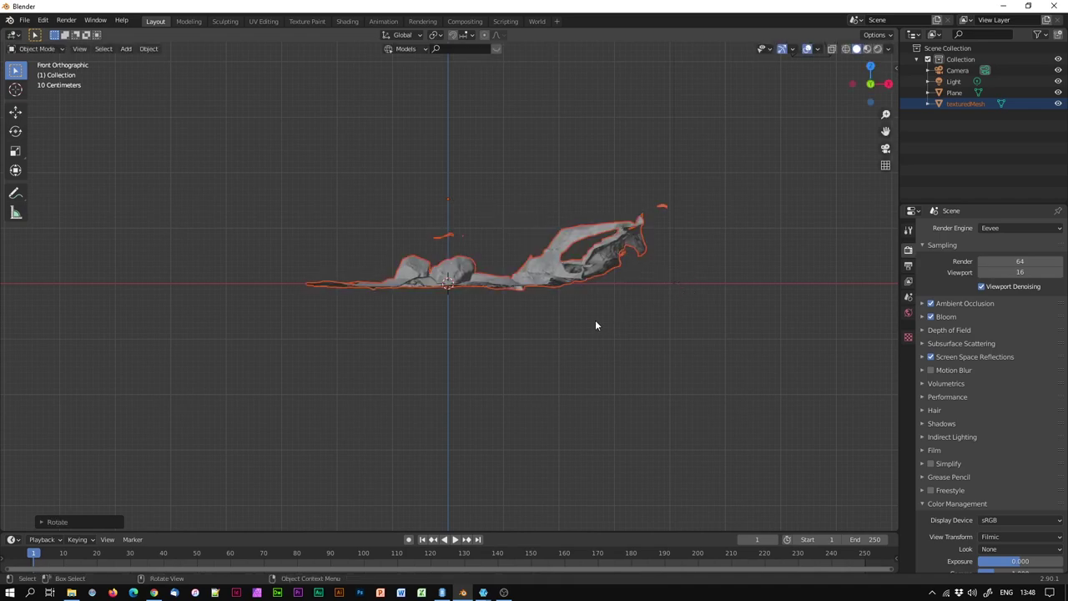
Show the mesh in Material Preview shading and examine the photo texture on the boulders up close.
middle_drag(678, 348, 698, 356)
scroll(568, 349, up, 4)
scroll(568, 349, up, 4)
mouse_move(603, 291)
middle_down()
mouse_move(460, 332)
mouse_move(354, 268)
mouse_move(250, 265)
mouse_move(144, 289)
mouse_move(197, 336)
mouse_move(225, 342)
middle_up()
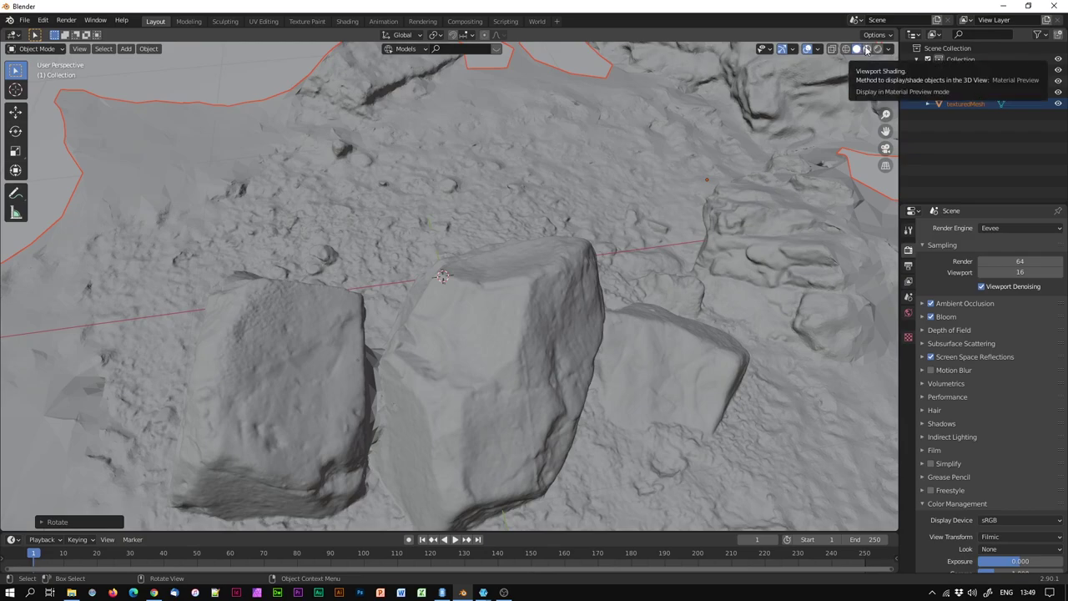
click(866, 49)
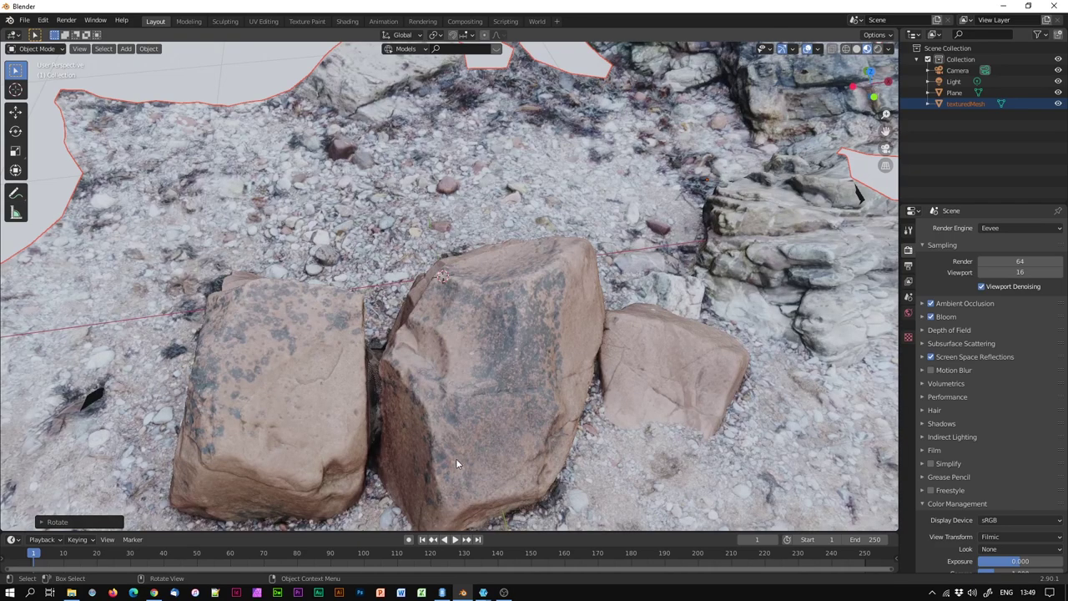
middle_drag(456, 464, 518, 360)
scroll(518, 361, up, 3)
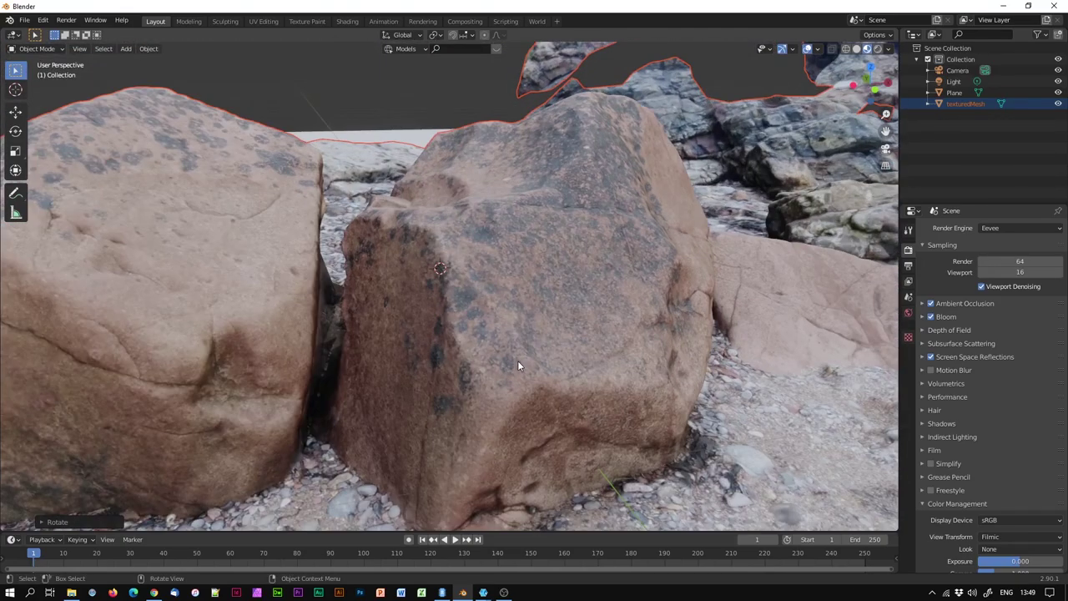
Examine the mesh density of the scan in Wireframe shading and its surface detail in Solid shading.
click(847, 50)
mouse_move(810, 127)
middle_down()
mouse_move(686, 355)
mouse_move(626, 369)
mouse_move(663, 376)
mouse_move(476, 406)
mouse_move(243, 364)
mouse_move(427, 344)
mouse_move(378, 383)
mouse_move(246, 380)
mouse_move(282, 348)
mouse_move(405, 363)
mouse_move(382, 348)
mouse_move(467, 370)
middle_up()
scroll(626, 369, down, 5)
scroll(425, 342, down, 2)
scroll(422, 346, up, 4)
scroll(352, 351, down, 3)
scroll(468, 370, up, 3)
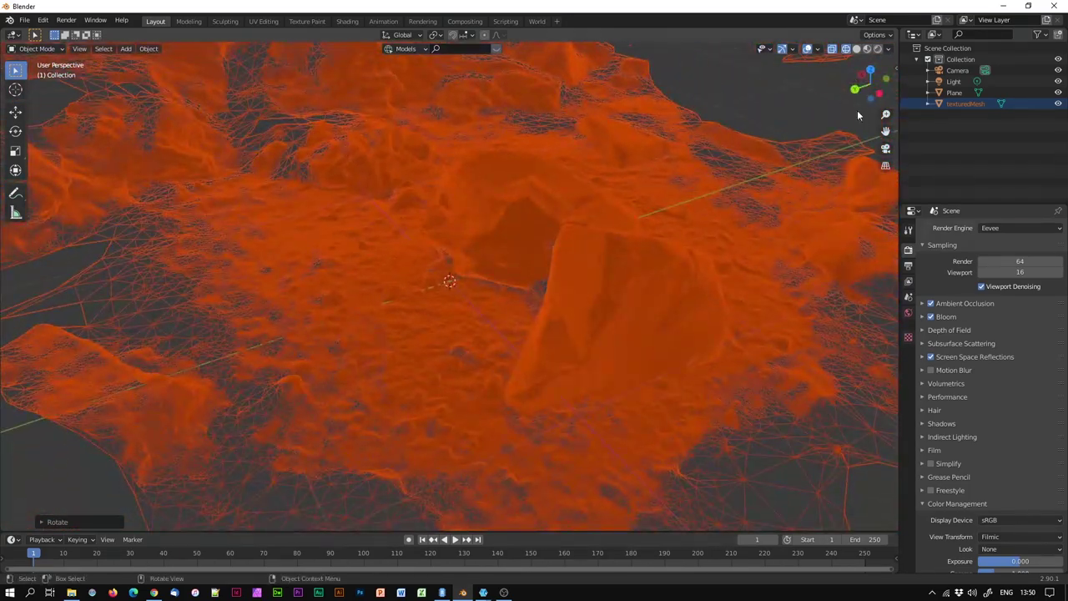
click(857, 49)
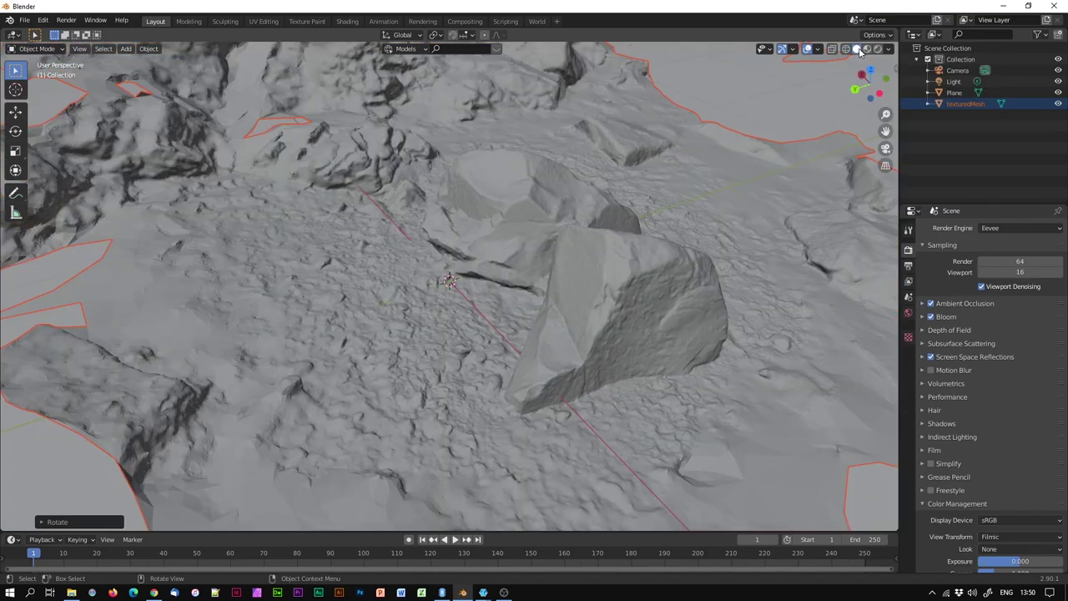
mouse_move(545, 324)
middle_down()
mouse_move(606, 361)
mouse_move(464, 357)
mouse_move(383, 379)
mouse_move(375, 451)
mouse_move(379, 371)
mouse_move(456, 332)
mouse_move(566, 328)
mouse_move(707, 348)
mouse_move(732, 382)
mouse_move(625, 326)
middle_up()
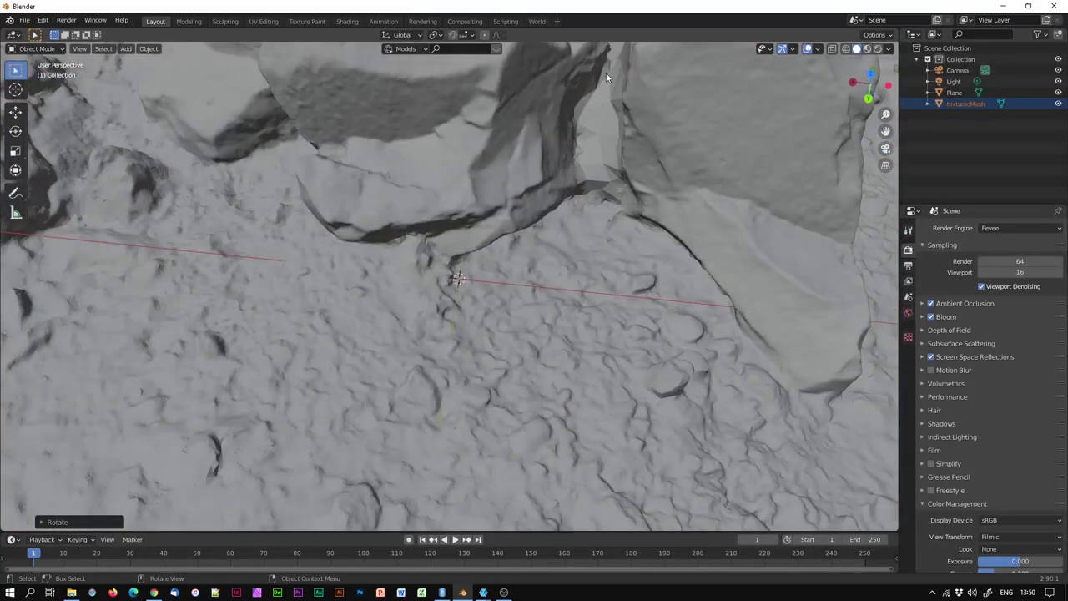
scroll(592, 280, down, 5)
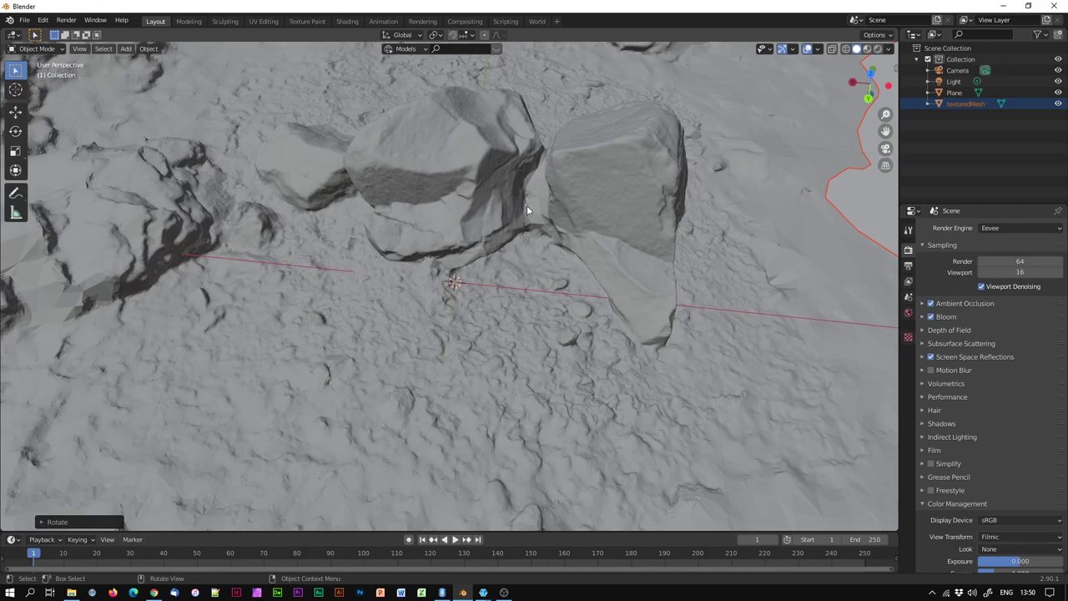
middle_drag(676, 361, 544, 192)
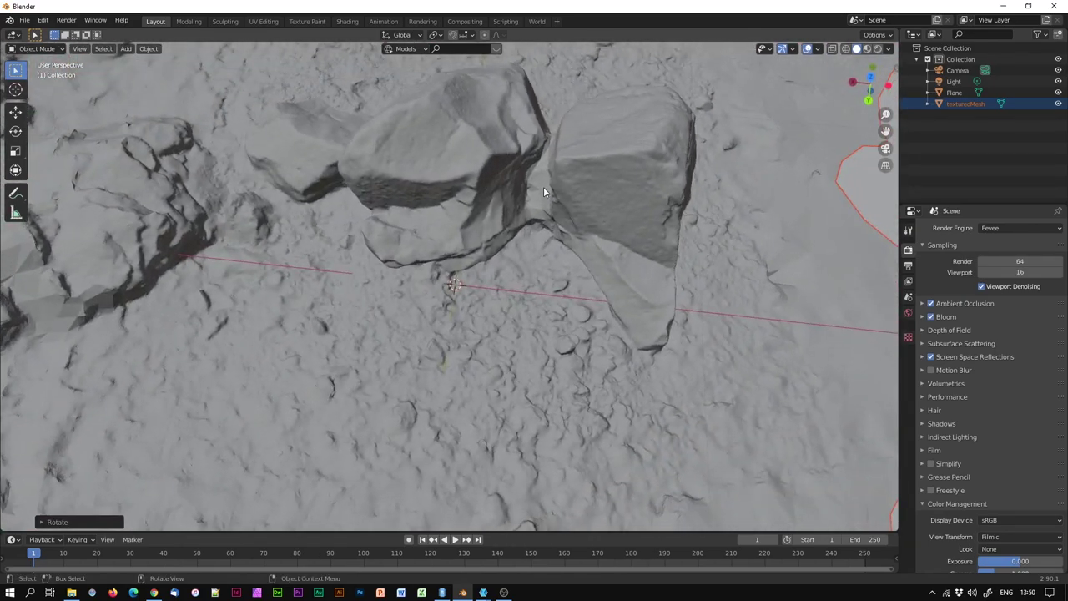
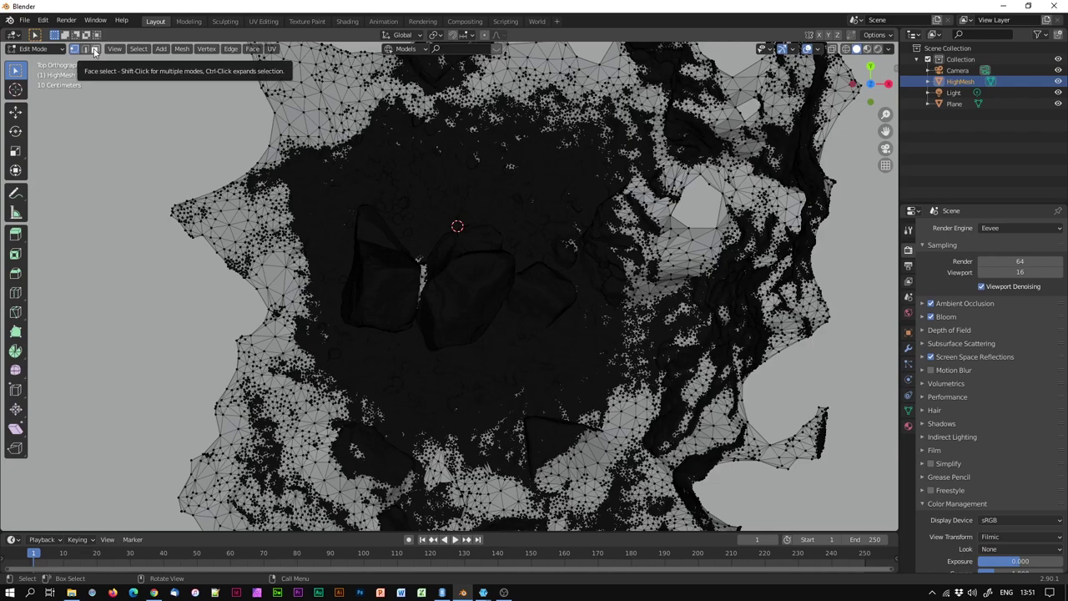
Switch to face selection and enable X-ray so that faces hidden behind the HighMesh surface can be selected too.
click(94, 49)
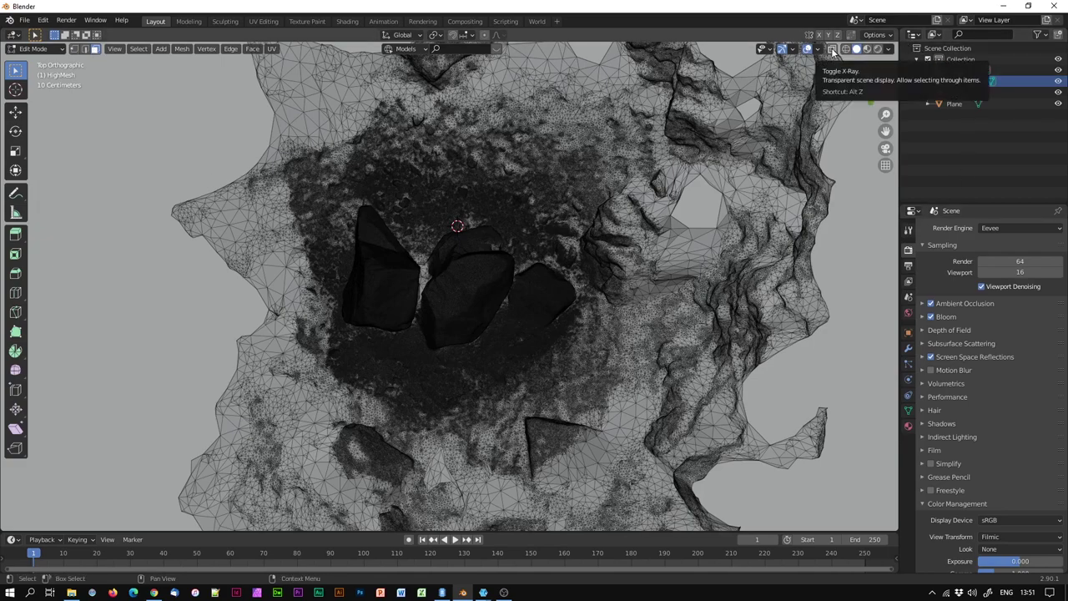
click(832, 50)
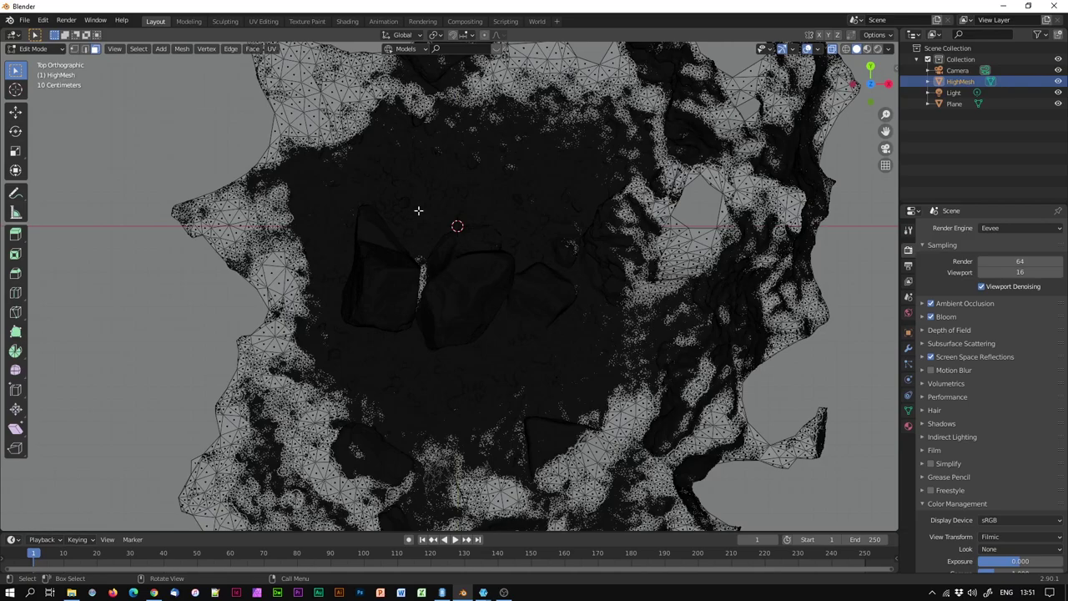
scroll(440, 311, up, 4)
scroll(439, 312, up, 8)
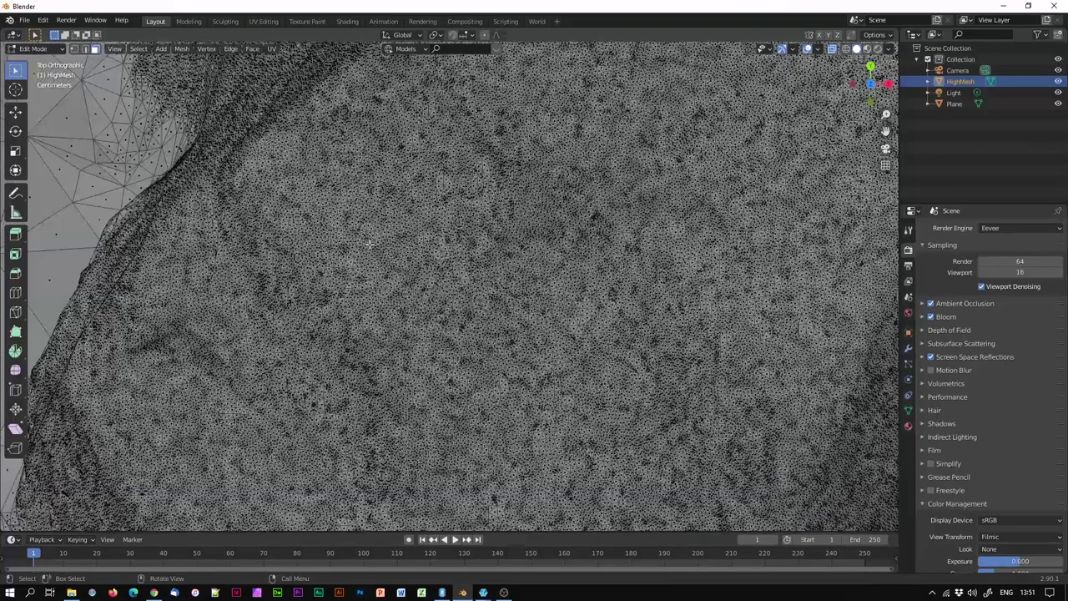
scroll(369, 244, down, 6)
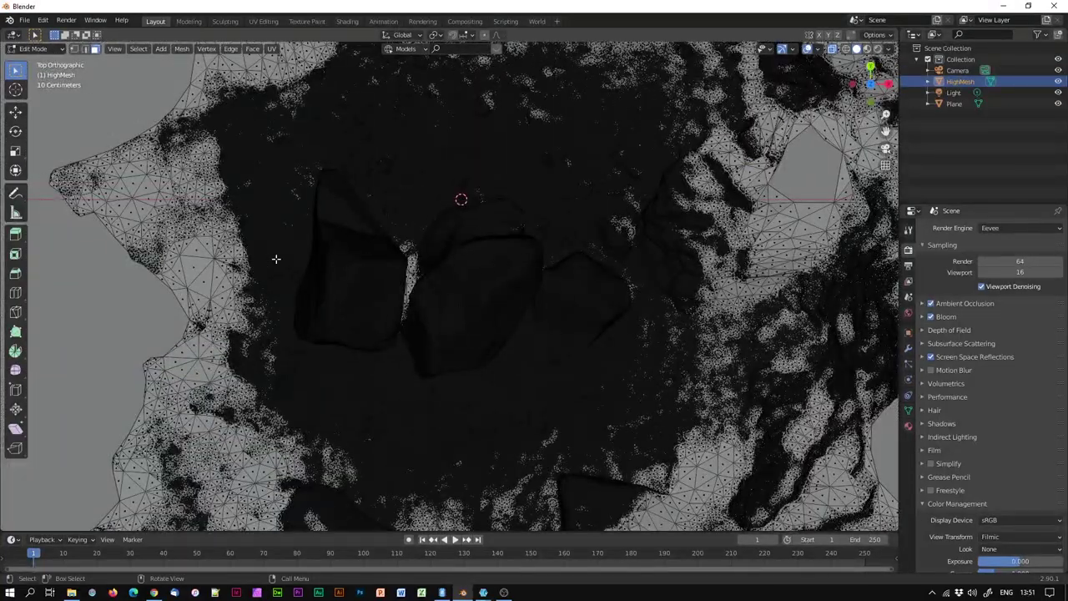
In the top view, Circle Select all faces in one large round area enclosing the three boulders and surrounding pebbles.
key(c)
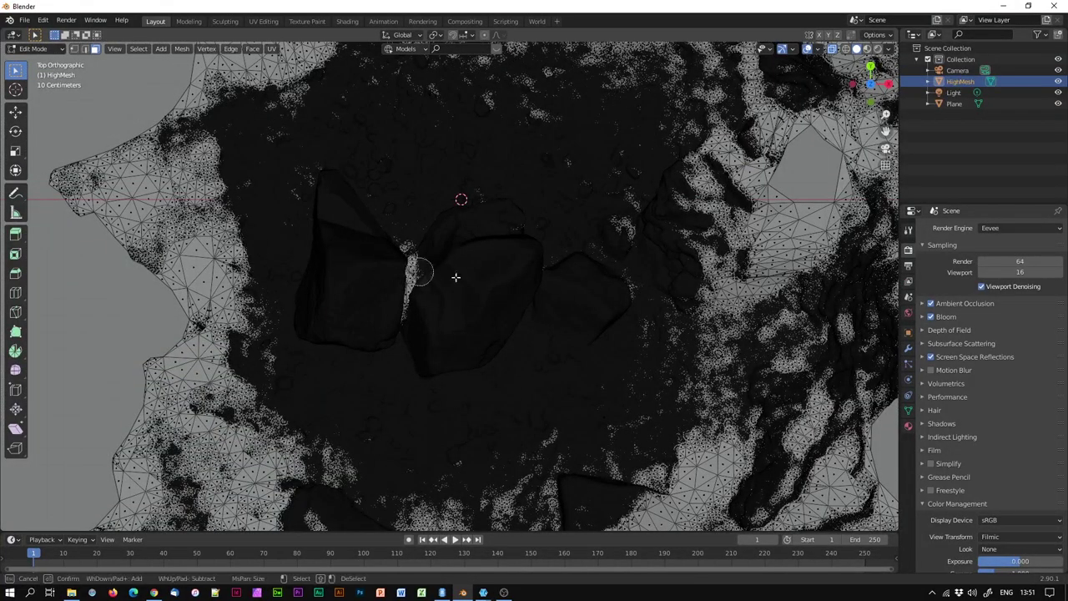
scroll(450, 292, down, 17)
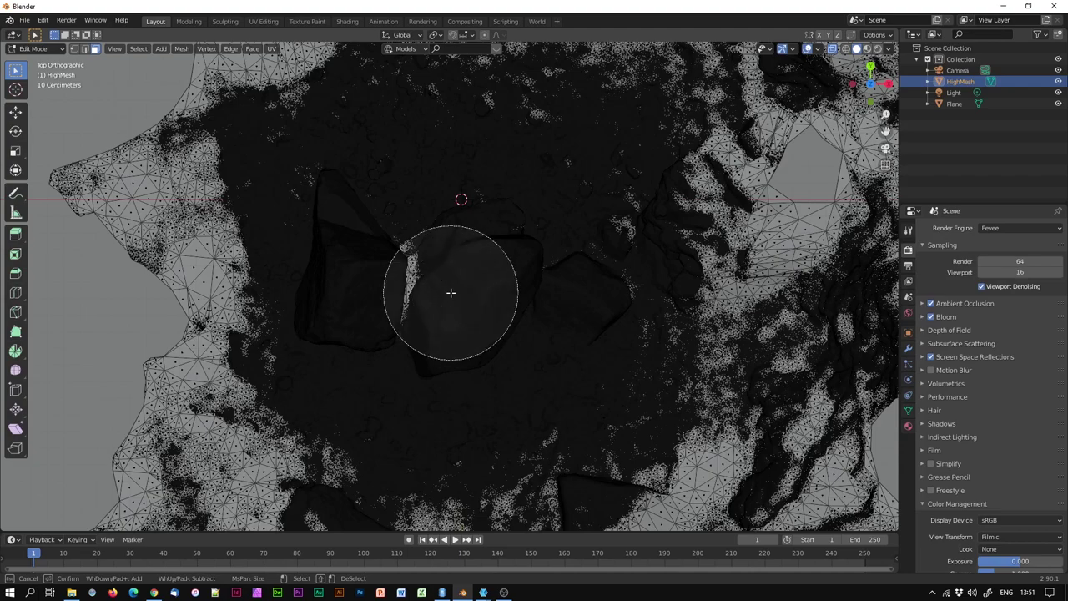
scroll(451, 292, down, 6)
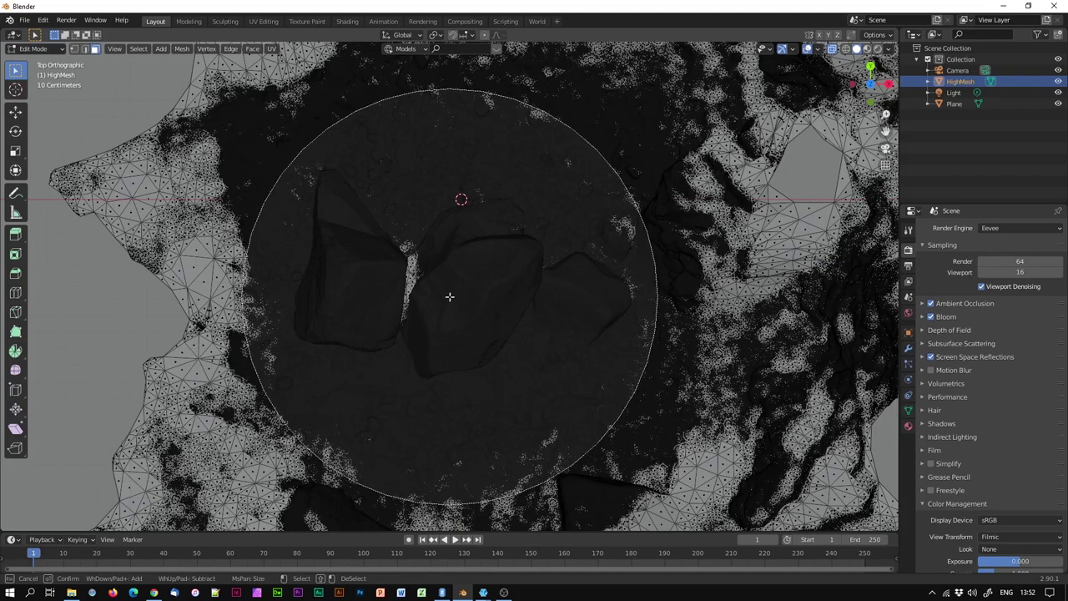
click(450, 296)
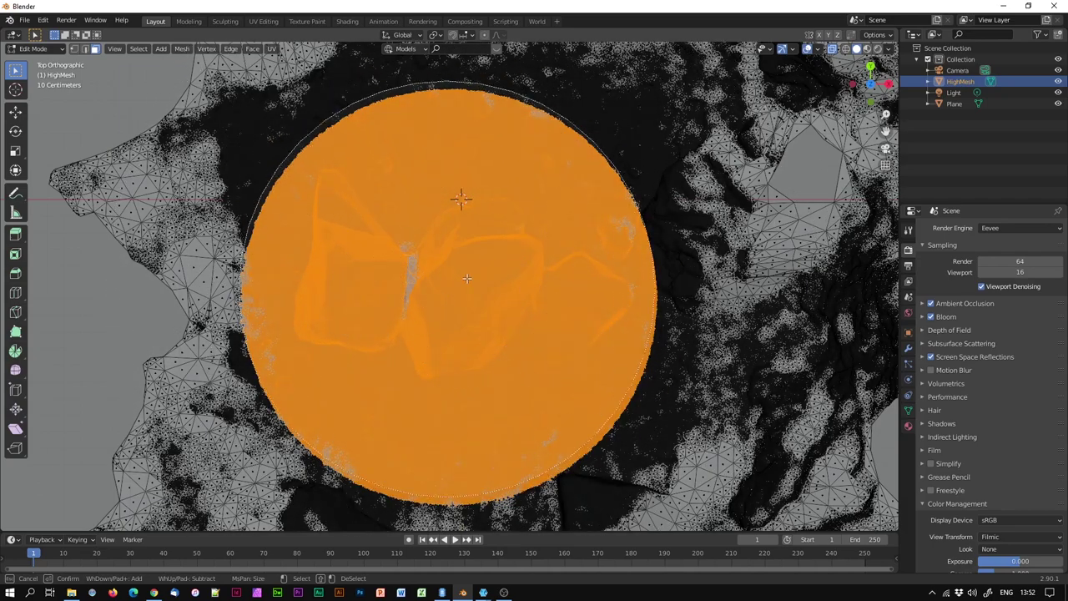
key(Escape)
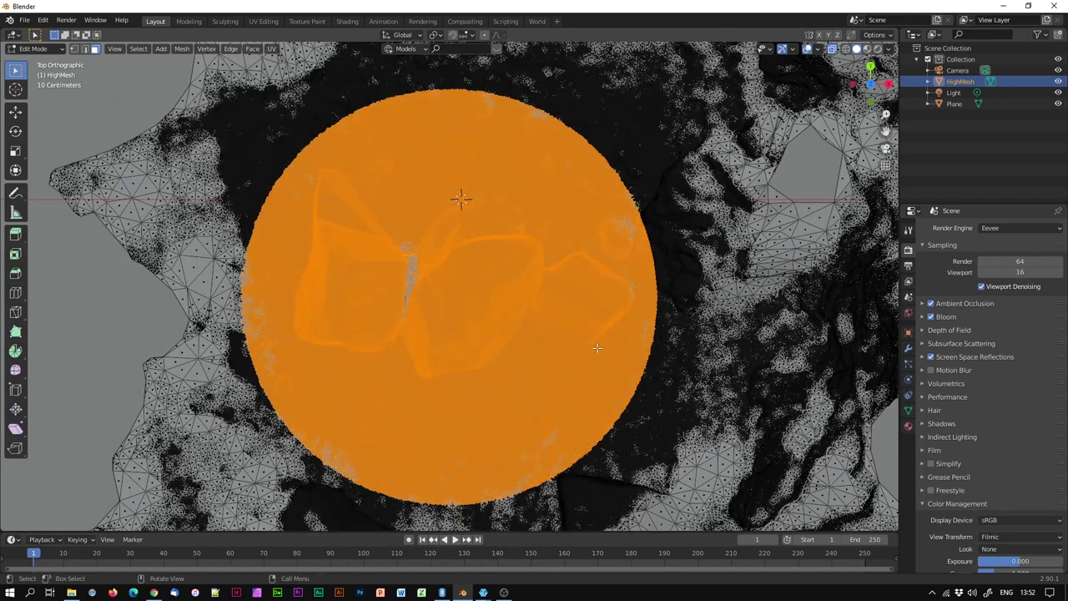
Invert the selection and delete the faces outside the circular area around the boulders.
mouse_move(548, 347)
middle_down()
mouse_move(579, 242)
mouse_move(633, 318)
mouse_move(274, 261)
mouse_move(106, 250)
mouse_move(302, 280)
mouse_move(159, 185)
middle_up()
click(139, 48)
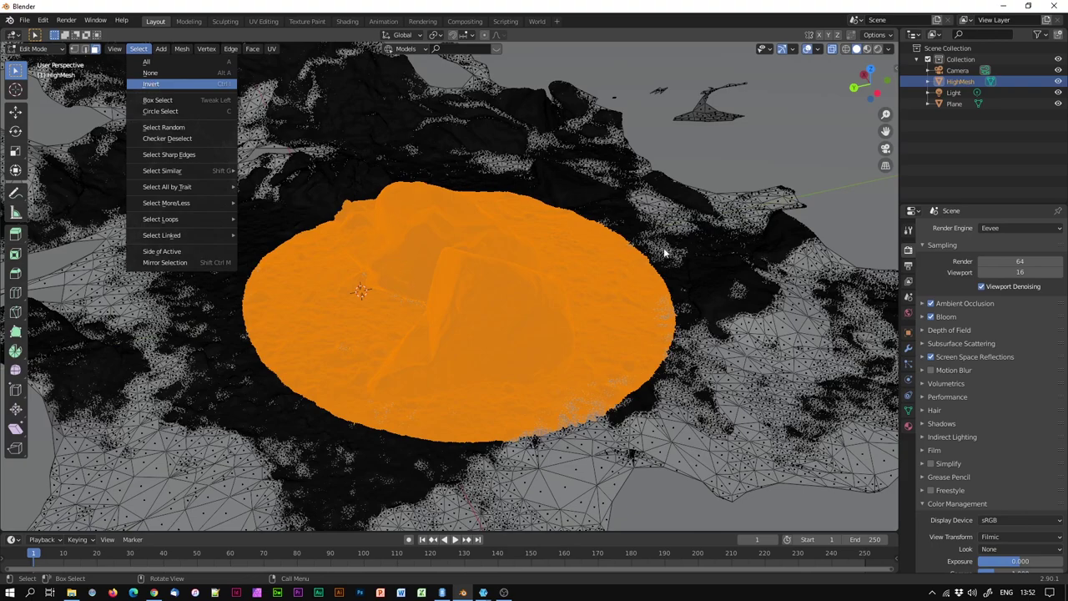
key(Return)
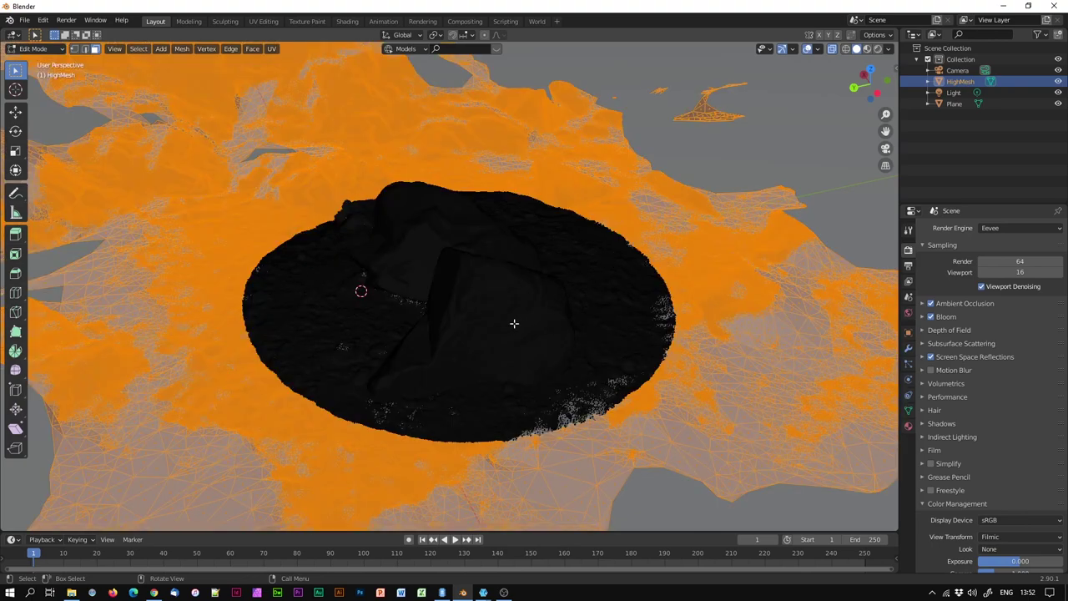
key(x)
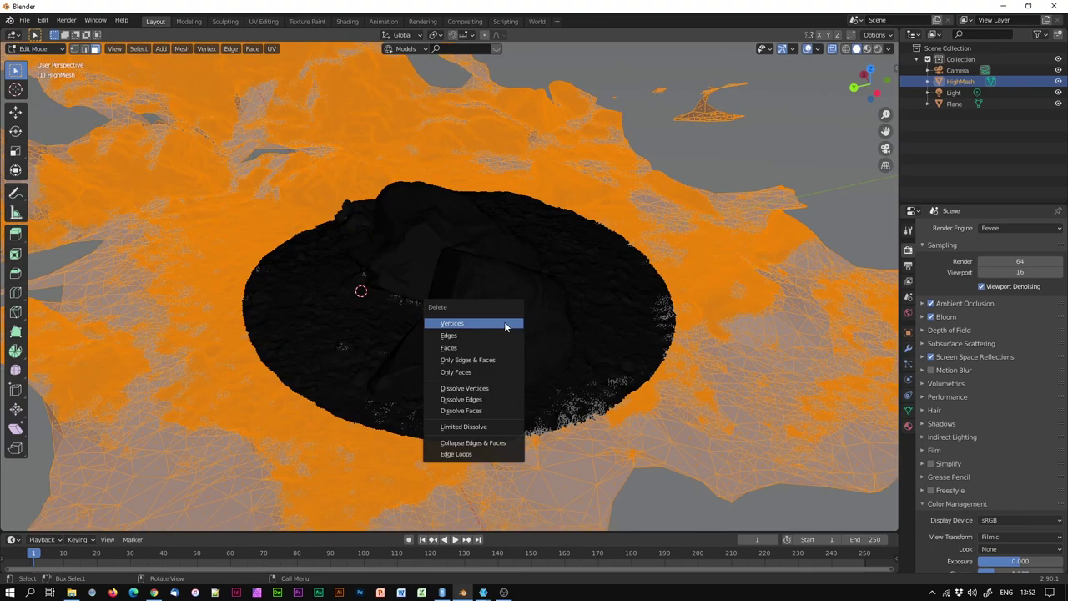
click(458, 349)
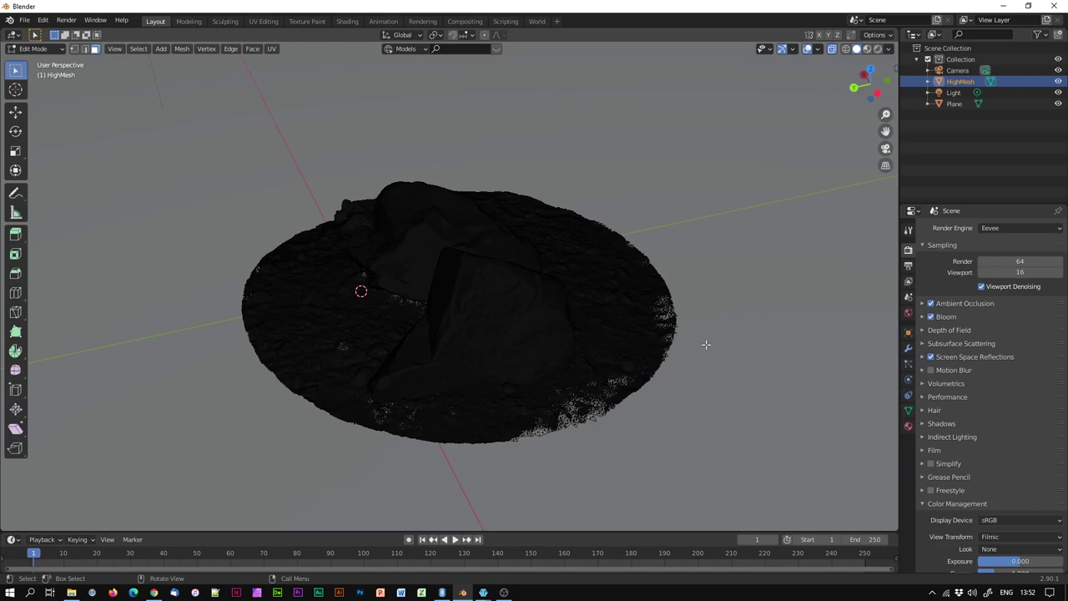
Return to Object Mode, disable X-ray and check the trimmed circular mesh from several sides.
key(Tab)
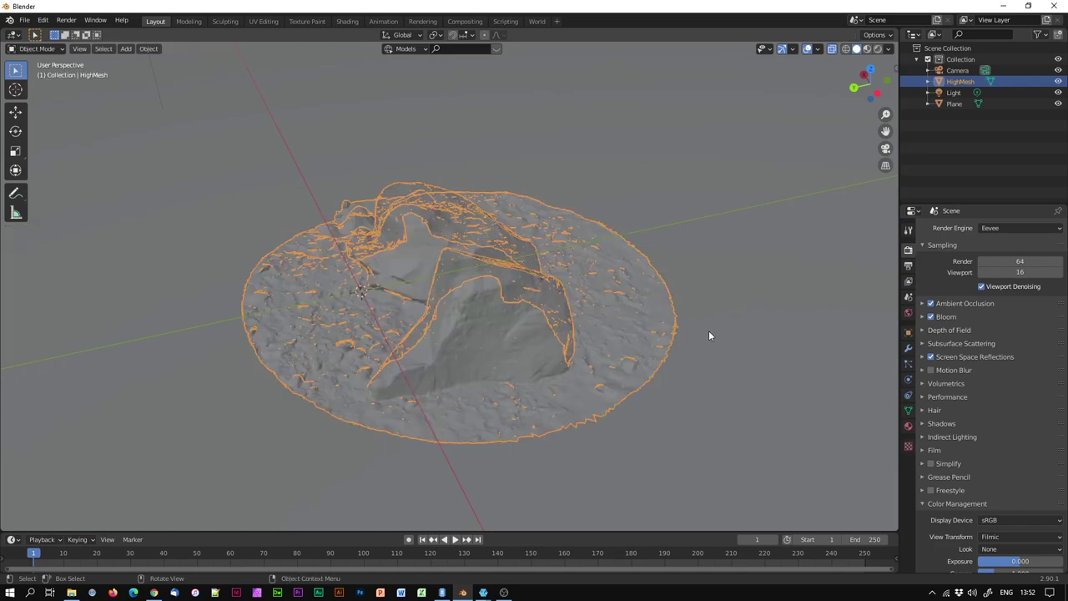
middle_drag(716, 327, 634, 376)
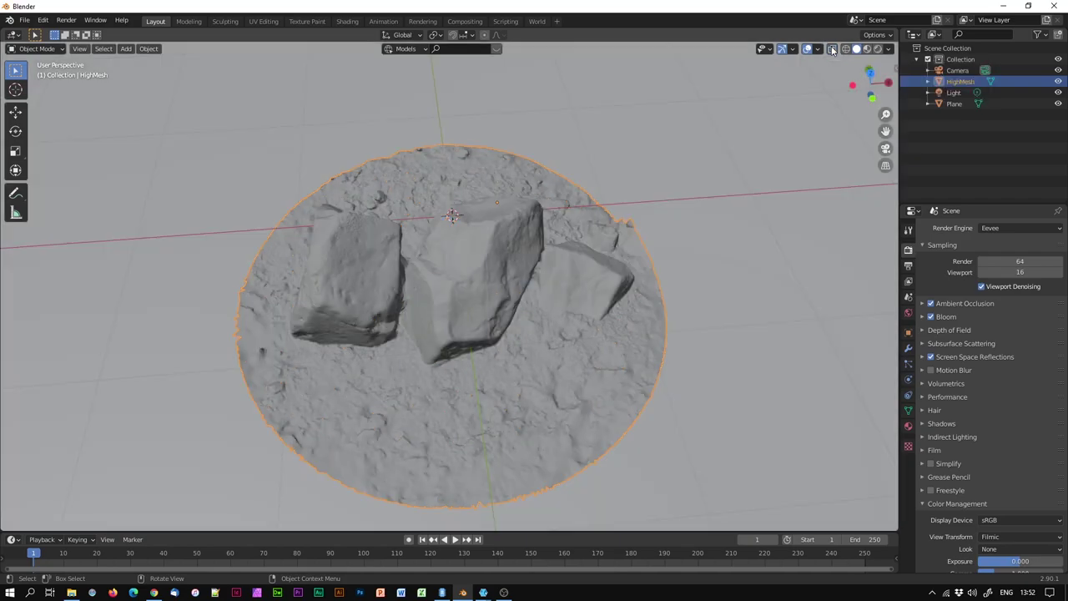
click(833, 50)
middle_drag(735, 321, 249, 307)
scroll(382, 308, down, 4)
middle_drag(611, 297, 788, 77)
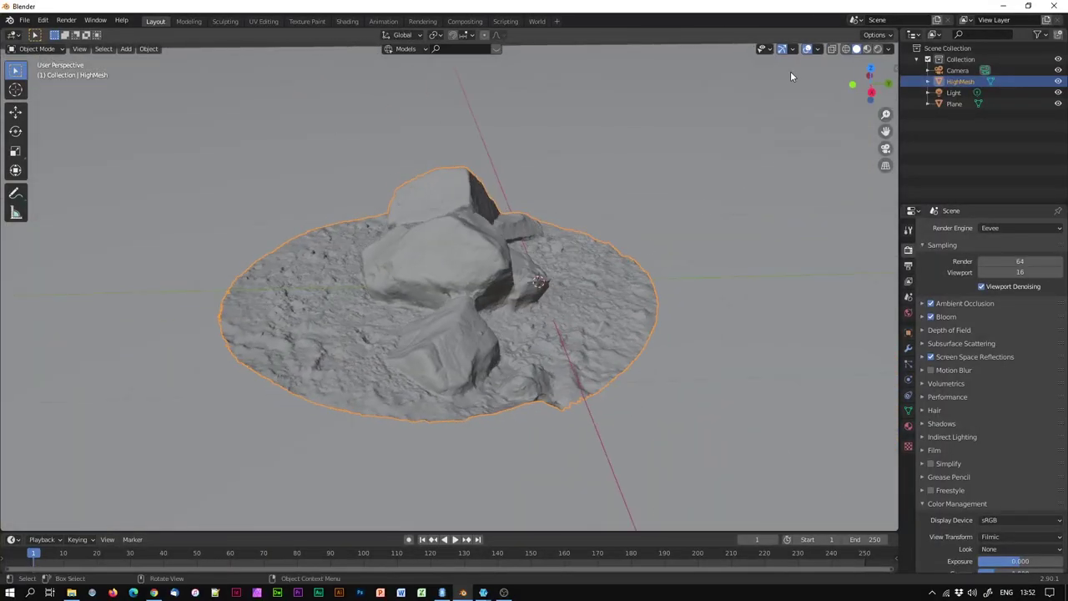
Show the trimmed mesh in Material Preview shading and examine the texture in the gap between the two large boulders.
click(867, 49)
middle_drag(519, 238, 489, 277)
scroll(411, 302, up, 4)
middle_drag(411, 302, 760, 109)
scroll(478, 288, up, 4)
scroll(479, 282, up, 3)
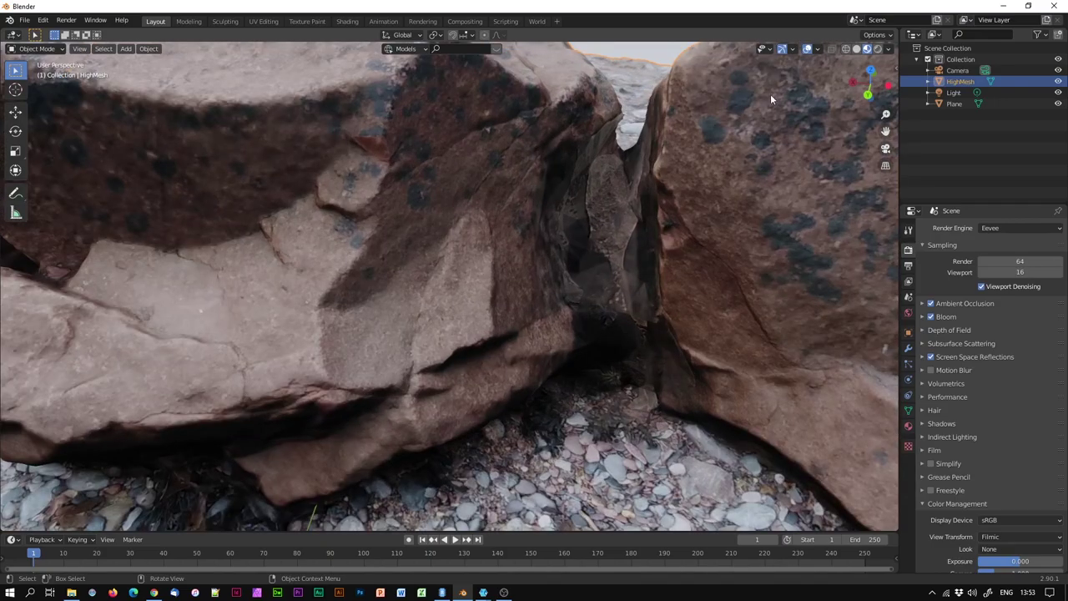
Examine the mesh density in the gap between the boulders in Wireframe shading and return to Solid shading.
click(845, 48)
mouse_move(623, 302)
middle_down()
mouse_move(671, 291)
mouse_move(610, 291)
mouse_move(674, 324)
mouse_move(709, 301)
middle_up()
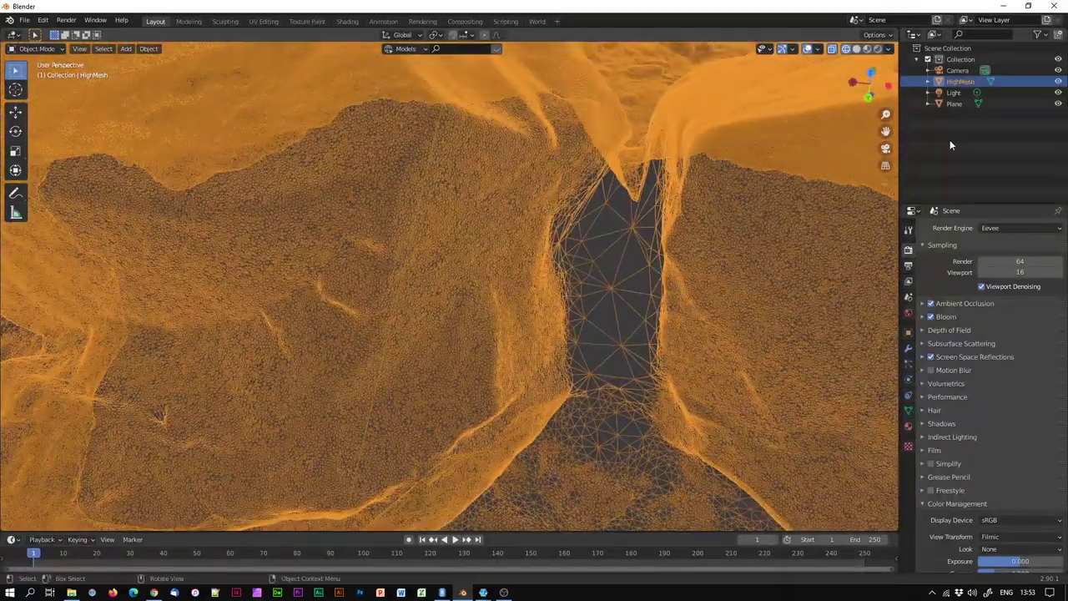
click(856, 48)
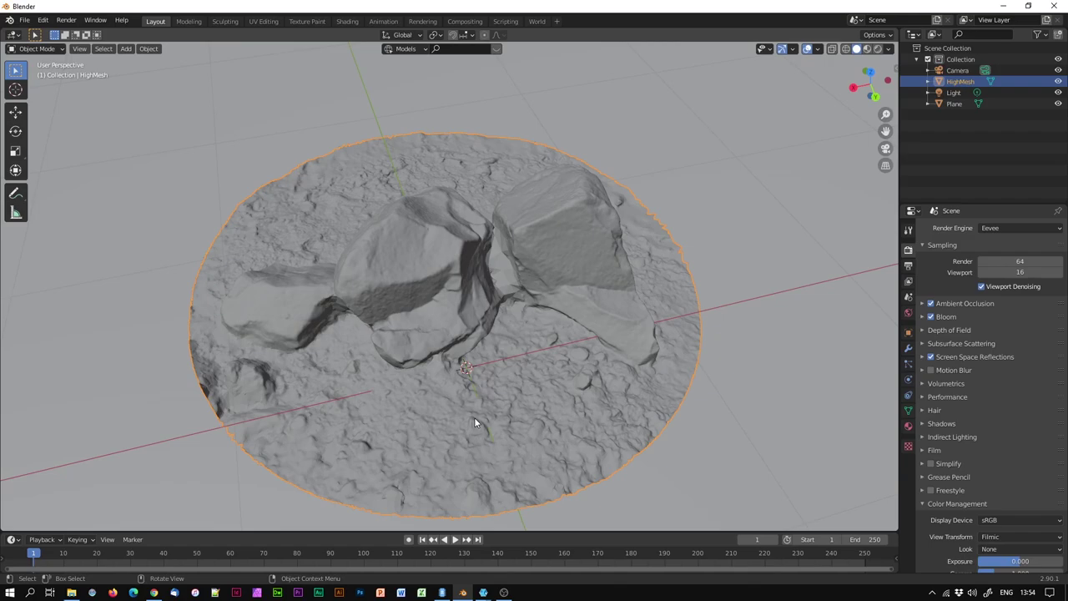
Duplicate HighMesh in place, leaving the copy at the original's position.
middle_drag(474, 422, 726, 348)
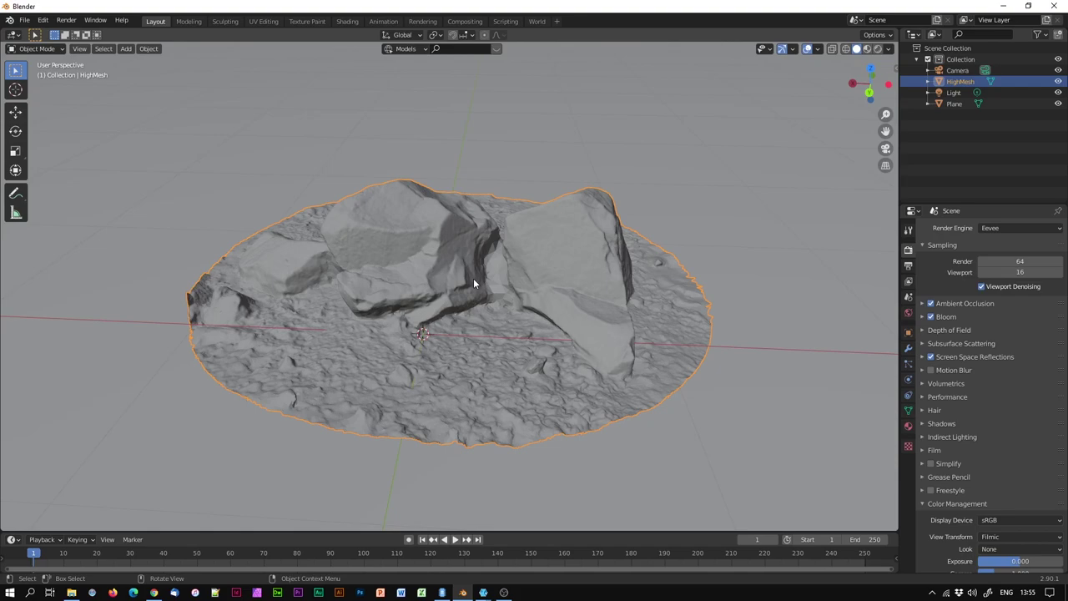
key(shift+d)
key(Escape)
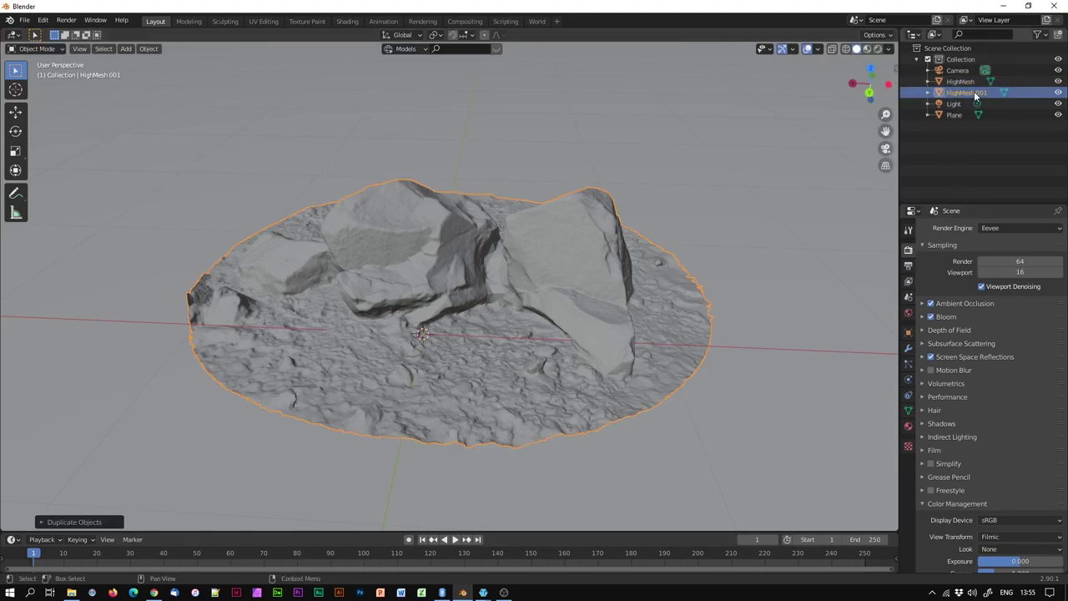
Add the viewport and render visibility toggles to the Outliner and hide the duplicate HighMesh.001 in both viewport and renders.
click(1039, 34)
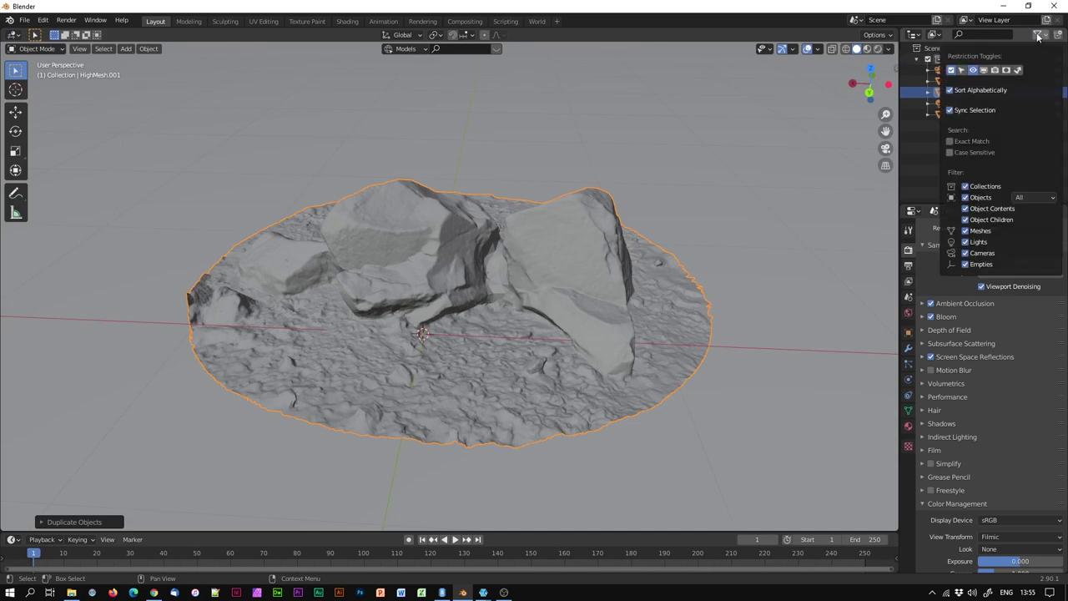
click(984, 71)
click(995, 71)
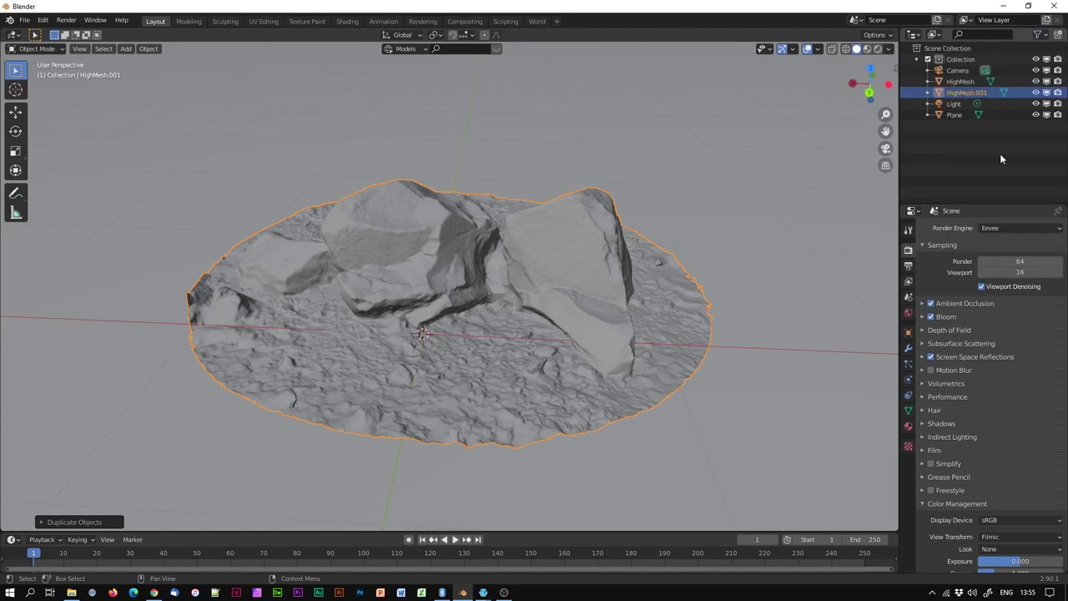
click(974, 154)
click(978, 93)
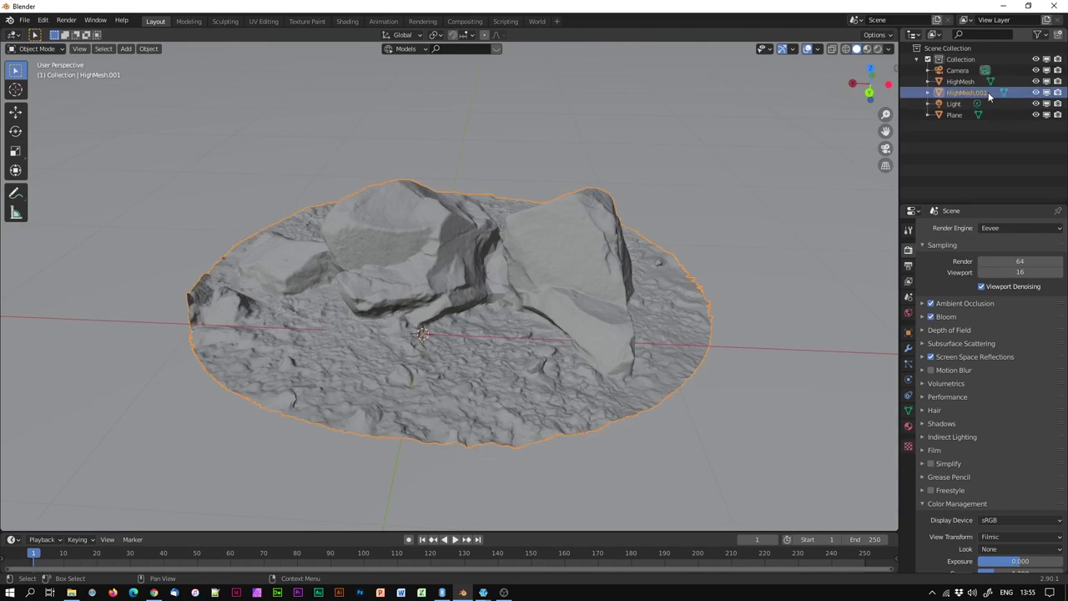
click(1037, 93)
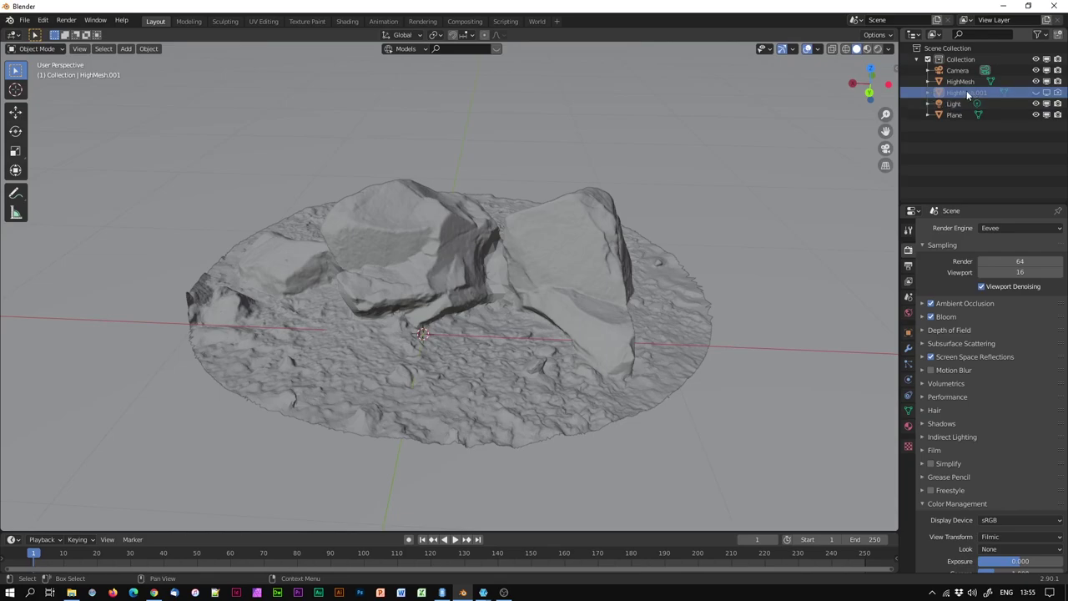
Select the original HighMesh, open it in the Sculpting workspace and isolate it in local view.
click(577, 270)
middle_drag(704, 305, 498, 331)
scroll(499, 332, up, 5)
scroll(498, 331, up, 3)
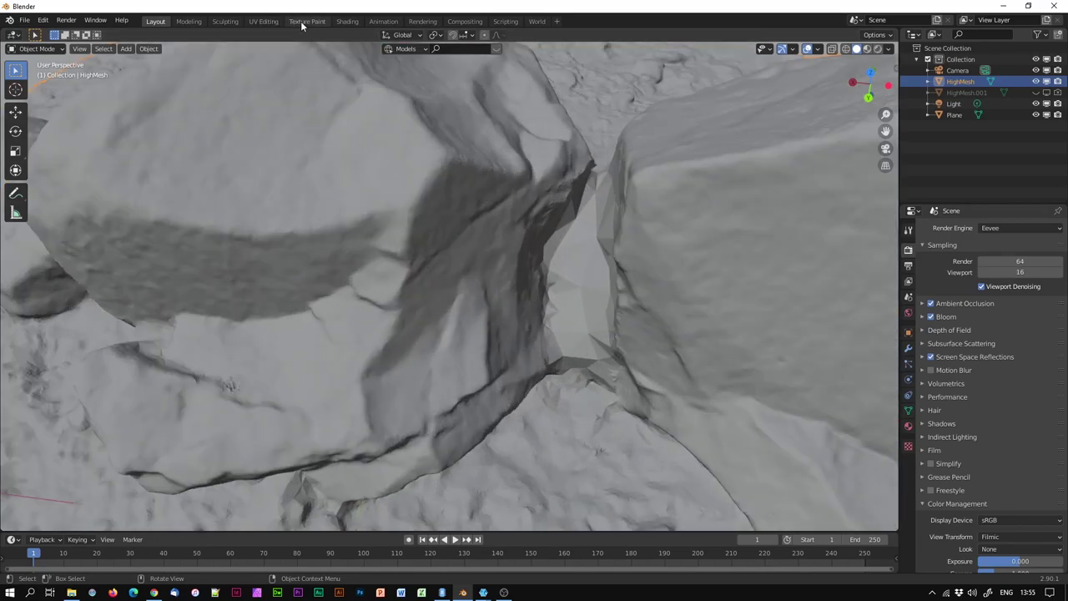
scroll(501, 437, down, 6)
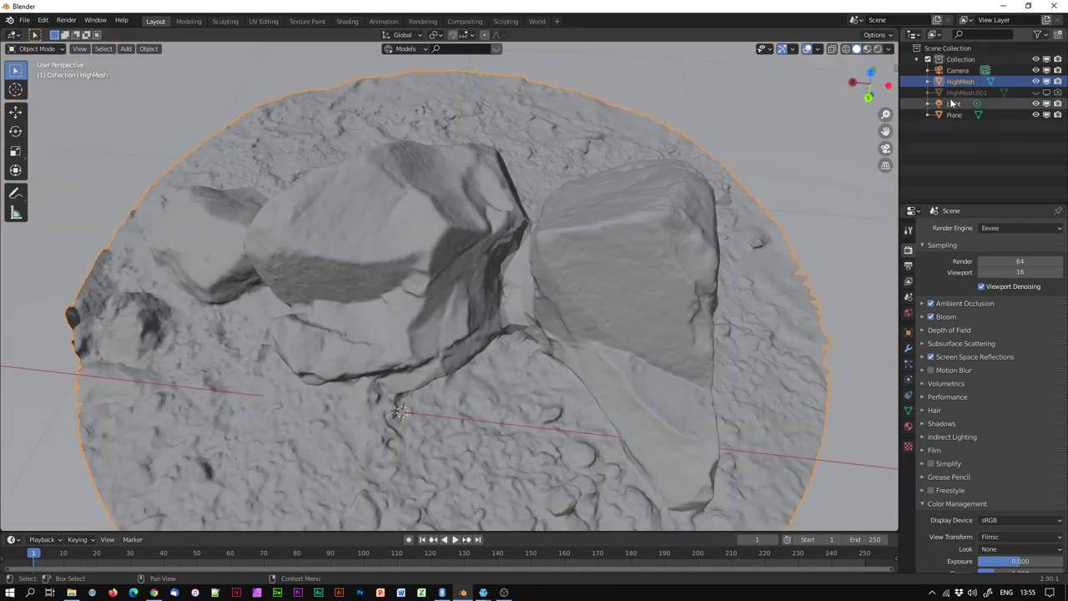
click(225, 21)
mouse_move(343, 369)
middle_down()
mouse_move(359, 434)
mouse_move(476, 352)
middle_up()
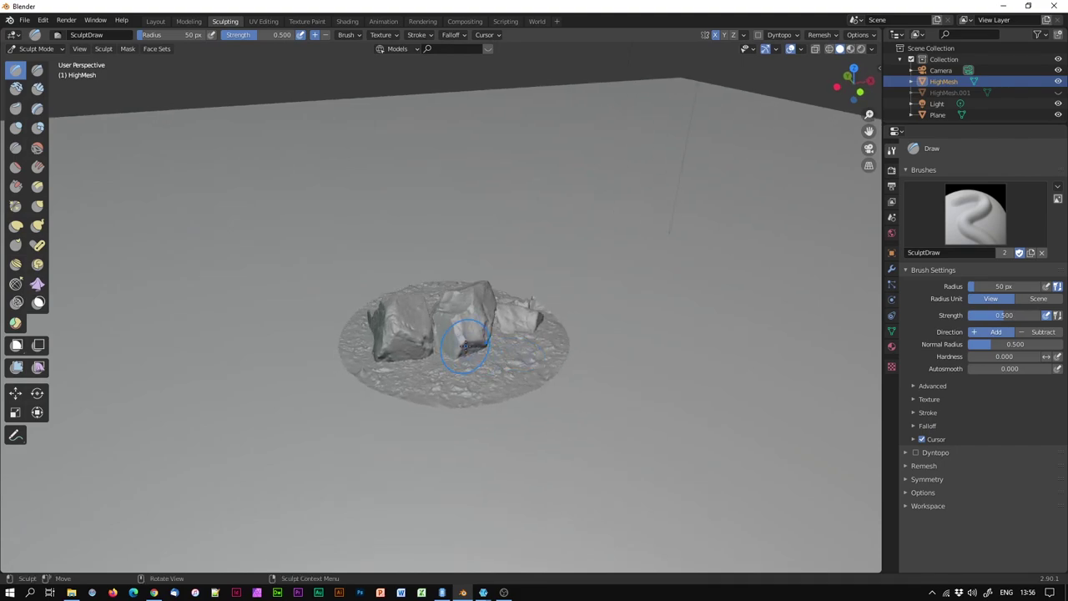
key(KP_Divide)
Smooth out the jagged patch on the boulder's side face using the Smooth brush at 0.389 strength.
middle_drag(520, 306, 454, 344)
scroll(454, 343, up, 6)
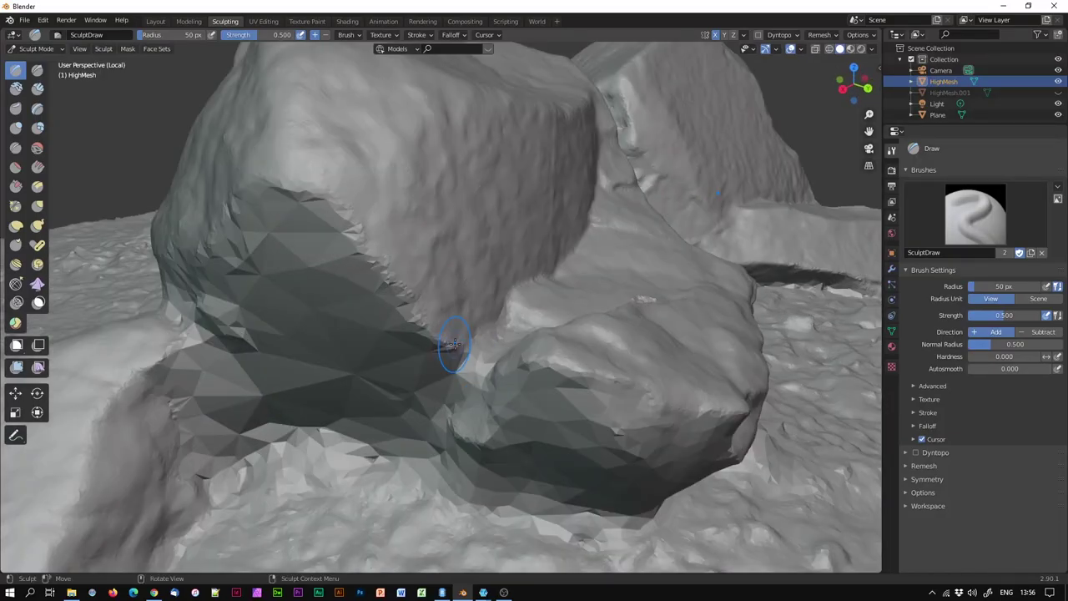
mouse_move(616, 332)
middle_down()
mouse_move(492, 351)
mouse_move(571, 350)
mouse_move(410, 386)
mouse_move(503, 368)
middle_up()
scroll(503, 368, up, 6)
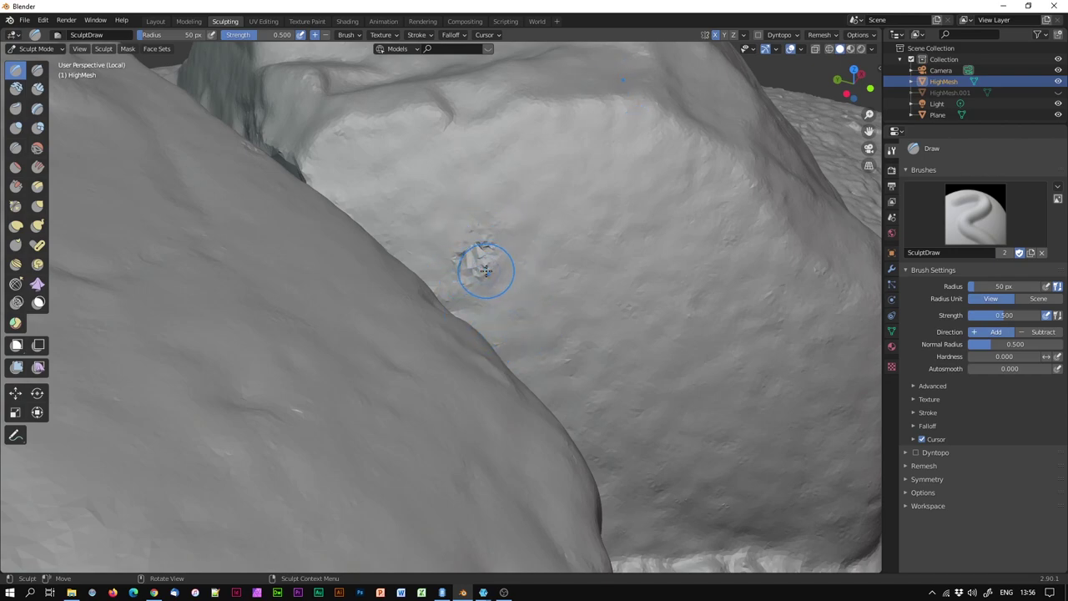
click(34, 149)
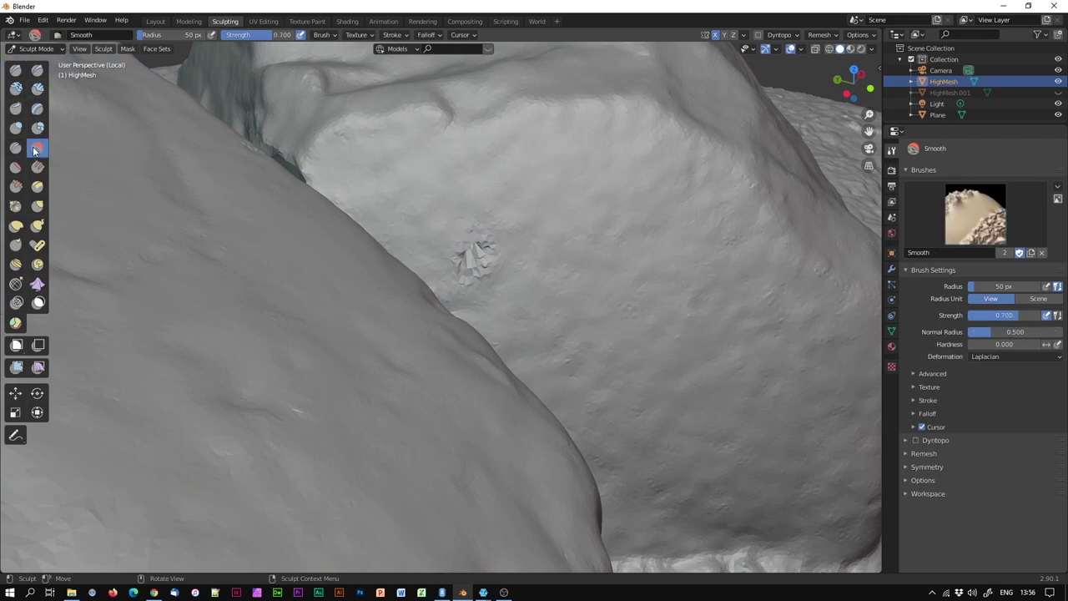
drag(273, 36, 261, 37)
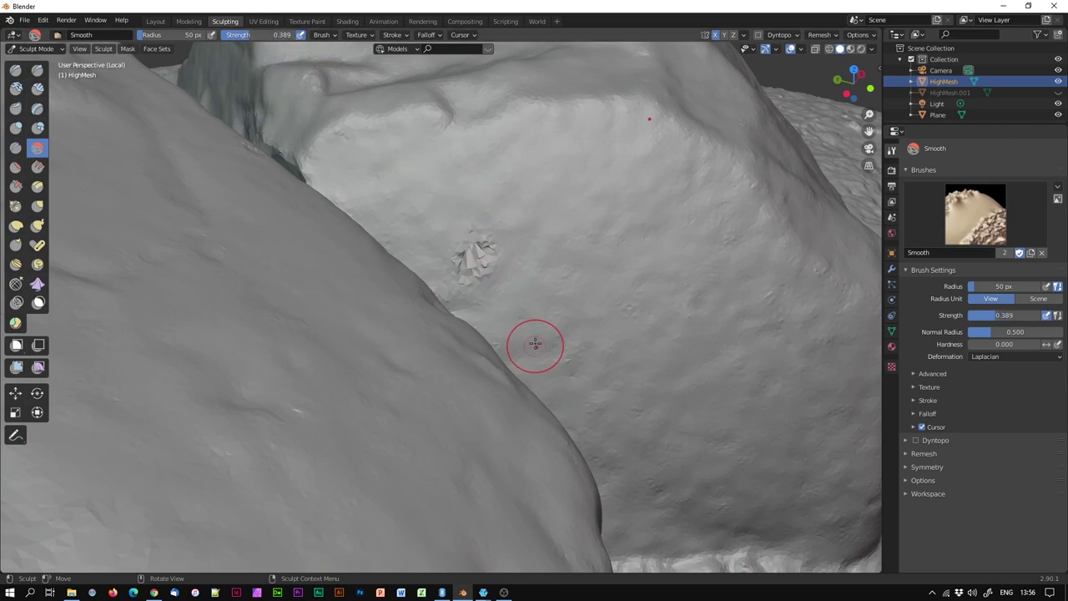
drag(487, 251, 476, 250)
mouse_move(469, 251)
mouse_down()
mouse_move(475, 269)
mouse_move(484, 209)
mouse_up()
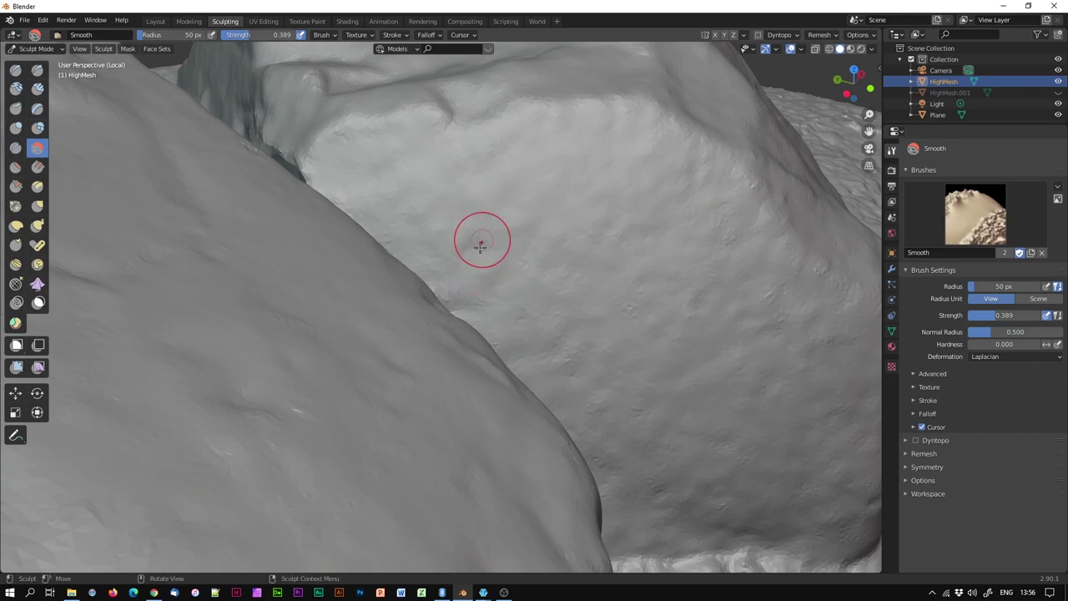
Smooth away the small rough defect on the low rock ledge beneath the neighbouring boulder.
middle_drag(726, 348, 698, 350)
mouse_move(377, 292)
middle_down()
mouse_move(534, 340)
mouse_move(626, 353)
mouse_move(506, 350)
mouse_move(443, 364)
mouse_move(446, 353)
mouse_move(501, 346)
mouse_move(425, 353)
mouse_move(367, 393)
middle_up()
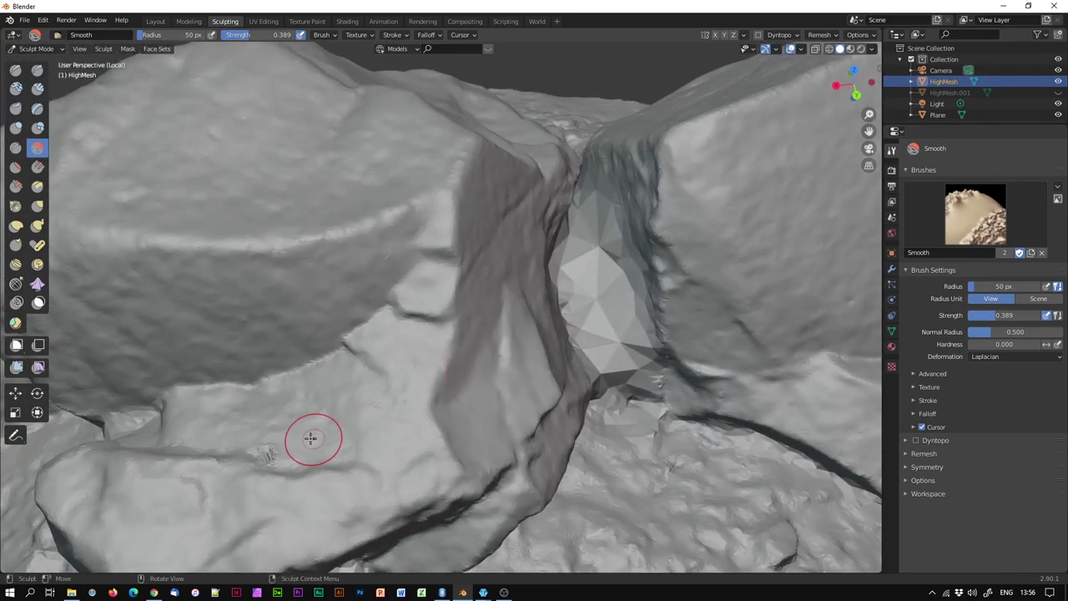
drag(262, 447, 270, 454)
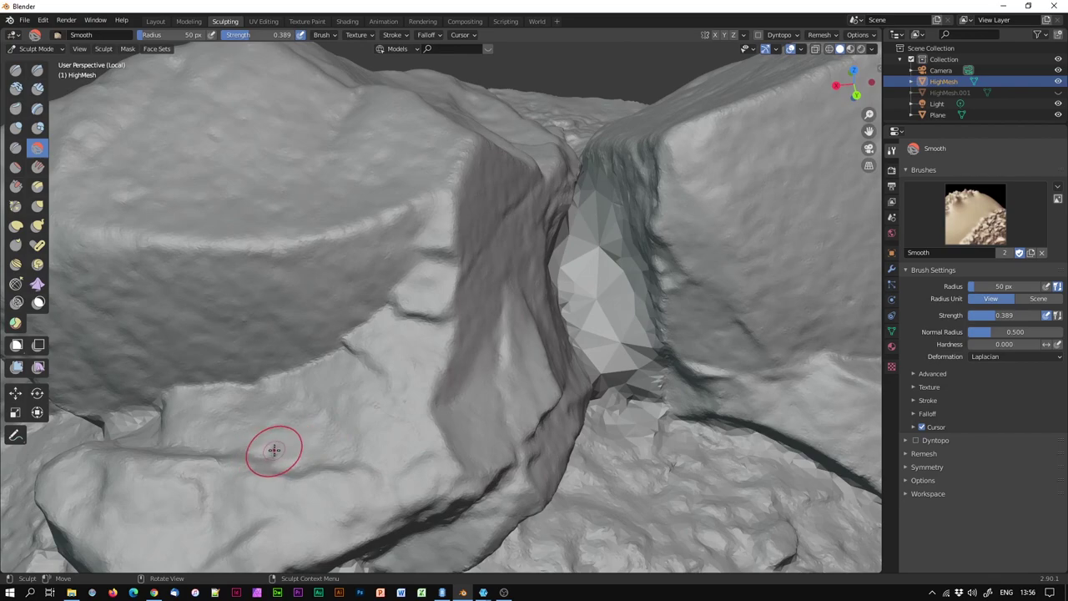
Examine the boulders from several sides for remaining defects and inspect the coarse faces in the gap between them.
middle_drag(276, 445, 370, 388)
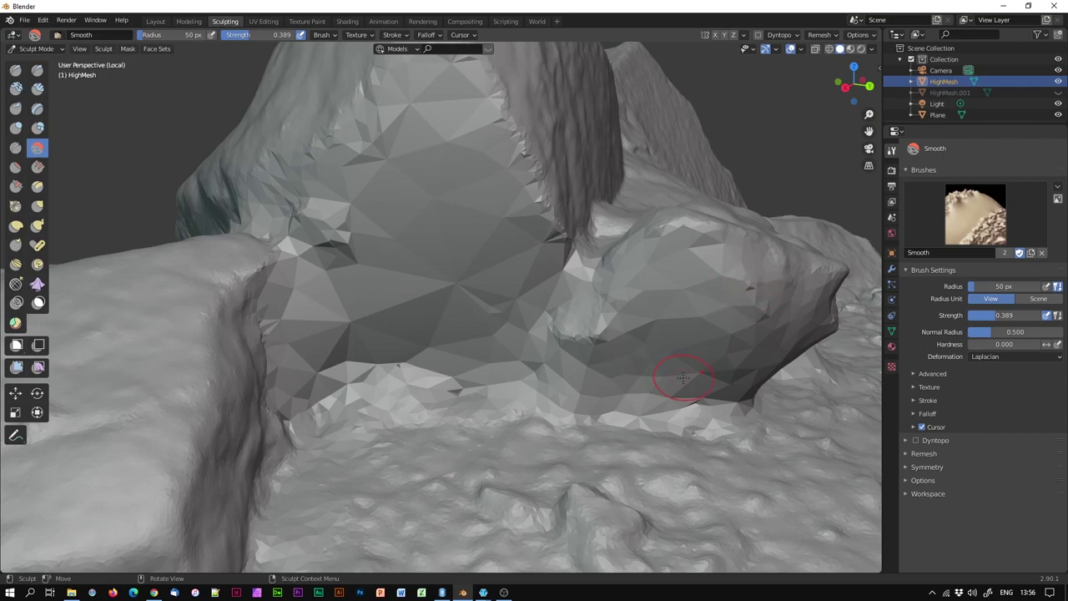
scroll(494, 410, down, 5)
middle_drag(493, 410, 484, 402)
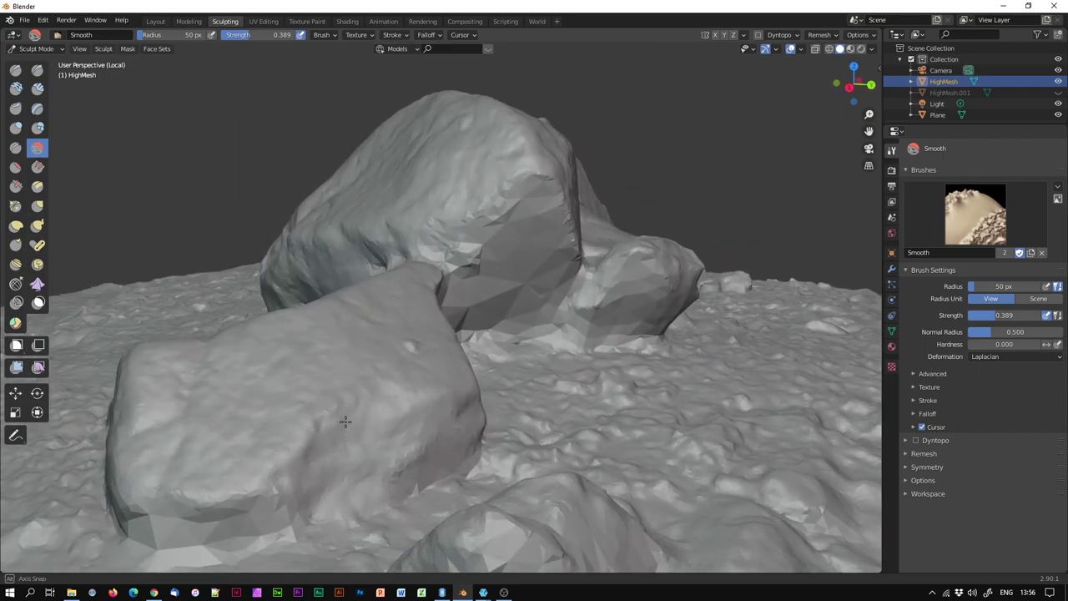
middle_drag(356, 427, 410, 413)
scroll(410, 414, up, 4)
middle_drag(470, 387, 557, 344)
scroll(424, 363, down, 5)
mouse_move(424, 363)
middle_down()
mouse_move(420, 396)
mouse_move(393, 387)
mouse_move(418, 389)
mouse_move(376, 418)
middle_up()
scroll(427, 362, up, 4)
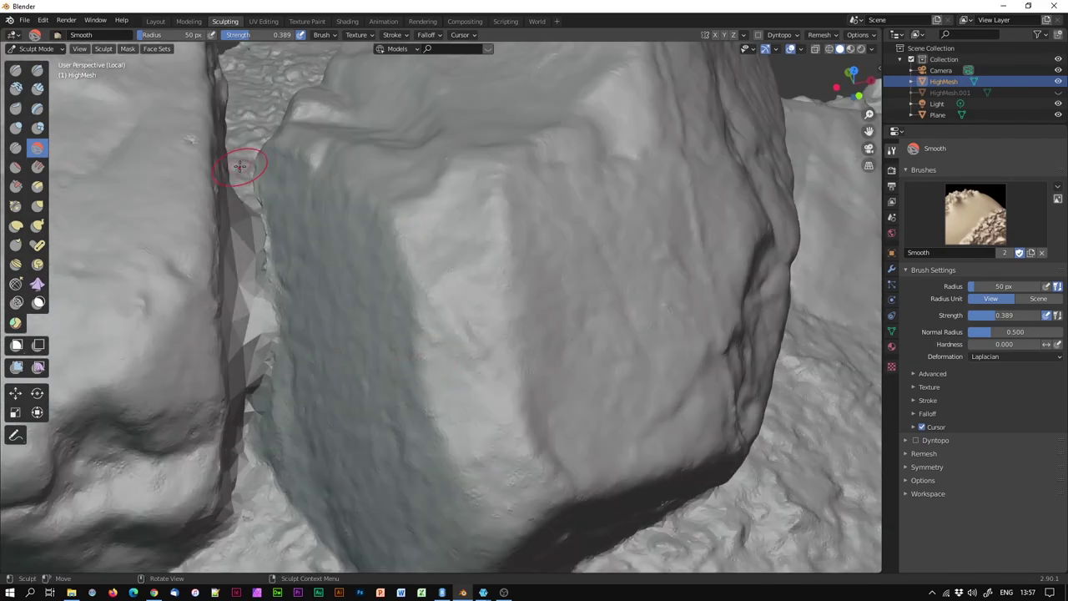
mouse_move(307, 365)
middle_down()
mouse_move(476, 377)
mouse_move(331, 265)
middle_up()
mouse_move(466, 246)
middle_down()
mouse_move(492, 309)
mouse_move(279, 248)
mouse_move(508, 210)
middle_up()
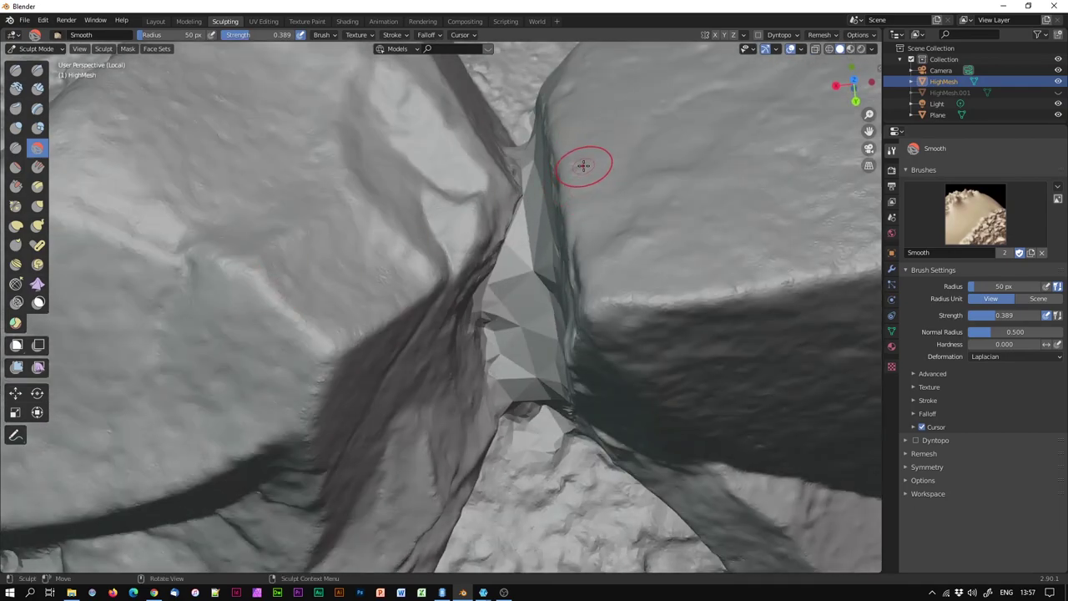
mouse_move(623, 279)
middle_down()
mouse_move(634, 236)
mouse_move(606, 232)
middle_up()
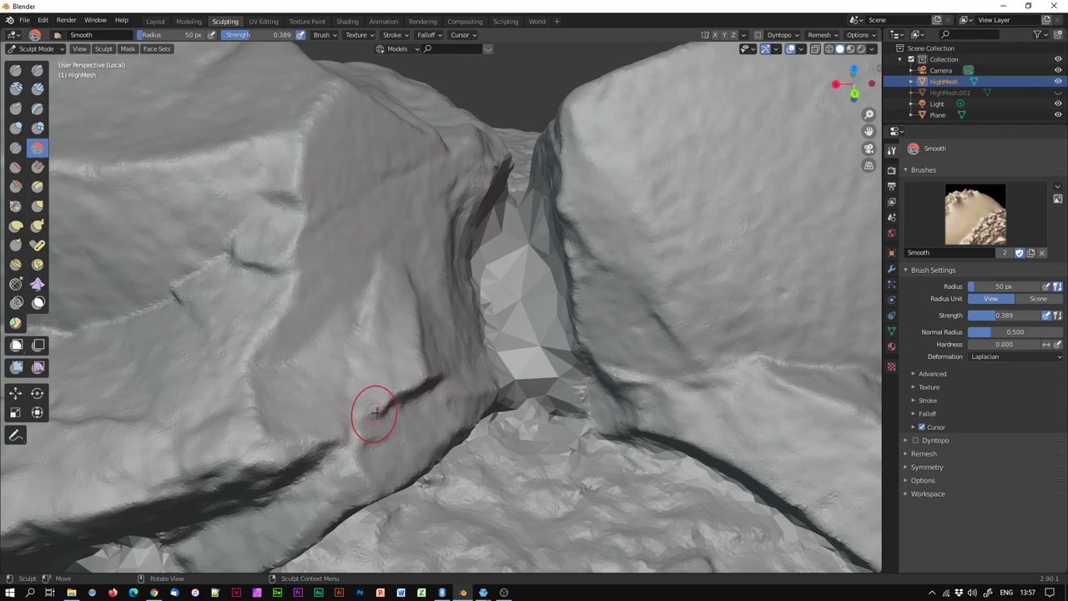
scroll(426, 386, up, 5)
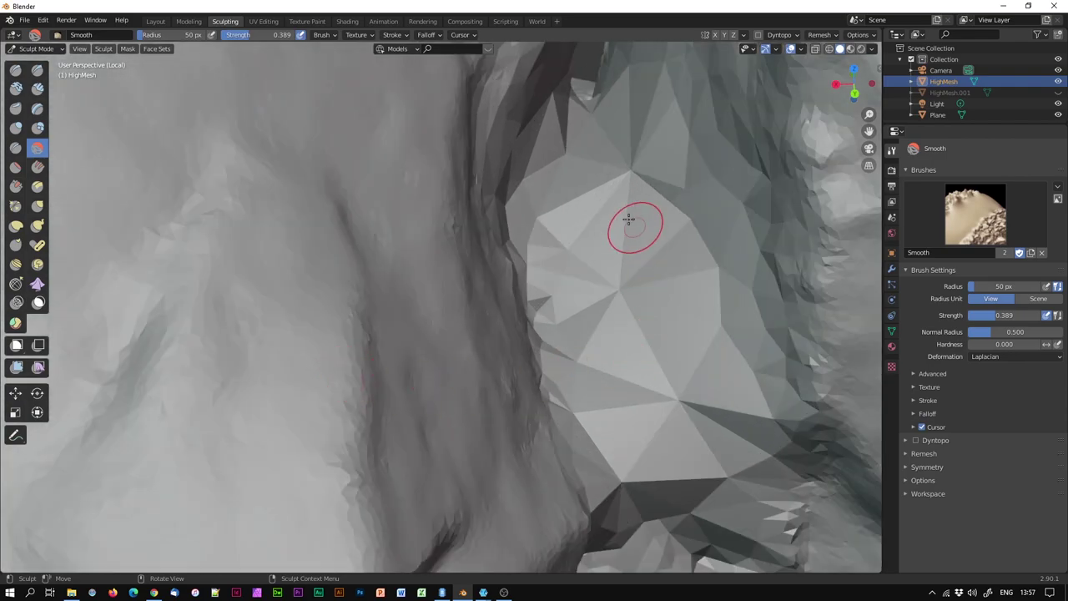
middle_drag(680, 368, 692, 382)
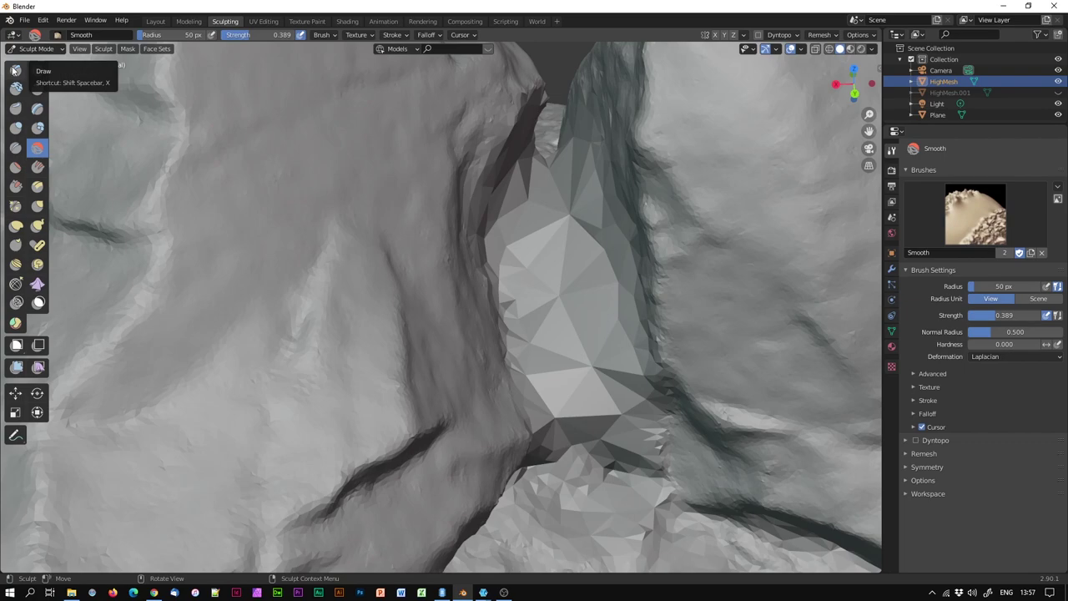
Enable Dyntopo, accepting the vertex data loss, and refine the coarse gap surface with Draw strokes at 50 px radius and 0.500 strength.
click(15, 70)
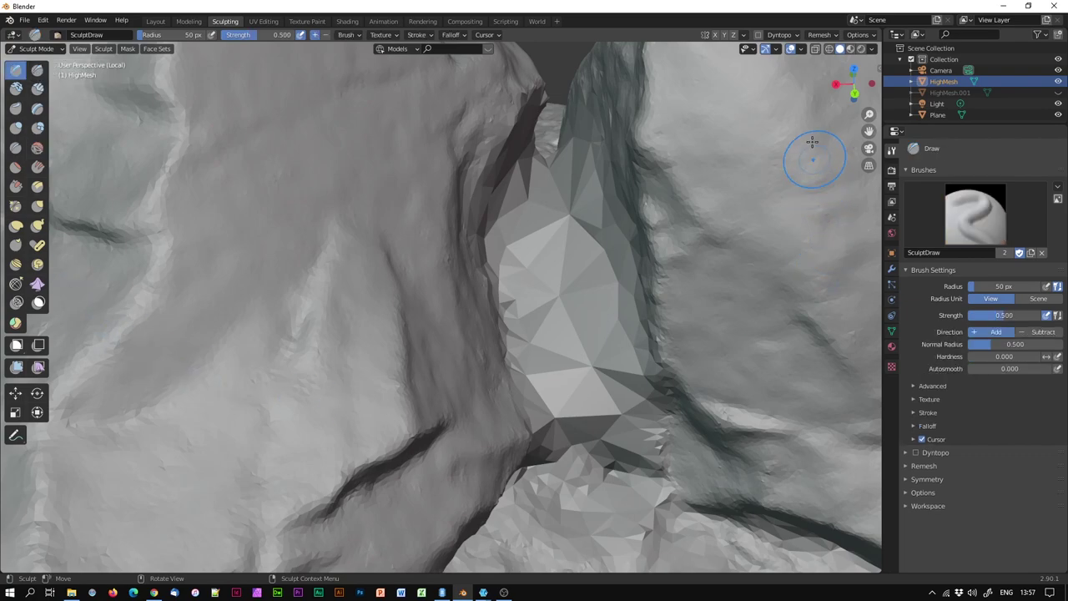
click(758, 35)
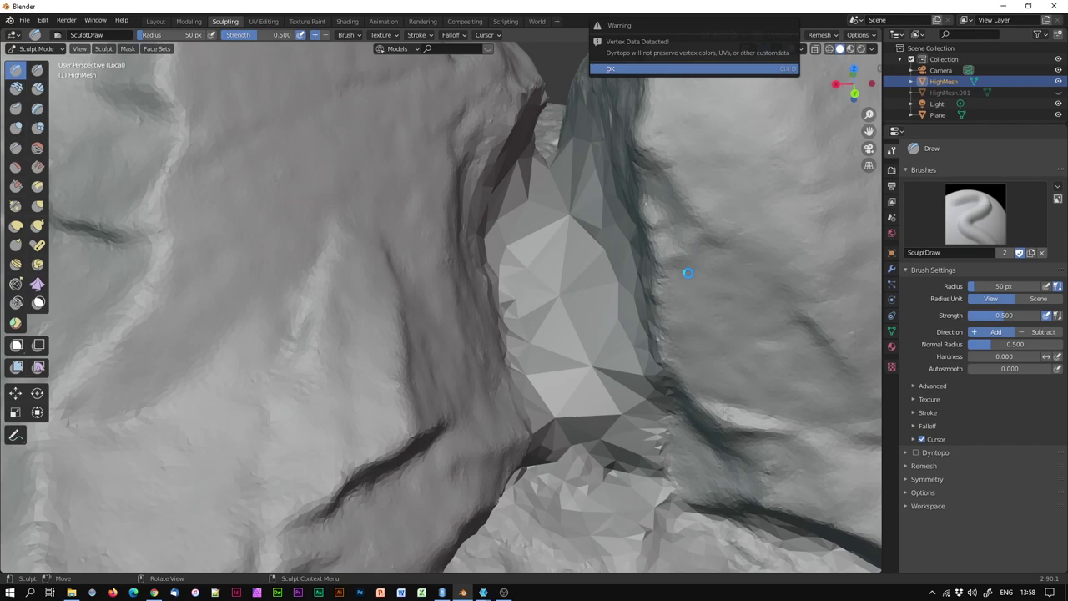
click(630, 74)
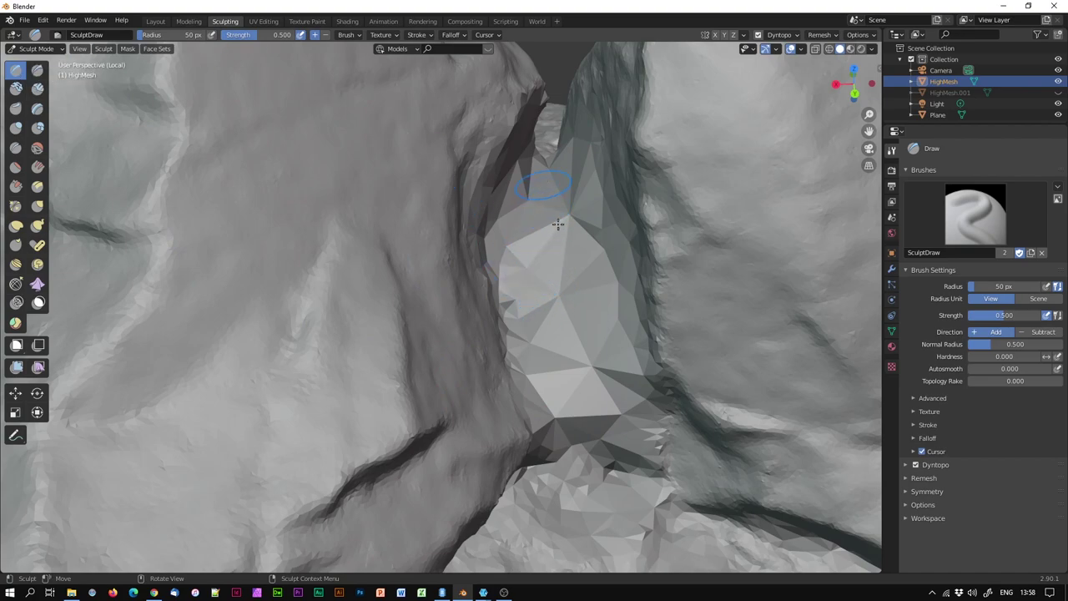
mouse_move(598, 352)
mouse_down()
mouse_move(609, 383)
mouse_move(609, 366)
mouse_move(597, 388)
mouse_move(551, 382)
mouse_move(563, 328)
mouse_move(539, 337)
mouse_move(552, 311)
mouse_move(545, 282)
mouse_move(521, 289)
mouse_move(537, 235)
mouse_move(528, 240)
mouse_move(579, 178)
mouse_up()
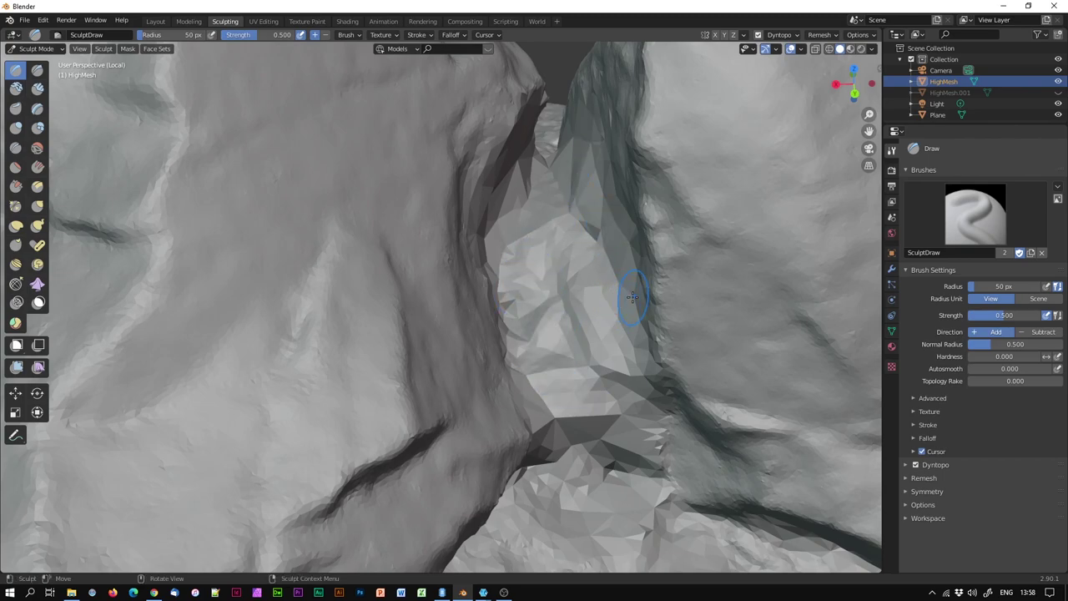
mouse_move(632, 370)
mouse_down()
mouse_move(612, 431)
mouse_move(550, 445)
mouse_move(536, 404)
mouse_move(654, 457)
mouse_move(626, 443)
mouse_move(584, 443)
mouse_up()
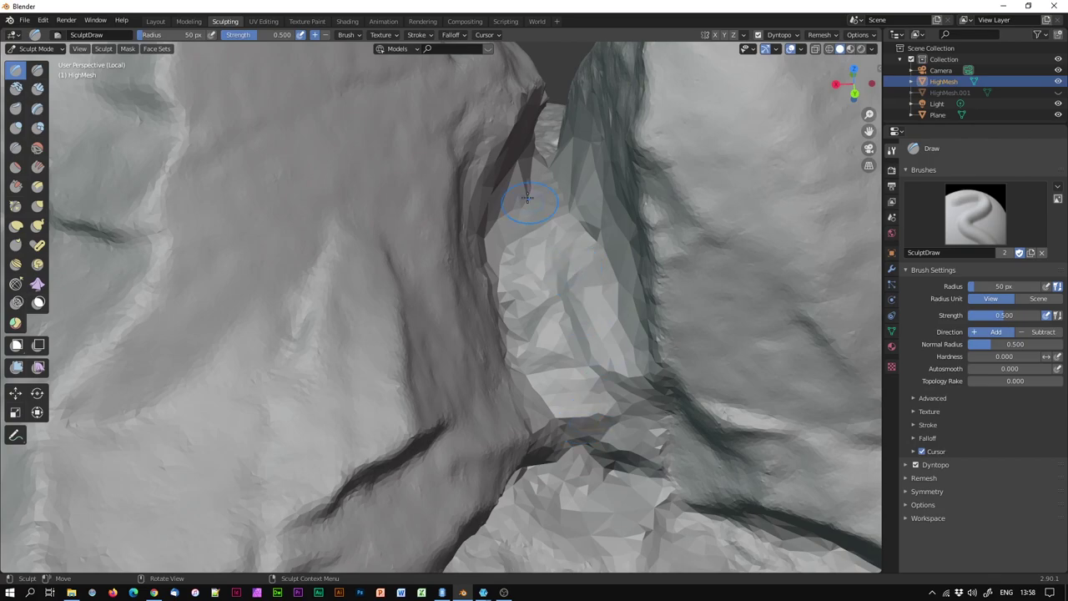
Add Draw brush detail to the coarse faces in the upper crevice and along the opposite side of the gap.
mouse_move(502, 220)
middle_down()
mouse_move(565, 256)
mouse_move(525, 284)
middle_up()
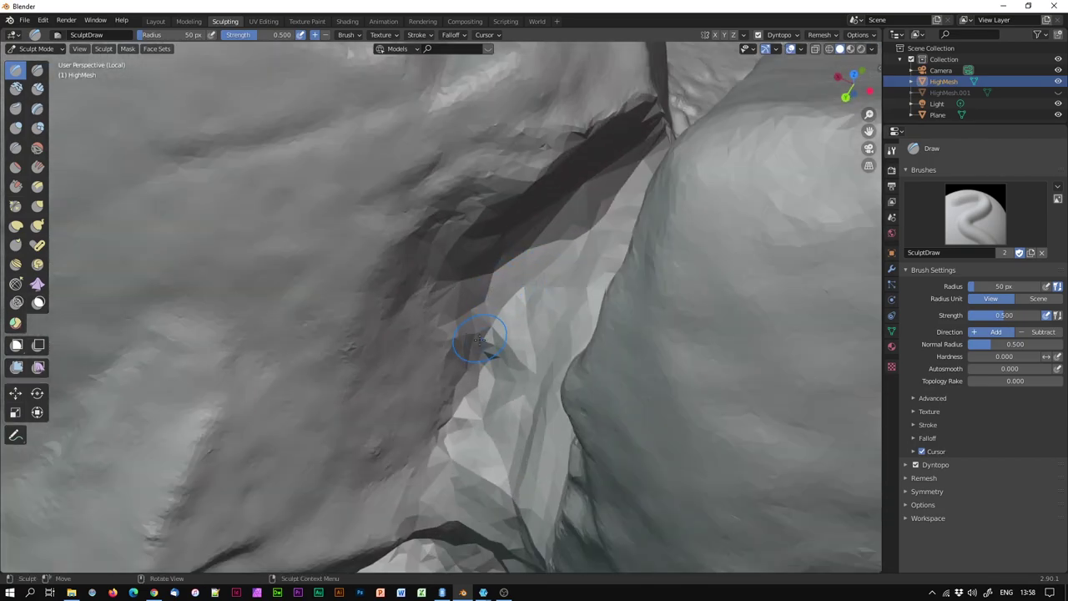
middle_drag(534, 306, 556, 289)
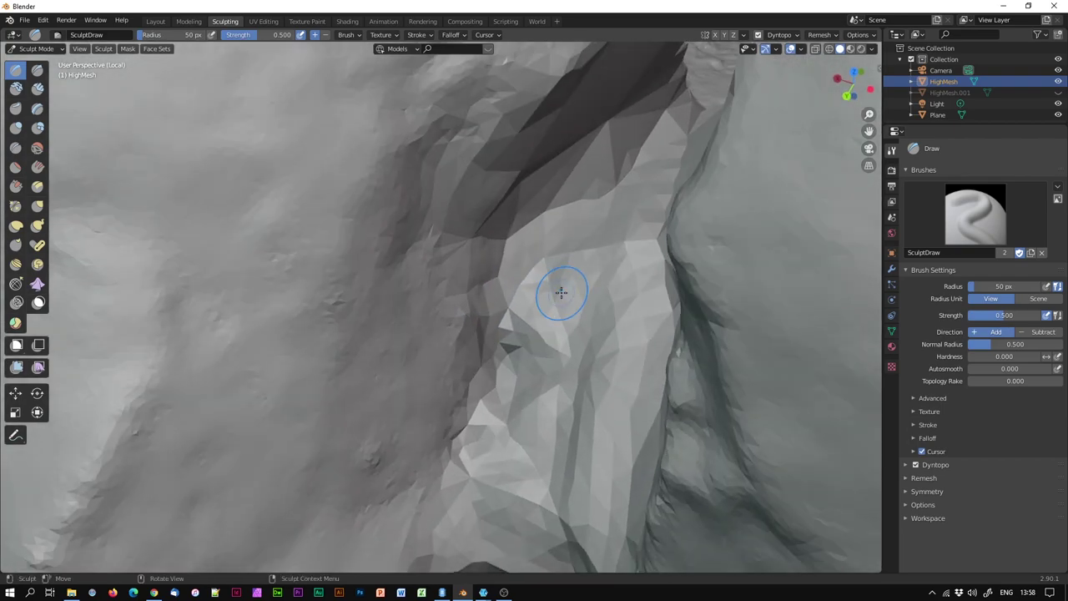
middle_drag(616, 162, 618, 163)
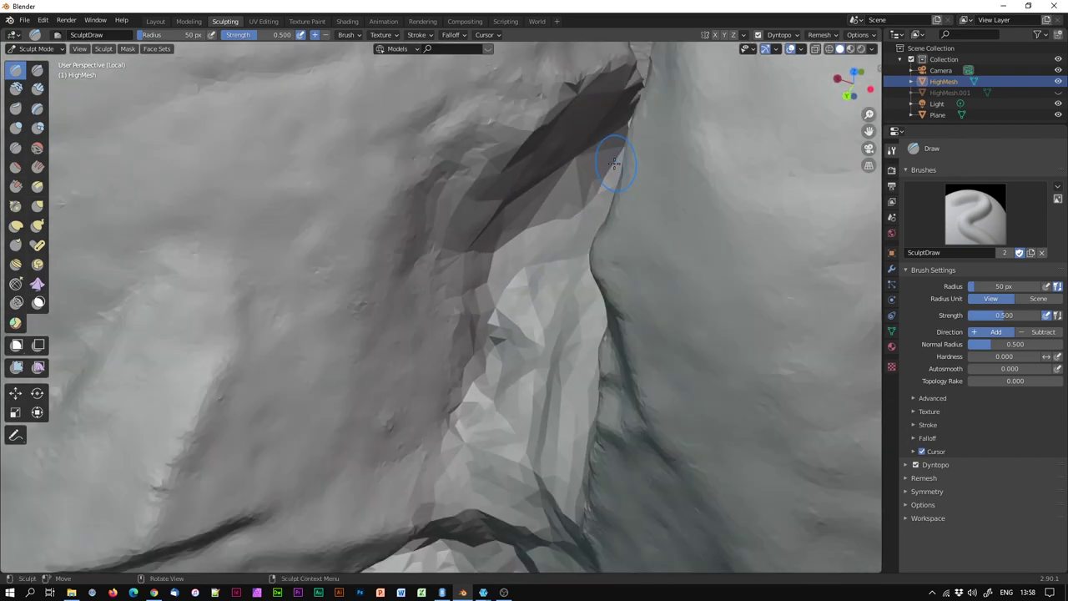
mouse_move(603, 165)
mouse_down()
mouse_move(544, 203)
mouse_move(509, 189)
mouse_move(533, 141)
mouse_move(618, 89)
mouse_up()
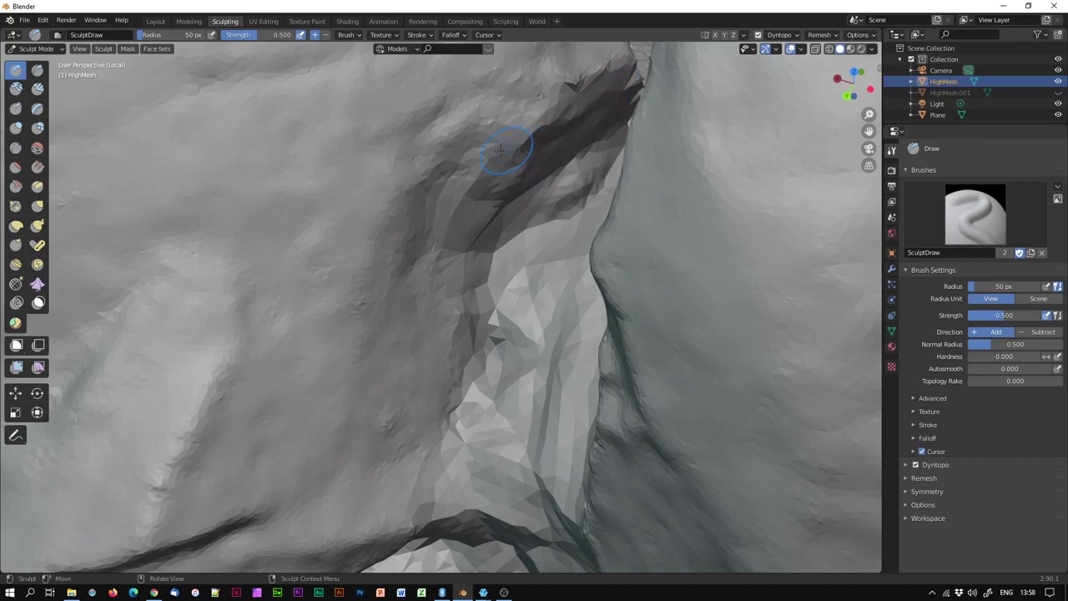
mouse_move(470, 210)
middle_down()
mouse_move(443, 244)
mouse_move(422, 238)
mouse_move(423, 261)
middle_up()
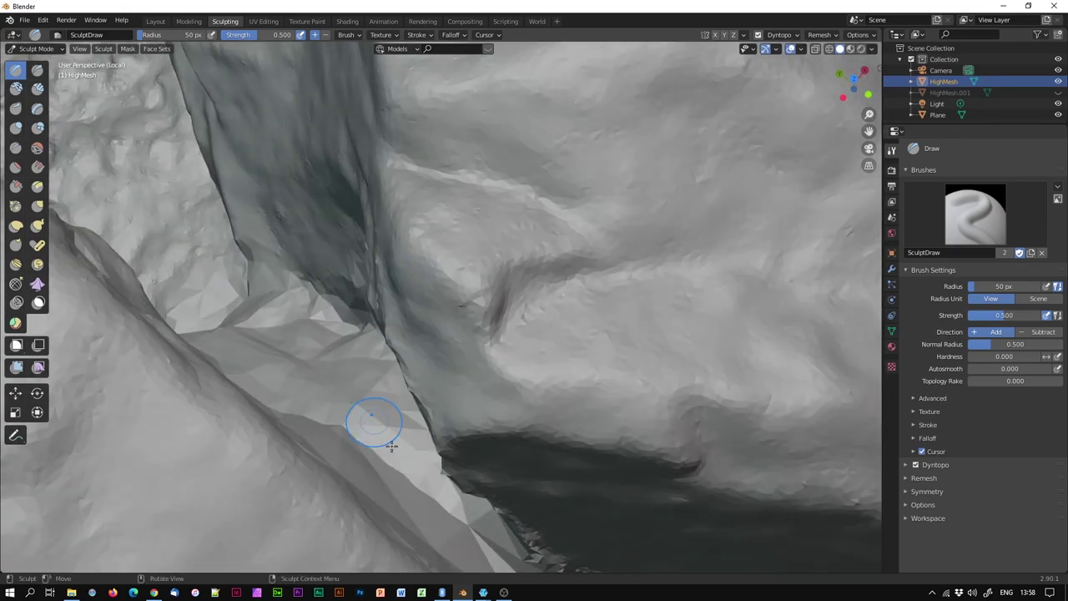
mouse_move(376, 477)
mouse_down()
mouse_move(444, 530)
mouse_move(399, 451)
mouse_move(451, 525)
mouse_move(494, 555)
mouse_up()
Sculpt the faceted crevice wall between the boulders with the Draw brush, enlarging its radius to 82 px and finally 119 px.
middle_drag(494, 556, 322, 352)
drag(224, 248, 204, 382)
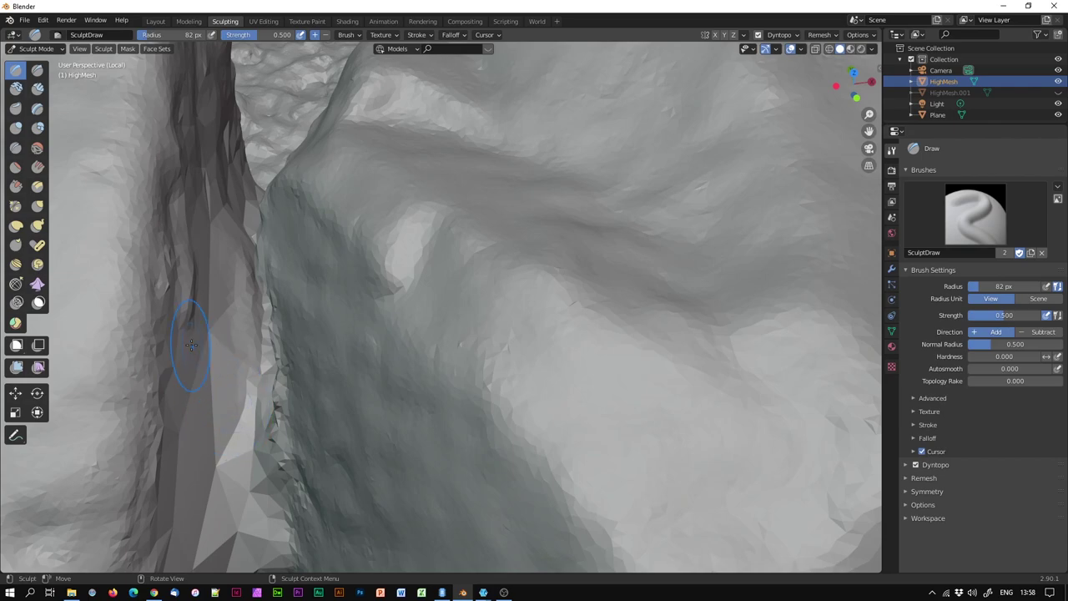
mouse_move(222, 389)
middle_down()
mouse_move(222, 493)
mouse_move(286, 476)
mouse_move(201, 322)
middle_up()
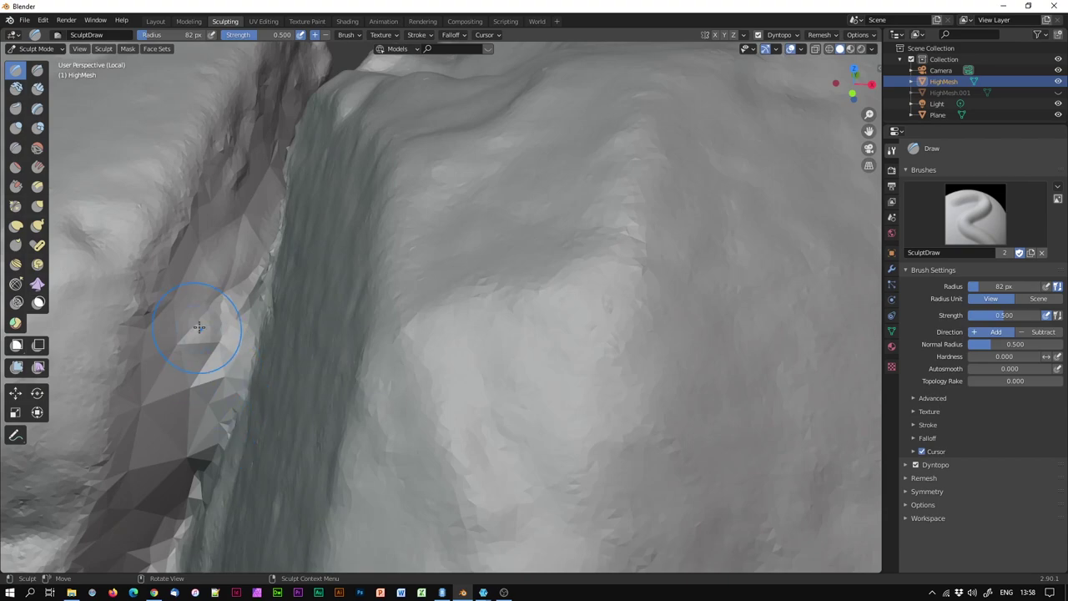
right_click(133, 334)
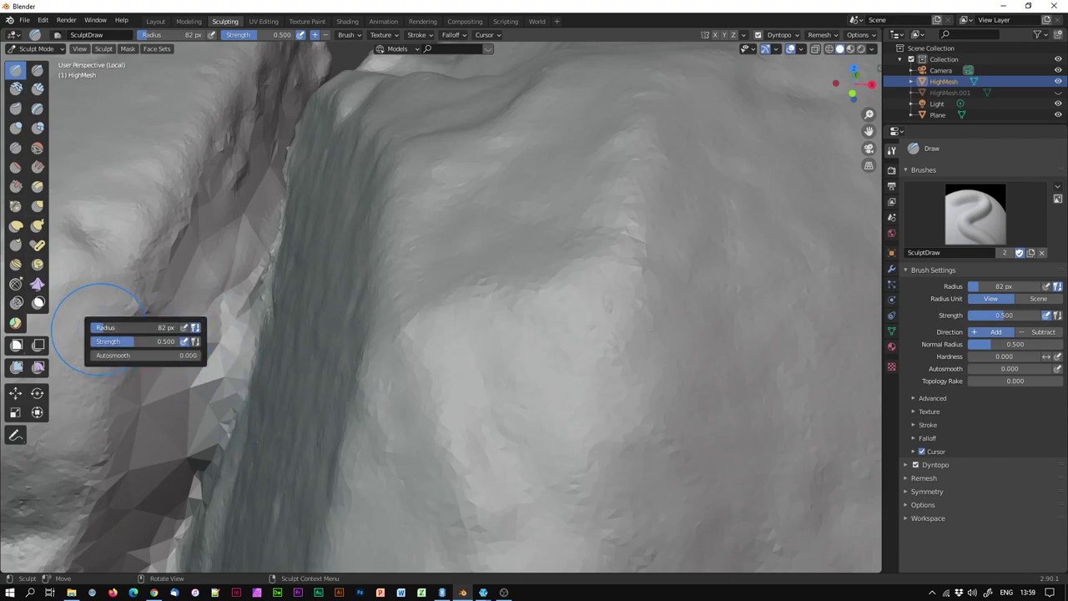
drag(126, 327, 158, 327)
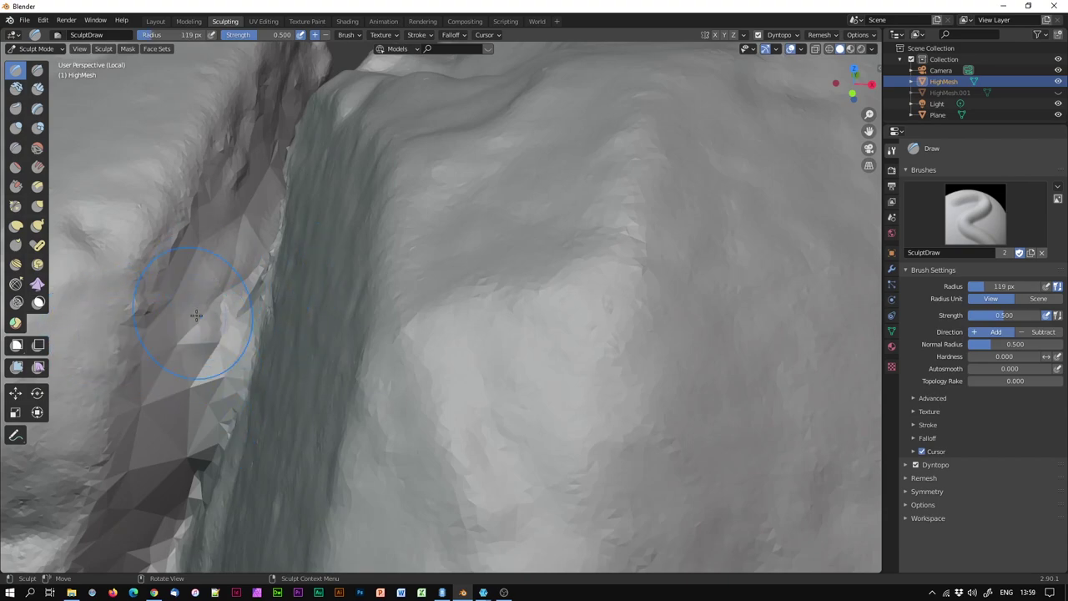
mouse_move(167, 476)
middle_down()
mouse_move(258, 441)
mouse_move(167, 409)
middle_up()
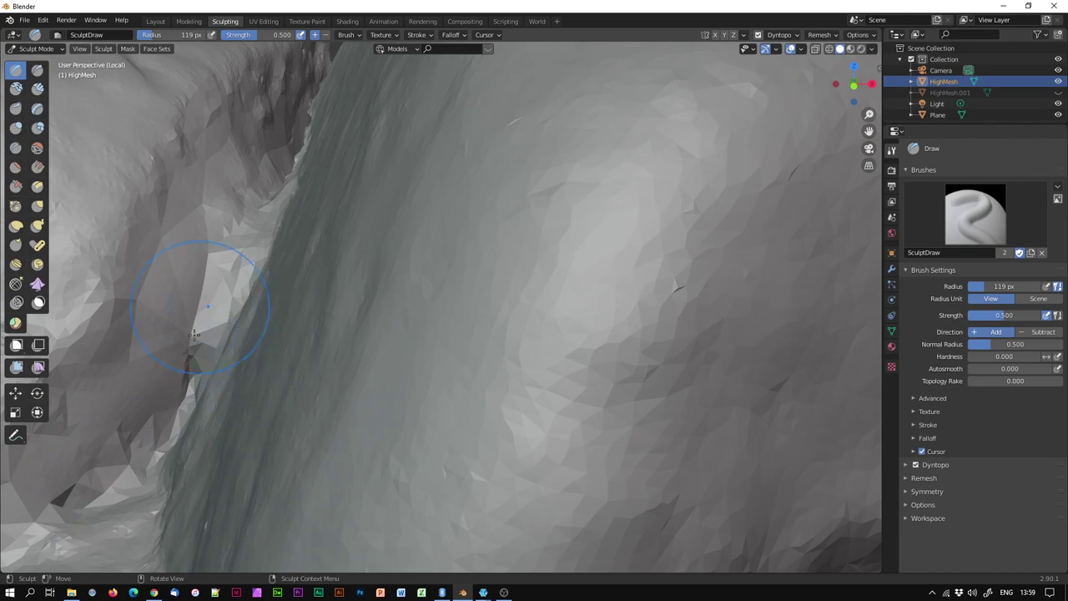
middle_drag(215, 322, 245, 349)
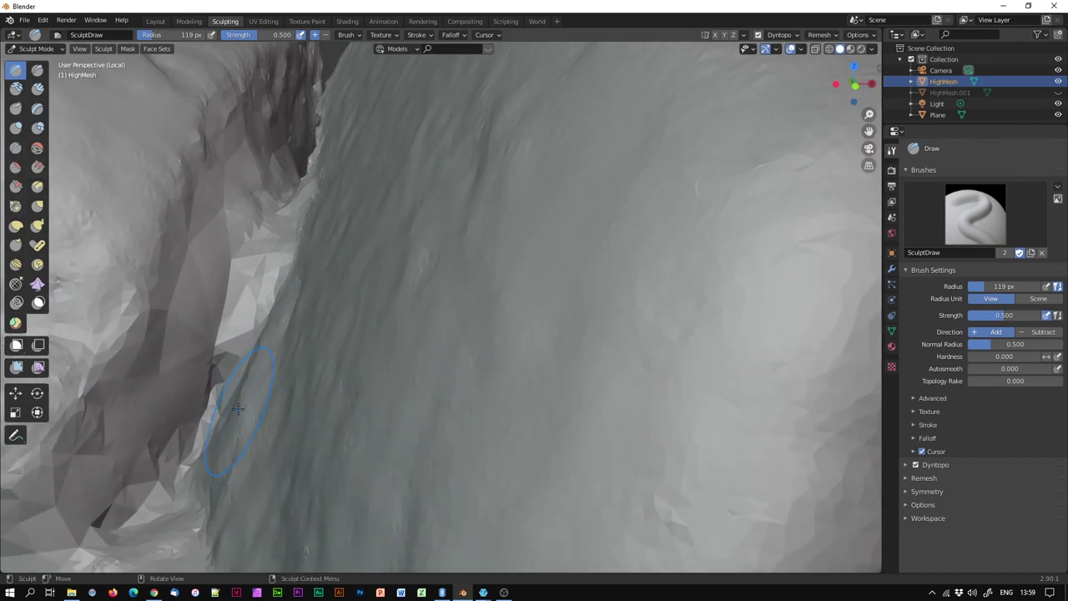
Soften the faceted crevice wall along the boulder's side using the Smooth brush at 119 px radius and 0.389 strength.
click(38, 148)
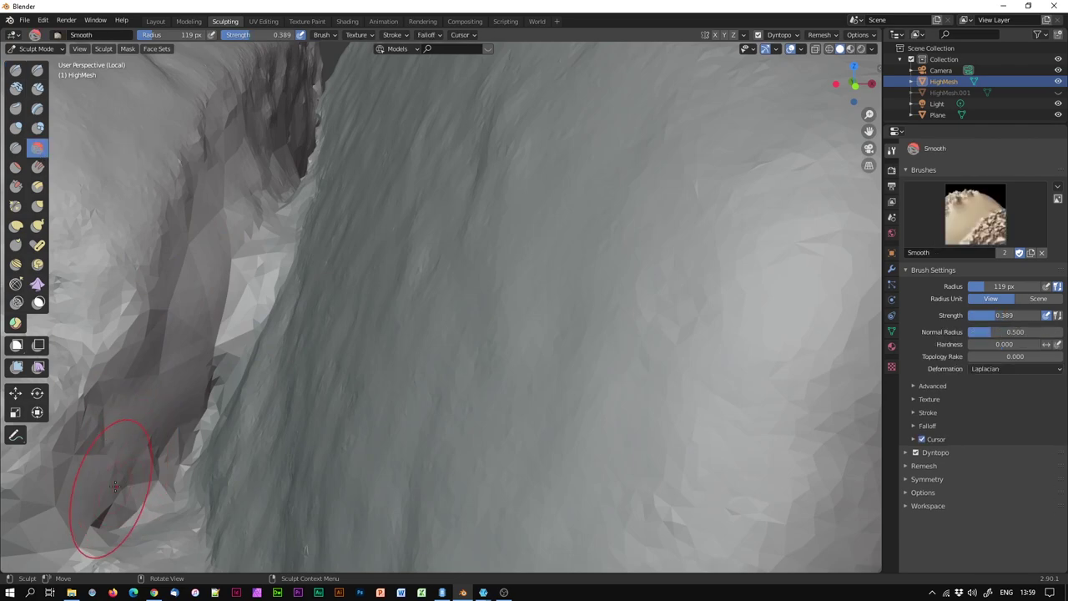
mouse_move(211, 373)
mouse_down()
mouse_move(155, 489)
mouse_move(121, 526)
mouse_move(191, 270)
mouse_move(246, 296)
mouse_move(218, 326)
mouse_up()
middle_drag(308, 331, 239, 358)
mouse_move(177, 342)
mouse_down()
mouse_move(167, 393)
mouse_move(217, 350)
mouse_move(266, 242)
mouse_move(237, 250)
mouse_move(249, 245)
mouse_up()
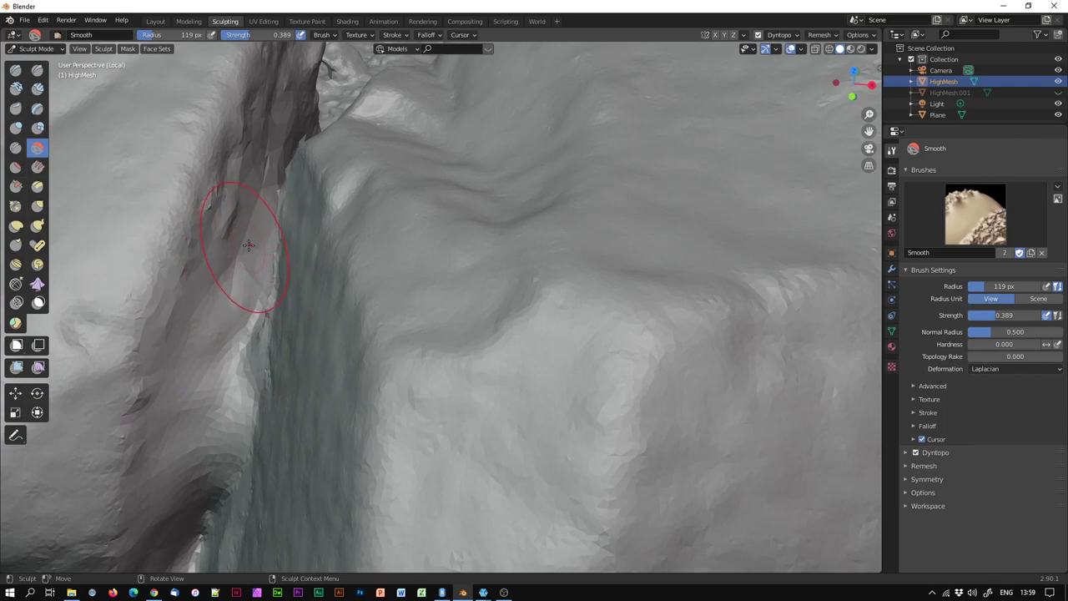
Smooth the refined surface at the front of the gap between the boulders, from its upper end down to the base.
mouse_move(285, 319)
middle_down()
mouse_move(215, 358)
mouse_move(86, 334)
mouse_move(305, 286)
middle_up()
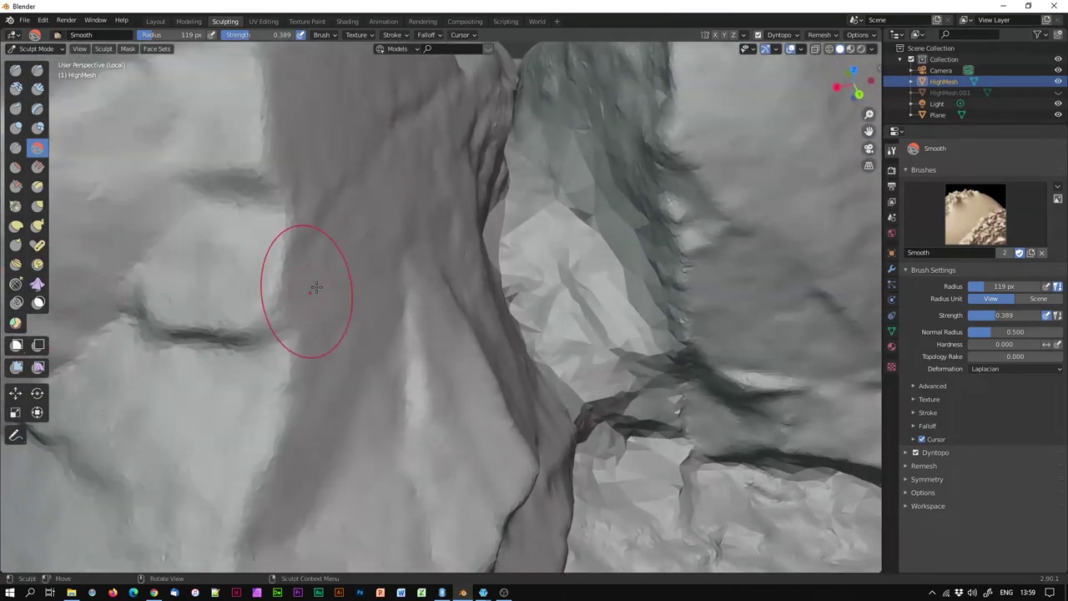
drag(542, 217, 567, 218)
mouse_move(567, 219)
middle_down()
mouse_move(512, 286)
mouse_move(503, 253)
middle_up()
mouse_move(504, 224)
mouse_down()
mouse_move(485, 232)
mouse_move(425, 305)
mouse_move(424, 267)
mouse_move(516, 289)
mouse_move(544, 315)
mouse_move(519, 383)
mouse_up()
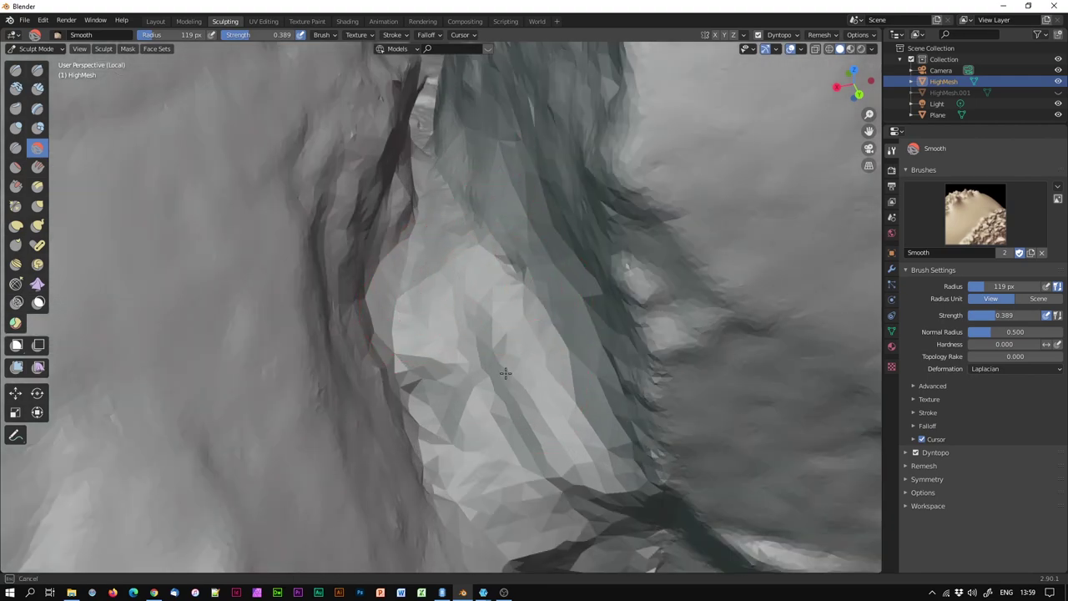
drag(421, 382, 568, 361)
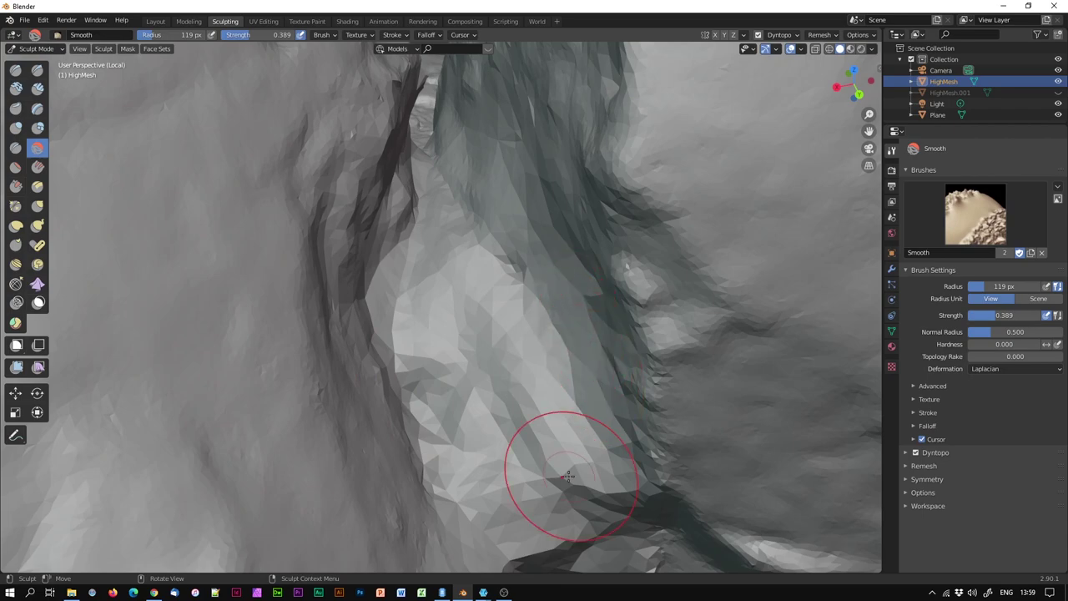
Smooth the faceted faces at the lower end of the gap between the boulders at 119 px radius.
drag(559, 519, 560, 465)
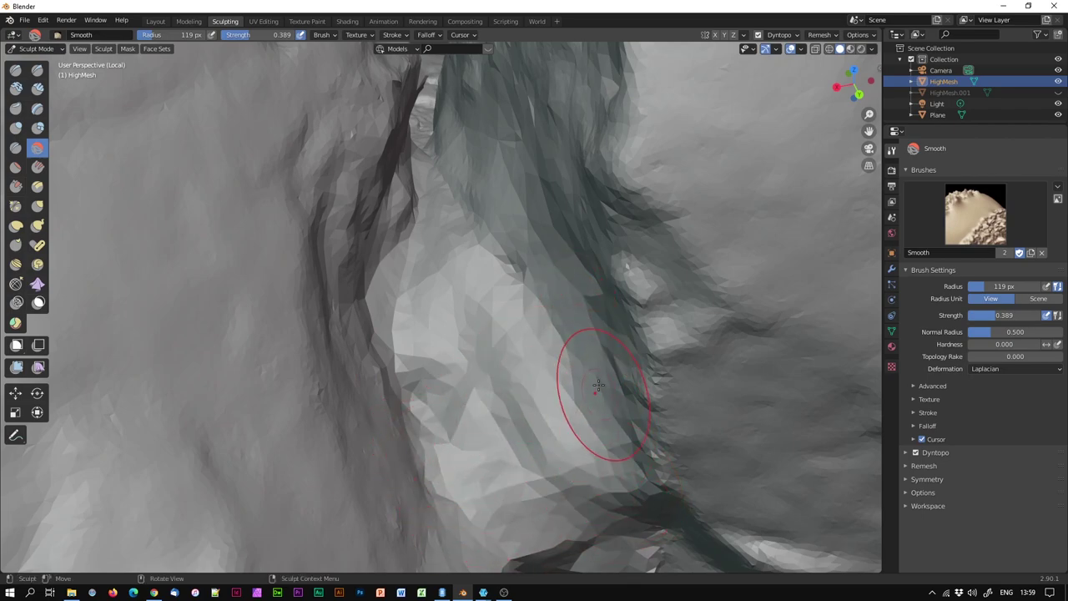
mouse_move(543, 441)
middle_down()
mouse_move(524, 455)
mouse_move(382, 262)
middle_up()
mouse_move(453, 282)
middle_down()
mouse_move(476, 465)
mouse_move(495, 438)
mouse_move(454, 442)
middle_up()
mouse_move(530, 449)
middle_down()
mouse_move(538, 469)
mouse_move(484, 470)
mouse_move(475, 460)
middle_up()
Refine the coarse underside of the overhang beside the gap with the Draw brush and soften it with the Smooth brush.
click(16, 70)
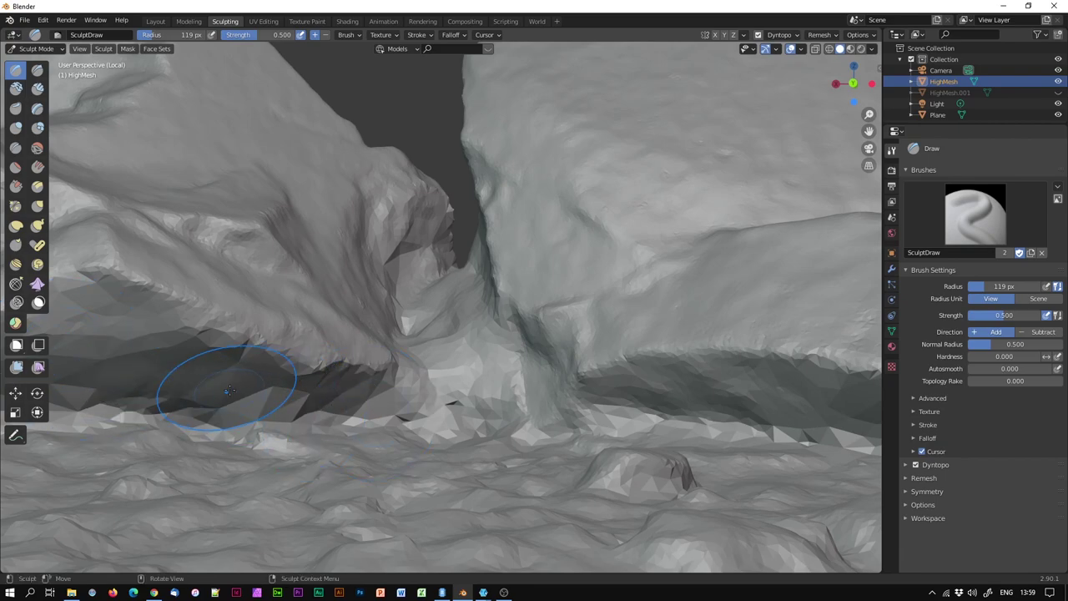
click(38, 147)
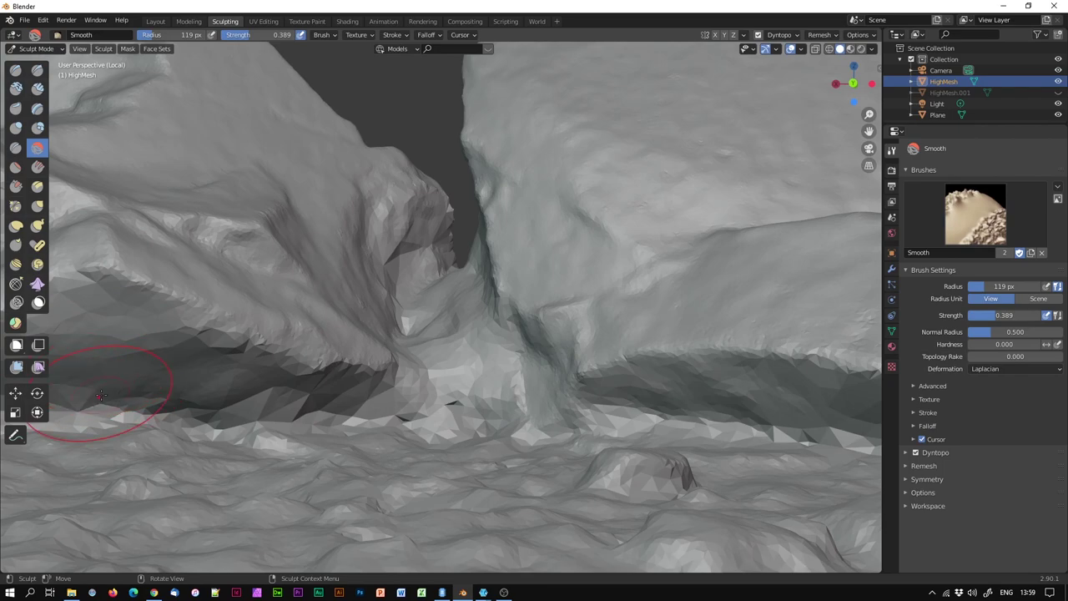
mouse_move(275, 406)
mouse_down()
mouse_move(368, 410)
mouse_move(208, 372)
mouse_up()
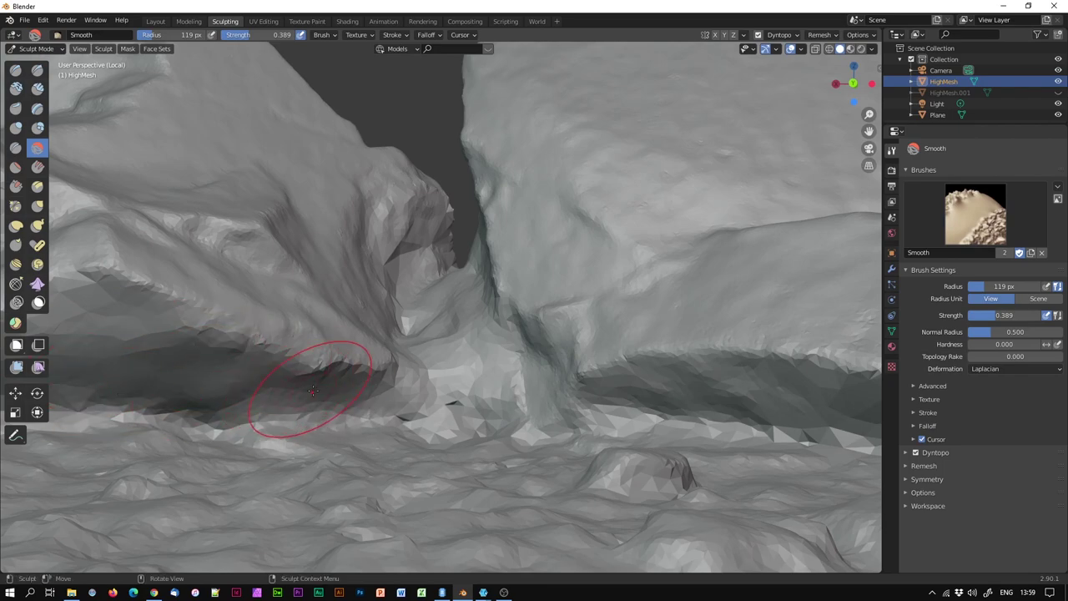
Add Draw brush detail at 119 px radius to the coarse faces beneath the low rock ledge and around its end, returning to the Smooth brush.
scroll(310, 400, down, 8)
scroll(309, 409, up, 10)
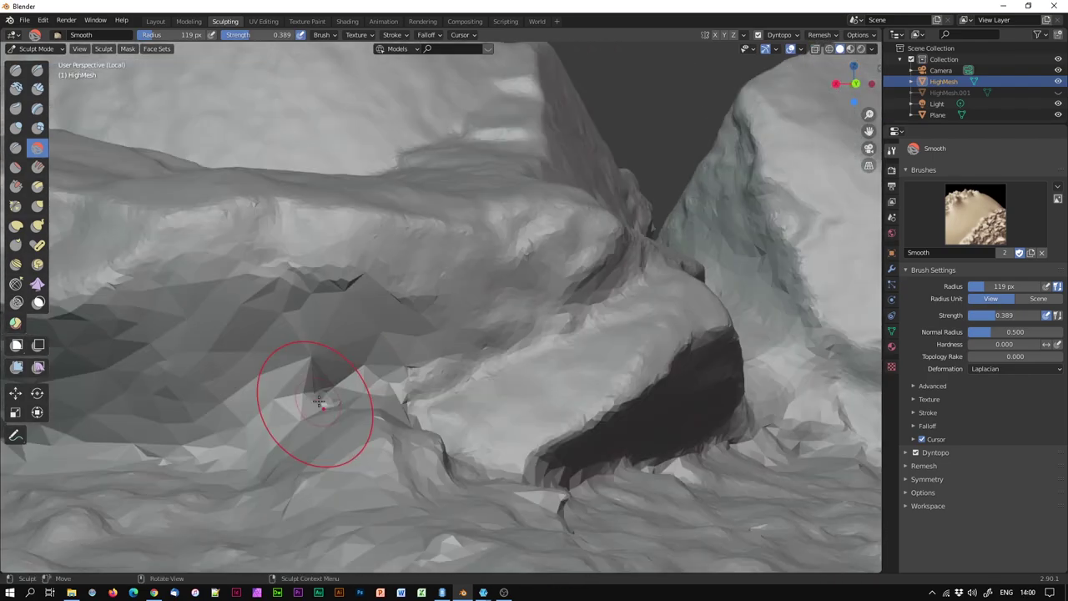
click(16, 70)
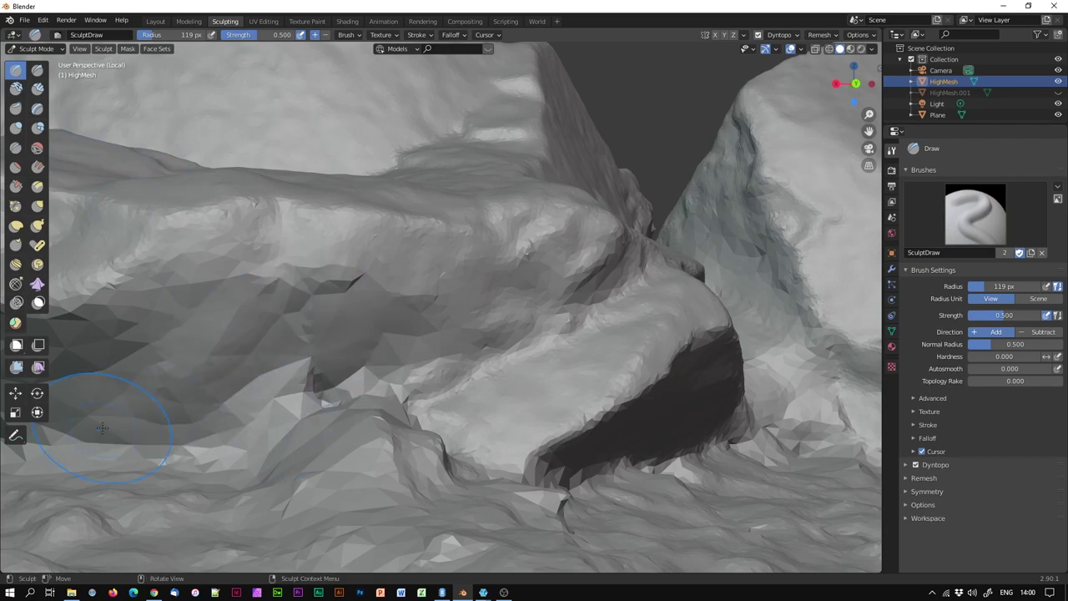
mouse_move(203, 413)
middle_down()
mouse_move(251, 392)
mouse_move(207, 392)
middle_up()
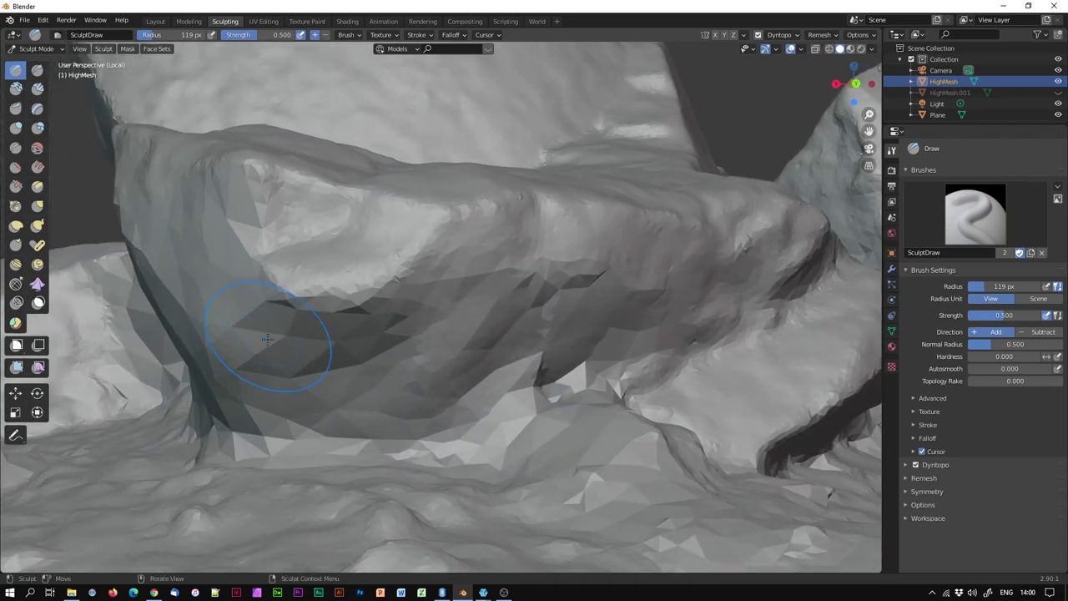
middle_drag(346, 417, 382, 429)
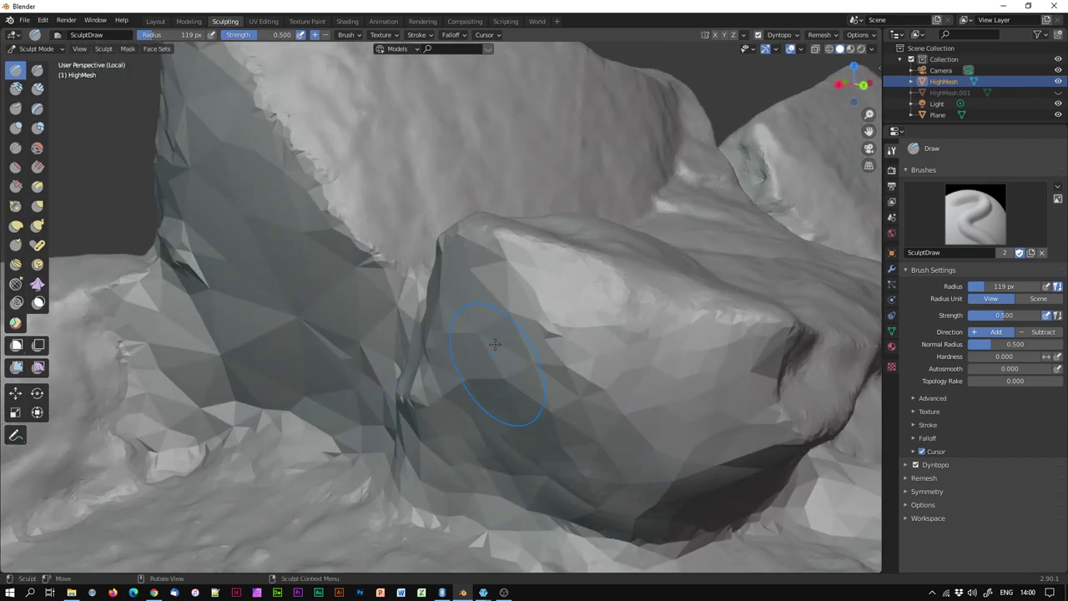
mouse_move(84, 129)
middle_down()
mouse_move(209, 251)
mouse_move(312, 393)
mouse_move(39, 97)
middle_up()
click(37, 148)
Smooth the shaded underside of the large boulder above the ground with the Smooth brush at 196 px radius.
mouse_move(334, 292)
middle_down()
mouse_move(418, 250)
mouse_move(512, 226)
mouse_move(662, 271)
mouse_move(628, 340)
middle_up()
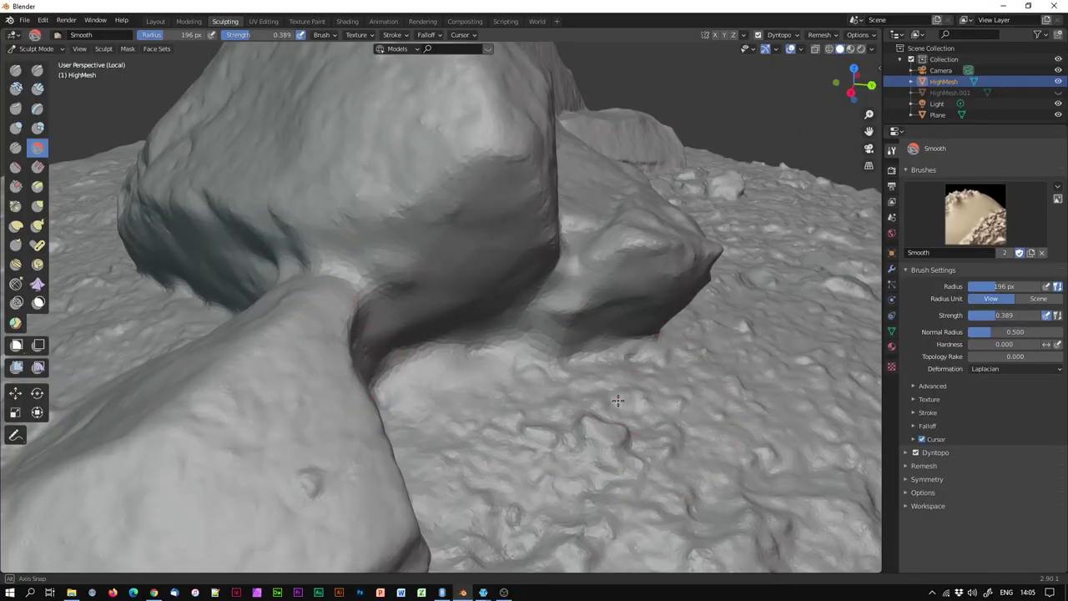
mouse_move(618, 401)
middle_down()
mouse_move(546, 386)
mouse_move(501, 406)
mouse_move(245, 402)
mouse_move(157, 389)
mouse_move(258, 263)
middle_up()
scroll(356, 252, up, 6)
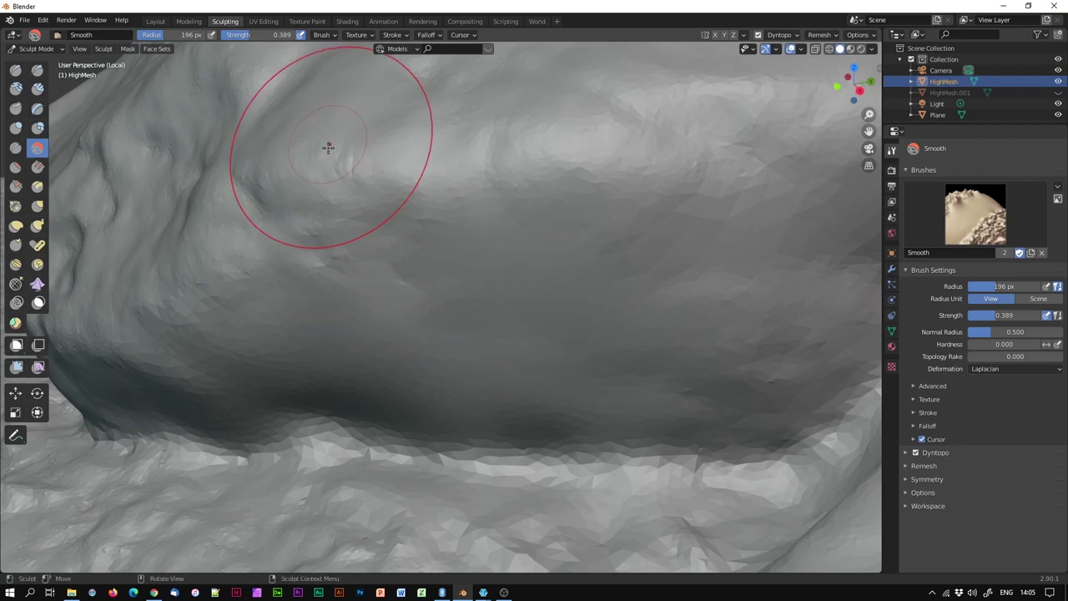
scroll(401, 232, down, 5)
scroll(490, 384, up, 3)
mouse_move(349, 316)
mouse_down()
mouse_move(542, 338)
mouse_move(650, 333)
mouse_move(410, 333)
mouse_move(500, 353)
mouse_up()
Build up the boulder's shaded underside with the Clay brush.
click(16, 89)
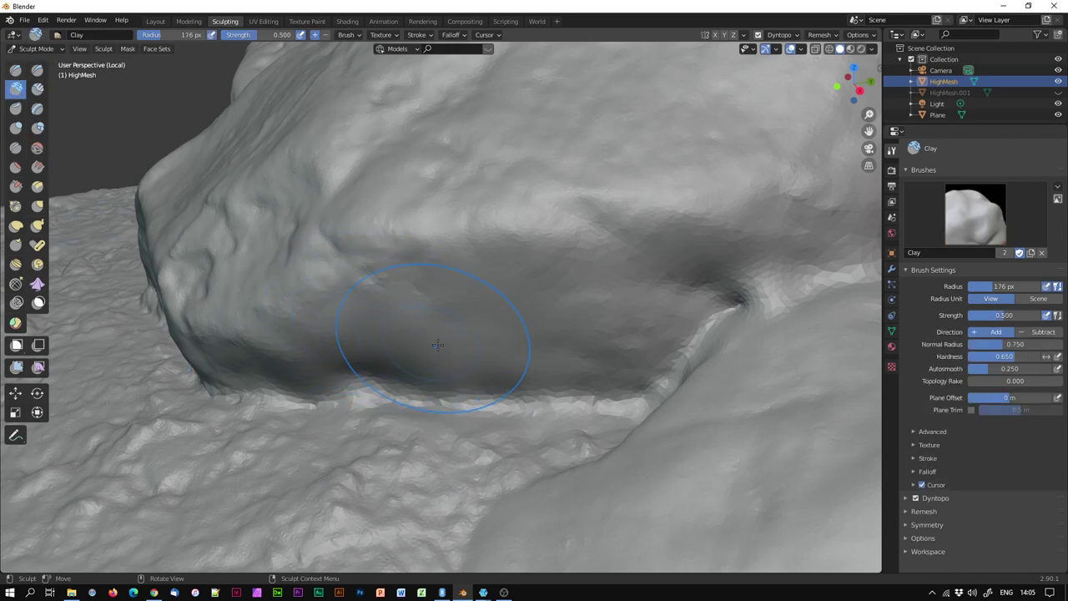
drag(537, 334, 452, 343)
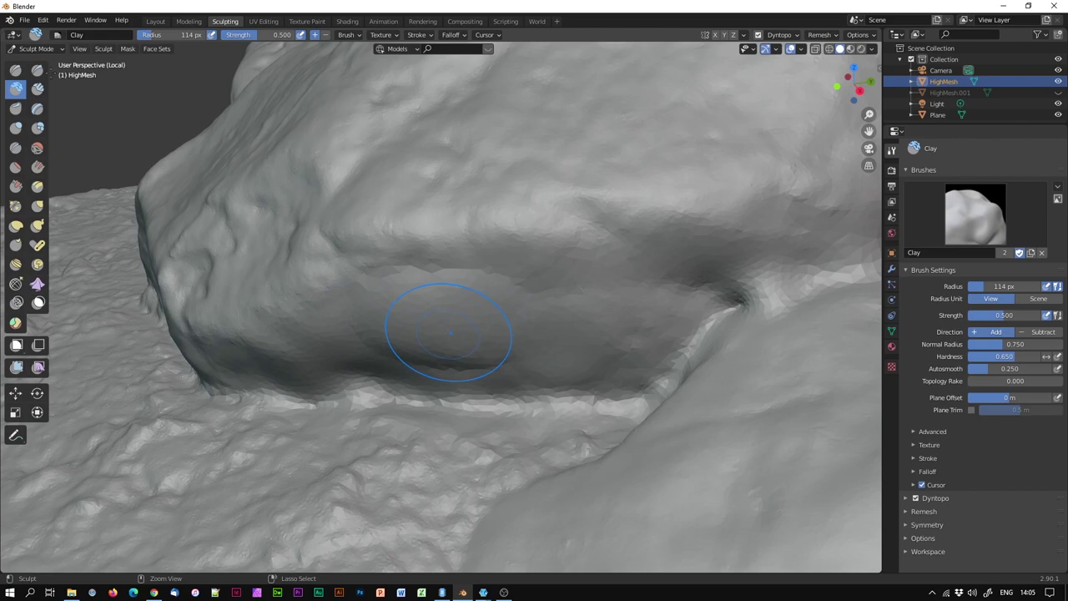
click(37, 89)
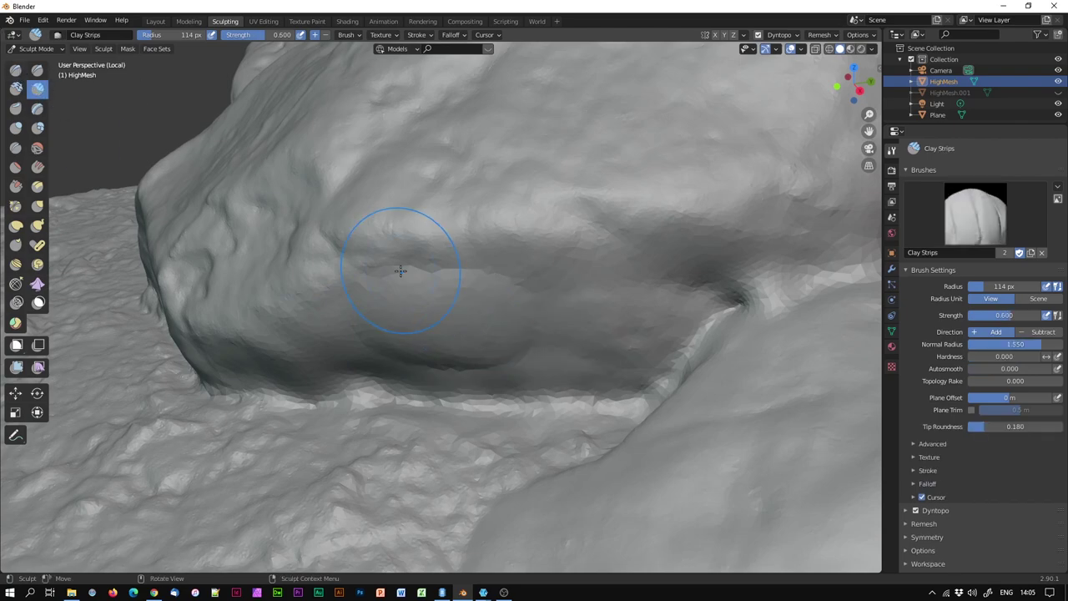
key(f)
click(525, 316)
mouse_move(441, 318)
mouse_down()
mouse_move(384, 310)
mouse_move(342, 334)
mouse_up()
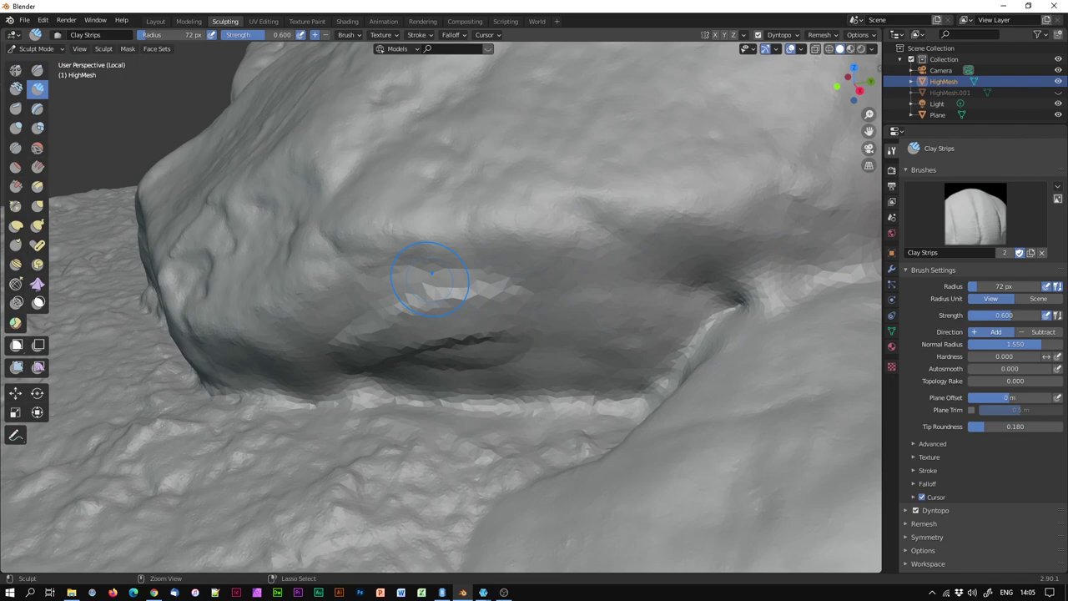
key(ctrl+z)
Soften the upper edge of the clay build-up on the boulder's underside with the Smooth brush at 72 px radius.
click(38, 148)
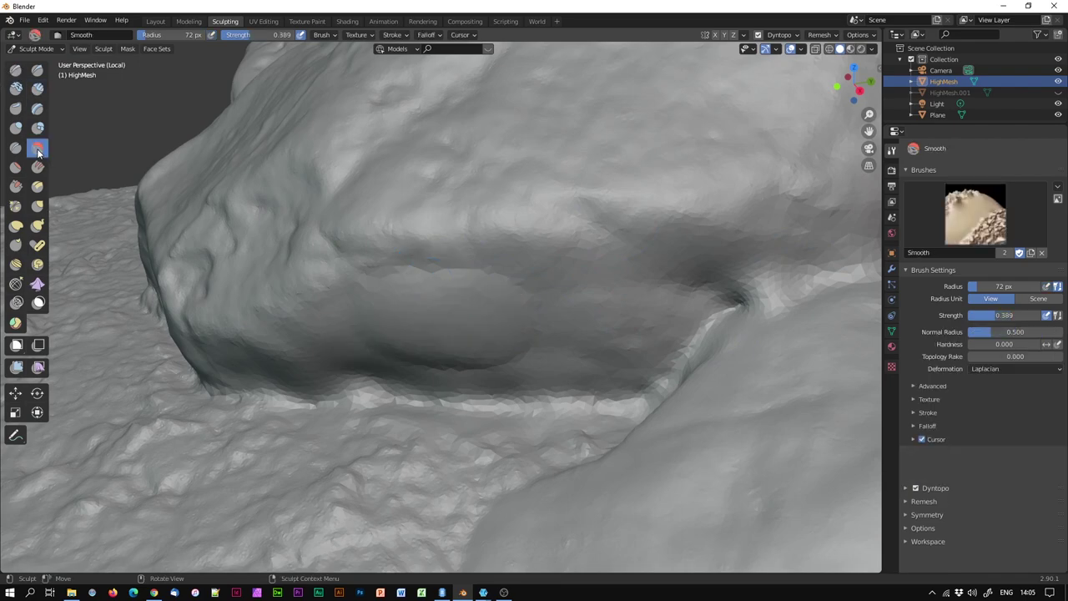
drag(495, 267, 407, 267)
Pinch the surface in the narrow upper part of the gap between the boulders, enlarging the Pinch brush radius from 72 to 131 px.
scroll(581, 313, down, 6)
mouse_move(581, 312)
middle_down()
mouse_move(389, 320)
mouse_move(467, 344)
mouse_move(489, 405)
mouse_move(479, 379)
middle_up()
scroll(480, 346, up, 8)
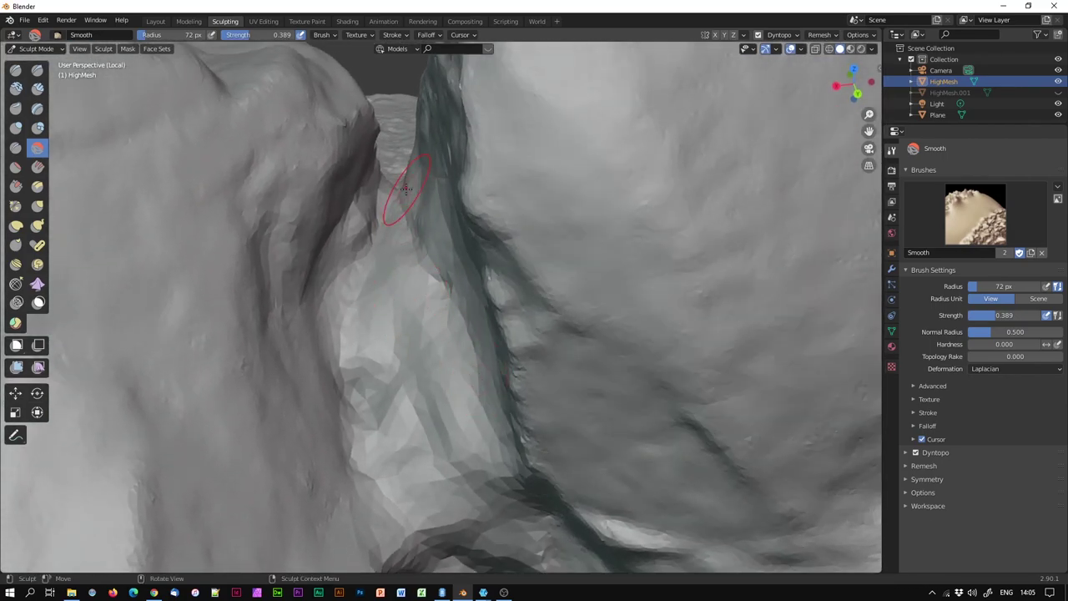
scroll(434, 242, down, 5)
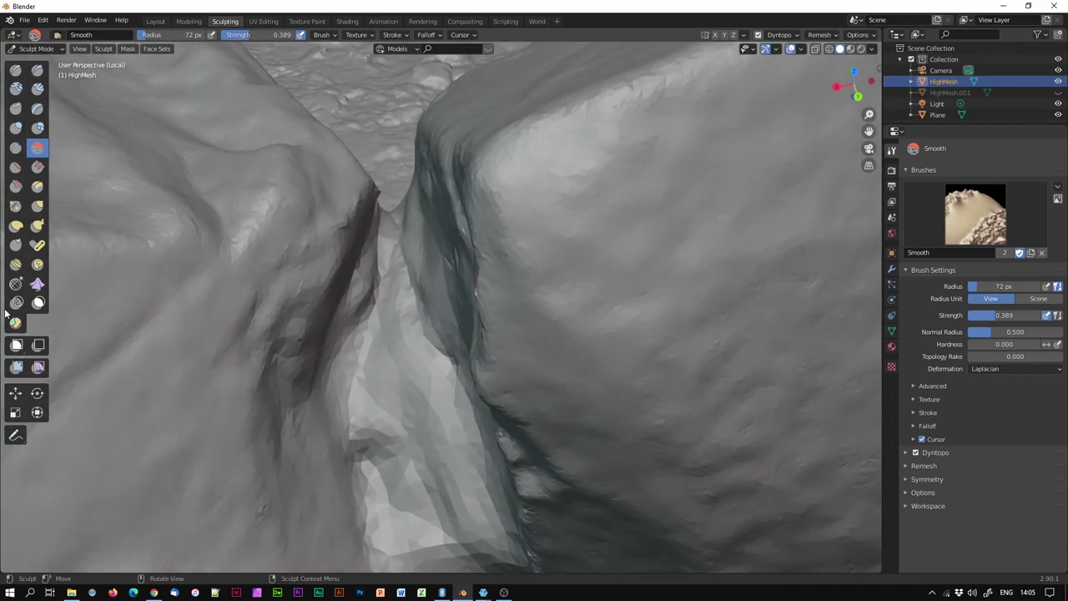
click(15, 205)
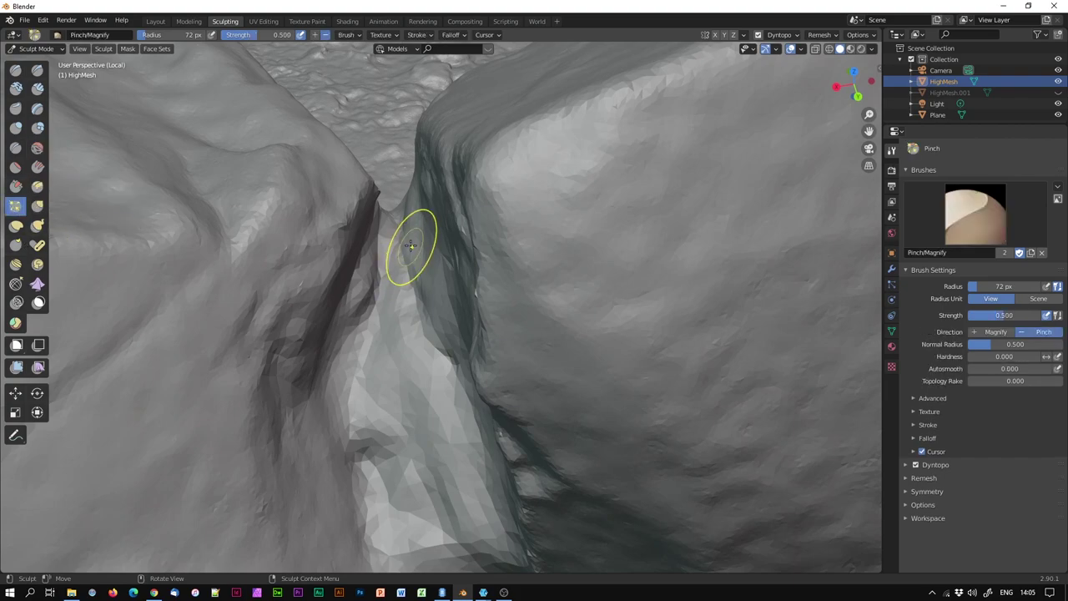
drag(397, 221, 397, 210)
mouse_move(395, 249)
mouse_down()
mouse_move(382, 289)
mouse_move(399, 291)
mouse_move(399, 244)
mouse_up()
middle_drag(381, 282, 387, 358)
drag(386, 358, 397, 335)
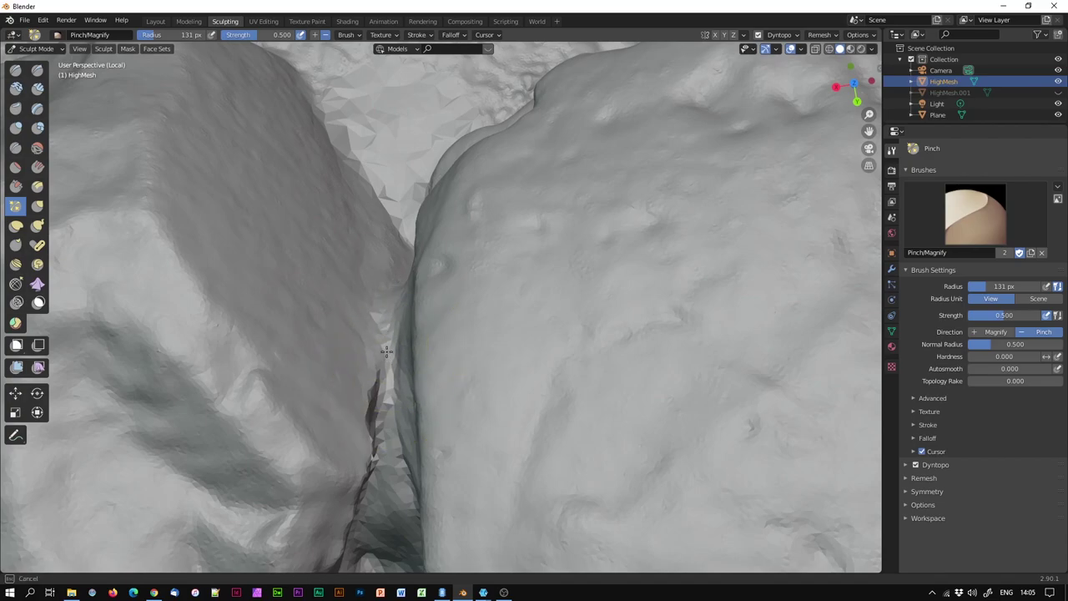
drag(392, 275, 392, 279)
Continue pinching the mesh deeper down the crevice between the boulders with the brush at 131 px radius.
middle_drag(392, 279, 389, 406)
drag(389, 405, 393, 382)
middle_drag(393, 382, 377, 389)
drag(378, 389, 369, 406)
mouse_move(370, 405)
middle_down()
mouse_move(420, 400)
mouse_move(372, 350)
middle_up()
drag(371, 351, 370, 288)
Pinch the opposite side of the gap between the boulders, working down toward its faceted base.
mouse_move(504, 298)
middle_down()
mouse_move(386, 329)
mouse_move(305, 265)
mouse_move(525, 189)
middle_up()
drag(525, 189, 484, 158)
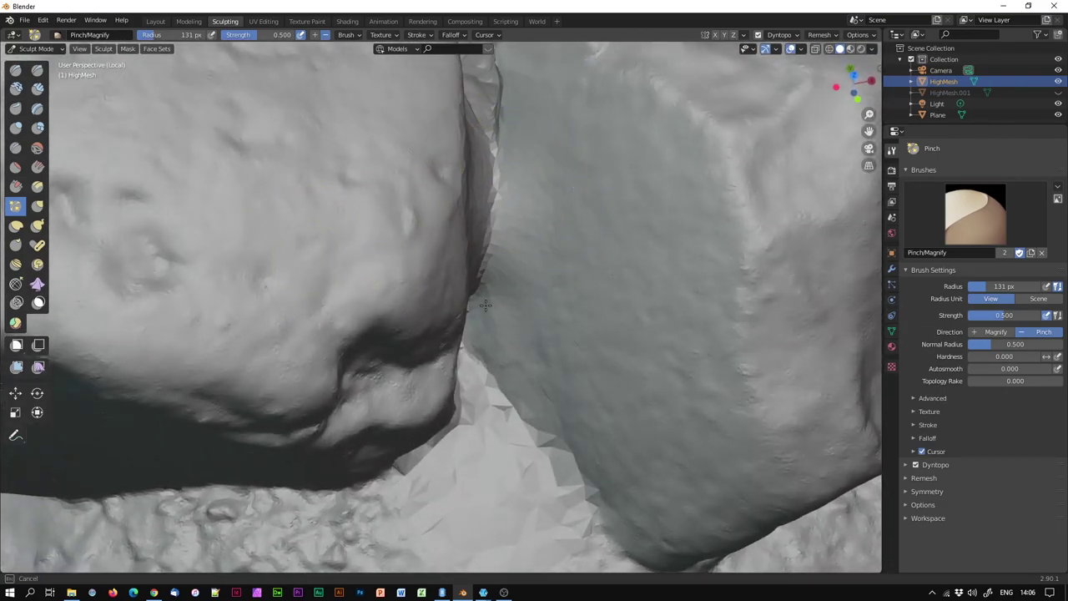
middle_drag(485, 259, 490, 214)
drag(489, 214, 501, 180)
mouse_move(501, 180)
middle_down()
mouse_move(537, 219)
mouse_move(506, 262)
middle_up()
drag(506, 262, 459, 352)
drag(441, 291, 430, 279)
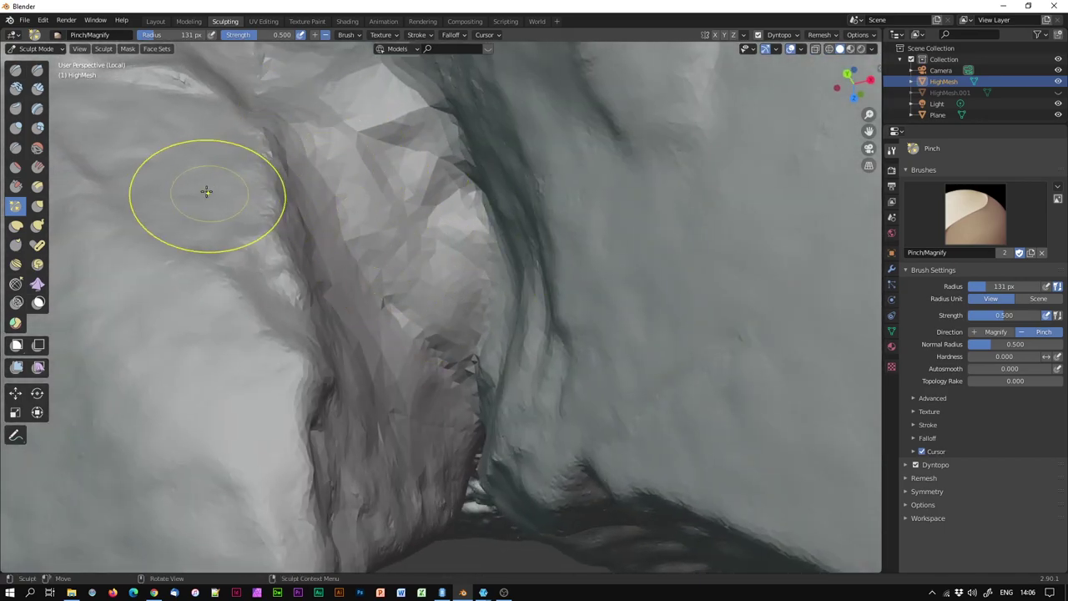
Smooth the pinched crevice walls and the jagged edge at their base with the Smooth brush at 131 px radius.
click(37, 149)
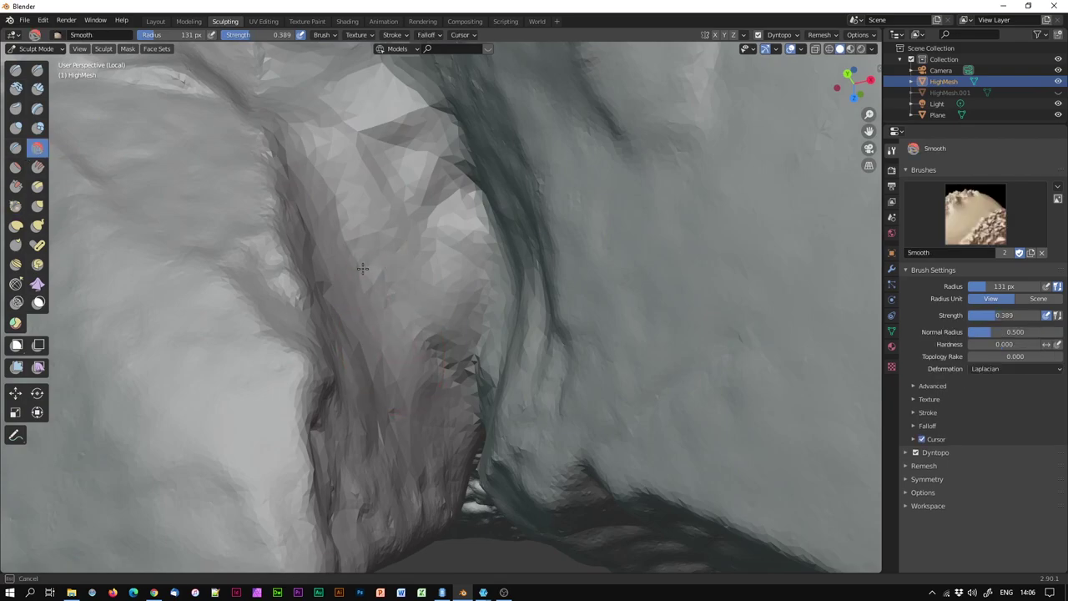
middle_drag(387, 312, 417, 254)
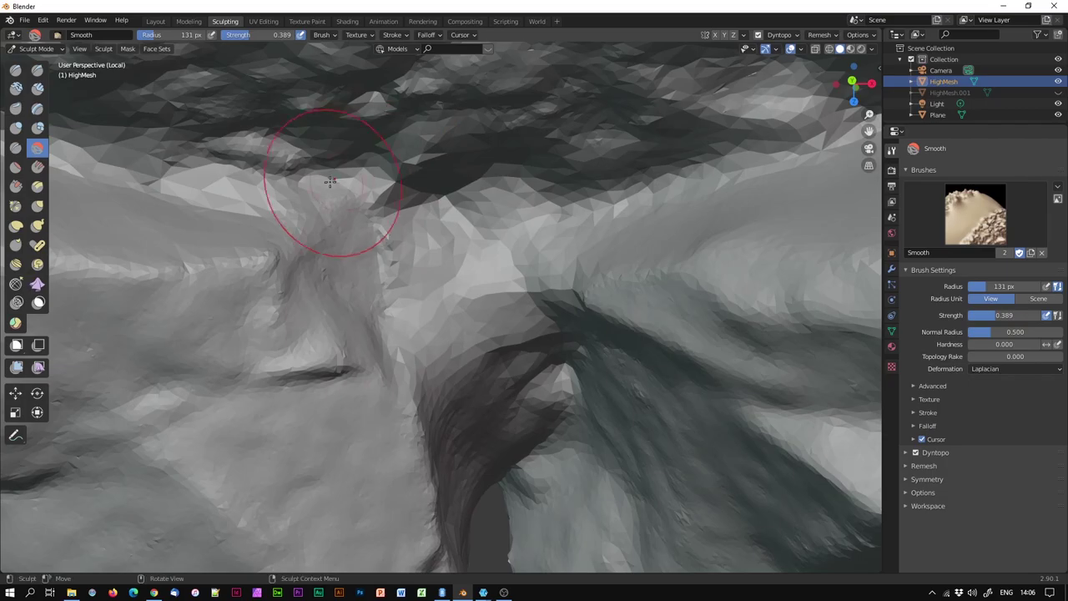
drag(335, 183, 386, 177)
Reshape the edges of the gap between the two boulders with the Grab brush at 242 px radius.
scroll(492, 251, down, 8)
mouse_move(467, 276)
middle_down()
mouse_move(536, 166)
mouse_move(489, 274)
middle_up()
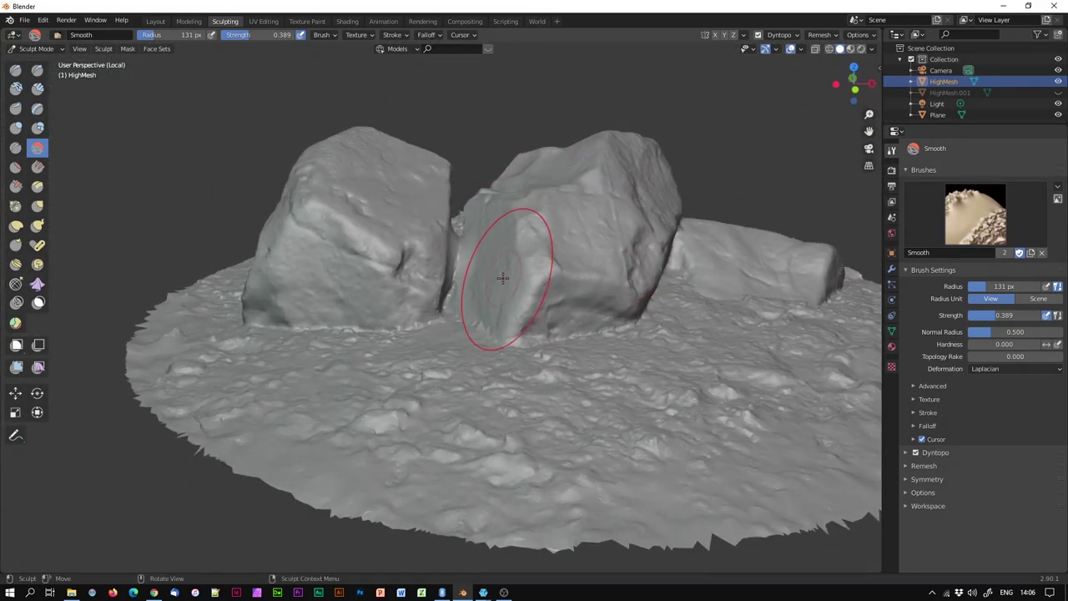
scroll(491, 280, up, 5)
middle_drag(494, 323, 468, 330)
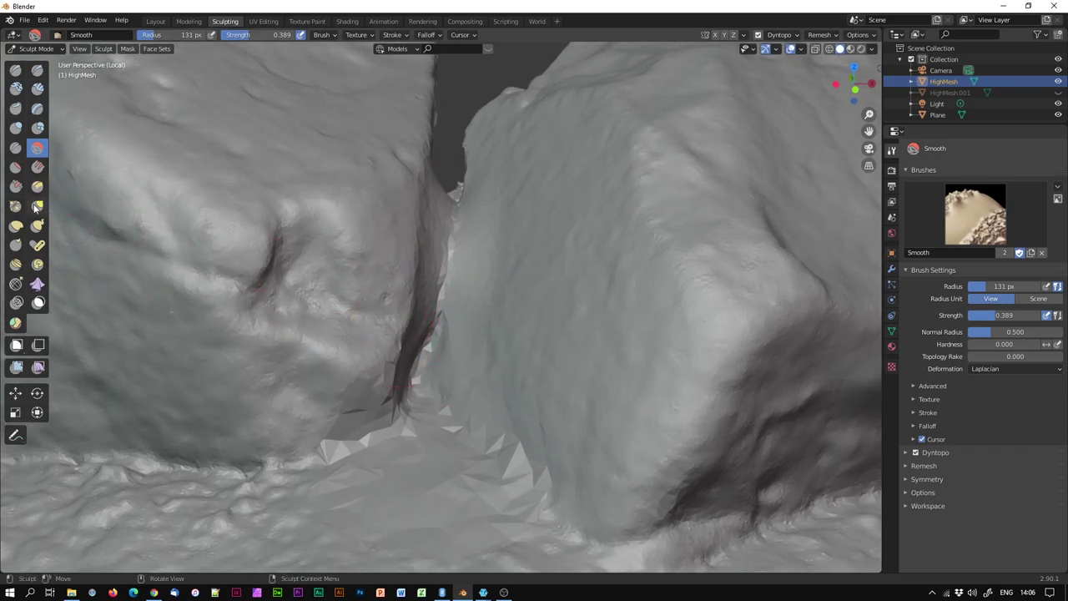
click(36, 207)
key(f)
drag(446, 237, 414, 198)
mouse_move(417, 205)
mouse_down()
mouse_move(418, 165)
mouse_move(467, 234)
mouse_move(412, 232)
mouse_move(481, 233)
mouse_move(468, 286)
mouse_up()
mouse_move(467, 285)
middle_down()
mouse_move(484, 342)
mouse_move(409, 329)
mouse_move(477, 334)
mouse_move(495, 298)
mouse_move(467, 292)
middle_up()
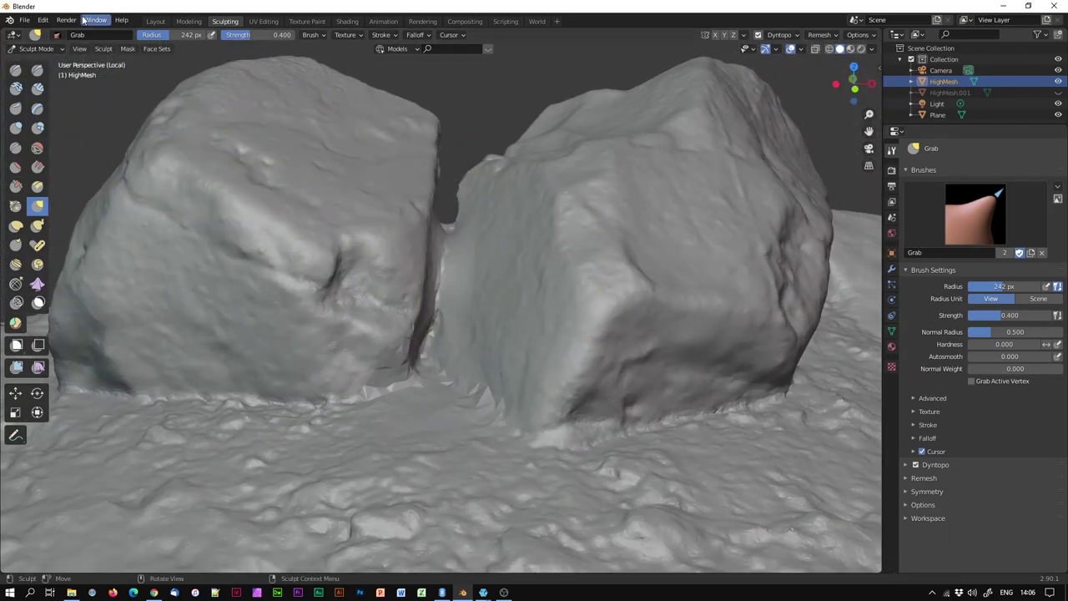
Add Draw brush detail at 64 px radius to the jagged faces where the gap's base meets the ground.
click(15, 70)
mouse_move(585, 256)
middle_down()
mouse_move(644, 252)
mouse_move(627, 270)
mouse_move(647, 270)
mouse_move(543, 310)
middle_up()
scroll(537, 222, up, 5)
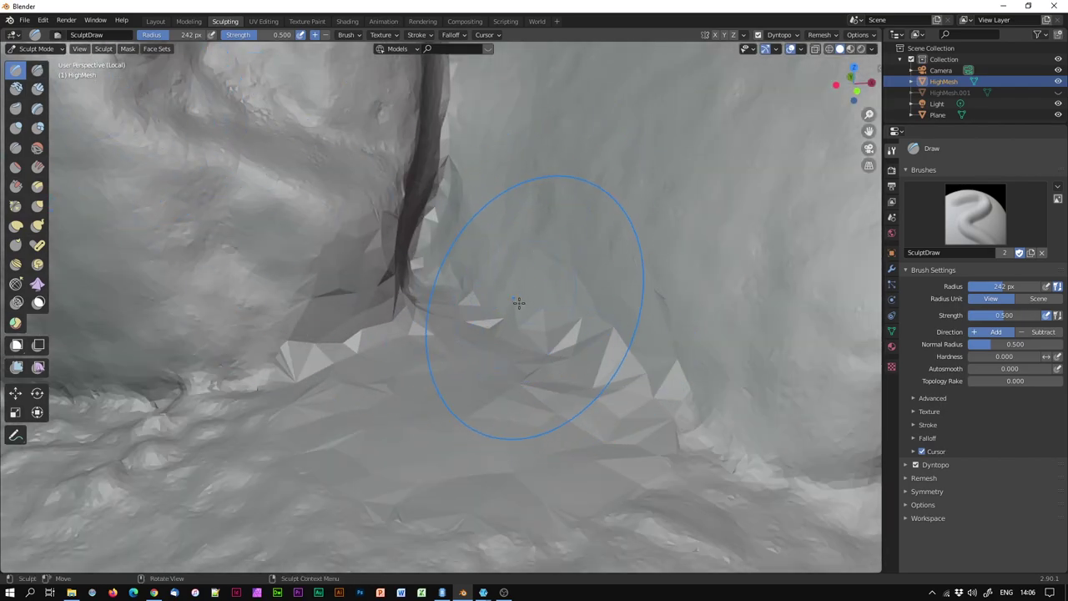
key(bracketleft)
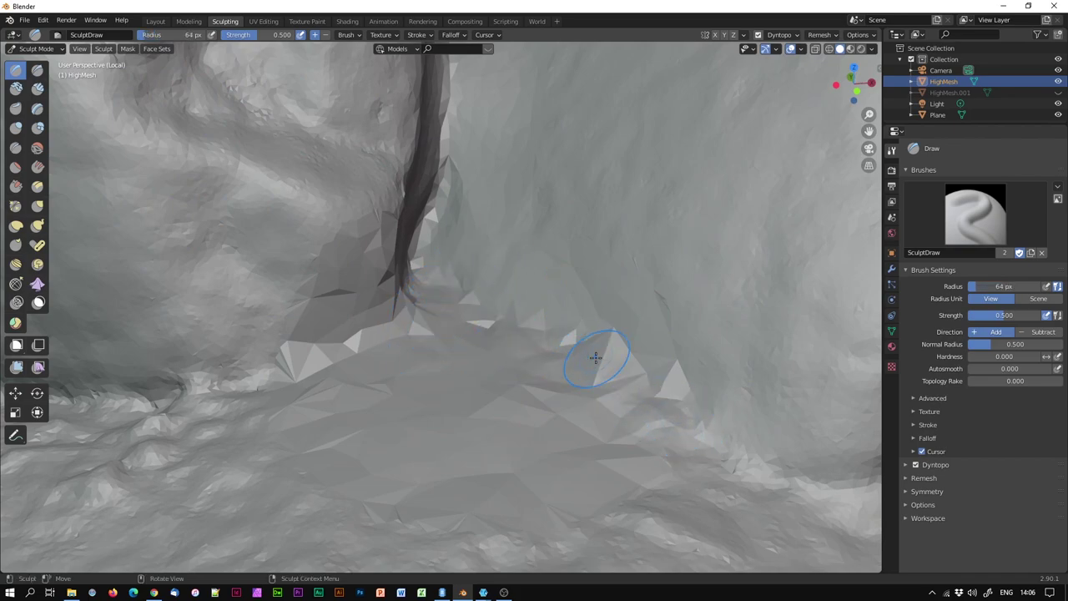
mouse_move(290, 349)
mouse_down()
mouse_move(350, 344)
mouse_move(368, 322)
mouse_move(361, 284)
mouse_up()
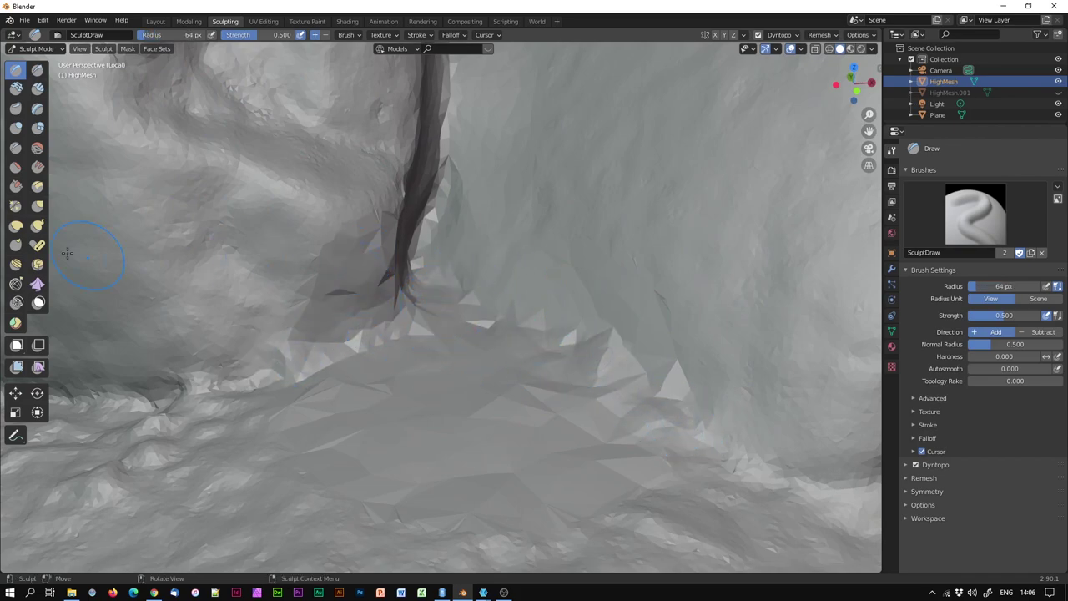
Smooth the refined faces around the base of the gap and the adjoining boulder sides at 64 px radius.
click(37, 147)
drag(395, 351, 367, 275)
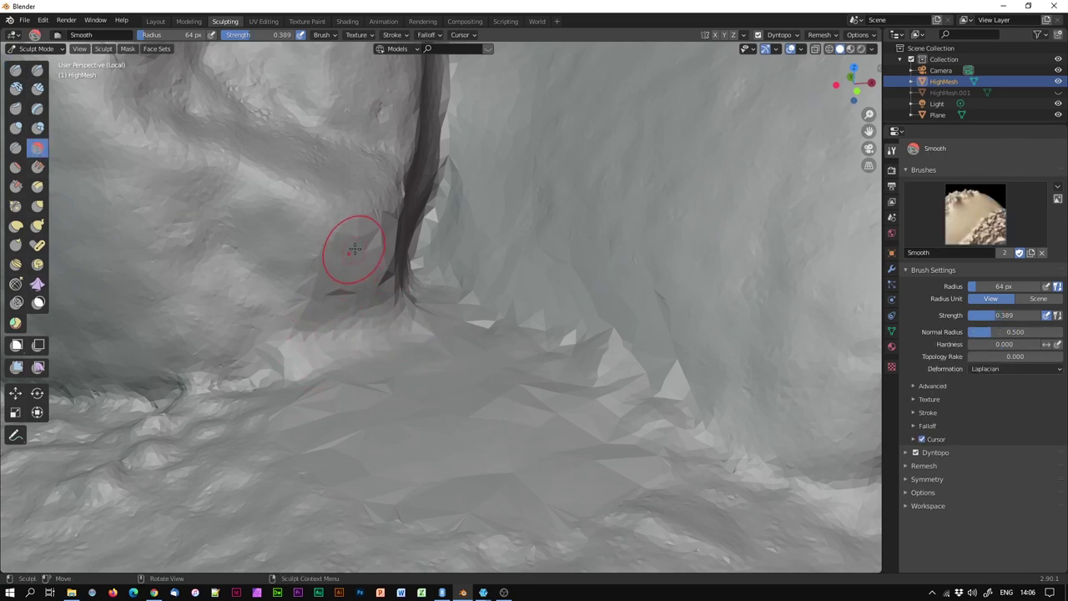
mouse_move(485, 300)
mouse_down()
mouse_move(743, 454)
mouse_move(618, 351)
mouse_move(517, 297)
mouse_move(427, 204)
mouse_move(442, 178)
mouse_move(455, 277)
mouse_up()
middle_drag(582, 310, 589, 334)
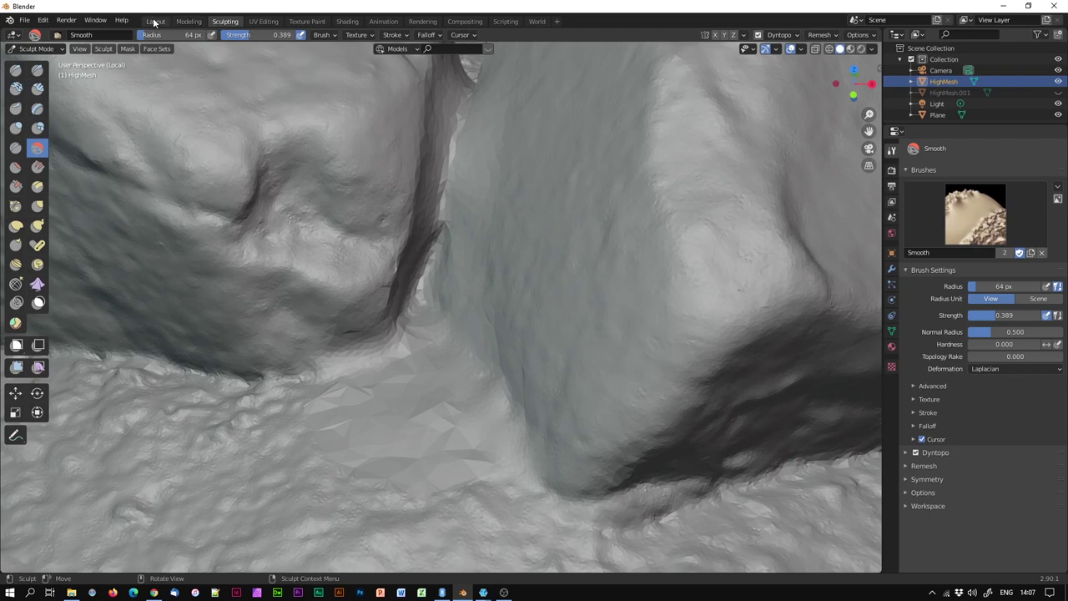
Return to the Layout workspace, inspect the sculpted rocks from several sides, and display them in Material Preview shading.
key(ctrl+Page_Up)
key(ctrl+Page_Up)
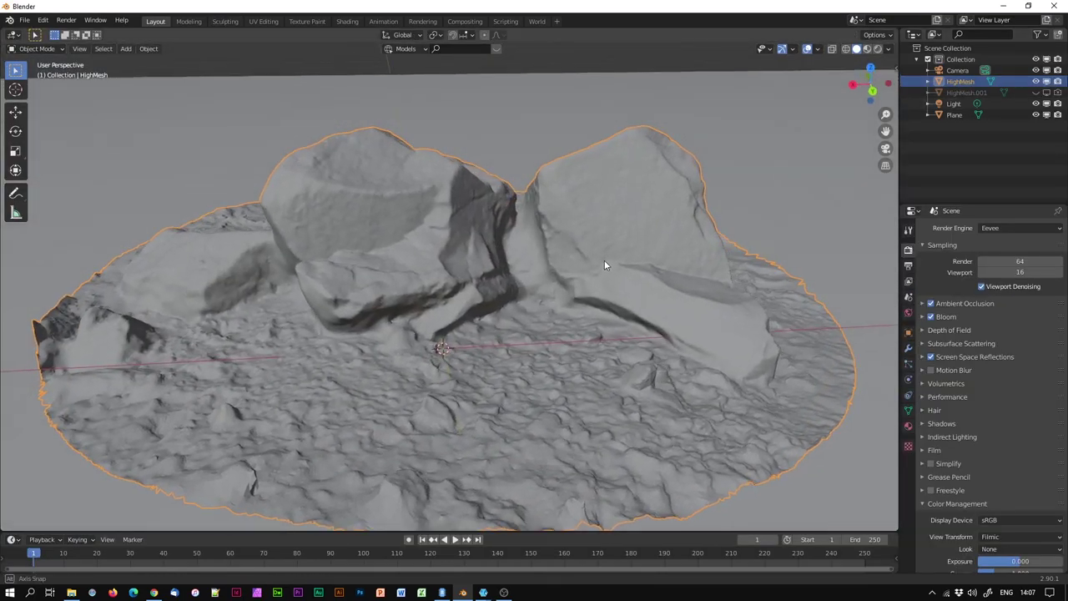
middle_drag(604, 265, 559, 330)
scroll(435, 323, up, 5)
scroll(435, 323, down, 4)
middle_drag(456, 324, 476, 296)
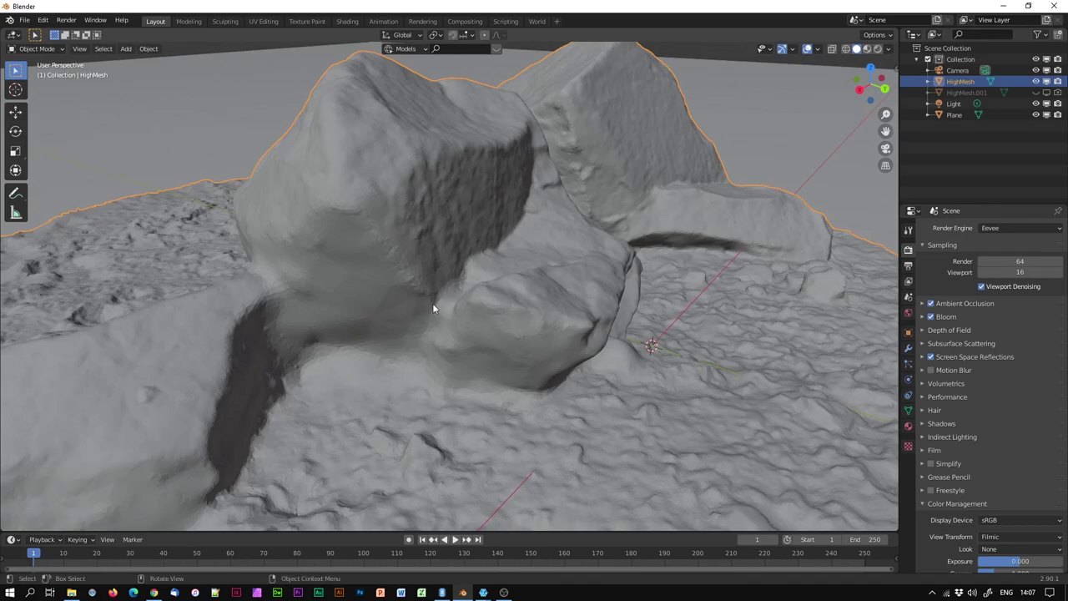
middle_drag(627, 299, 508, 307)
scroll(508, 307, up, 2)
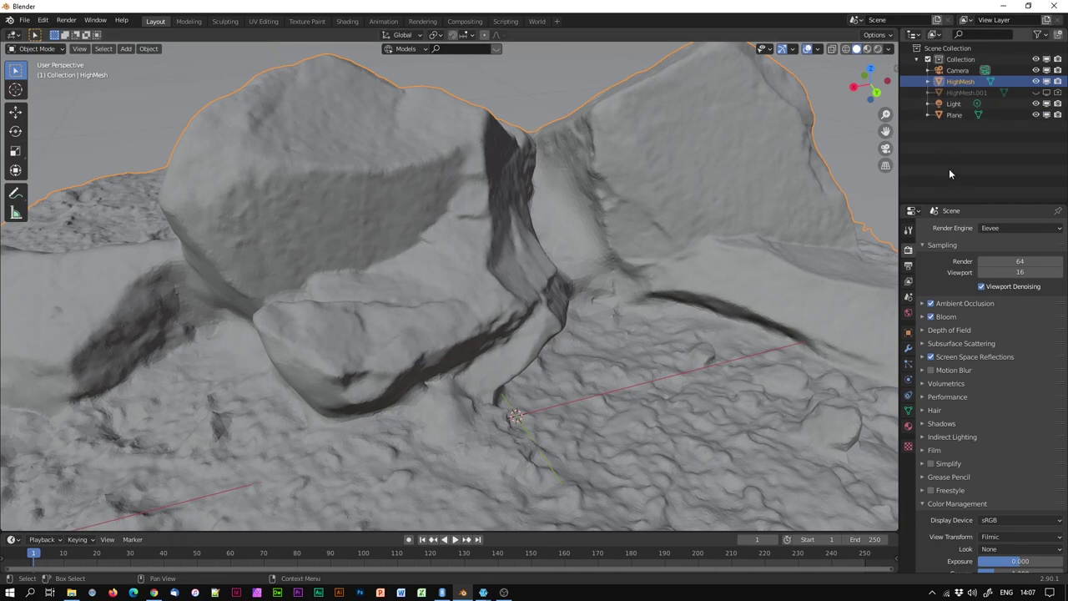
click(869, 49)
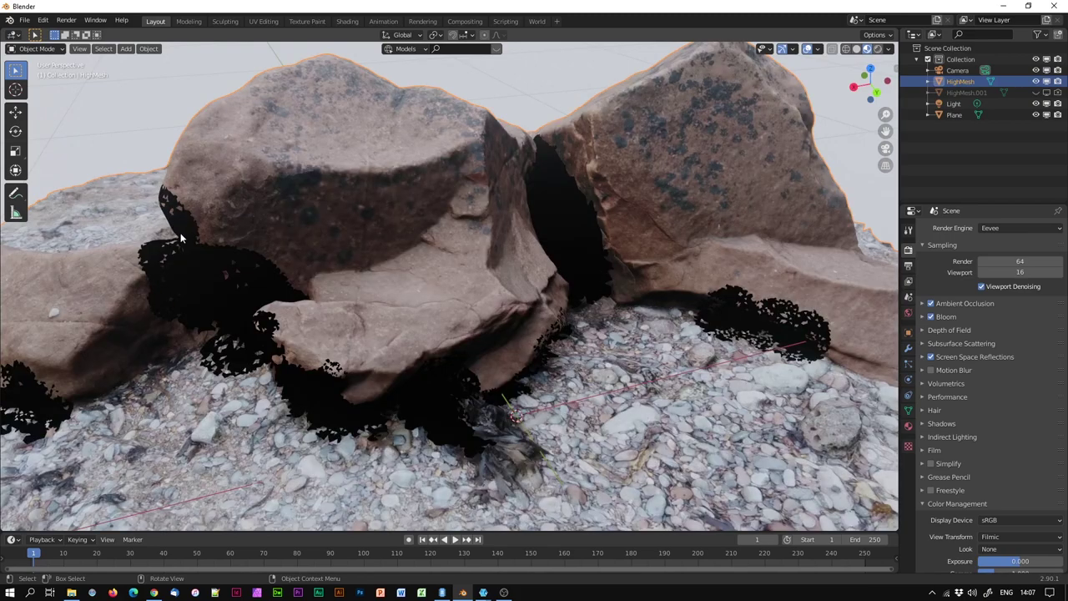
Compare the sculpted rocks with the hidden HighMesh.001 copy by swapping their visibility, leaving only the sculpted HighMesh shown.
middle_drag(669, 312, 855, 136)
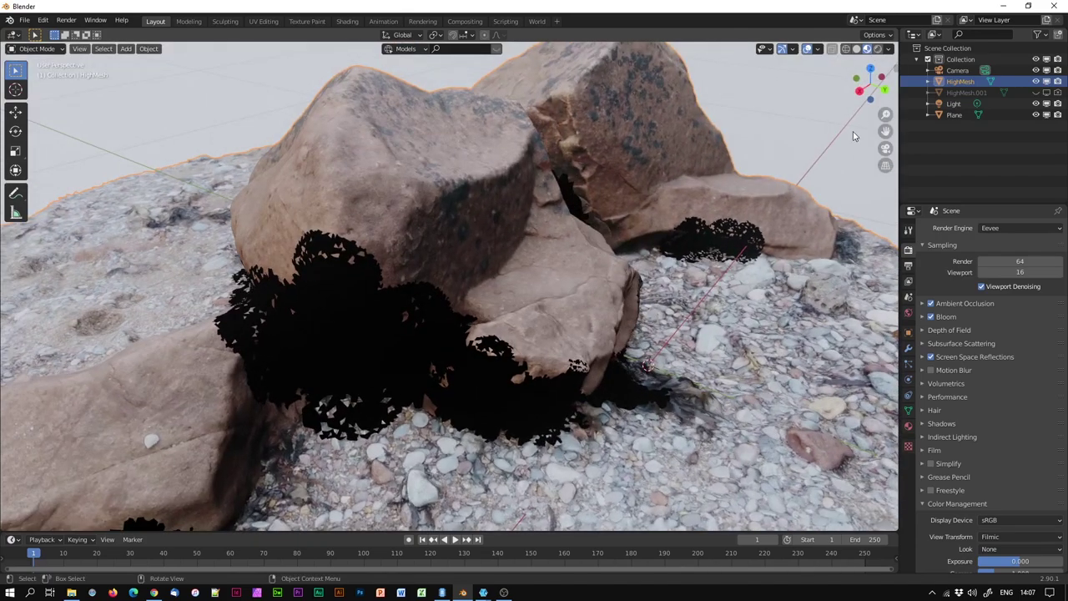
click(1037, 92)
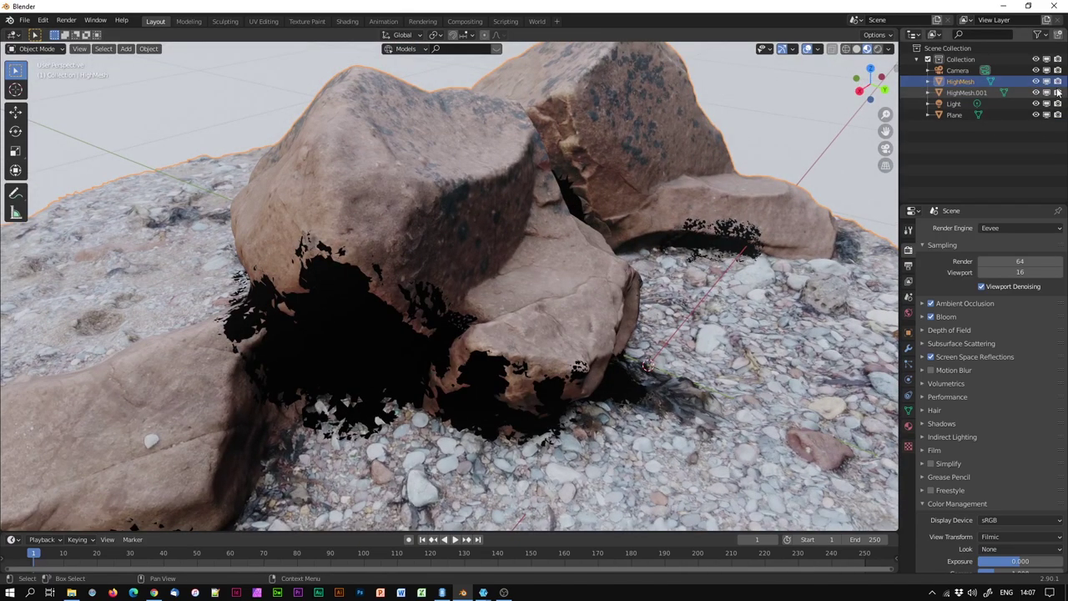
click(1039, 81)
middle_drag(685, 275, 583, 294)
middle_drag(448, 300, 444, 279)
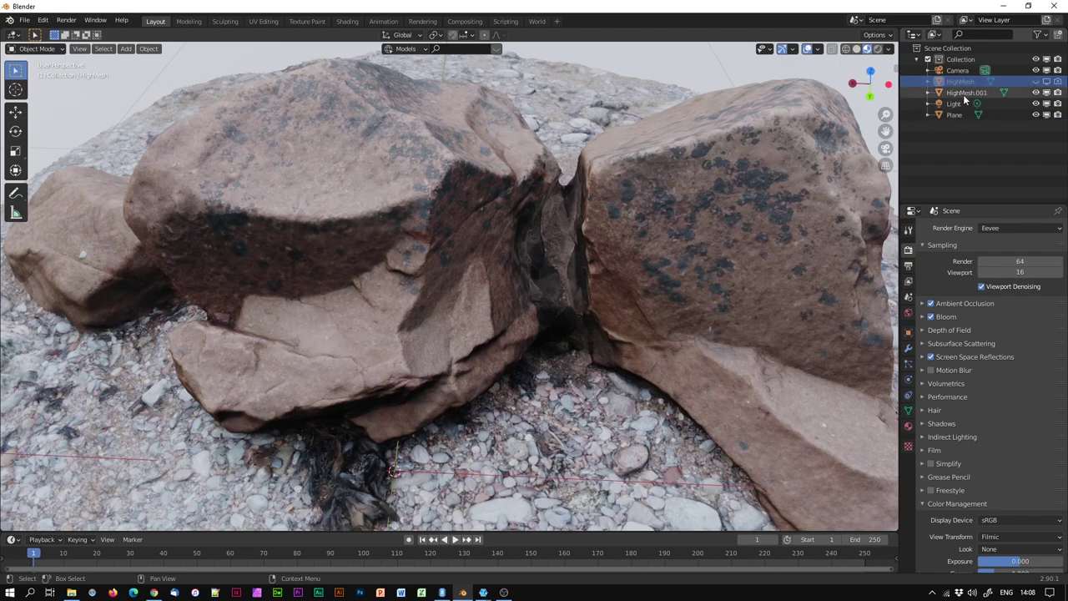
click(1047, 81)
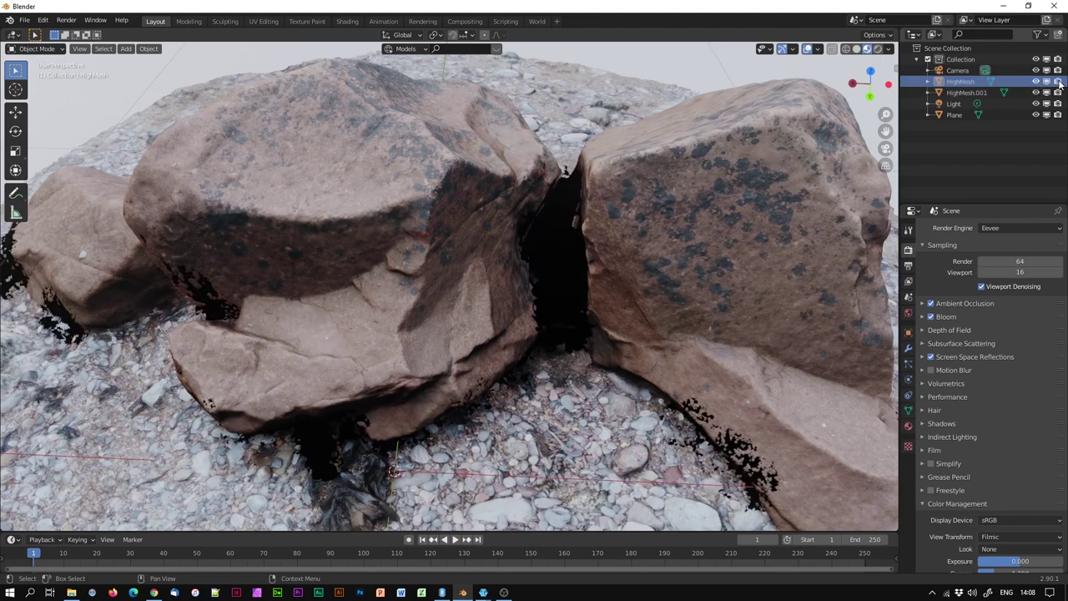
click(1046, 93)
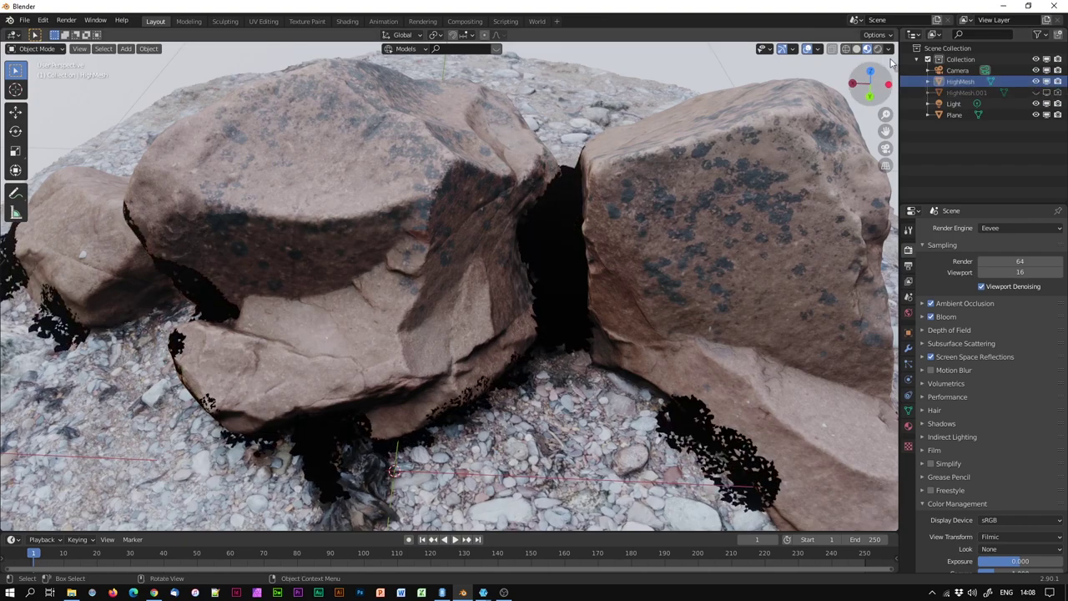
Display the sculpted rock scan in Solid shading with the whole model in view.
click(857, 49)
mouse_move(739, 288)
middle_down()
mouse_move(633, 326)
mouse_move(557, 279)
mouse_move(484, 281)
mouse_move(511, 269)
middle_up()
scroll(521, 238, down, 4)
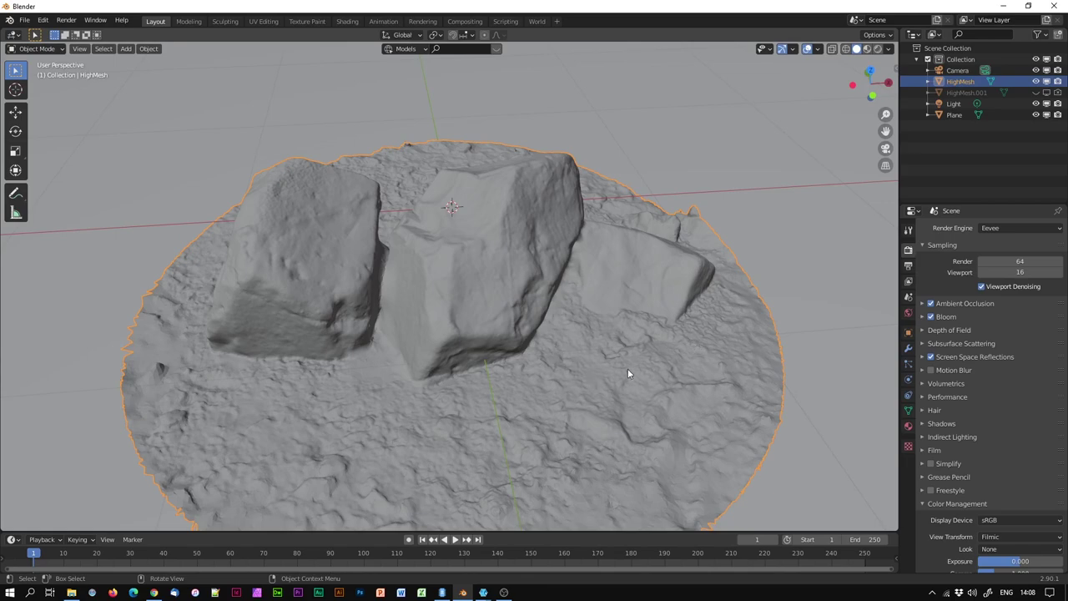
Export only the selected HighMesh as a Wavefront OBJ named ROCK5-low.obj in the Desktop folder.
click(25, 20)
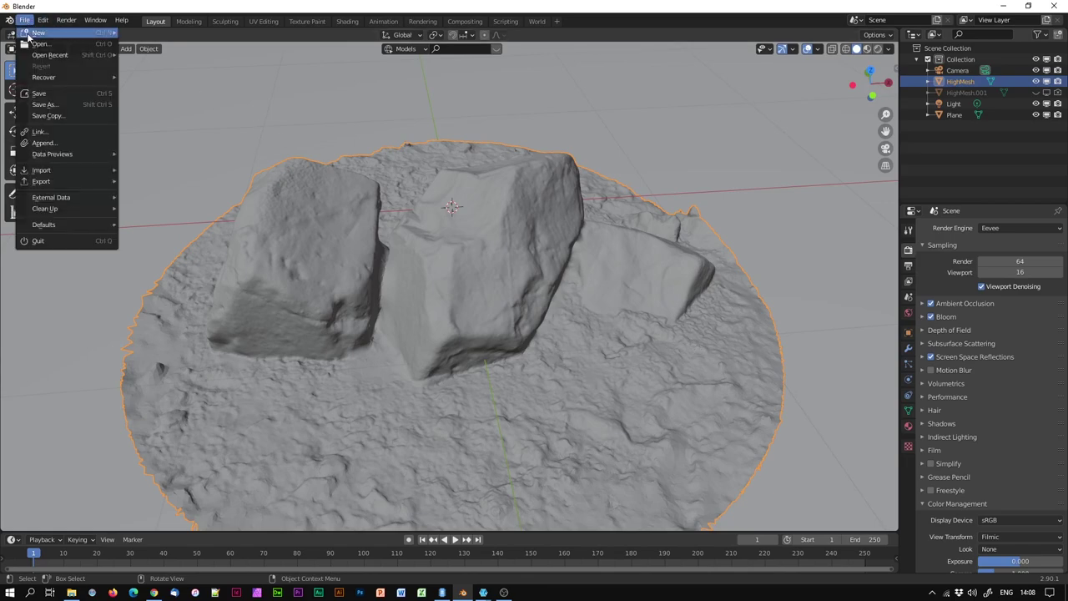
mouse_move(66, 181)
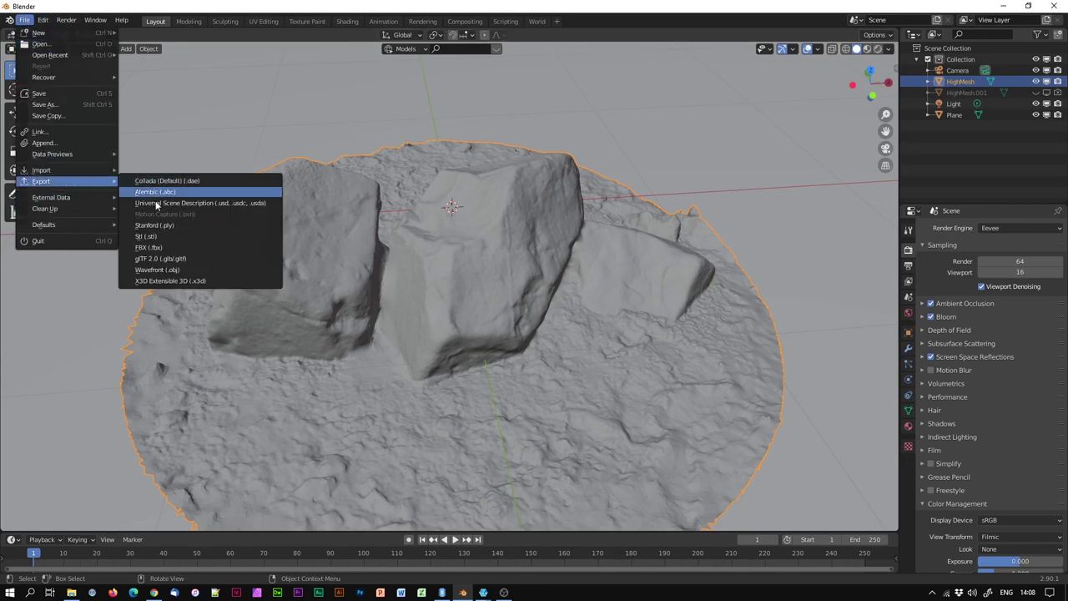
click(159, 272)
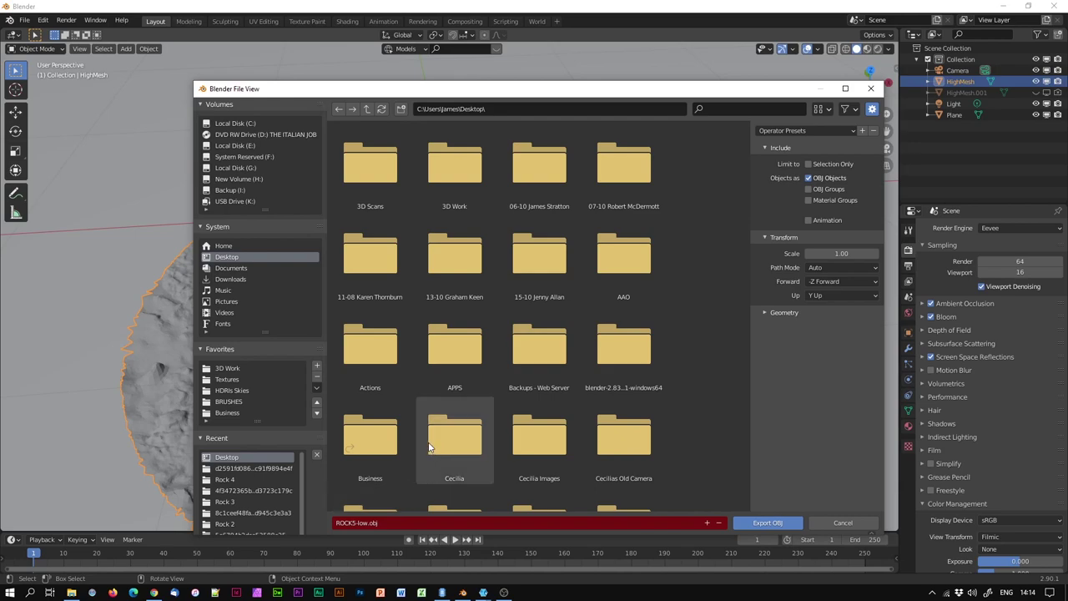
click(809, 165)
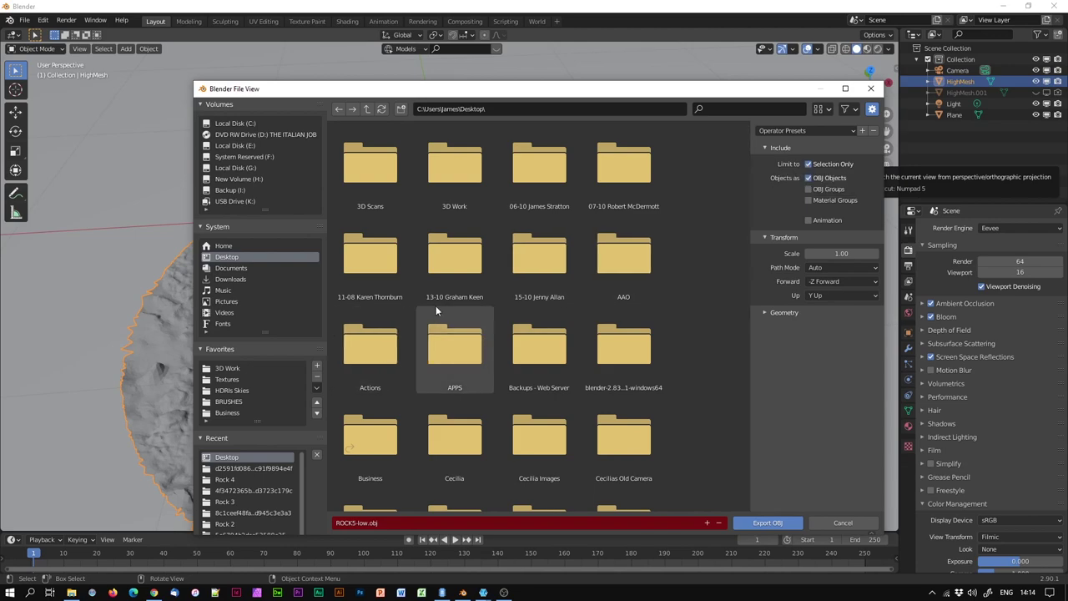
click(956, 81)
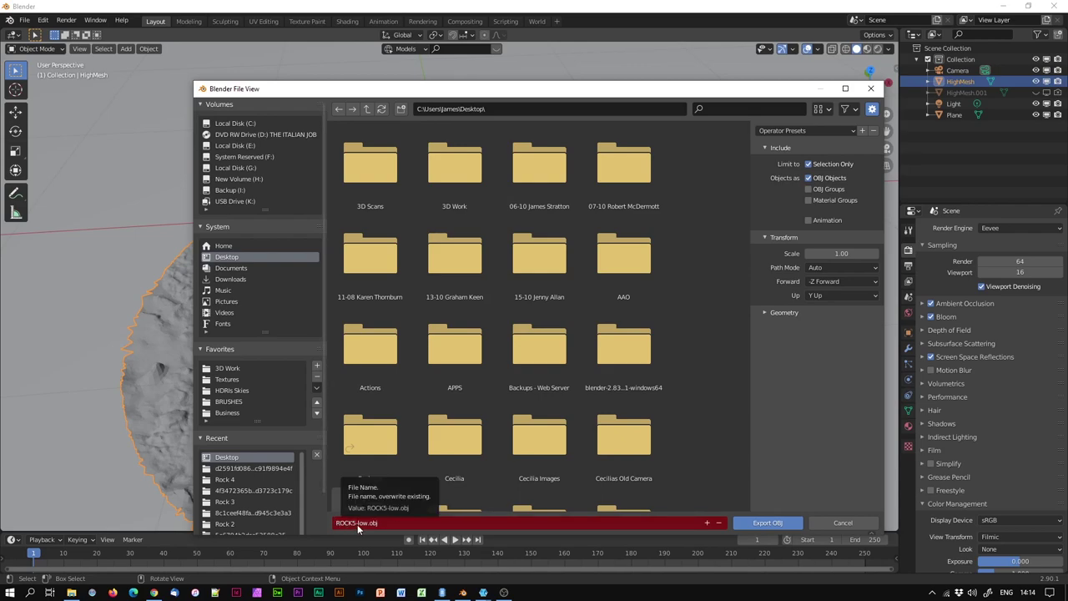
click(775, 524)
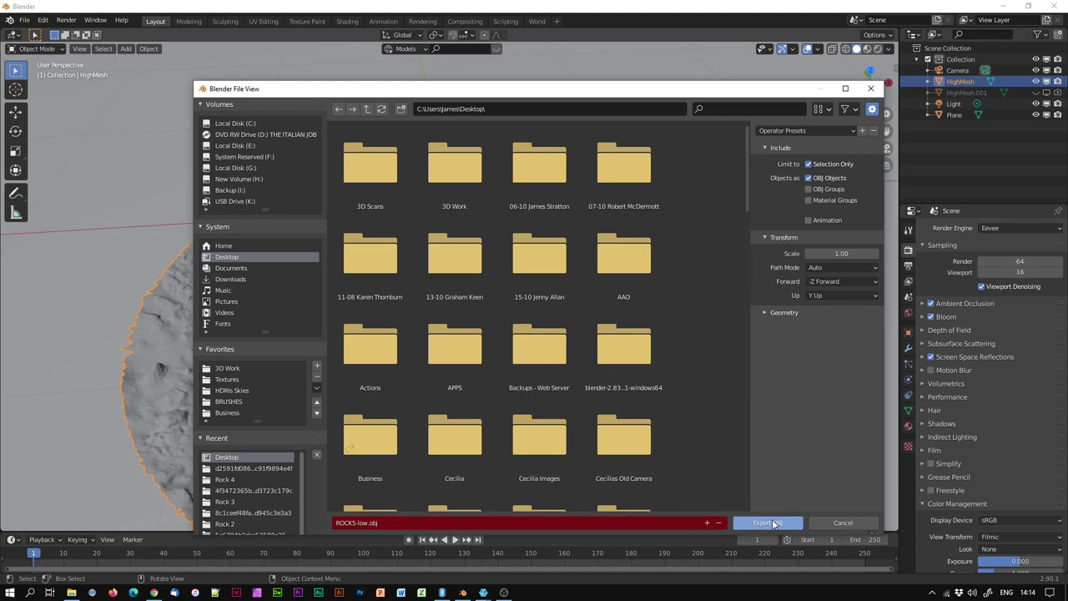
click(768, 523)
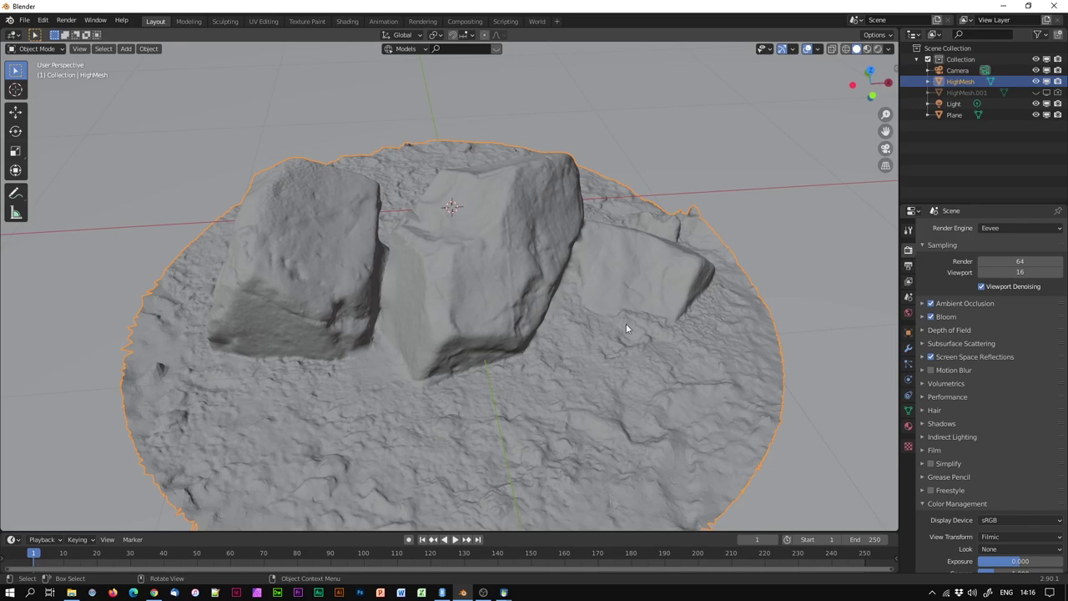
Switch to Instant Meshes and open ROCK5-low.obj from the Desktop.
mouse_move(504, 593)
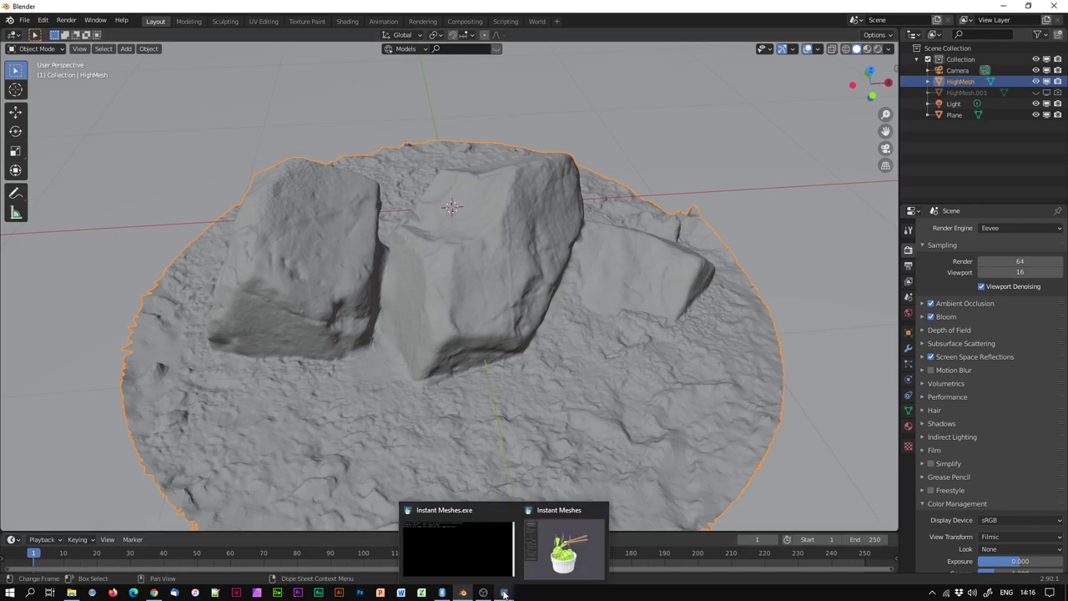
click(551, 562)
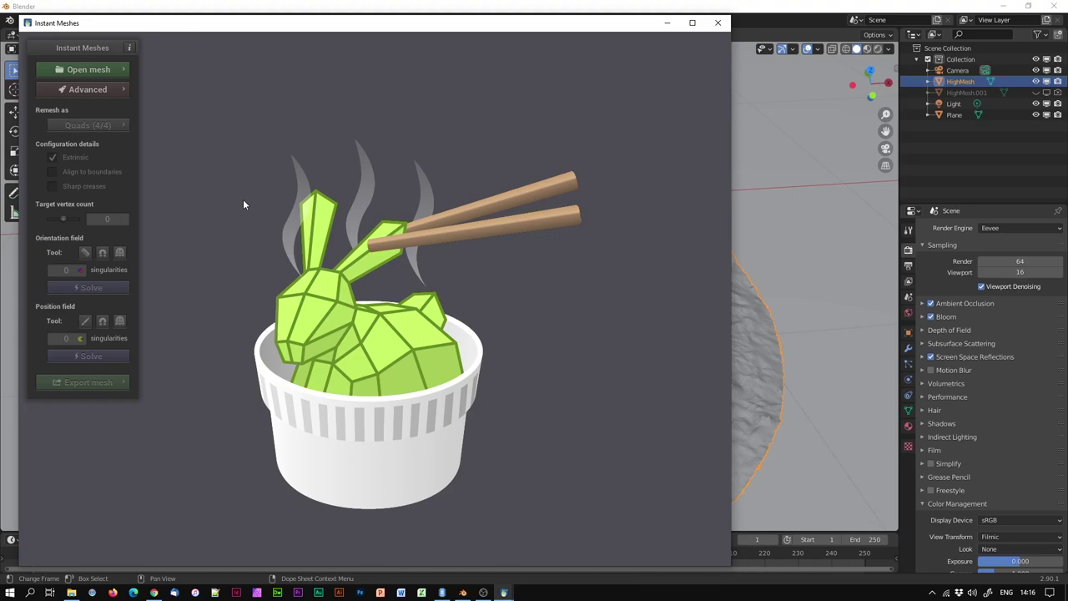
click(123, 72)
click(171, 78)
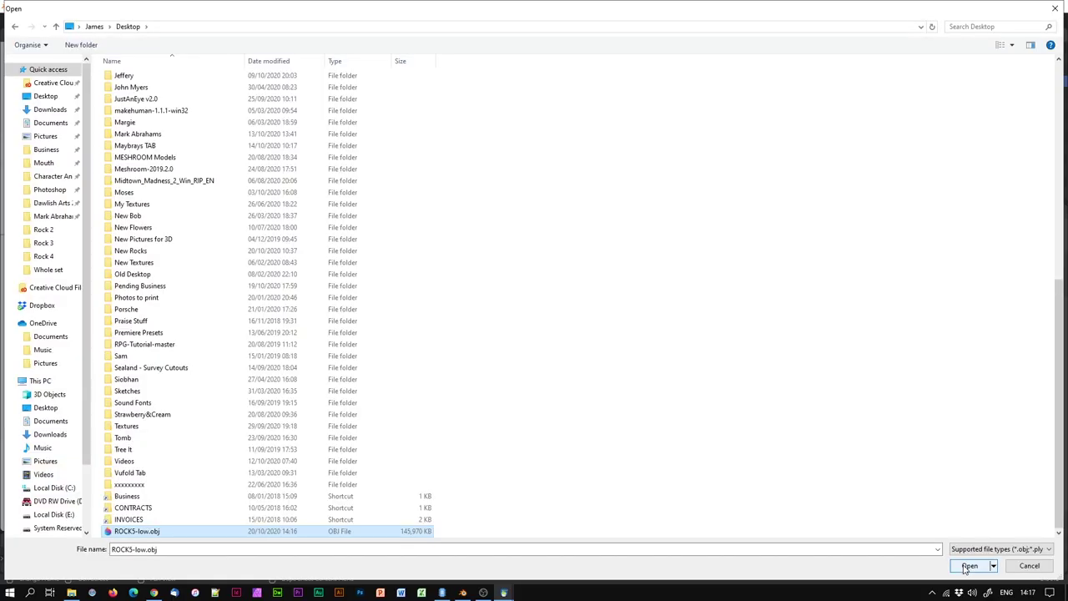
click(969, 566)
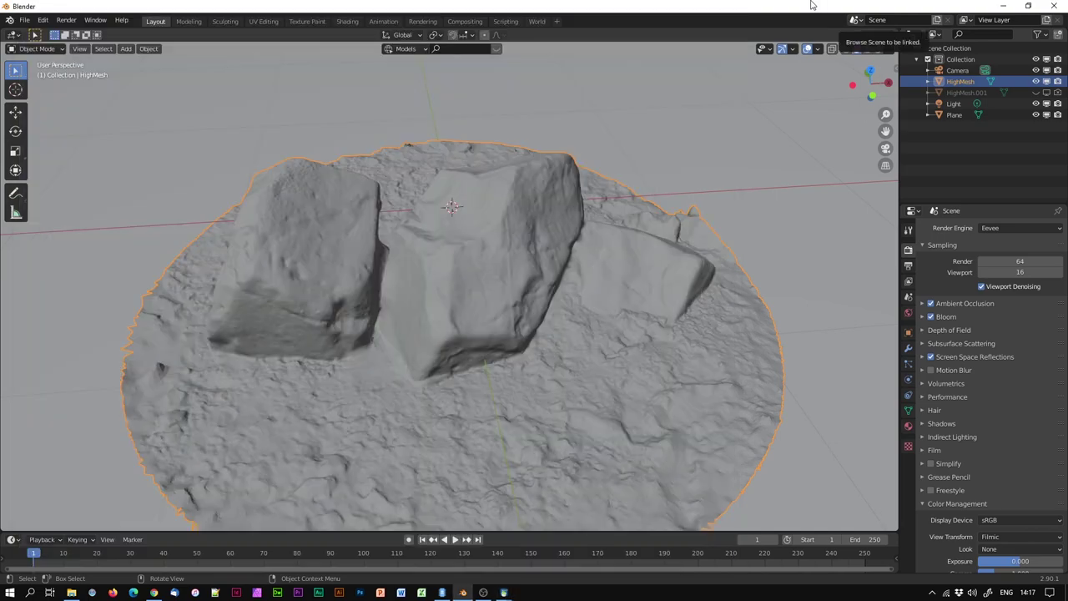
Switch back to Blender, display the sculpted scan in Wireframe shading, and examine its triangle density up close and overall.
click(812, 5)
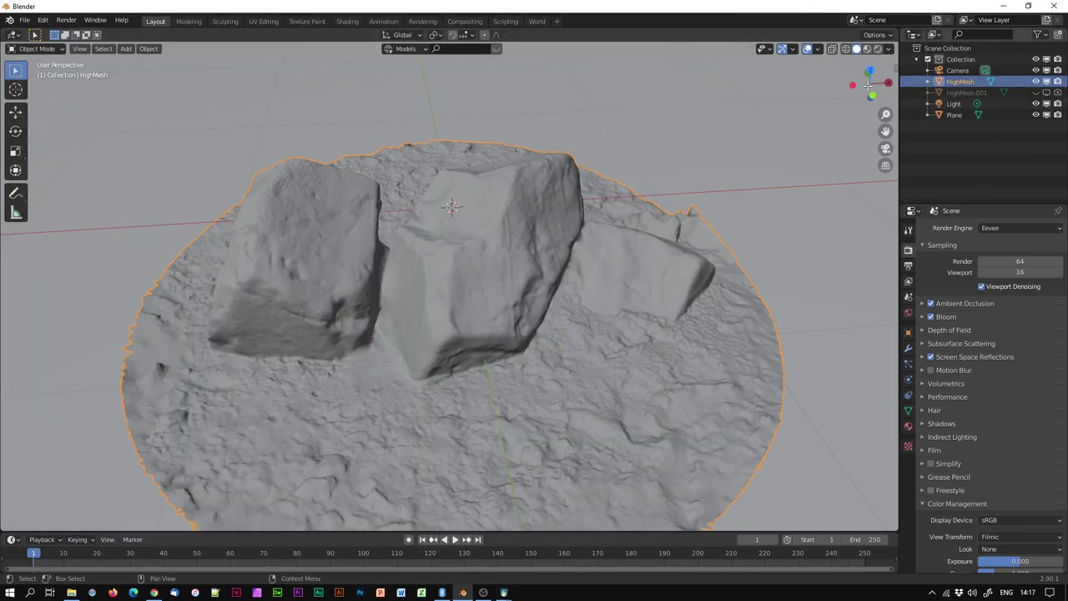
click(846, 49)
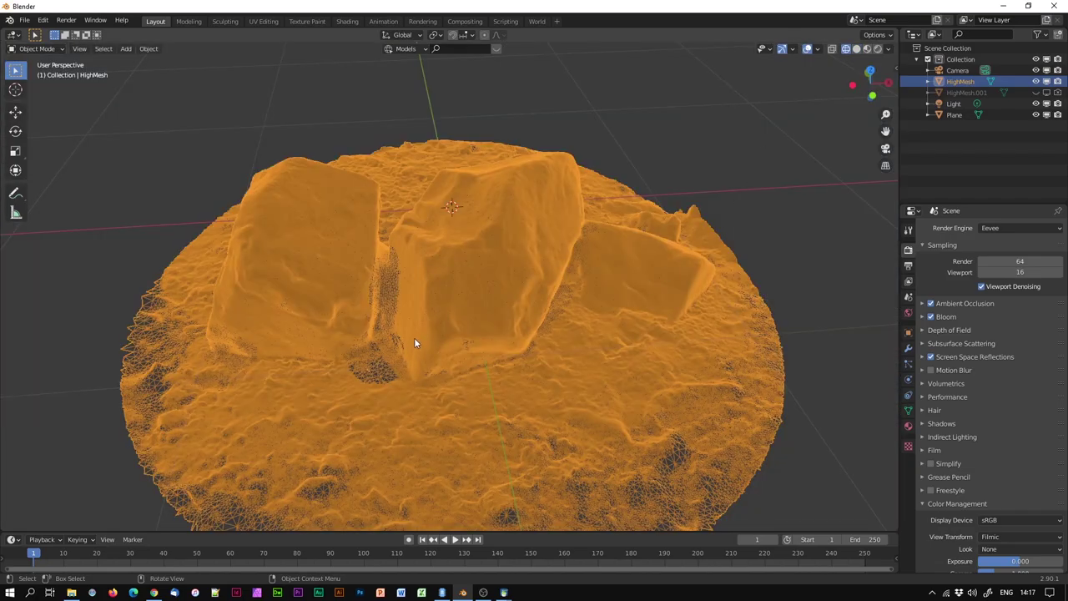
middle_drag(509, 402, 474, 362)
scroll(474, 362, up, 10)
scroll(475, 363, down, 4)
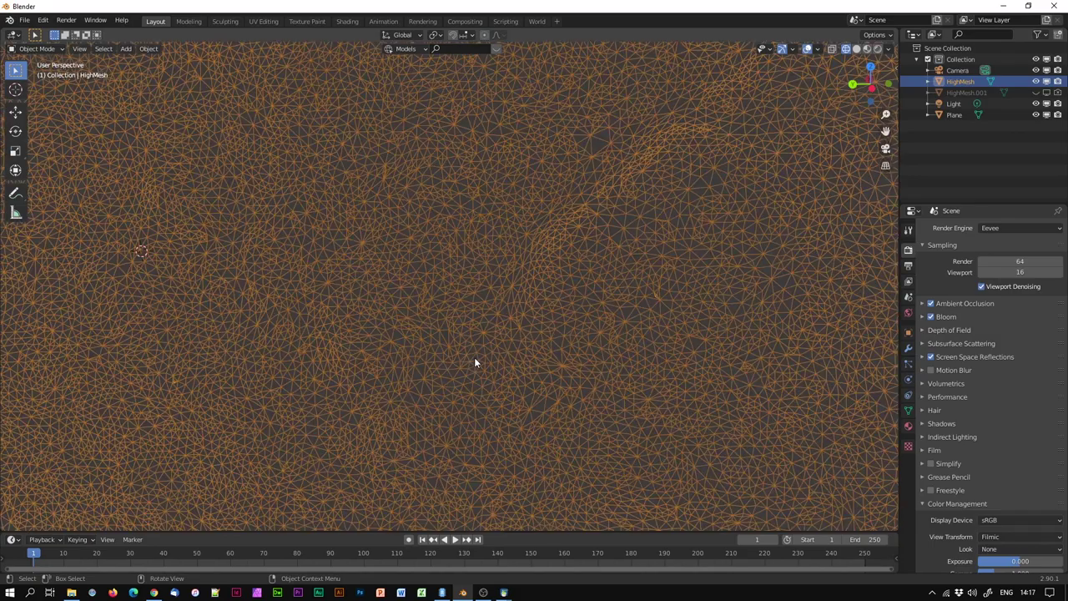
scroll(474, 362, down, 6)
middle_drag(474, 363, 664, 341)
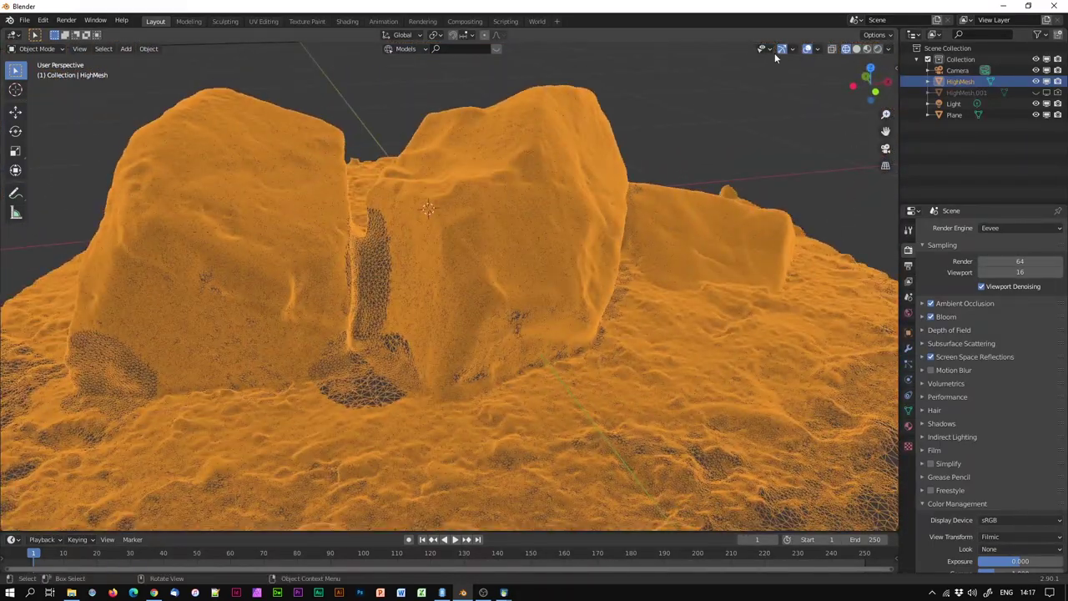
Enable the Statistics overlay and check HighMesh's geometry counts in Edit Mode with everything selected, returning to Object Mode.
click(818, 50)
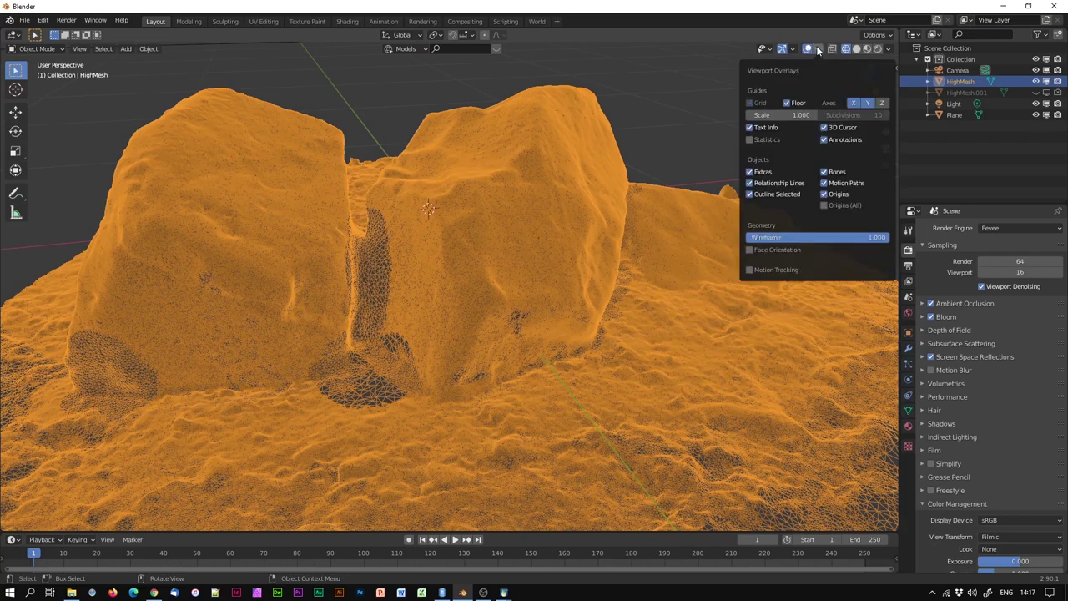
click(818, 49)
click(819, 51)
click(750, 141)
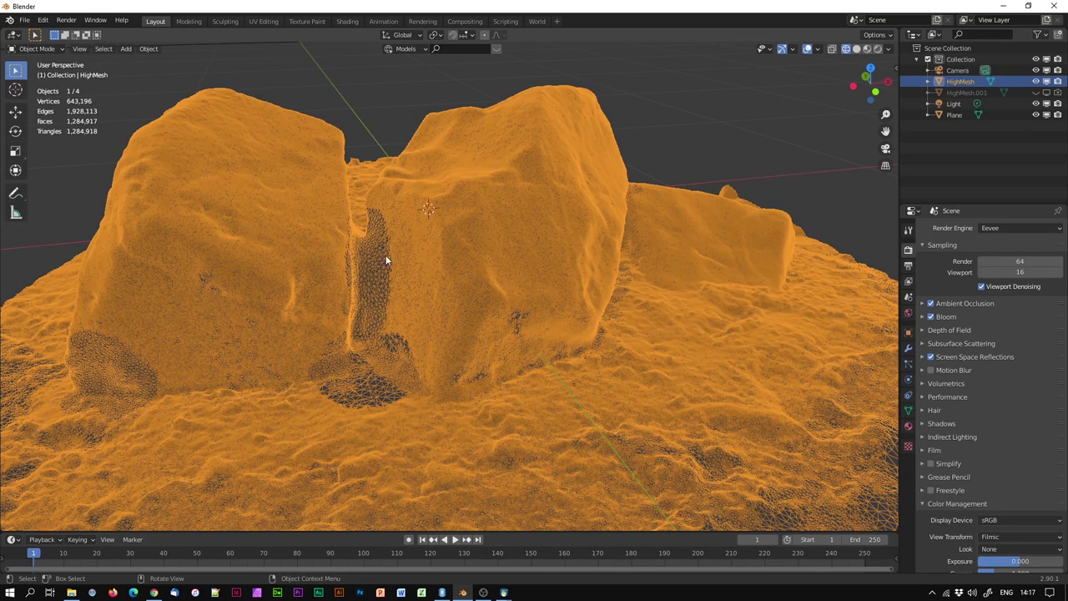
key(Tab)
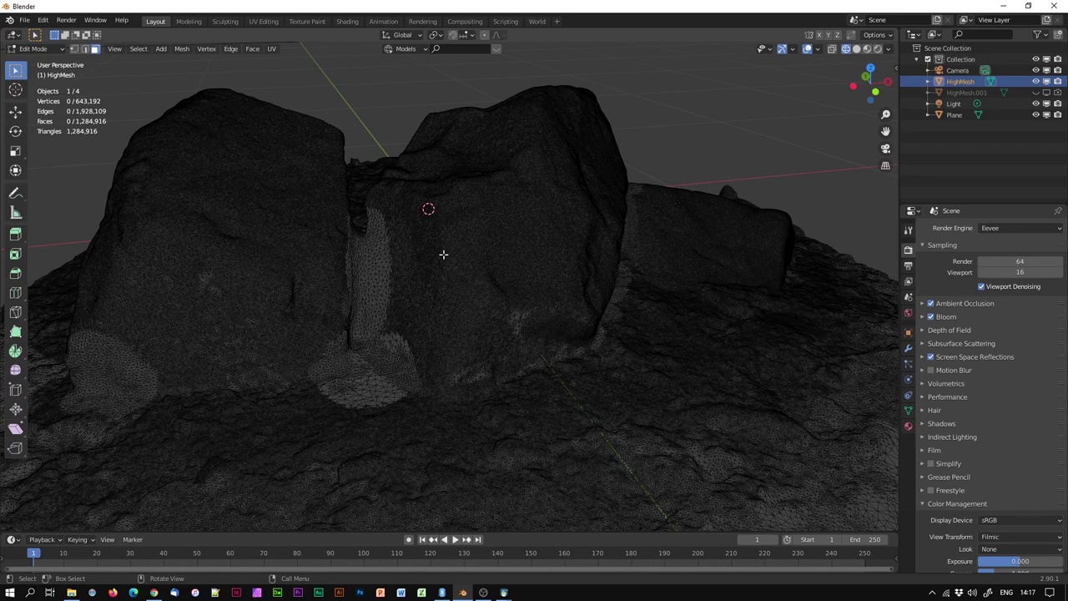
key(a)
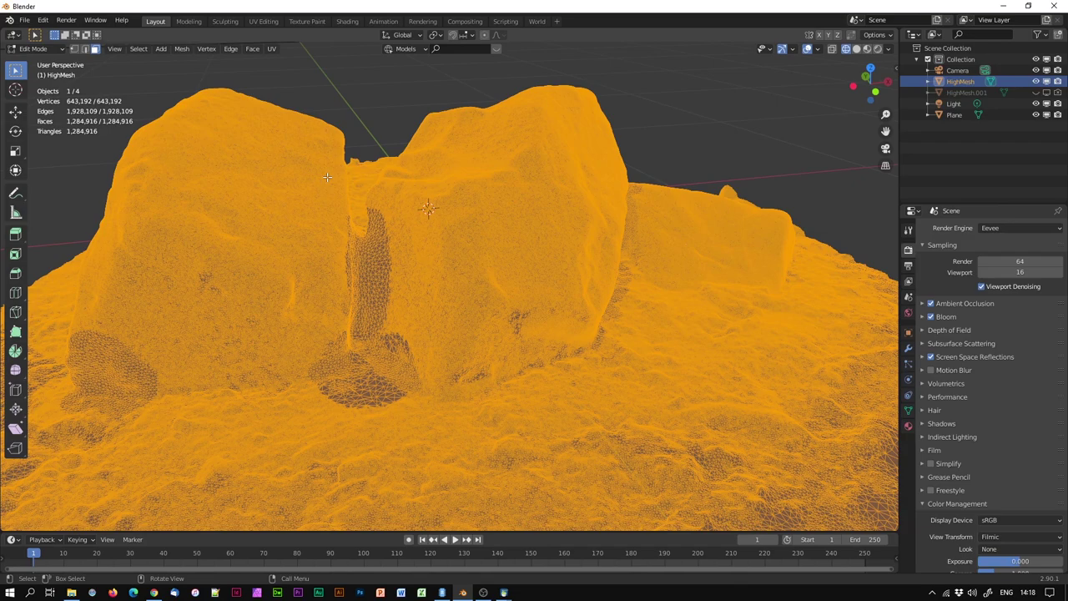
key(Tab)
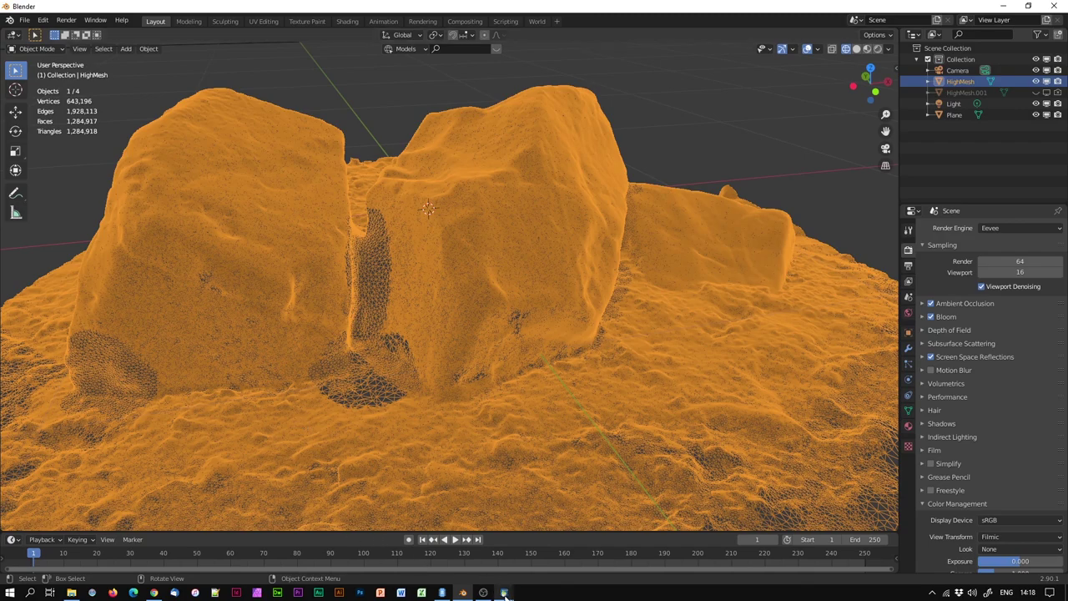
Switch to Instant Meshes and set the loaded rock mesh's target vertex count to 1.30 K.
mouse_move(504, 593)
click(564, 542)
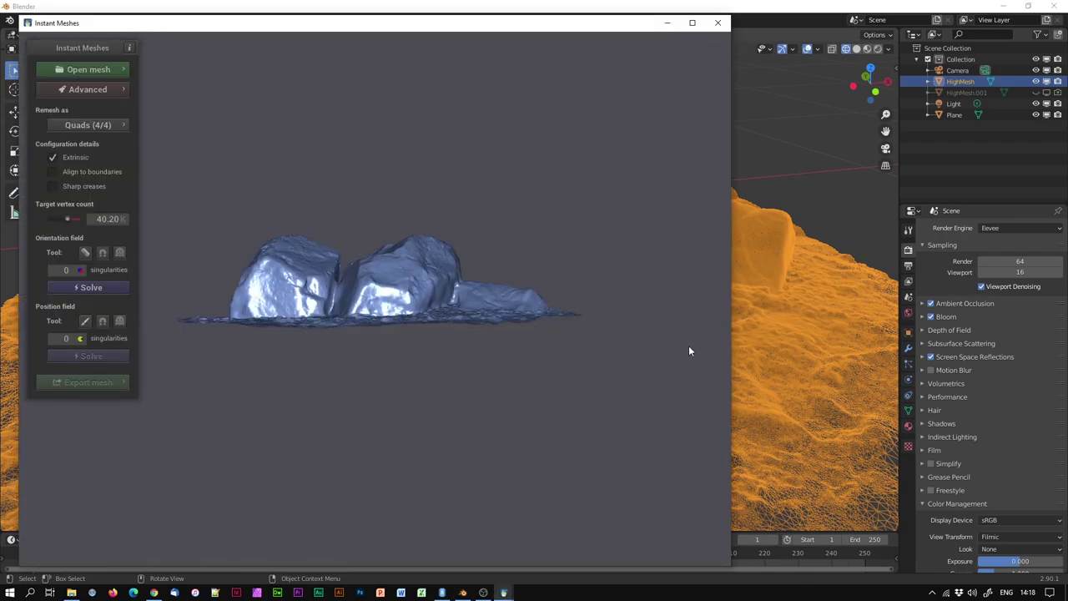
mouse_move(413, 325)
mouse_down()
mouse_move(449, 394)
mouse_move(407, 320)
mouse_move(494, 328)
mouse_move(469, 354)
mouse_move(448, 289)
mouse_move(368, 344)
mouse_move(318, 326)
mouse_move(414, 347)
mouse_move(298, 339)
mouse_move(443, 322)
mouse_up()
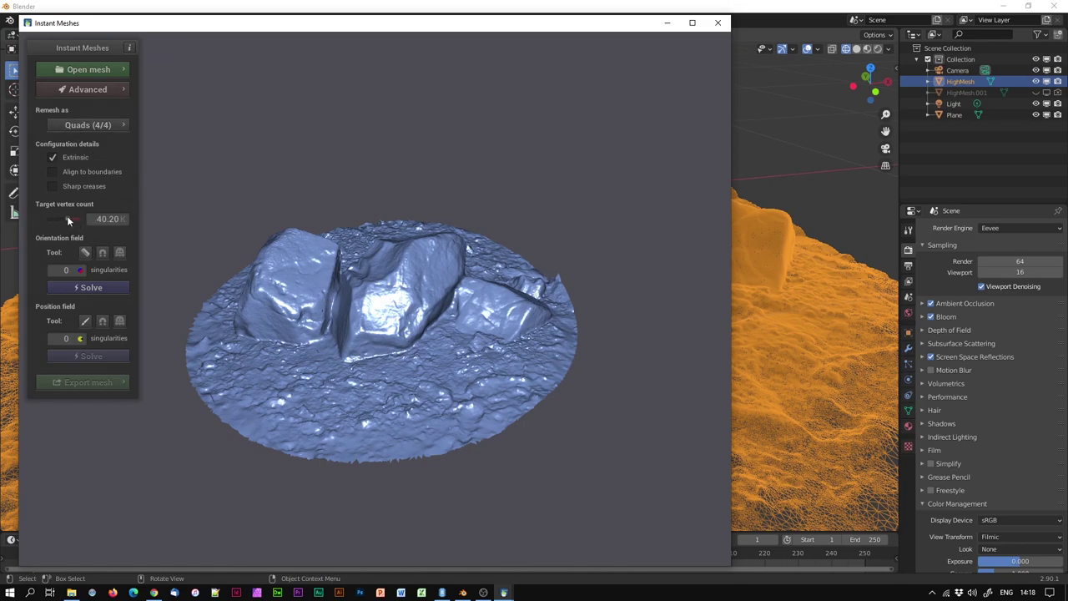
drag(68, 218, 59, 219)
Solve the orientation field and the position field for the rock mesh.
click(88, 288)
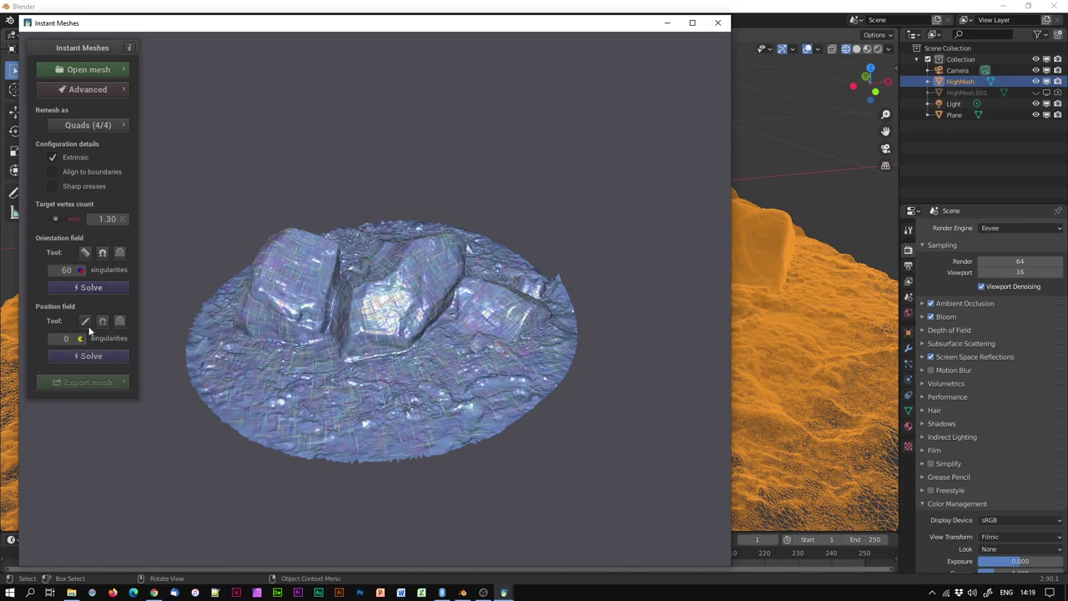
click(87, 355)
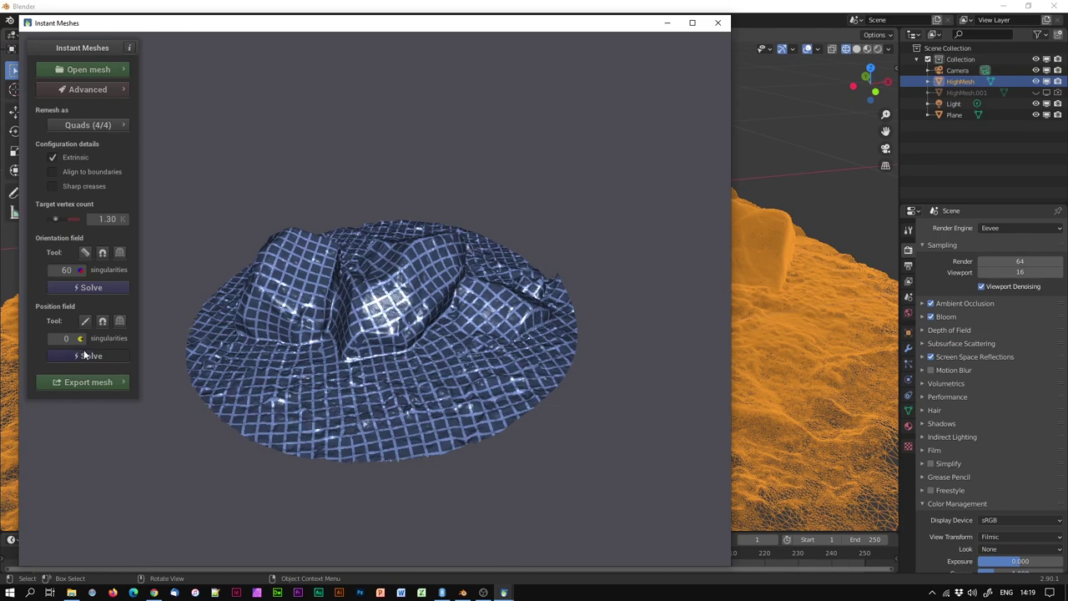
click(123, 357)
Extract the remesh as a pure quad mesh with 1 smoothing iteration and inspect its quads around the rocks.
click(86, 383)
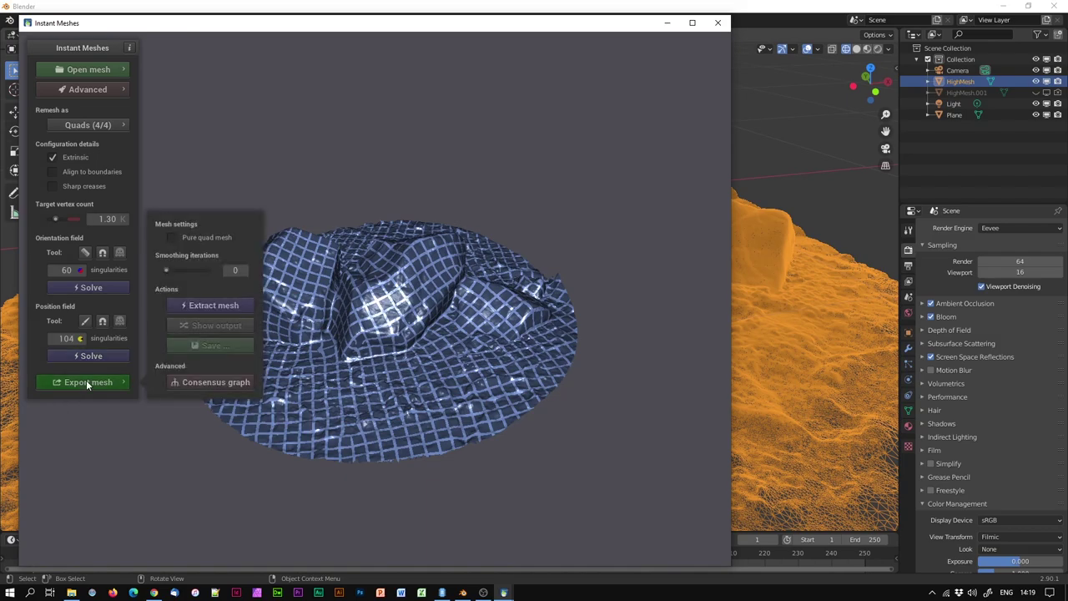
click(172, 238)
click(215, 307)
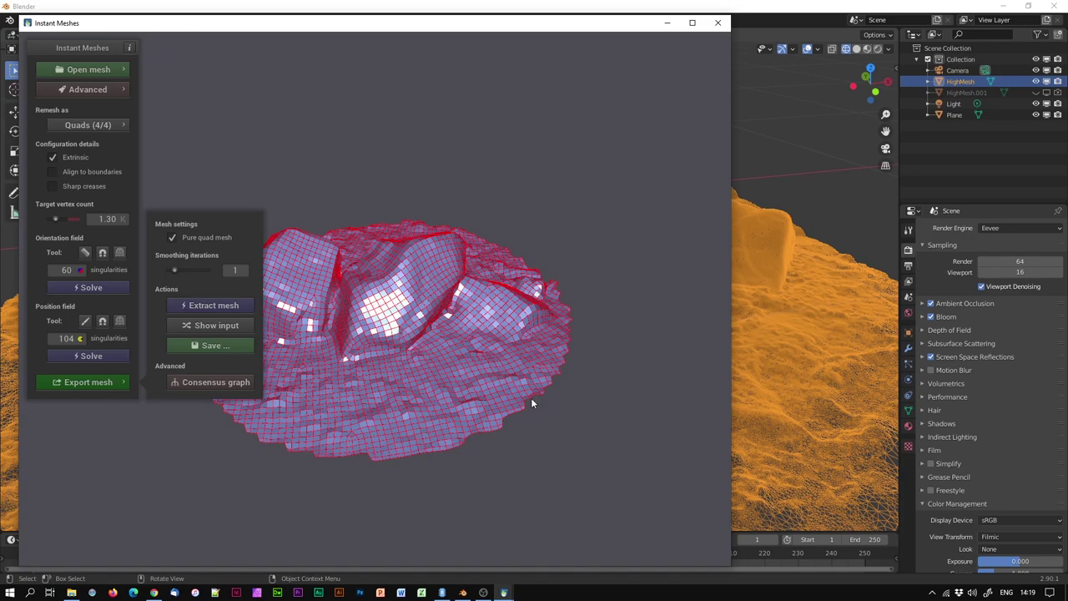
drag(468, 406, 325, 402)
scroll(439, 366, up, 4)
scroll(439, 366, down, 3)
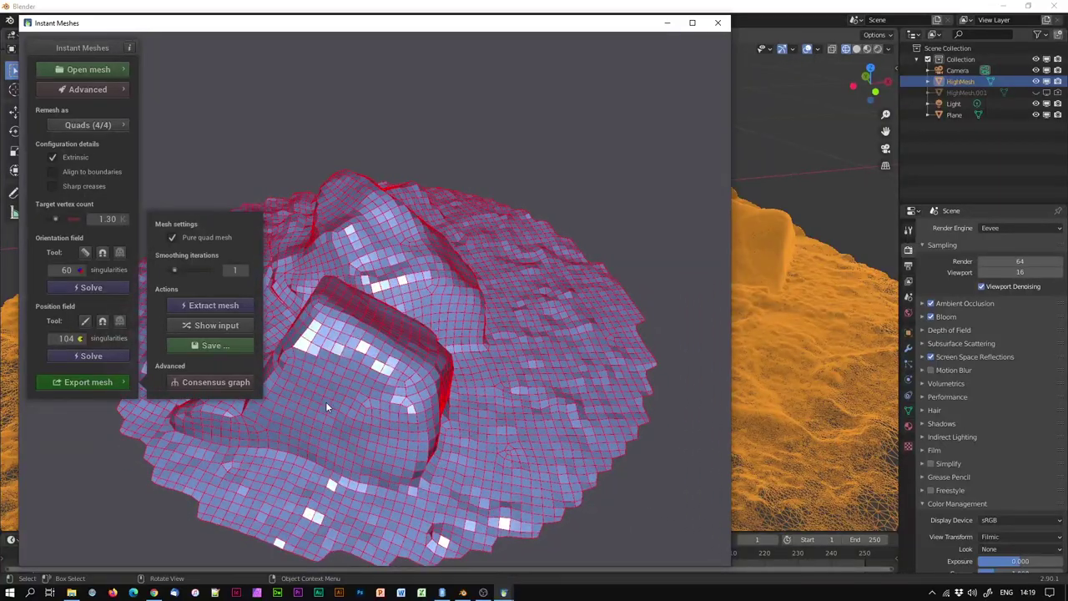
Save the extracted quad mesh as low-poly.obj in the New Rocks > Rock 5 folder.
click(217, 345)
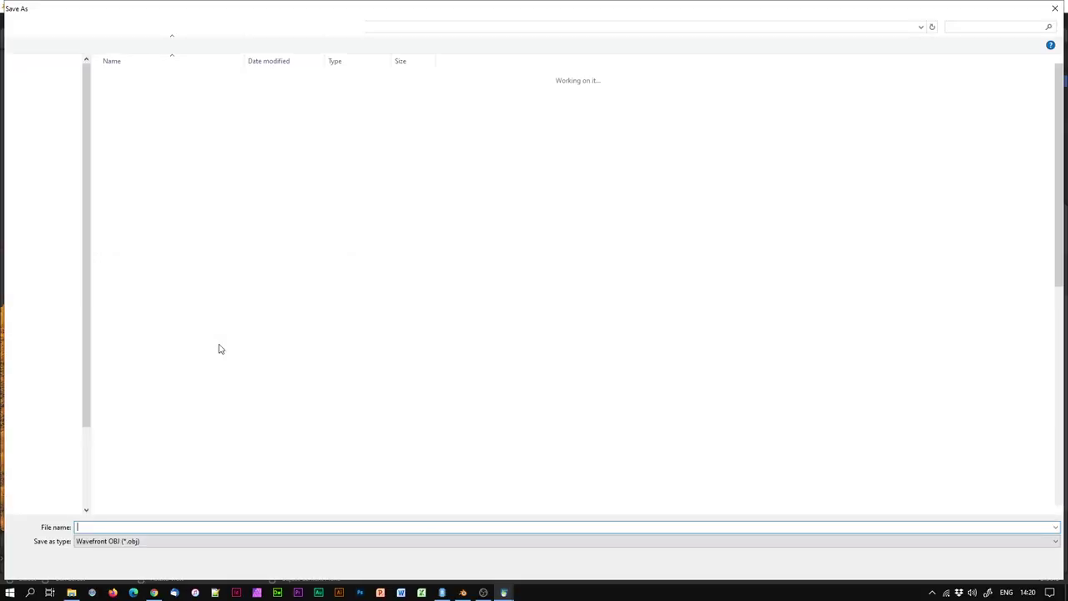
scroll(198, 312, down, 10)
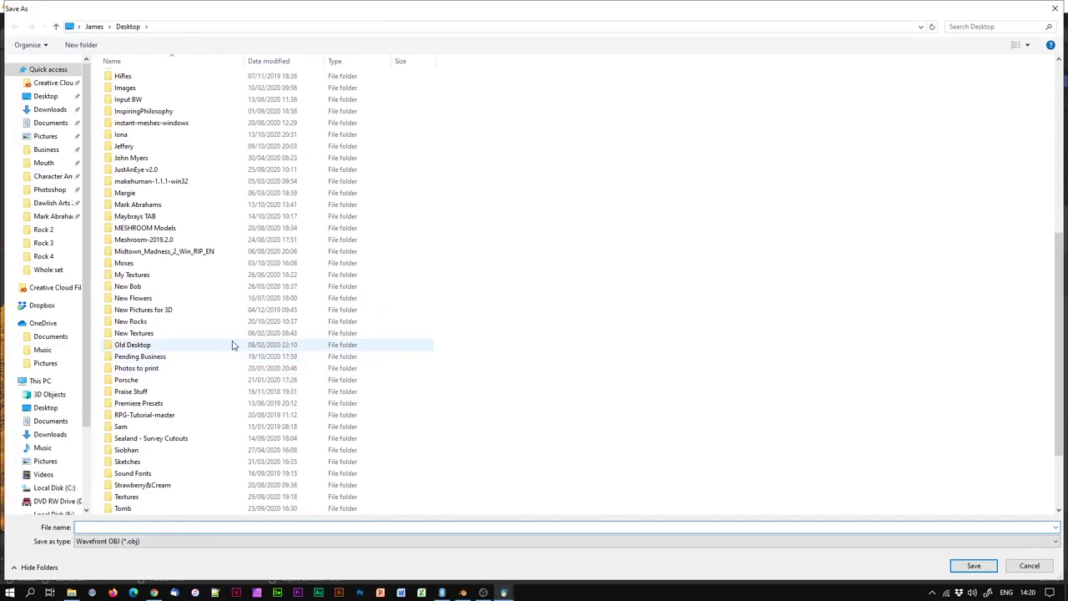
double_click(126, 322)
double_click(121, 124)
click(98, 526)
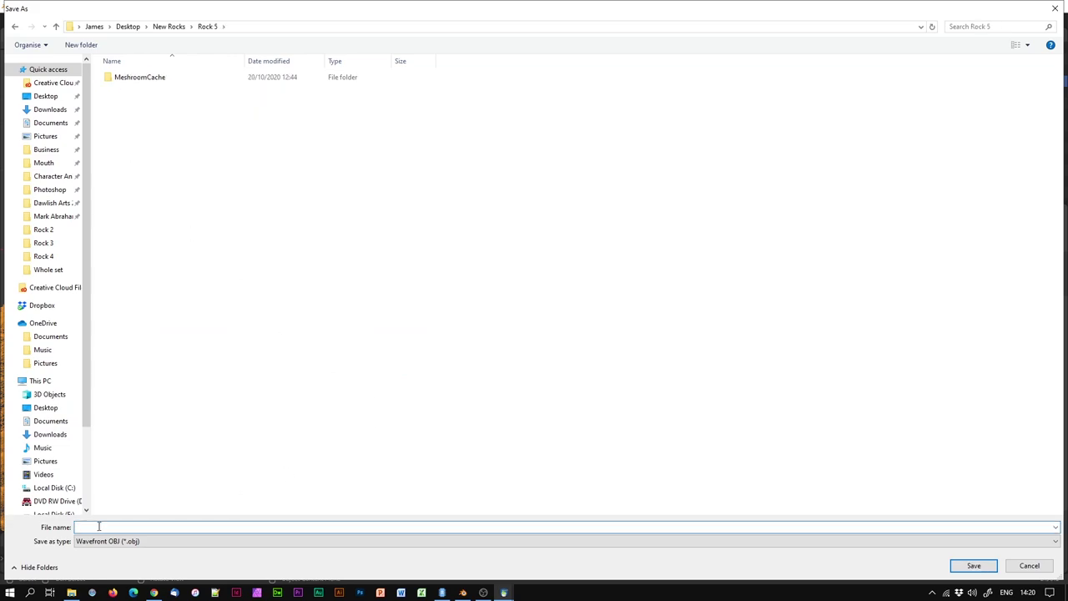
text(low-poly.obj)
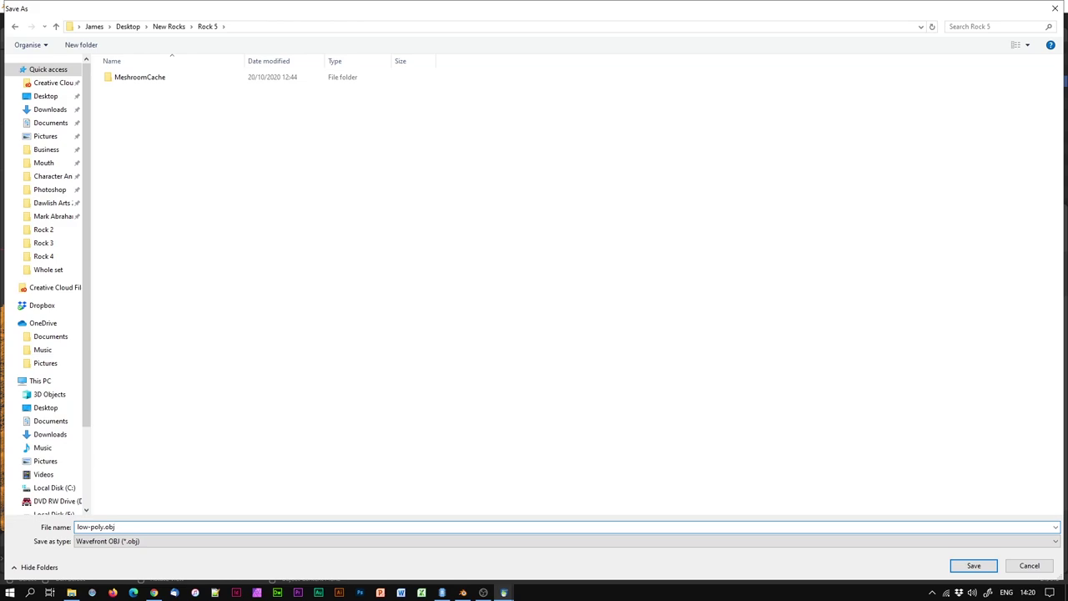
click(969, 567)
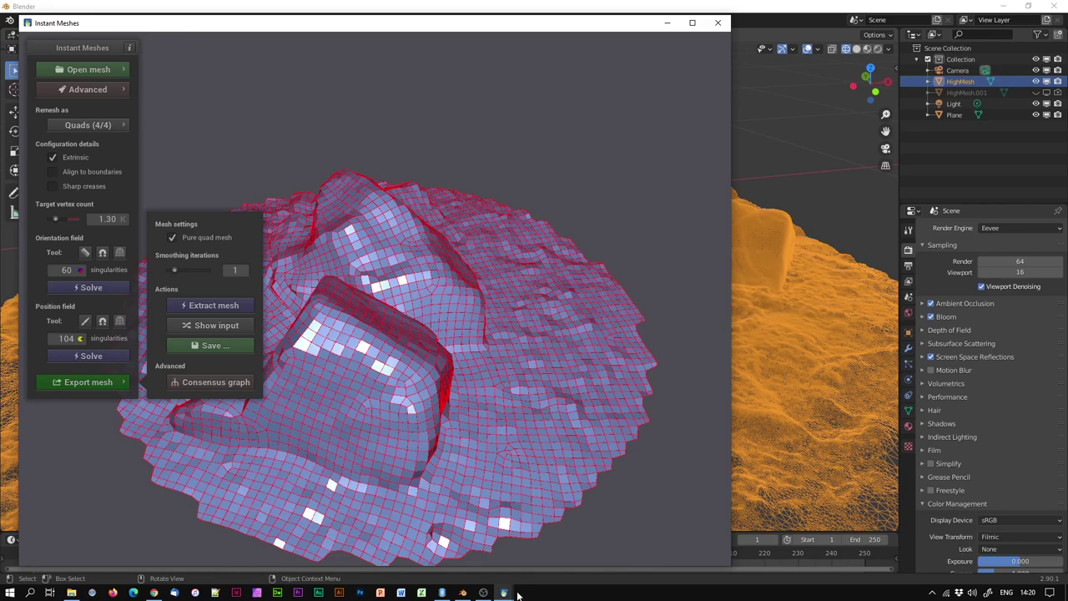
Switch to Blender and import low-poly.obj from the Rock 5 folder as a Wavefront file.
click(465, 594)
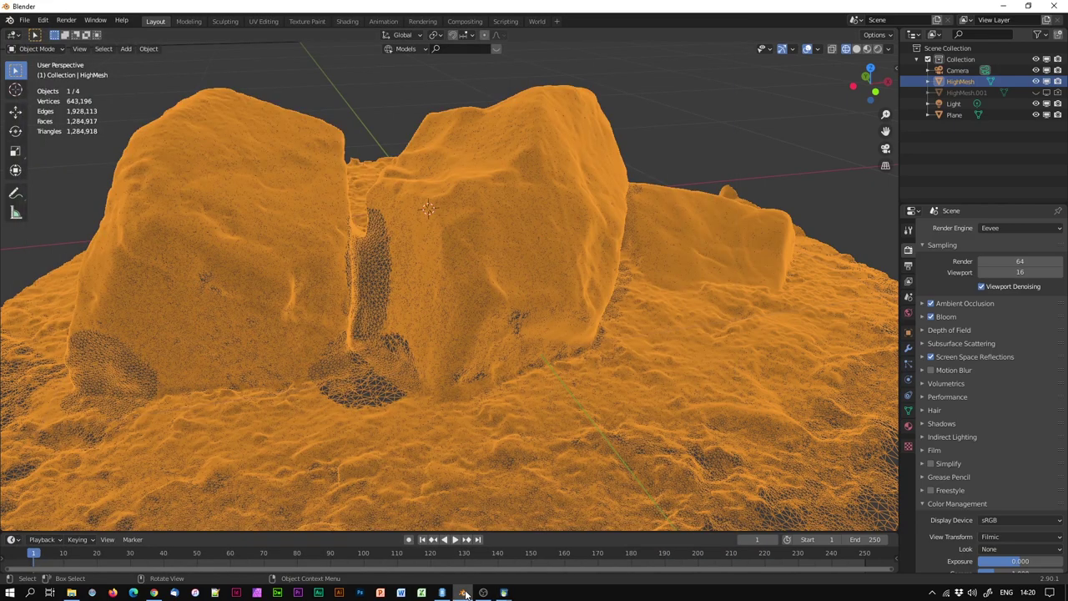
click(24, 19)
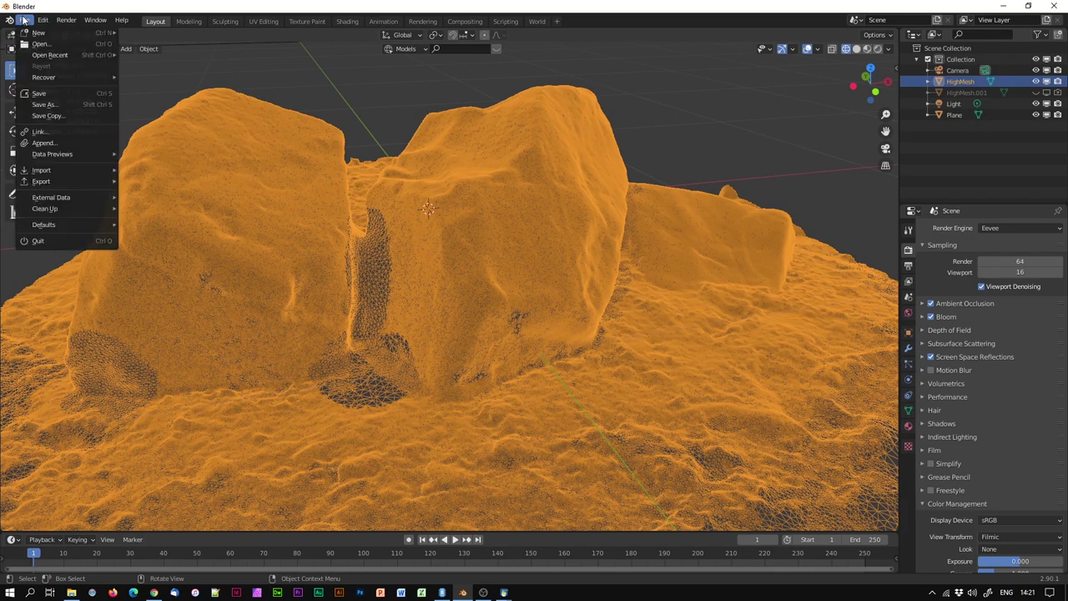
mouse_move(38, 171)
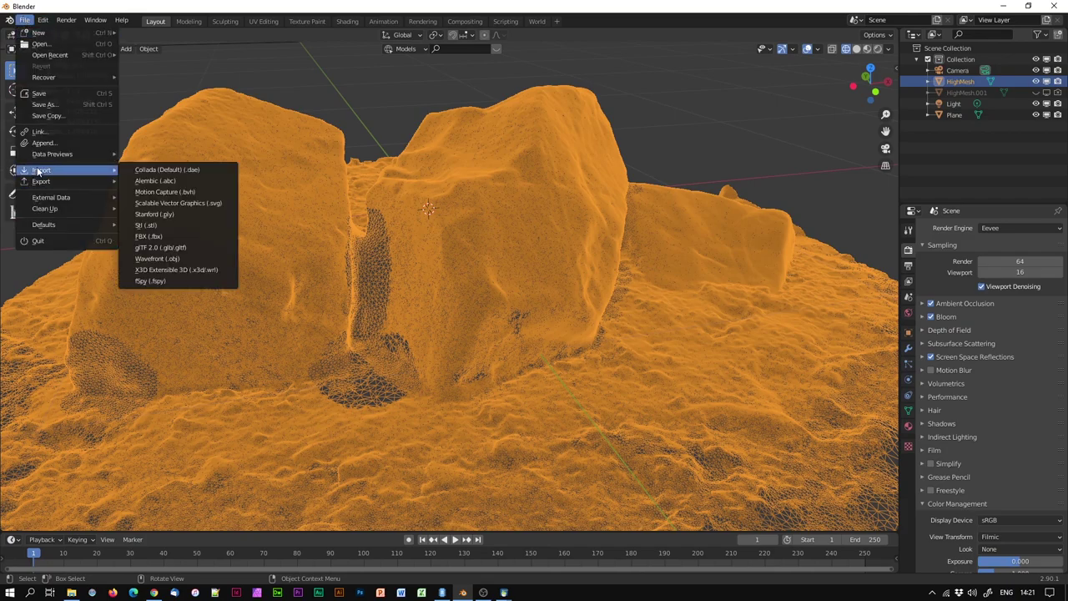
click(164, 260)
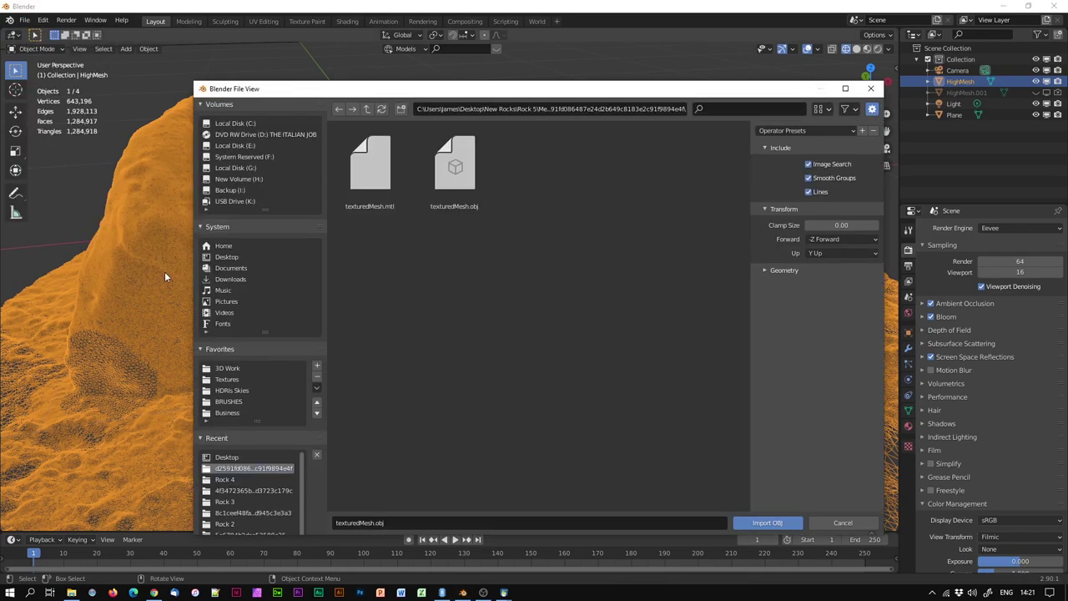
click(366, 109)
click(366, 109)
click(365, 108)
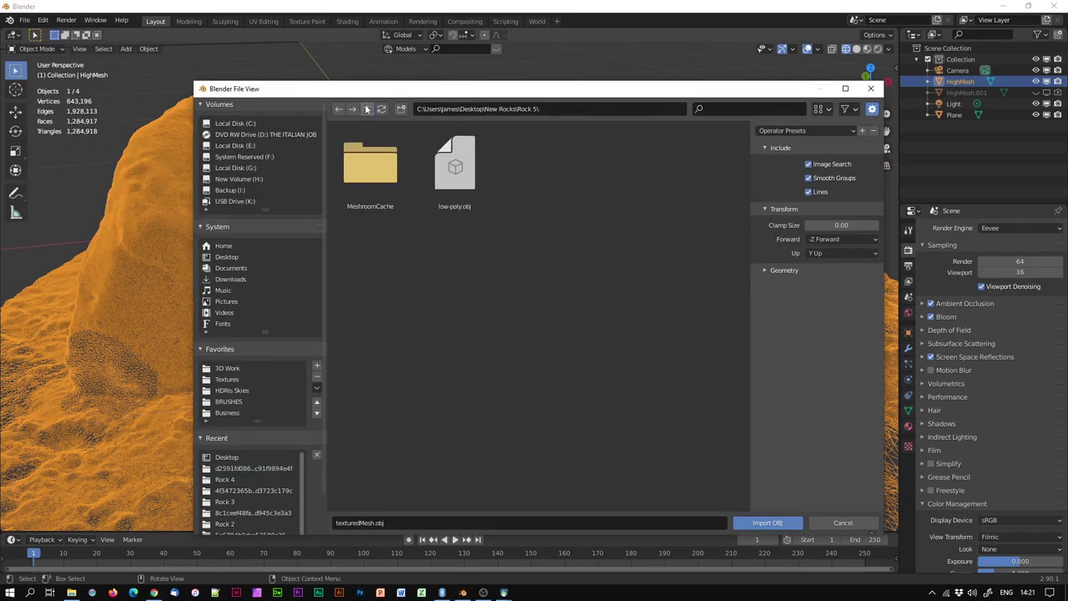
click(465, 192)
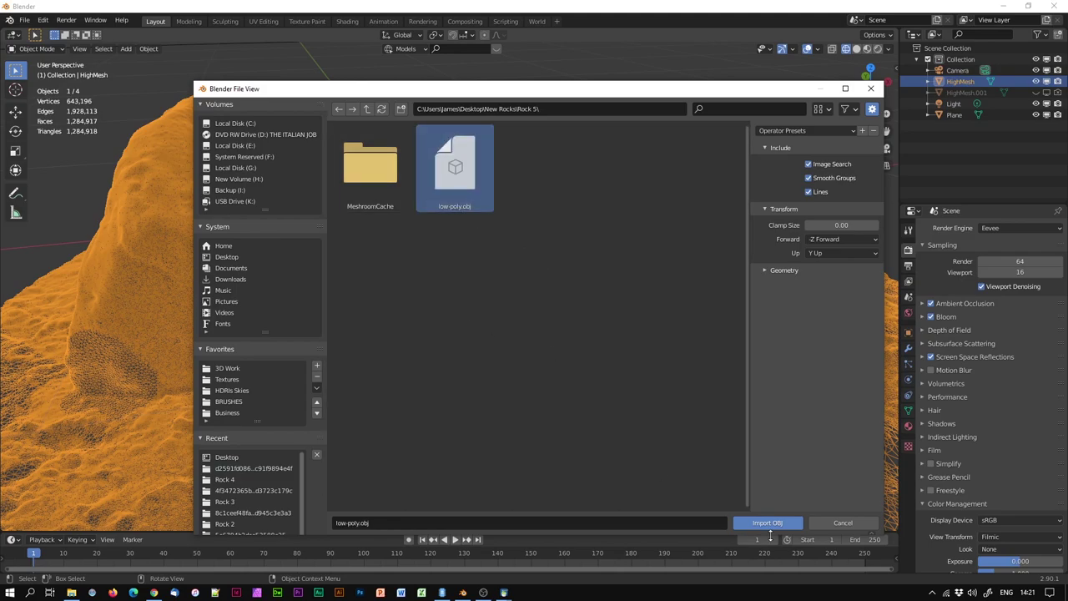
click(764, 523)
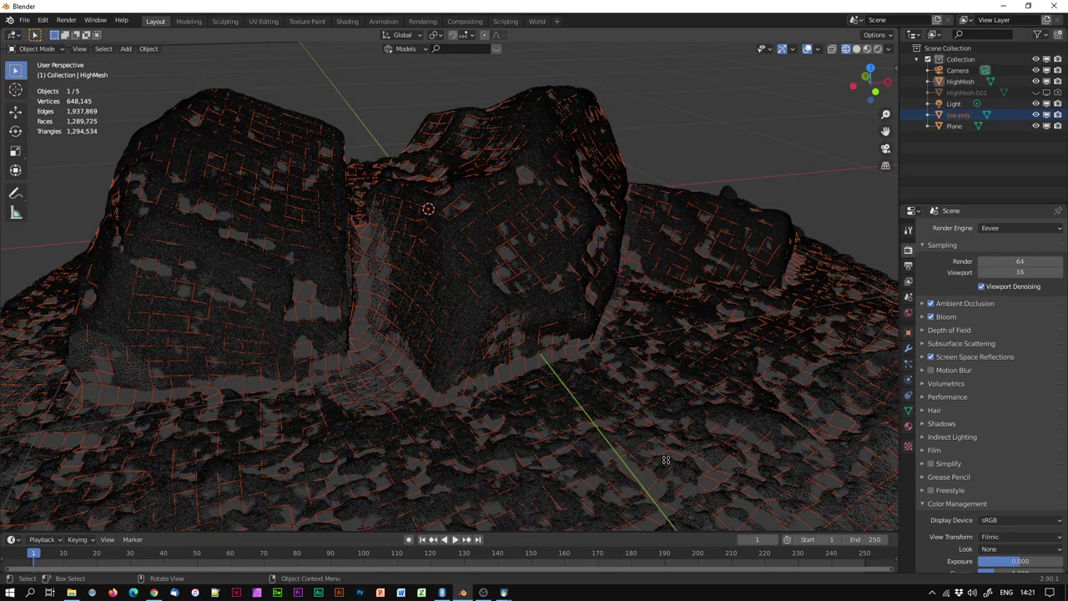
Hide the low-poly object and view HighMesh's textured rocks in Material Preview shading.
middle_drag(723, 396, 488, 405)
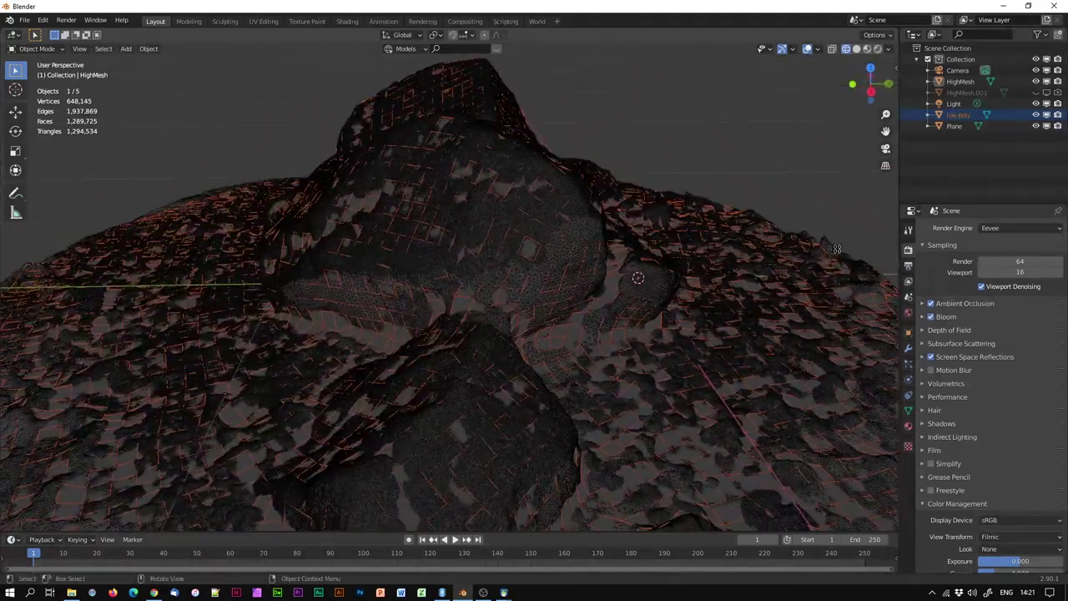
click(856, 48)
scroll(704, 325, down, 4)
mouse_move(724, 370)
middle_down()
mouse_move(599, 392)
mouse_move(435, 400)
mouse_move(333, 332)
mouse_move(222, 340)
mouse_move(191, 386)
mouse_move(290, 419)
mouse_move(437, 404)
mouse_move(513, 355)
middle_up()
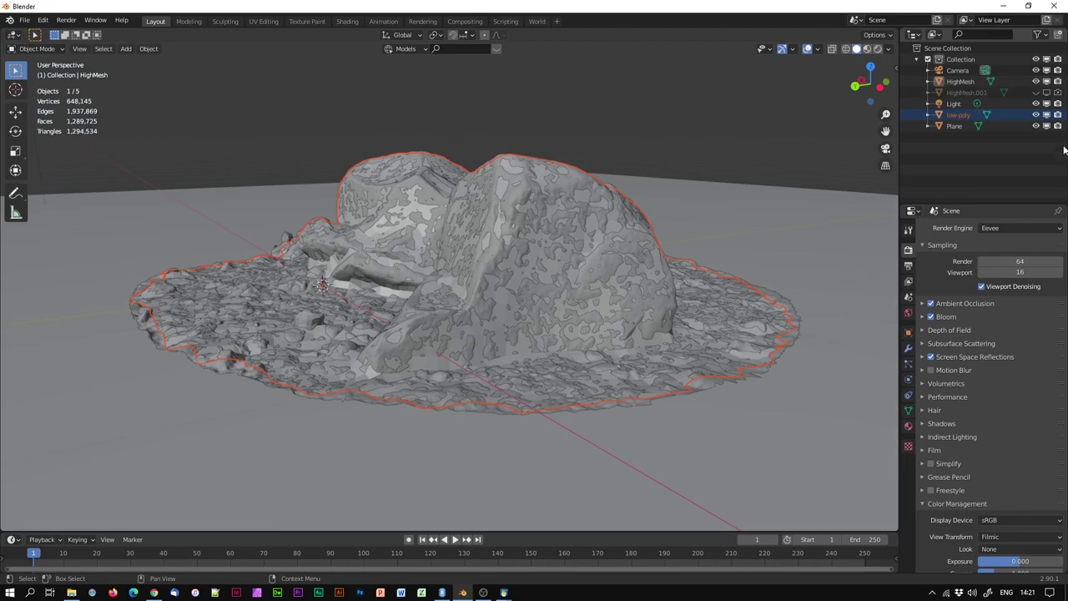
click(1036, 115)
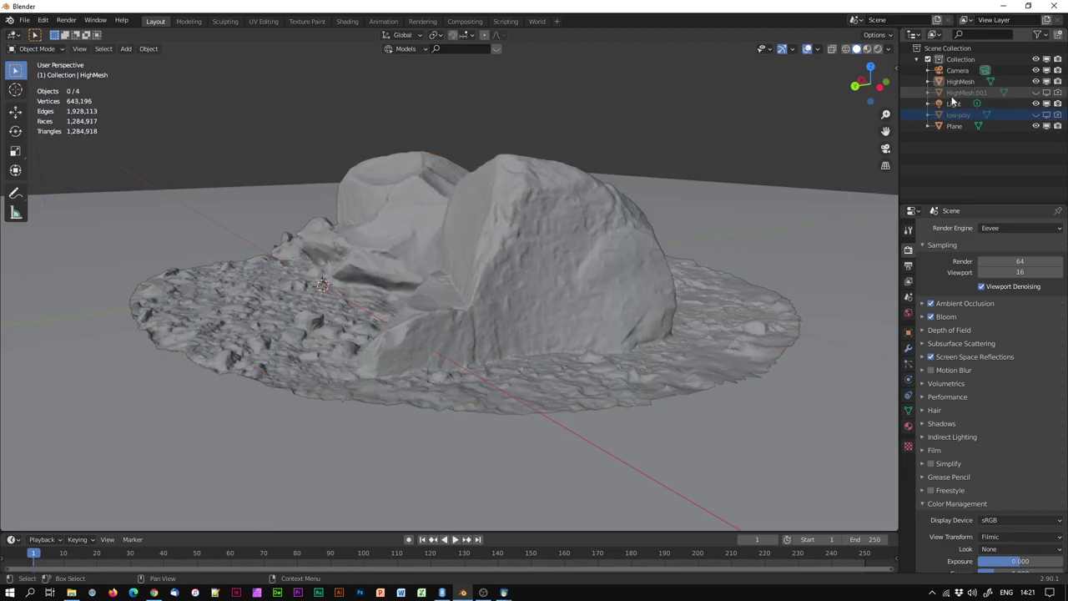
click(867, 48)
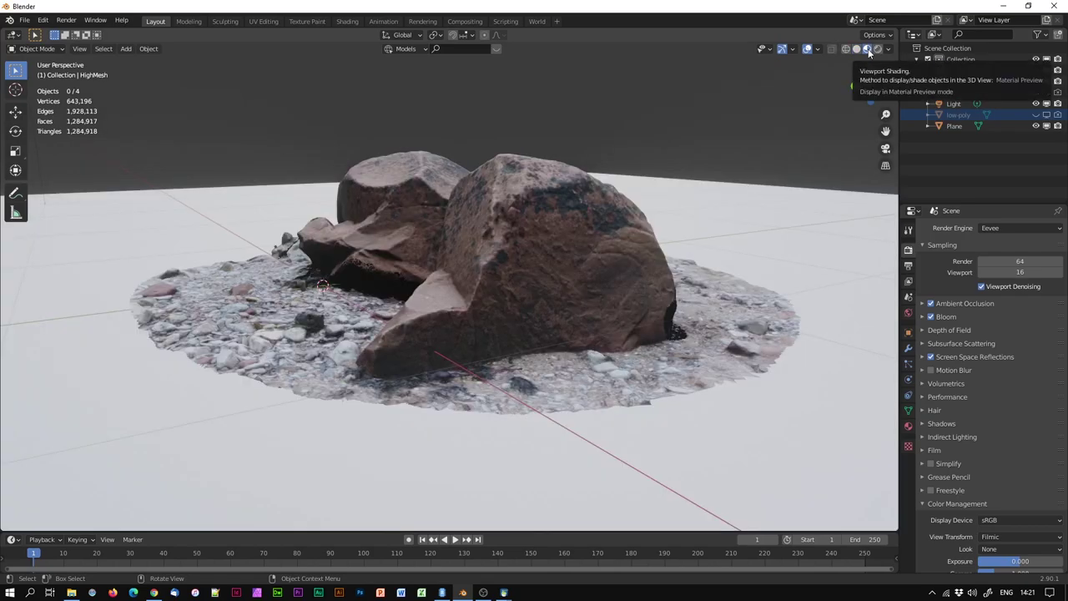
mouse_move(723, 256)
middle_down()
mouse_move(659, 316)
mouse_move(453, 302)
mouse_move(404, 277)
mouse_move(412, 299)
mouse_move(500, 318)
middle_up()
Show the low-poly object, hide HighMesh, and select the low-poly rock mesh.
click(1037, 114)
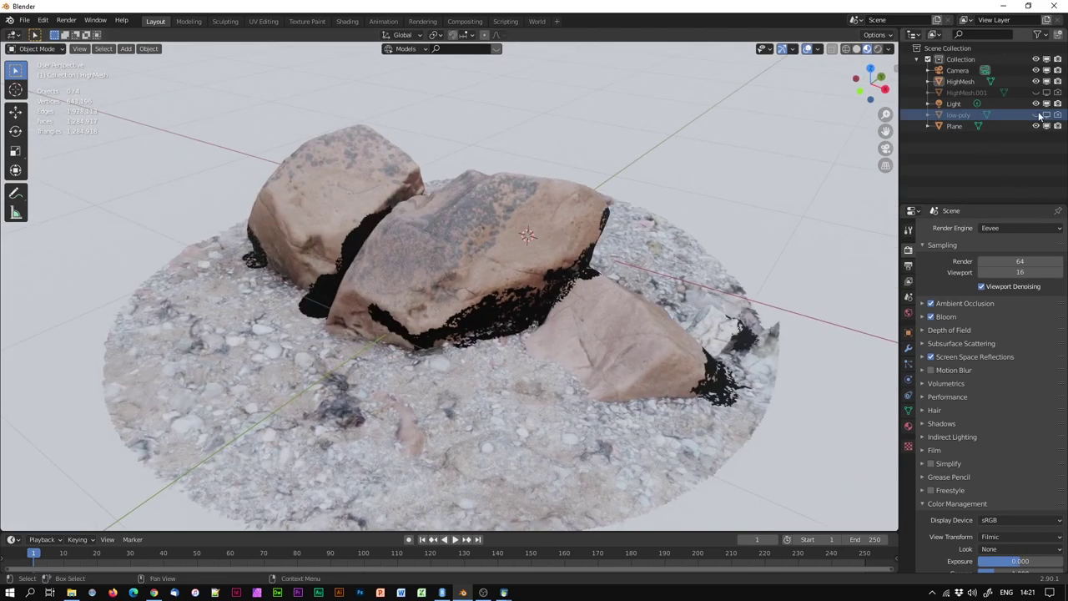
click(1036, 80)
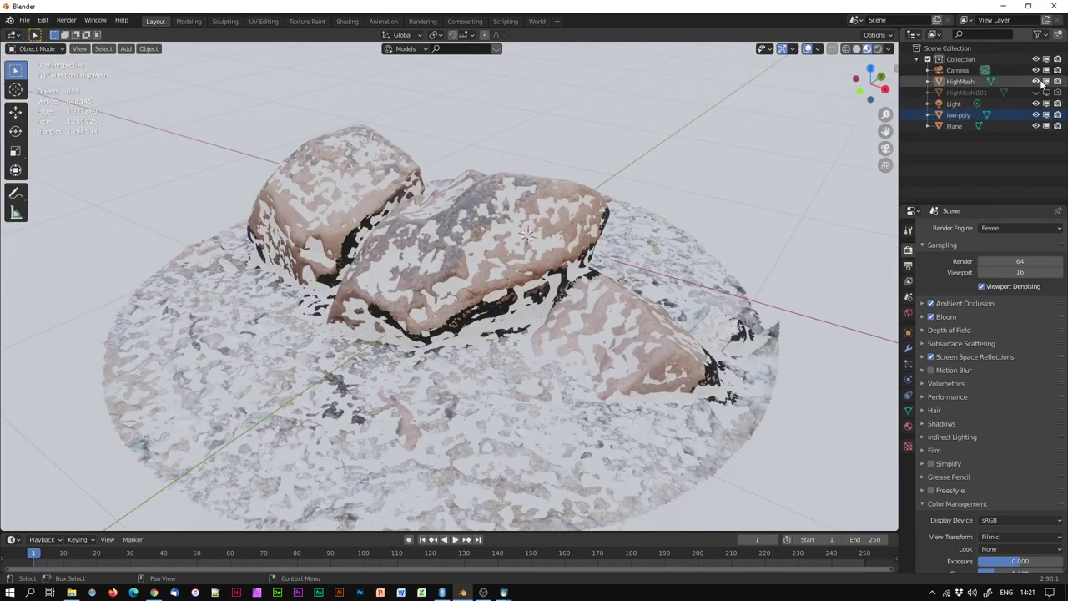
middle_drag(572, 314, 360, 233)
click(394, 218)
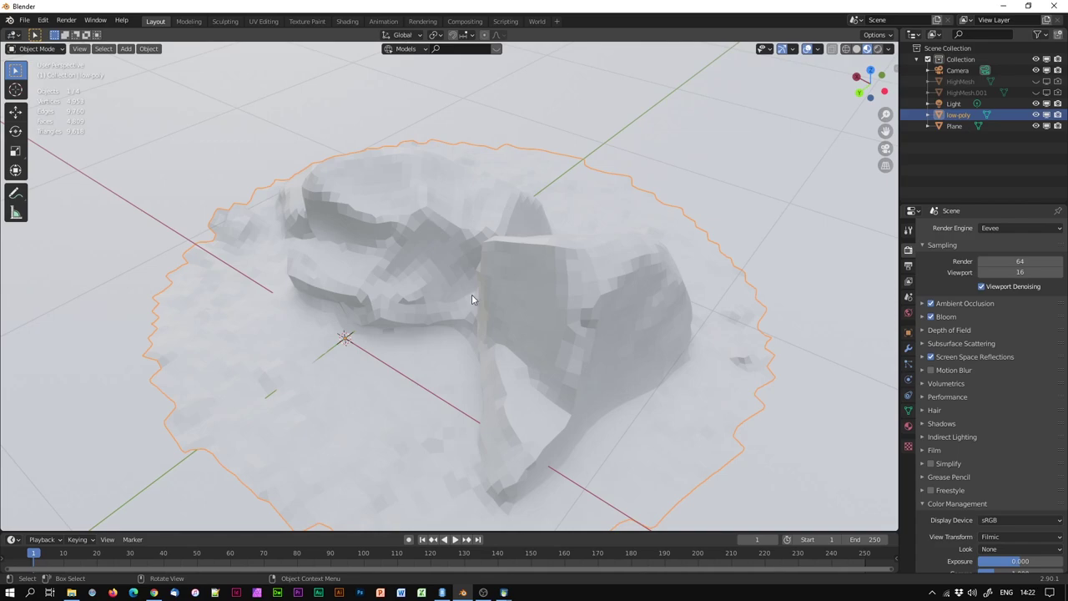
Clear the sharp marking from all edges of the low-poly mesh in Edit Mode, returning to Object Mode.
key(Tab)
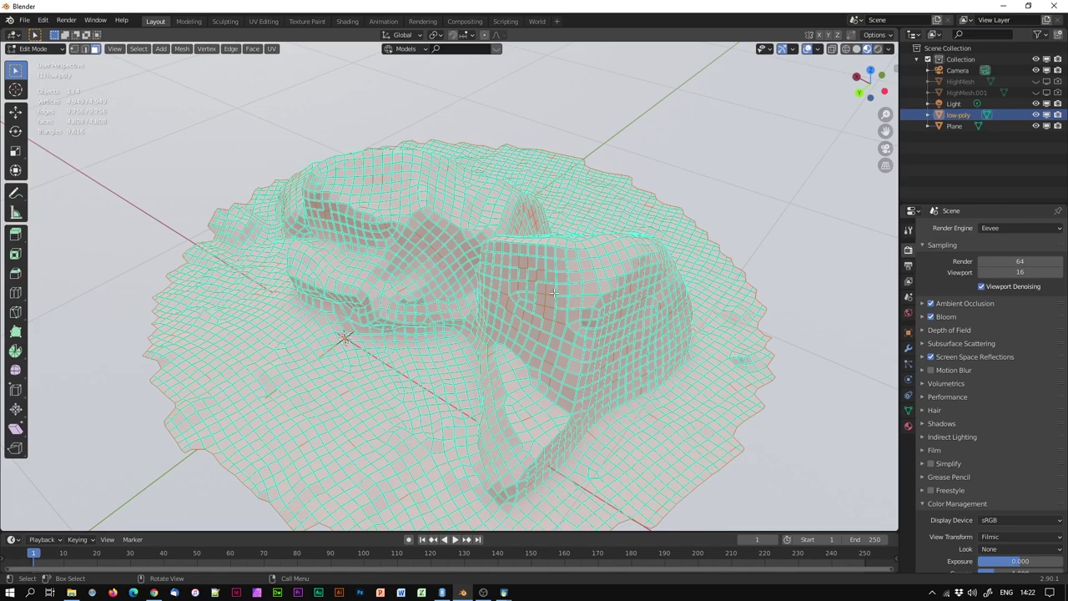
click(87, 52)
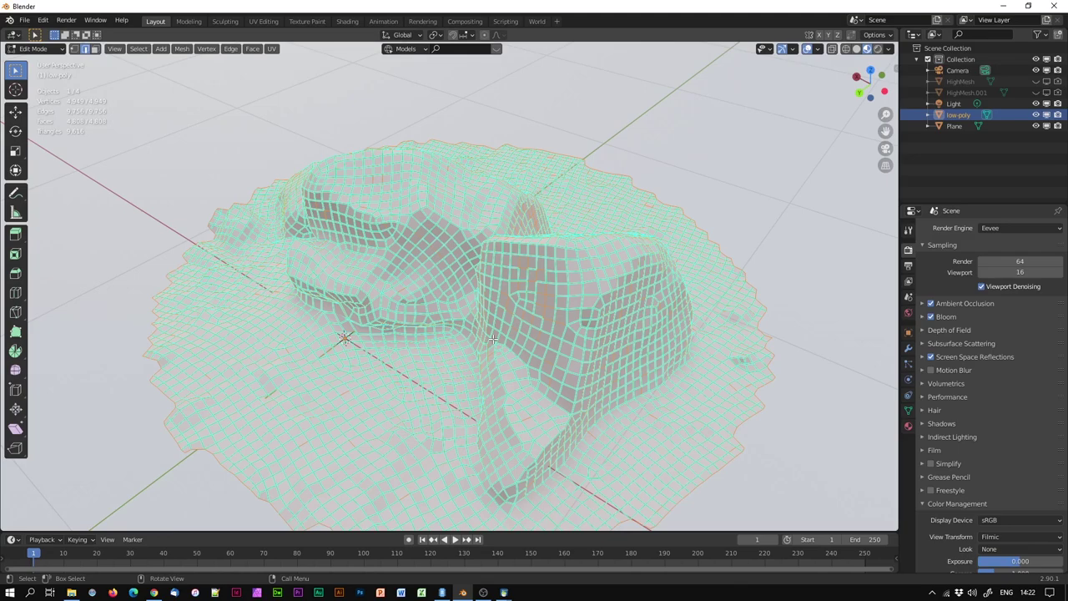
right_click(532, 309)
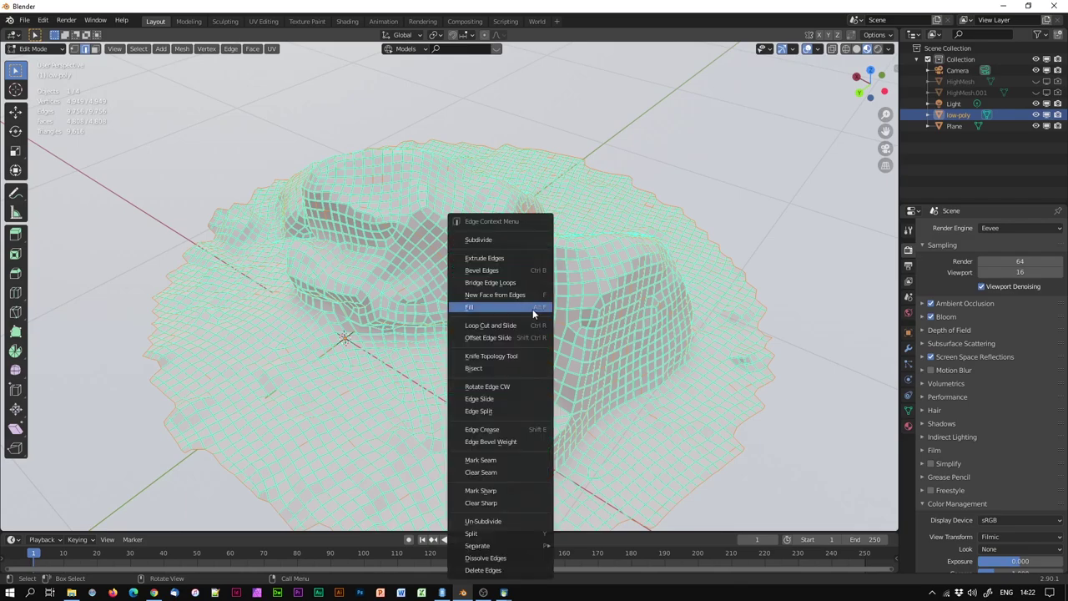
click(480, 504)
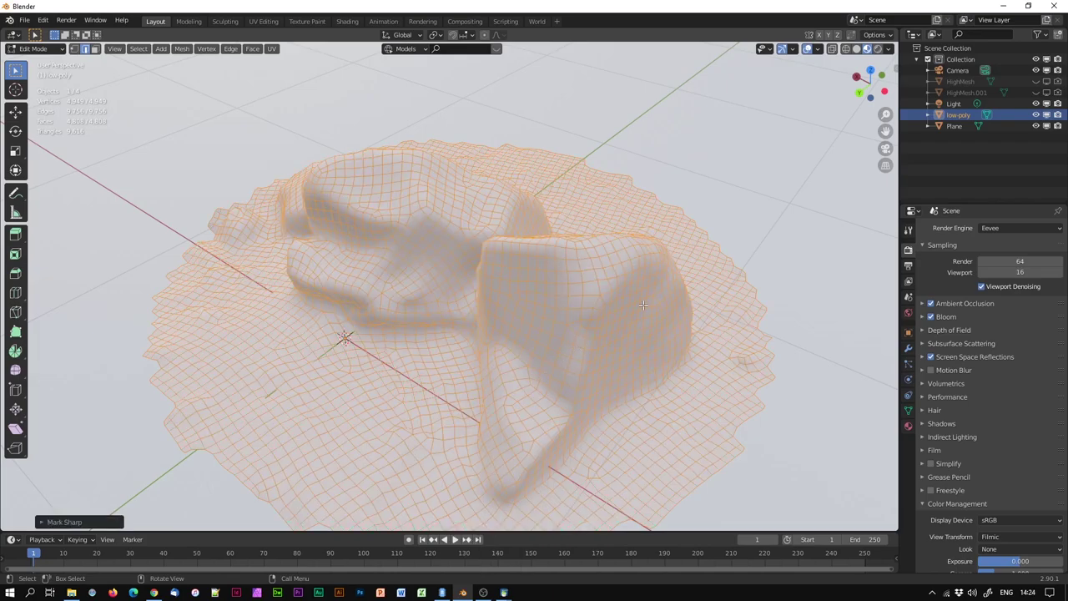
middle_drag(622, 333, 594, 293)
key(Tab)
Apply Shade Smooth to the low-poly mesh and inspect its surface around the rocks.
middle_drag(451, 305, 407, 309)
right_click(403, 262)
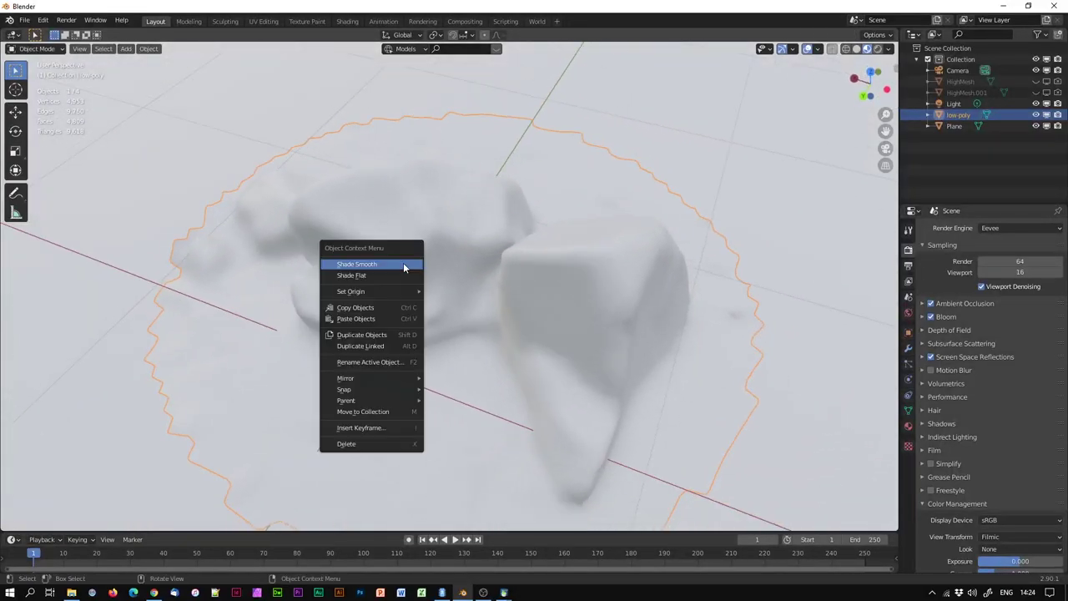
click(360, 264)
middle_drag(660, 337, 302, 326)
mouse_move(302, 385)
middle_down()
mouse_move(477, 387)
mouse_move(567, 317)
mouse_move(622, 295)
mouse_move(493, 293)
mouse_move(487, 332)
mouse_move(519, 328)
middle_up()
scroll(493, 293, up, 6)
scroll(519, 328, down, 5)
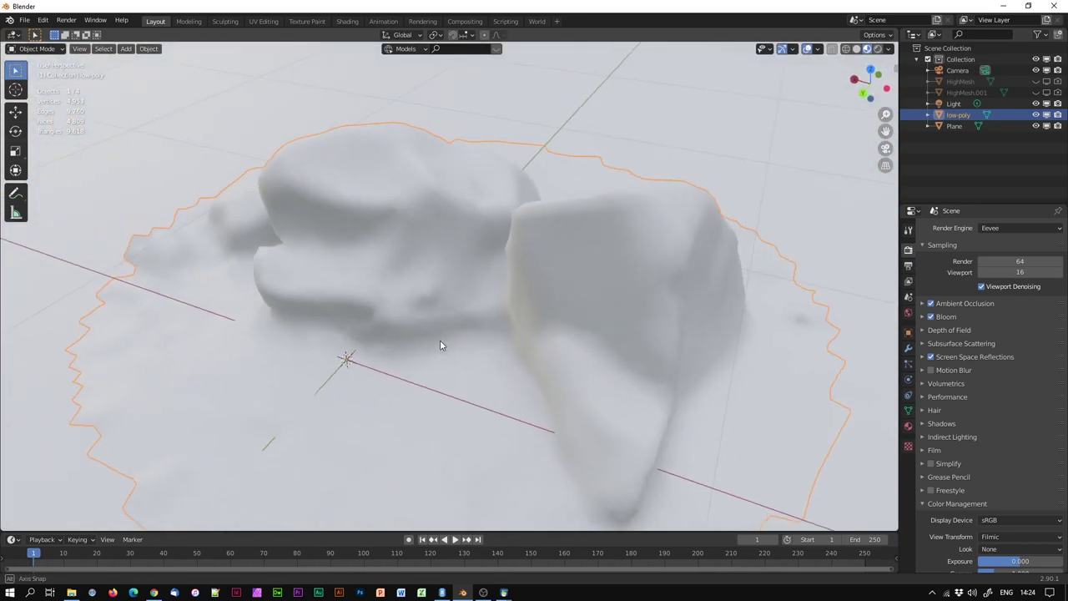
middle_drag(443, 342, 432, 329)
Add a Subdivision Surface modifier to the low-poly mesh with 2 viewport levels.
click(909, 349)
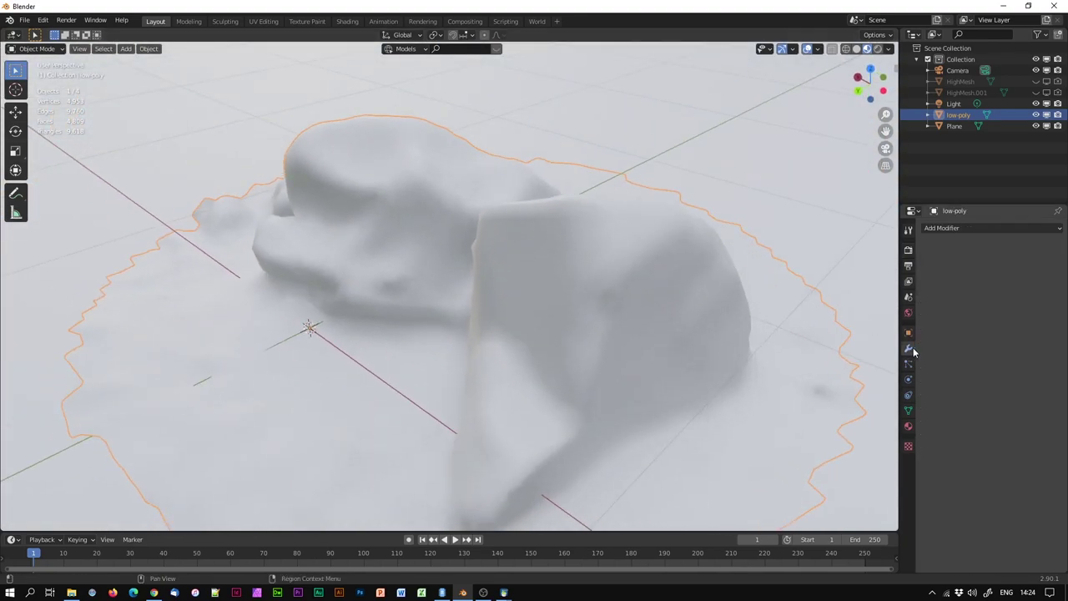
click(958, 228)
click(957, 230)
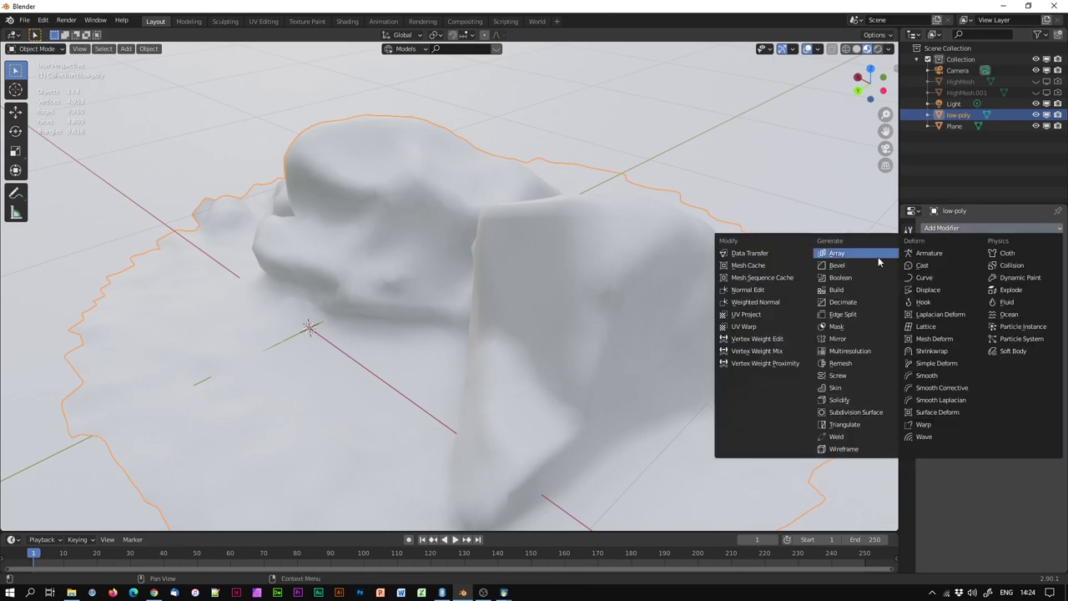
click(869, 413)
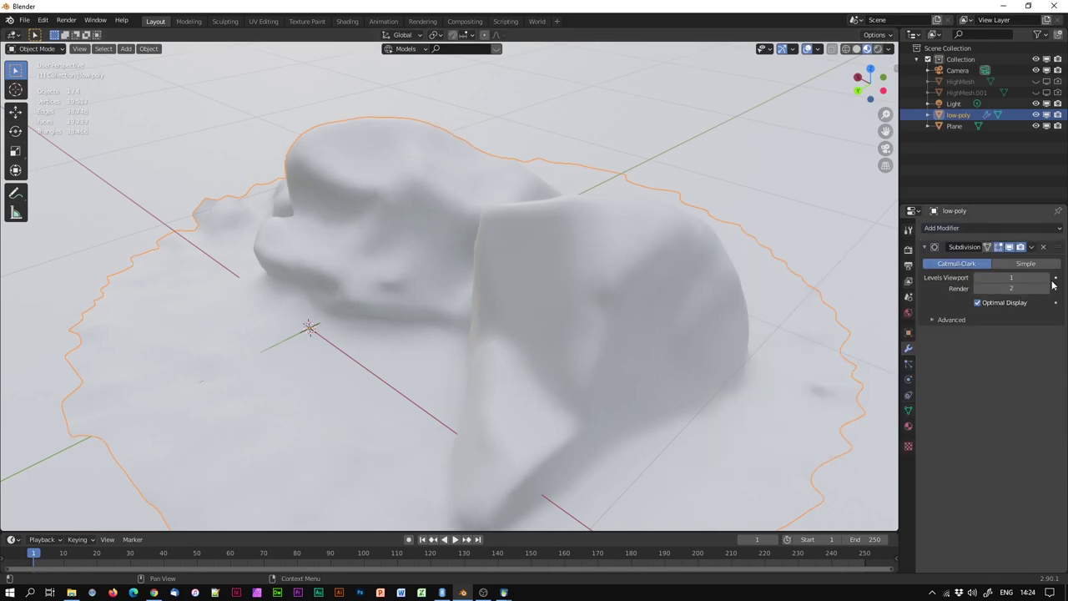
middle_drag(742, 317, 217, 345)
key(ctrl+2)
scroll(486, 250, up, 3)
middle_drag(300, 353, 50, 349)
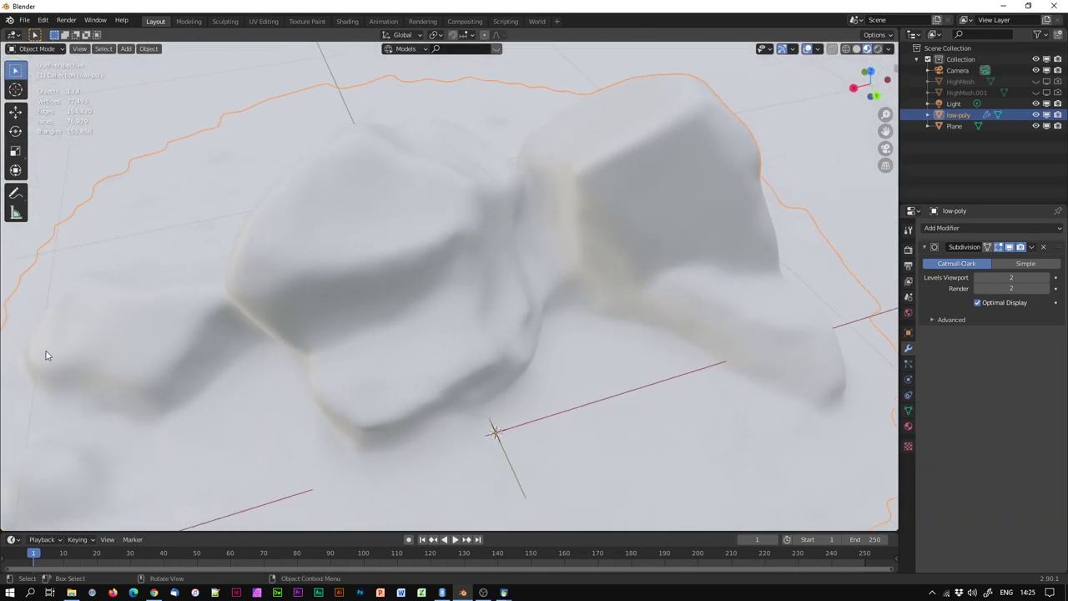
Show HighMesh in place of low-poly, examine its detail in Wireframe and Material Preview, and switch visibility back to low-poly.
click(1036, 82)
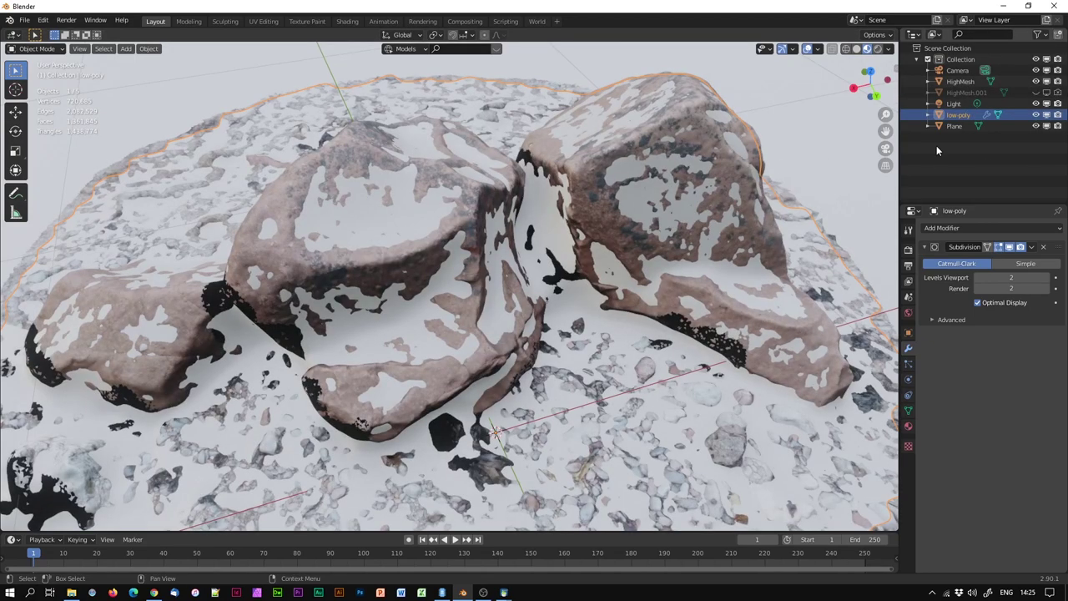
click(1036, 114)
middle_drag(560, 219, 543, 238)
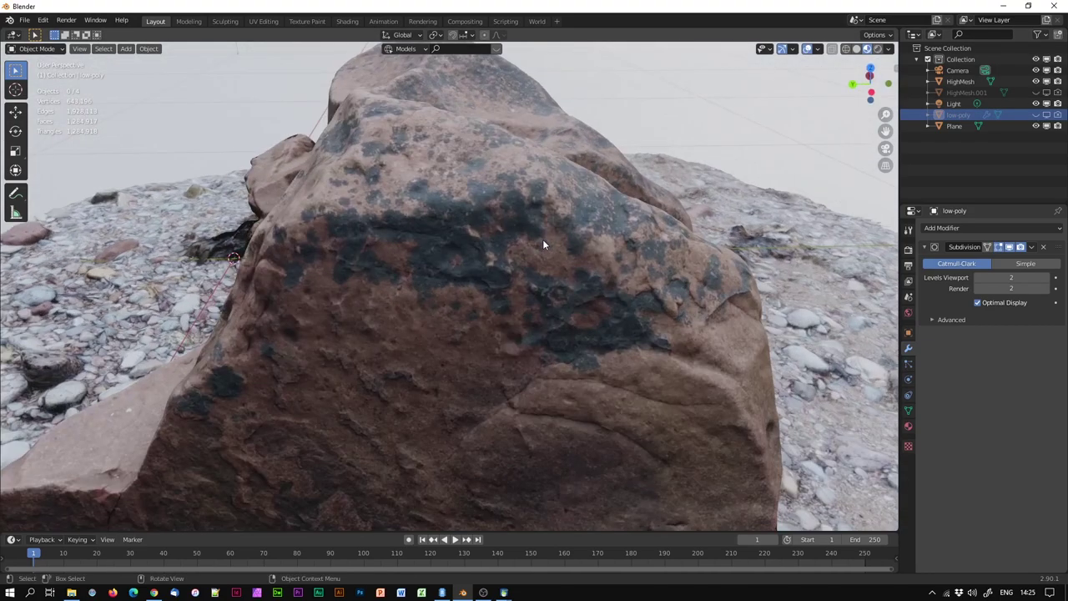
scroll(542, 243, up, 3)
click(845, 48)
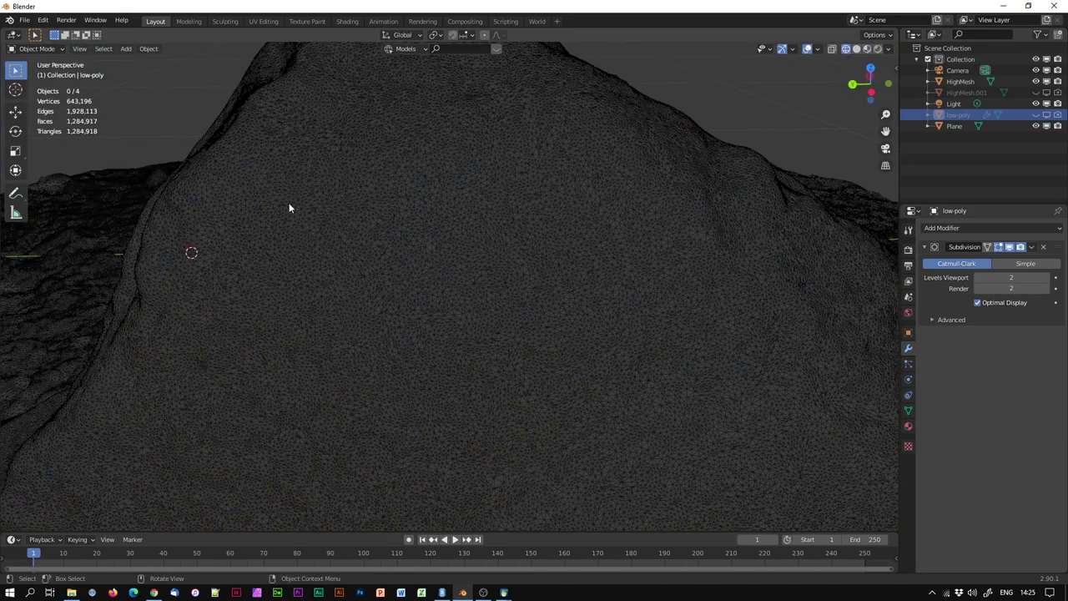
click(870, 49)
scroll(602, 278, down, 2)
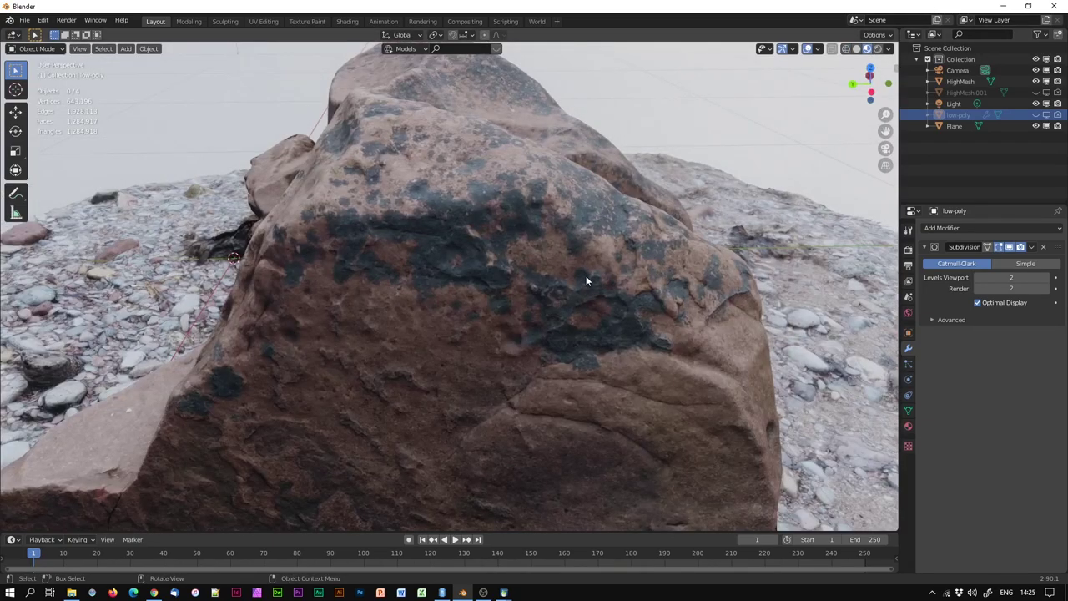
middle_drag(489, 315, 538, 322)
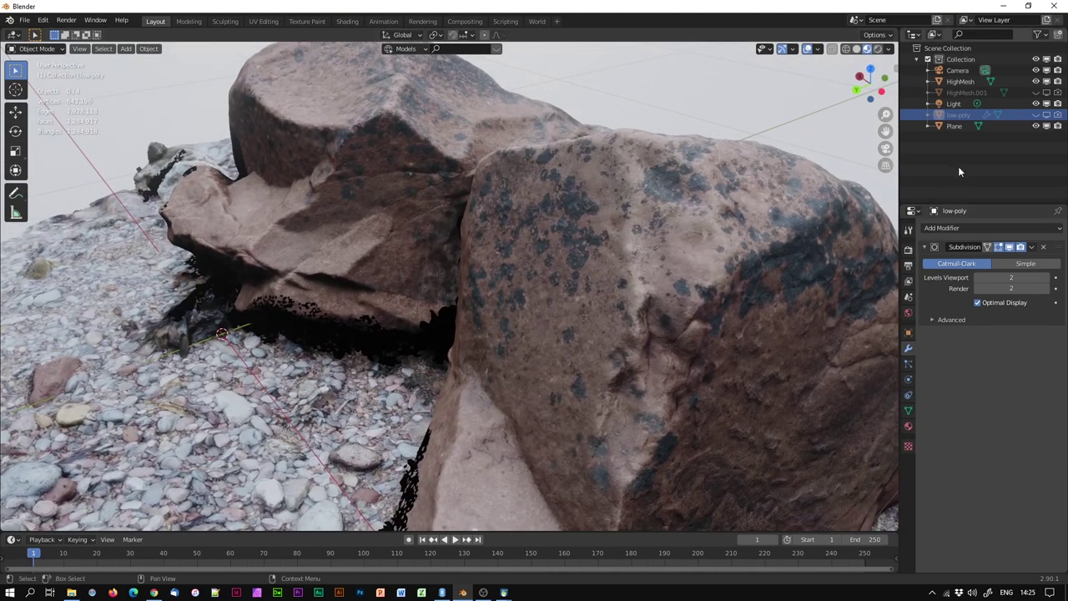
click(1037, 114)
click(1037, 81)
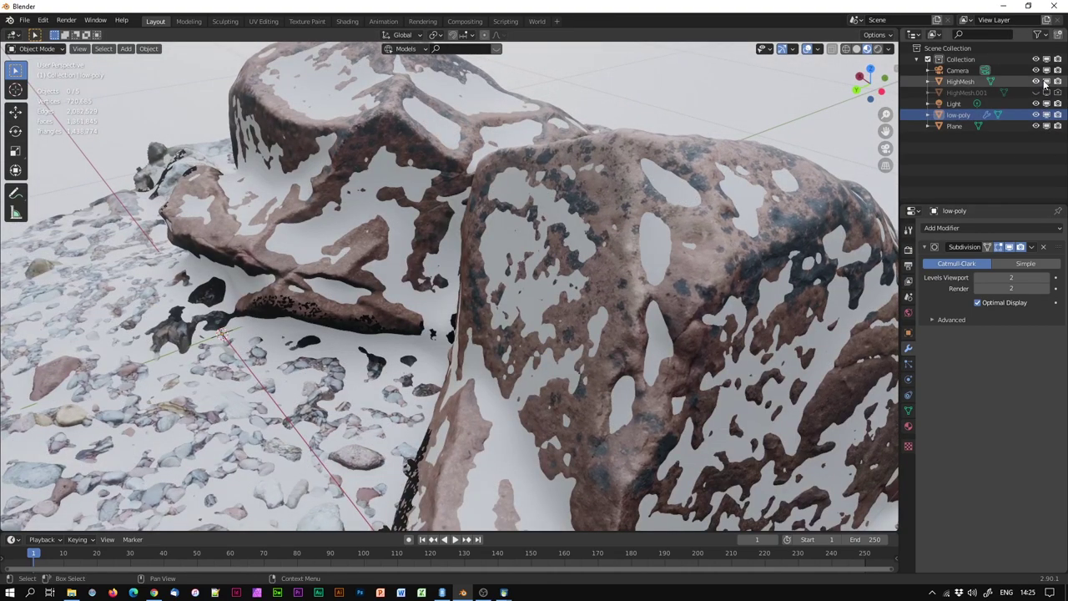
Split the 3D viewport vertically and make the new area a Shader Editor with its sidebar hidden.
middle_drag(720, 301, 382, 269)
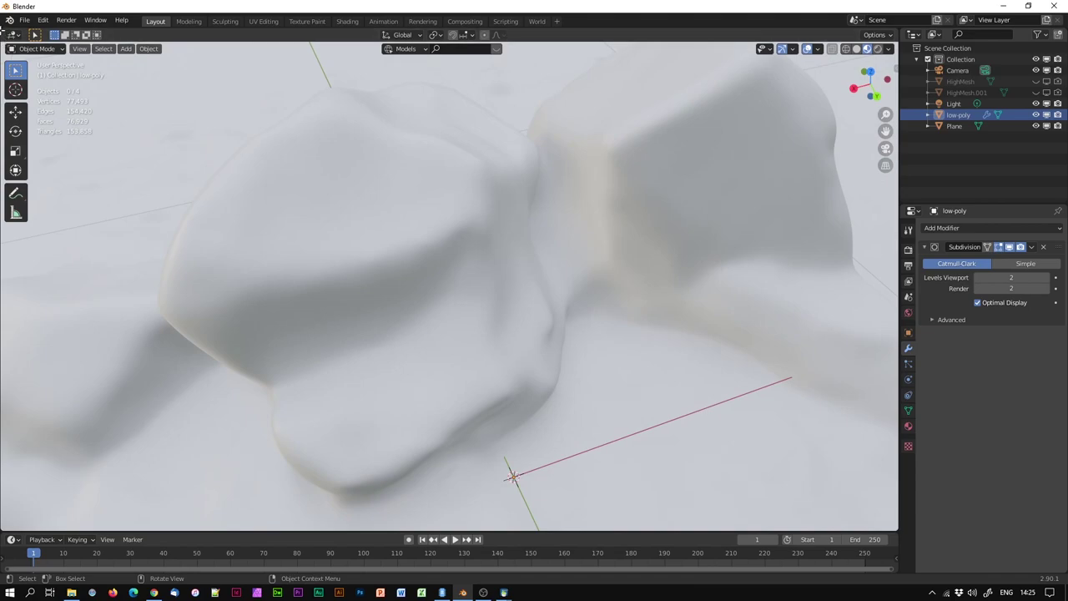
drag(3, 32, 291, 50)
click(18, 38)
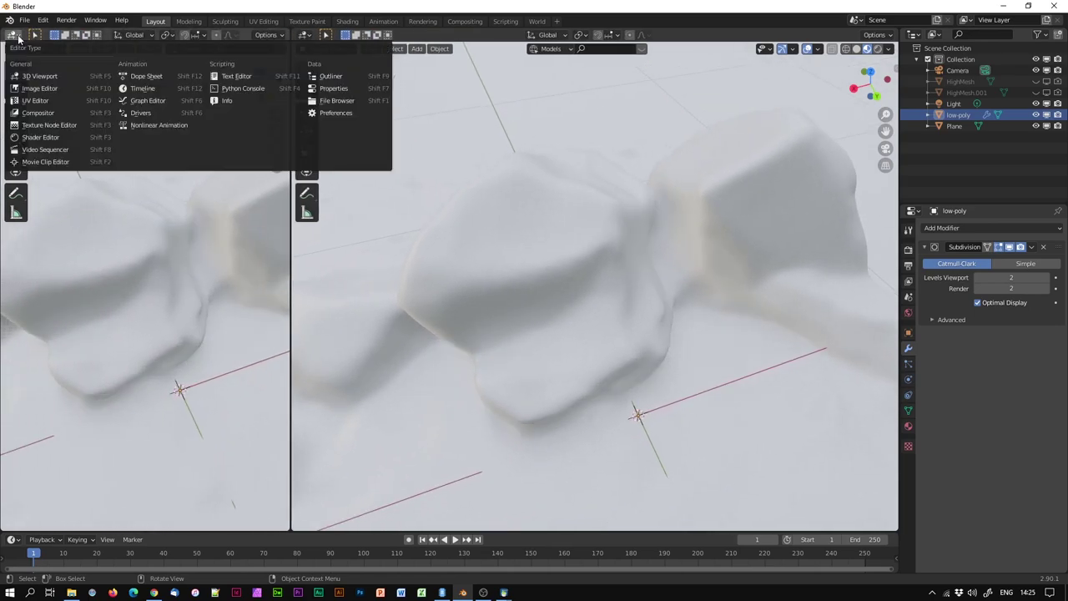
click(39, 138)
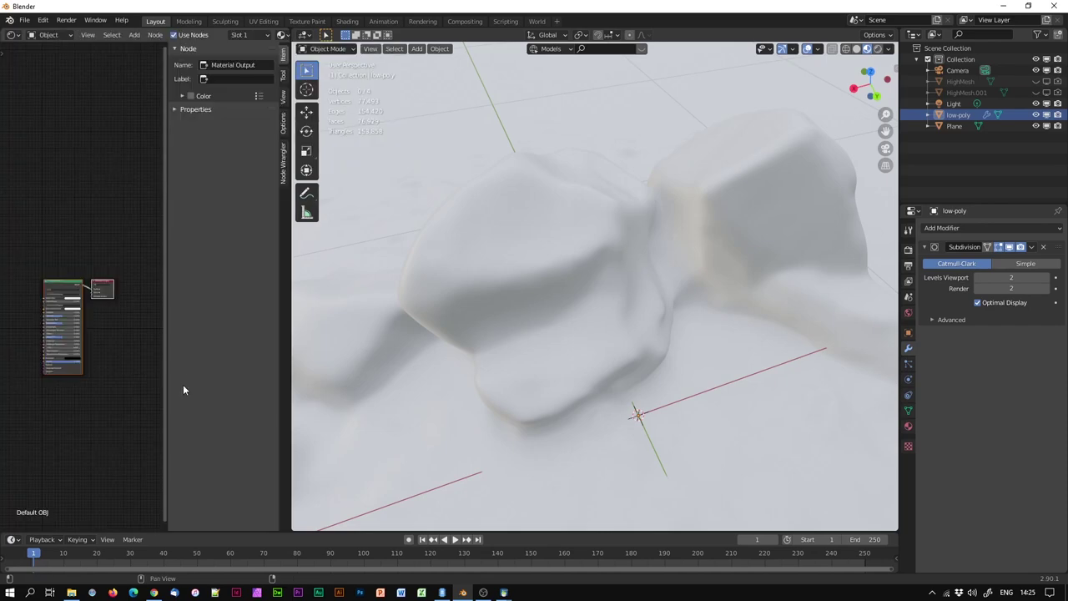
key(n)
scroll(197, 362, up, 3)
scroll(143, 198, up, 2)
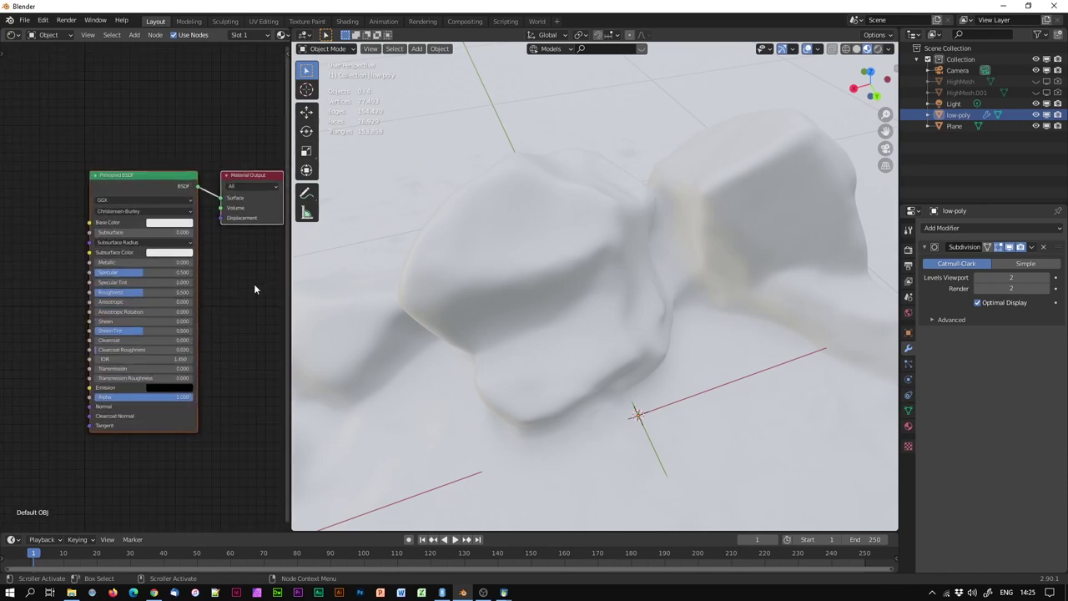
Select the low-poly mesh and add an Image Texture node to its material, placed before the Principled BSDF.
click(492, 293)
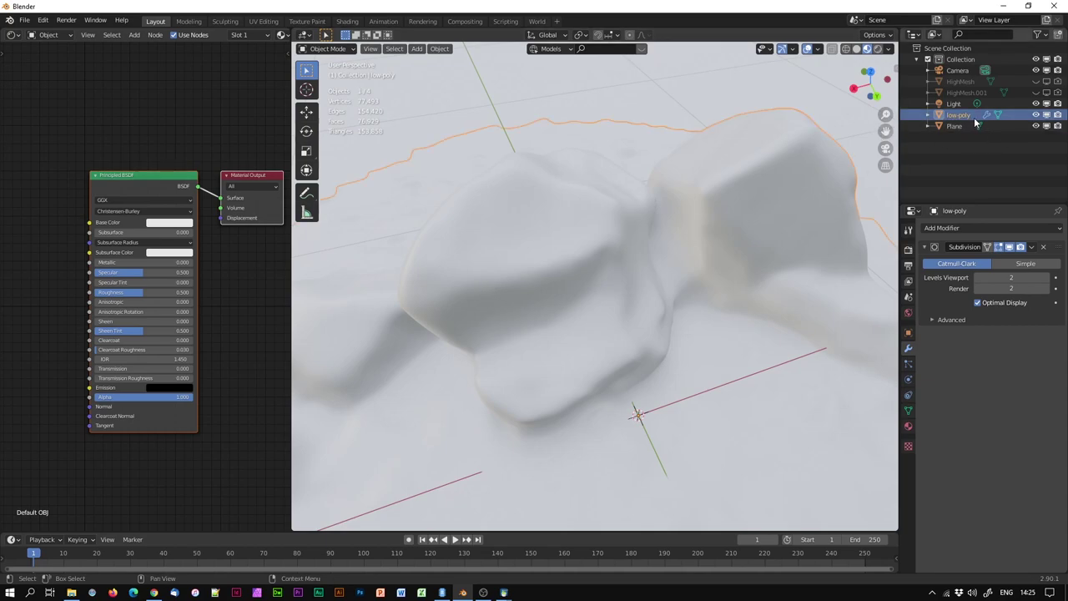
middle_drag(108, 142, 162, 140)
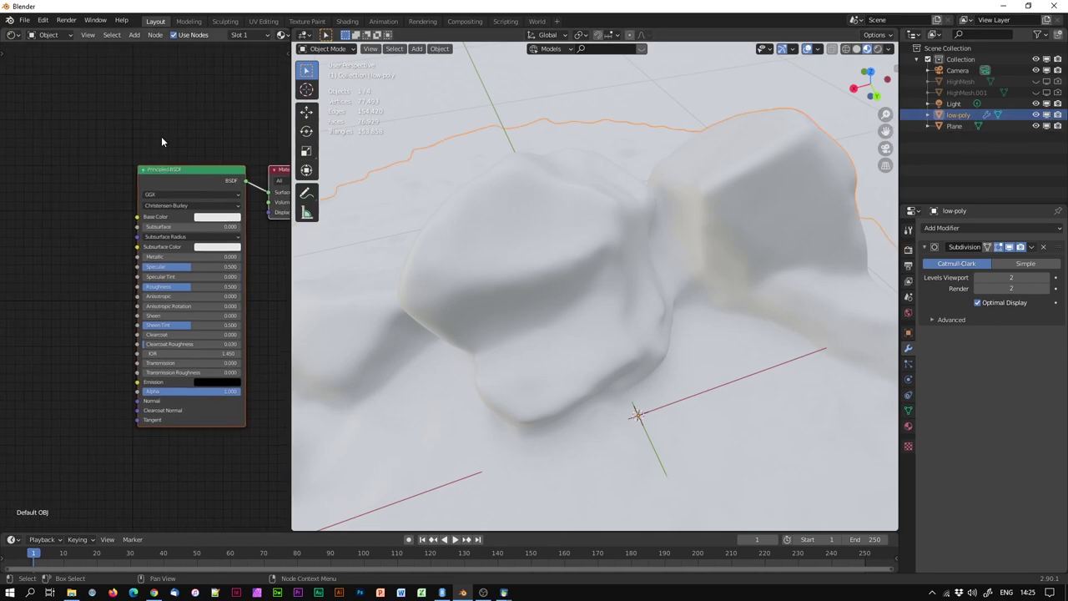
key(shift+a)
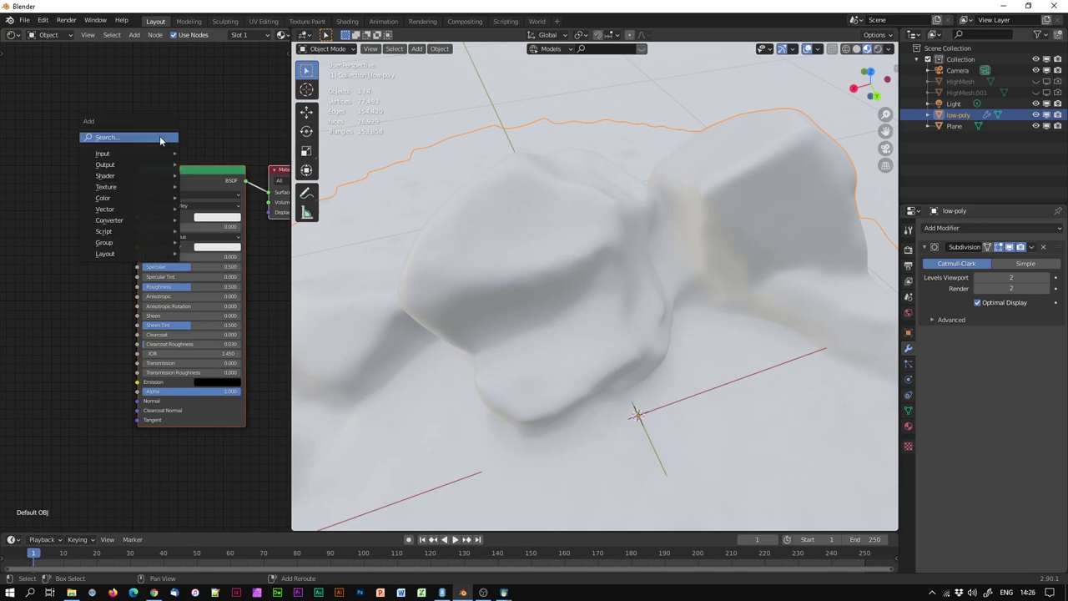
click(159, 136)
text(image)
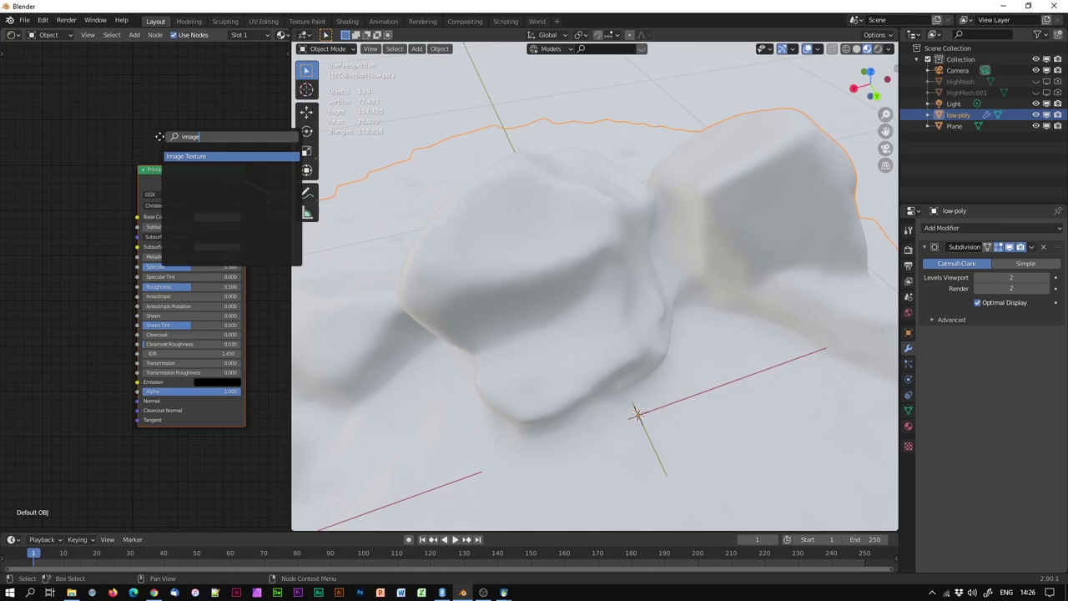
key(Return)
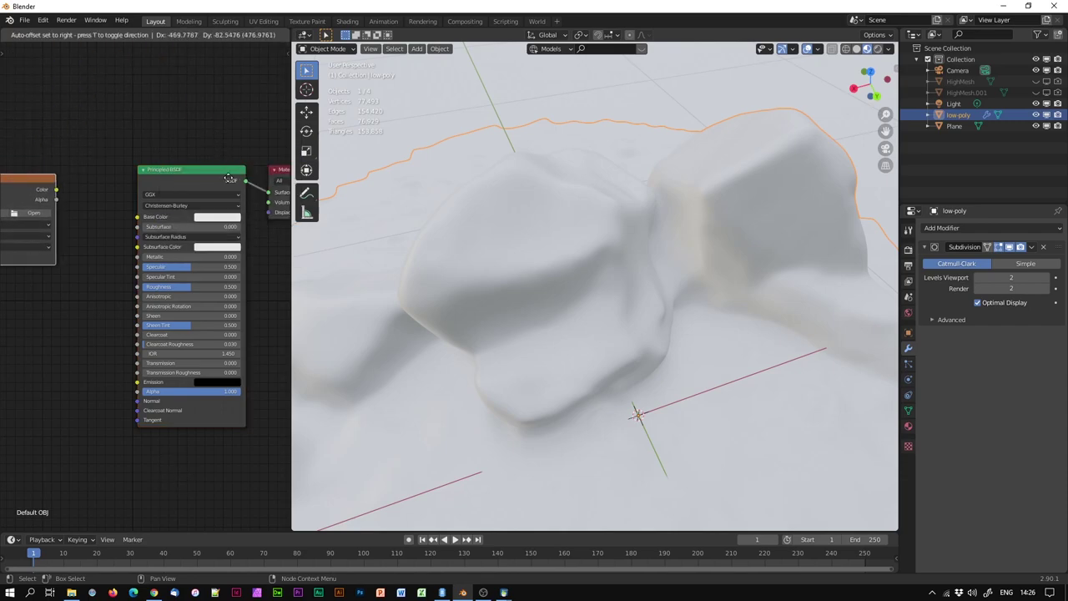
click(222, 335)
Add a Normal Map node between the Image Texture and the Principled BSDF.
middle_drag(86, 243, 177, 164)
key(shift+a)
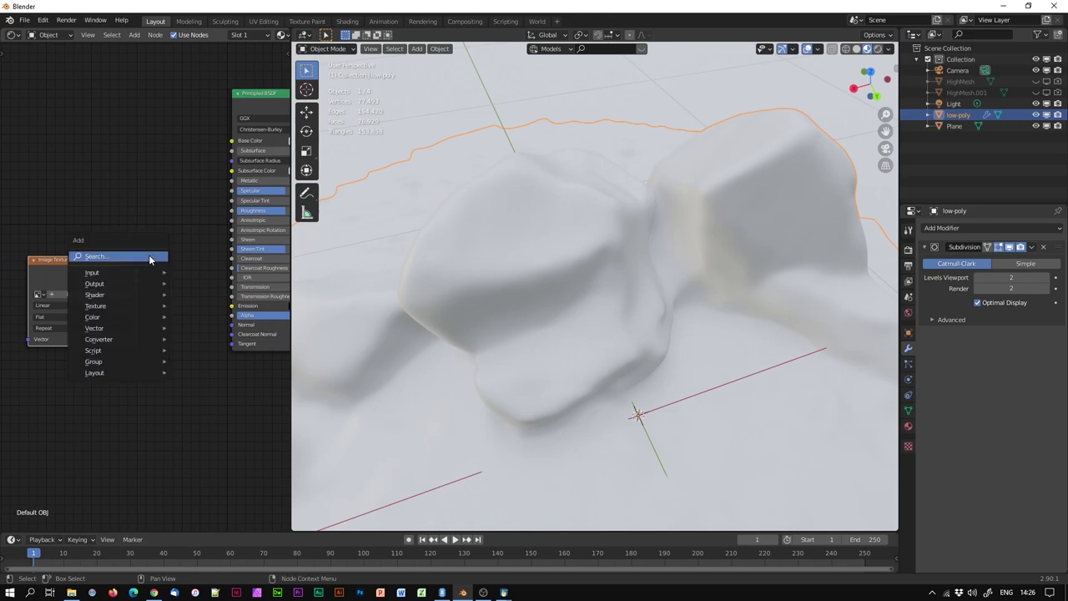
click(151, 257)
text(normal)
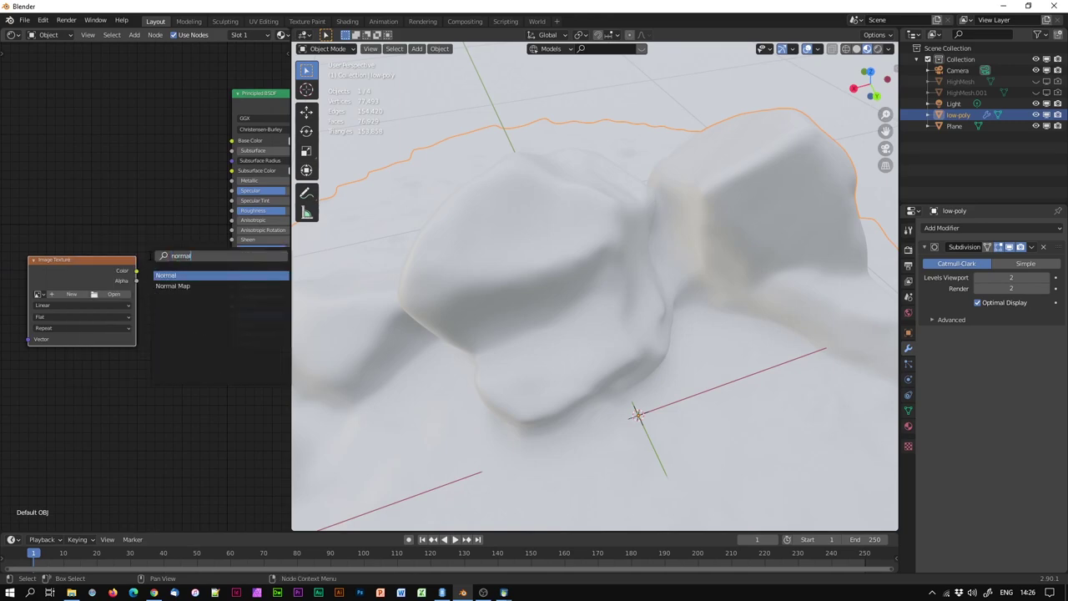
key(Down)
key(Return)
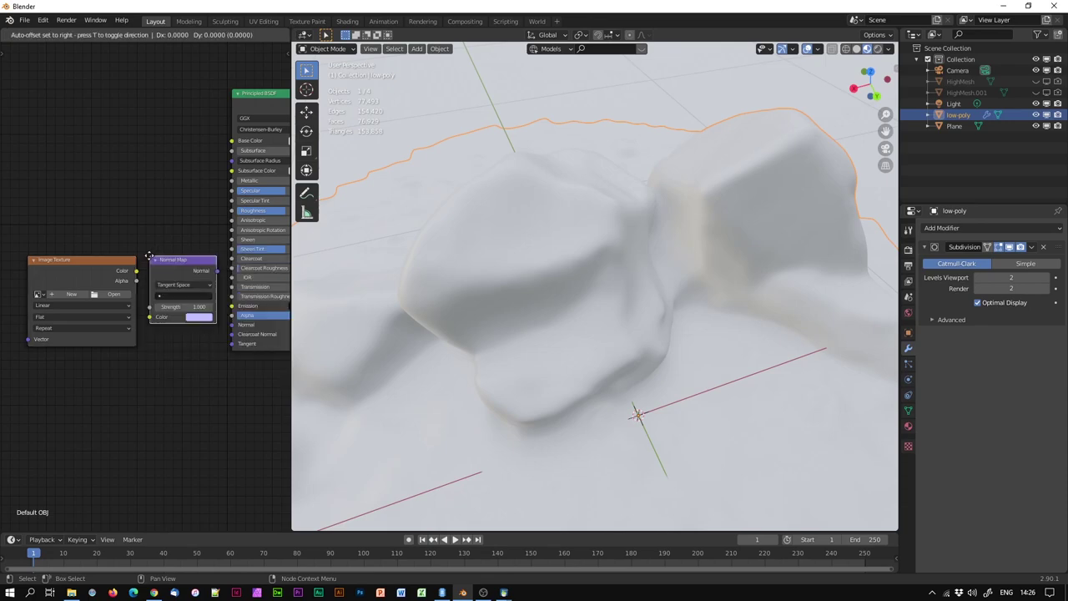
click(144, 272)
Link the Image Texture's Color to the Normal Map's Color and the Normal Map's output to the Principled BSDF's Normal.
drag(91, 265, 145, 329)
drag(212, 284, 231, 331)
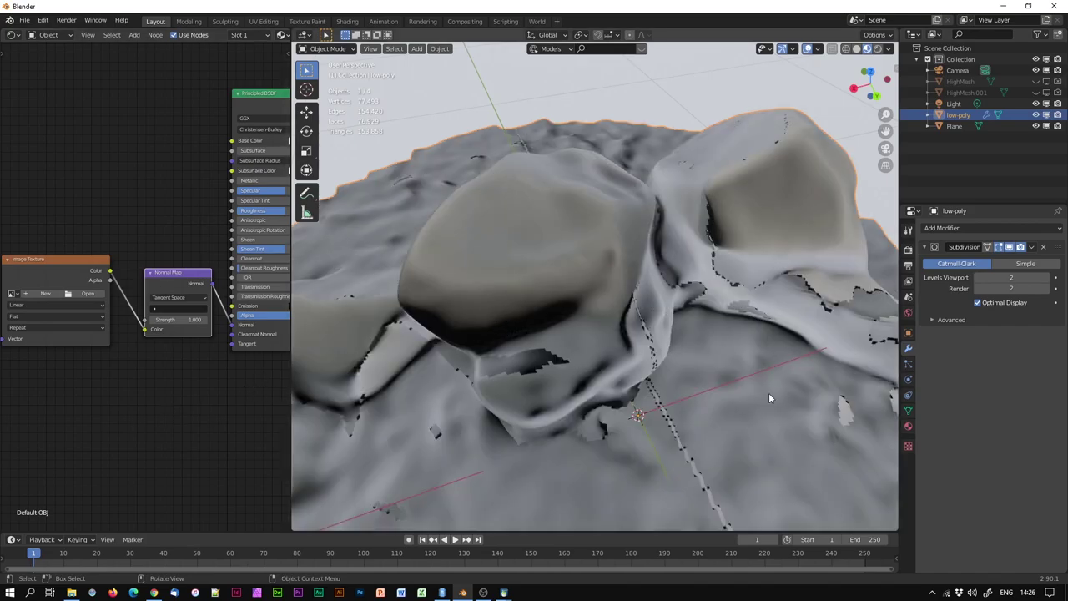
middle_drag(769, 398, 716, 358)
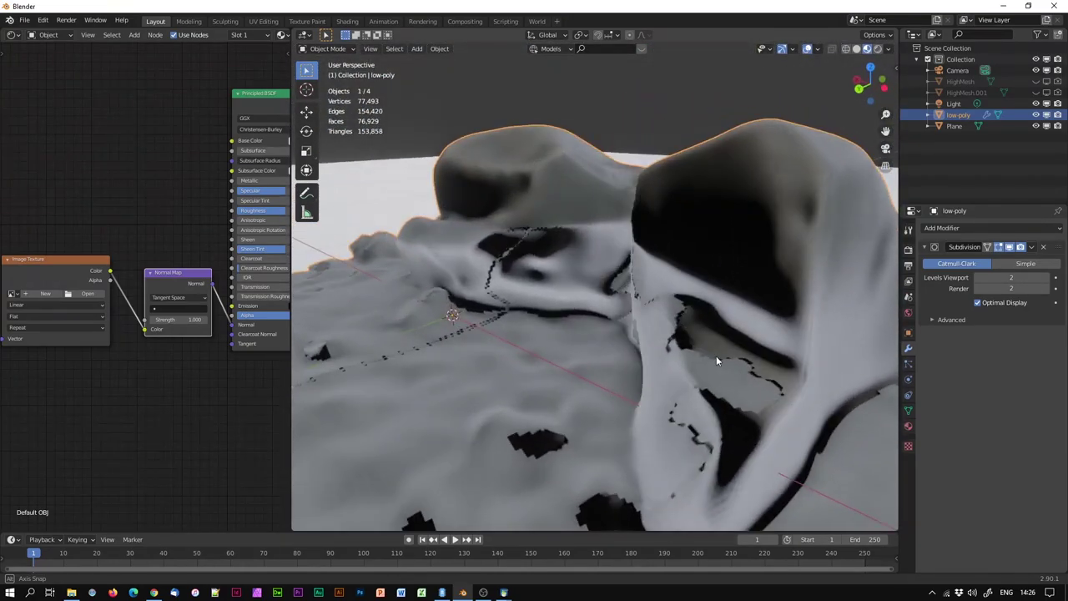
Start a new image in the Image Texture node and set its width and height to 4096 px (1024*4).
click(28, 295)
click(120, 327)
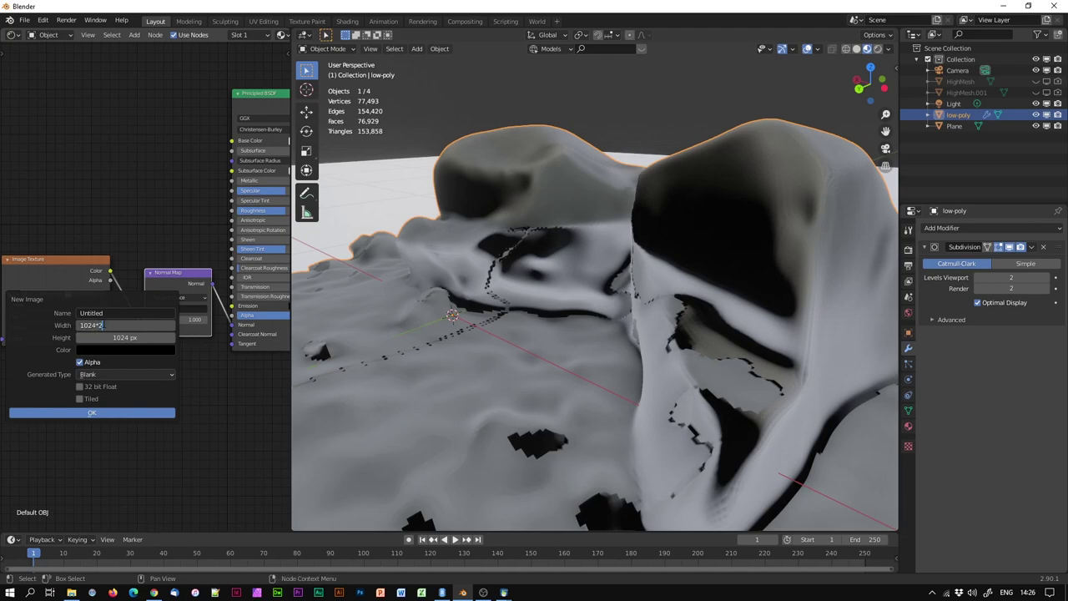
key(Return)
click(138, 325)
text(1024*)
key(Return)
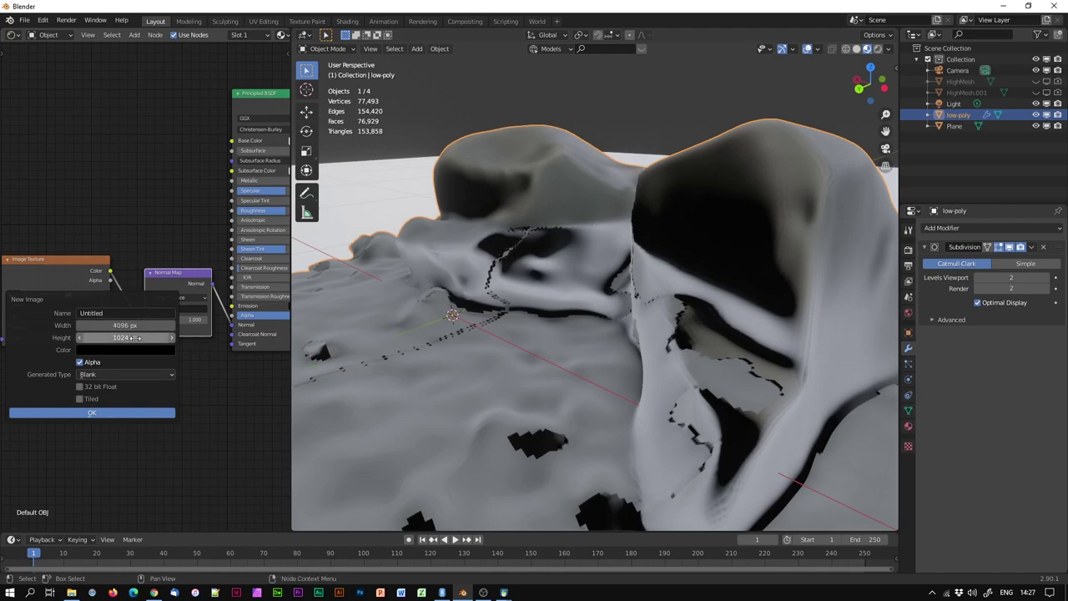
click(133, 338)
text(*4)
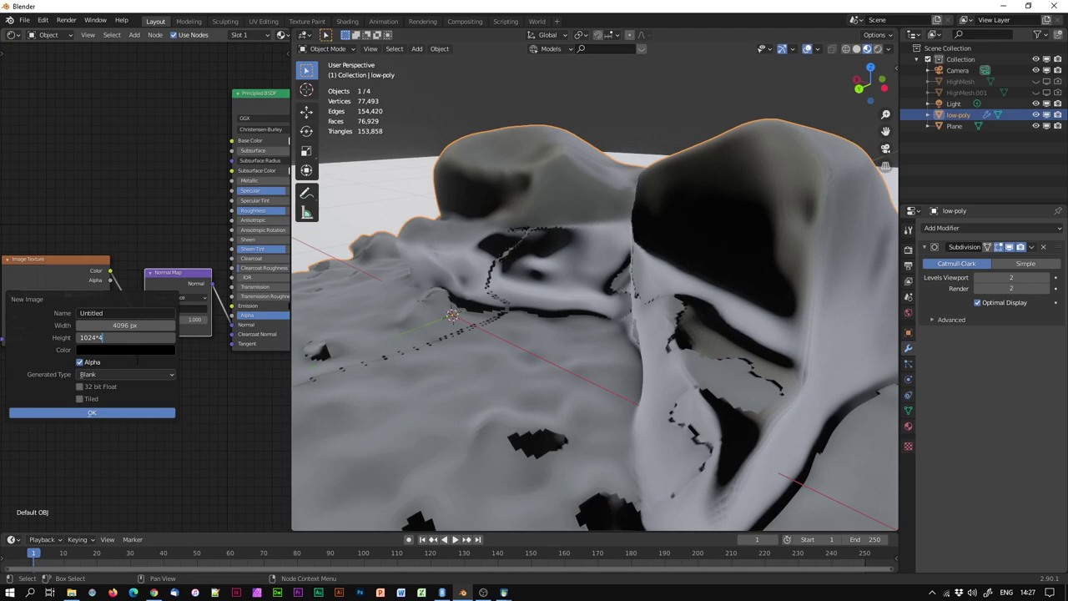
key(Return)
Name the new image Rock5Norm, create it, and set its color space to Non-Color.
click(115, 313)
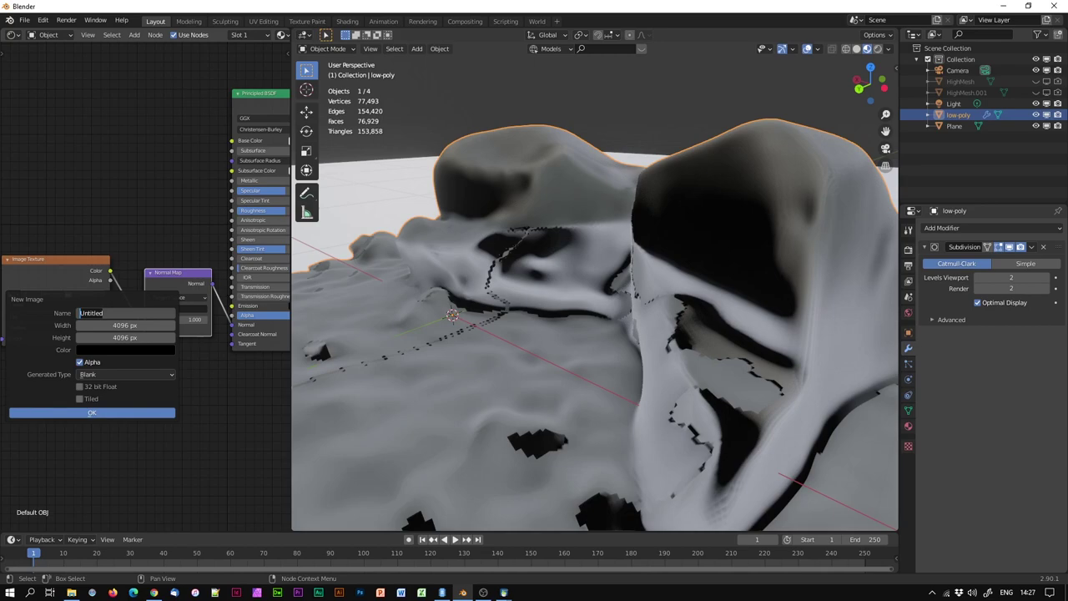
text(Rock5No)
key(Return)
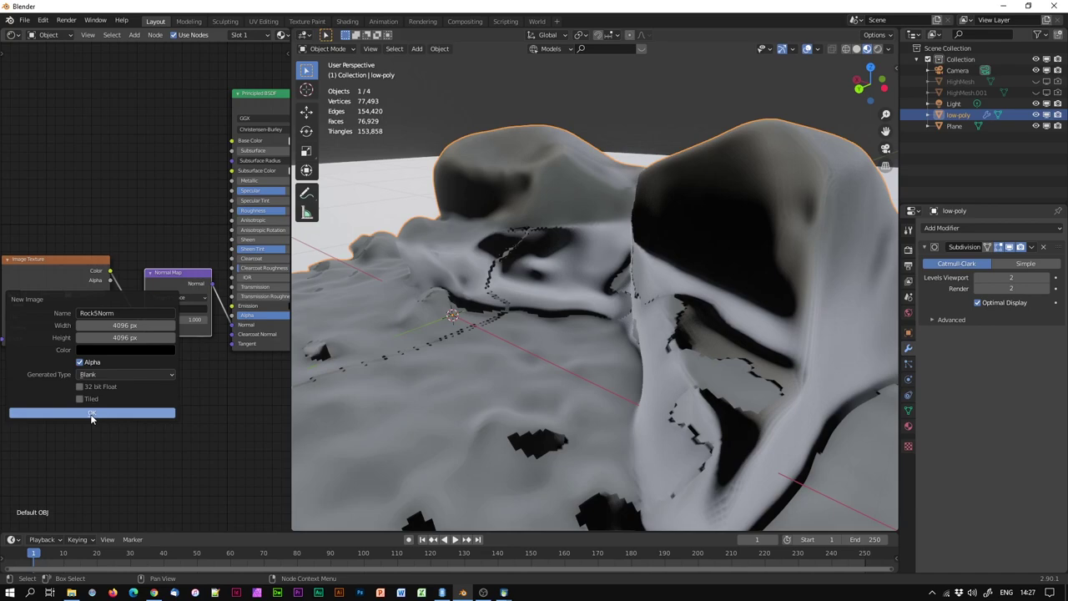
click(92, 415)
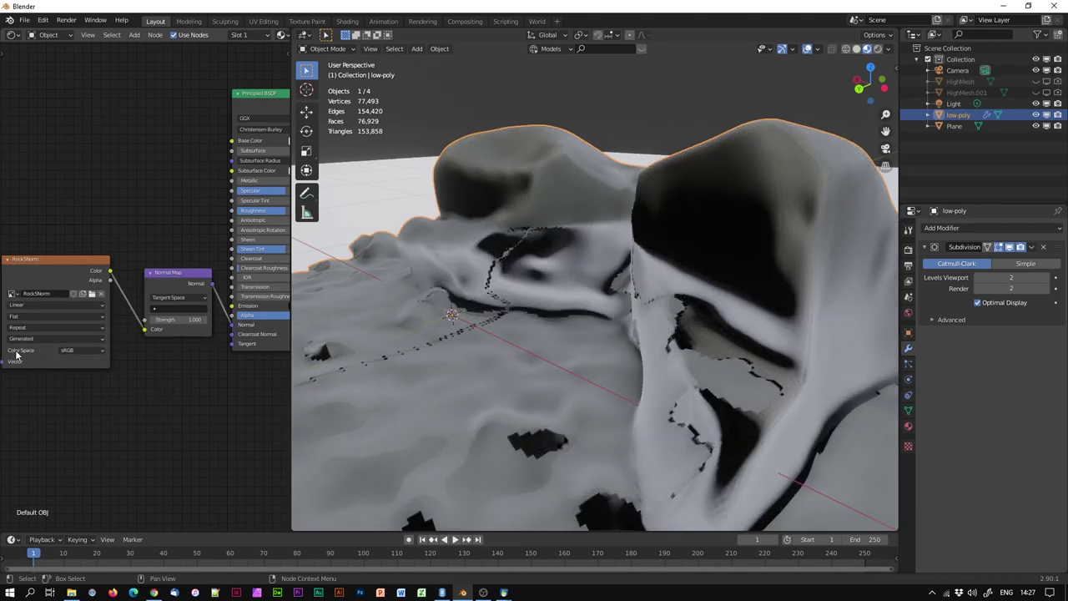
click(91, 351)
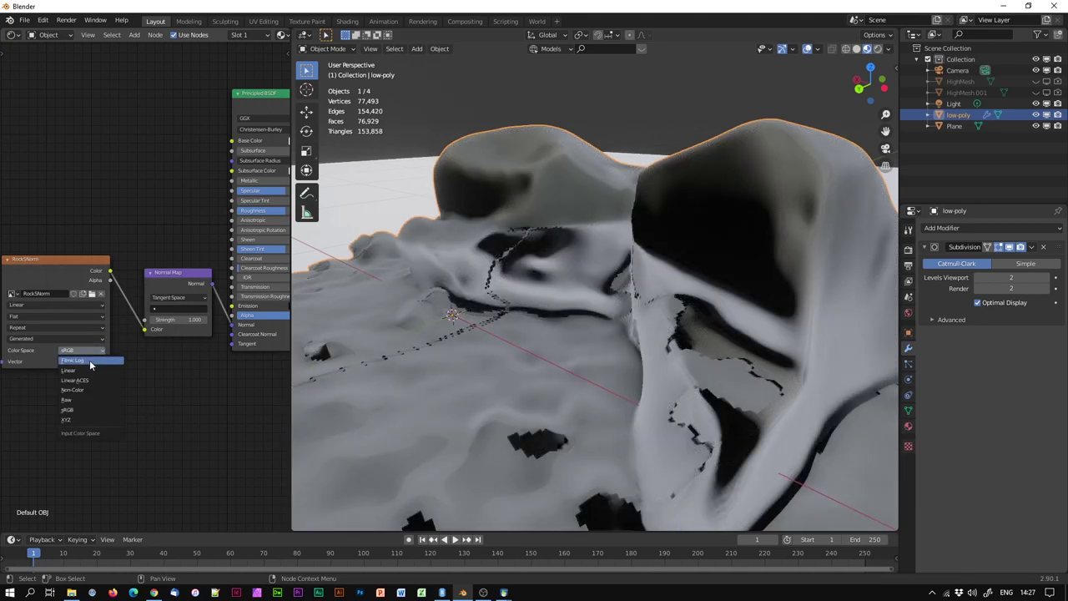
click(79, 390)
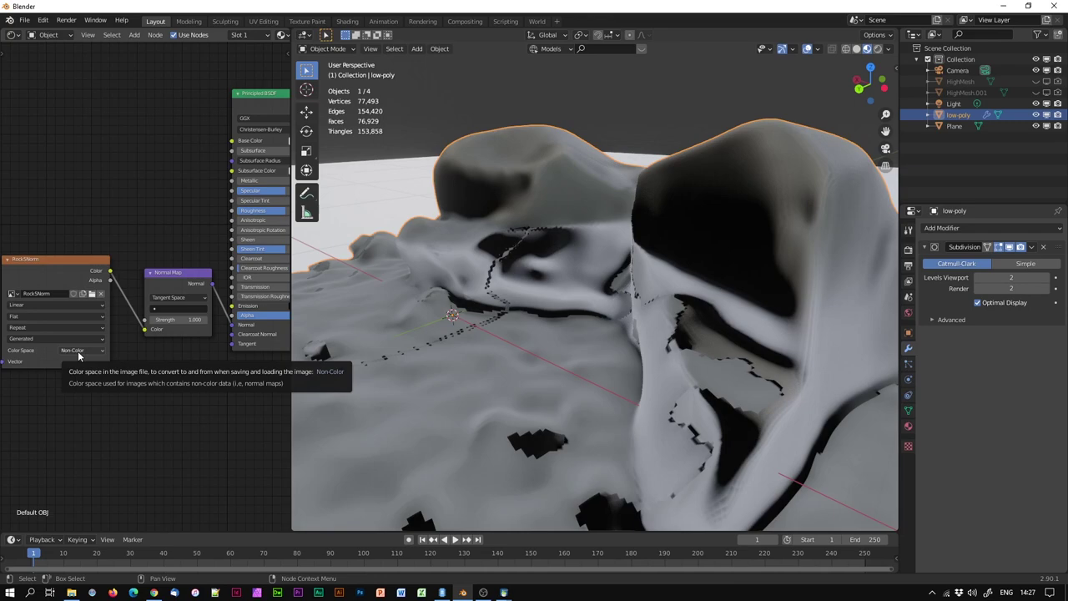
Enter Edit Mode on the low-poly mesh and examine its quad layout from several sides.
scroll(626, 354, down, 4)
middle_drag(646, 349, 577, 373)
click(607, 324)
click(608, 326)
key(Tab)
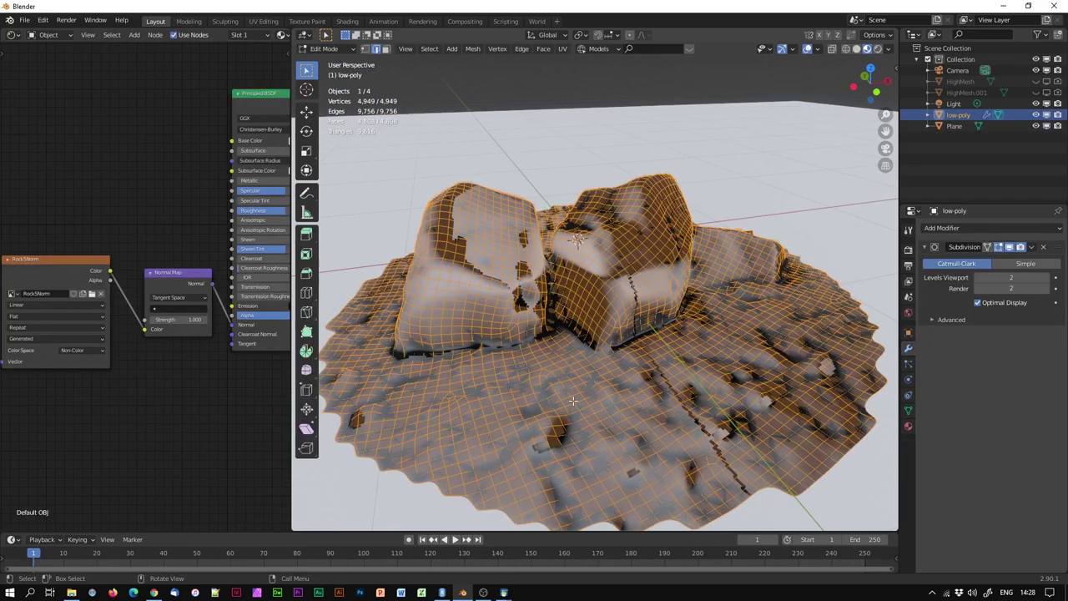
middle_drag(713, 363, 656, 413)
middle_drag(509, 408, 514, 362)
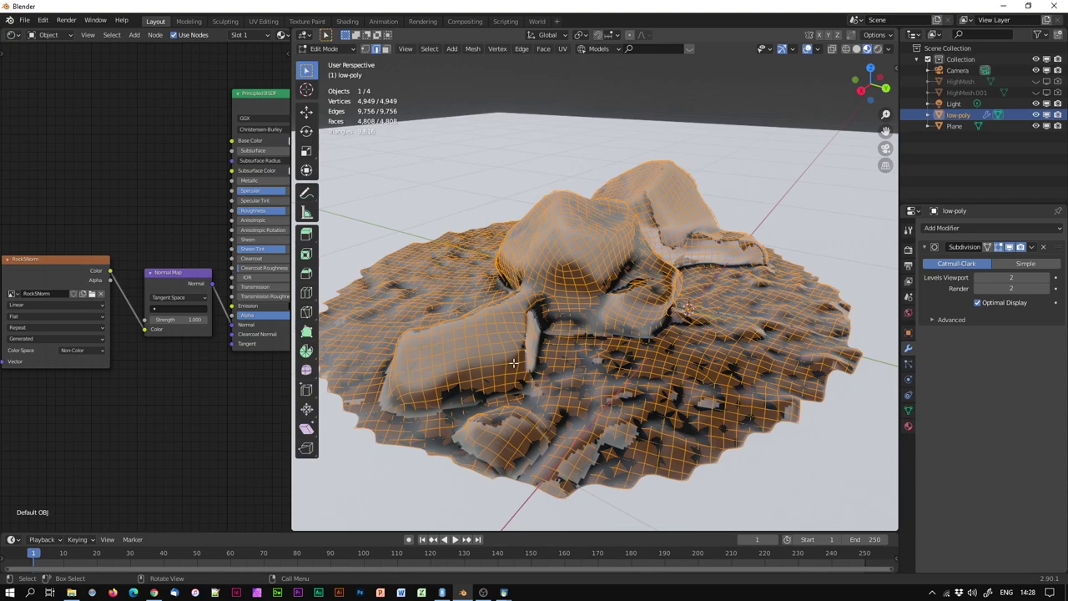
In edge selection, replace the full-mesh selection with the edge loop running across the ground towards the rock.
middle_drag(606, 342, 563, 338)
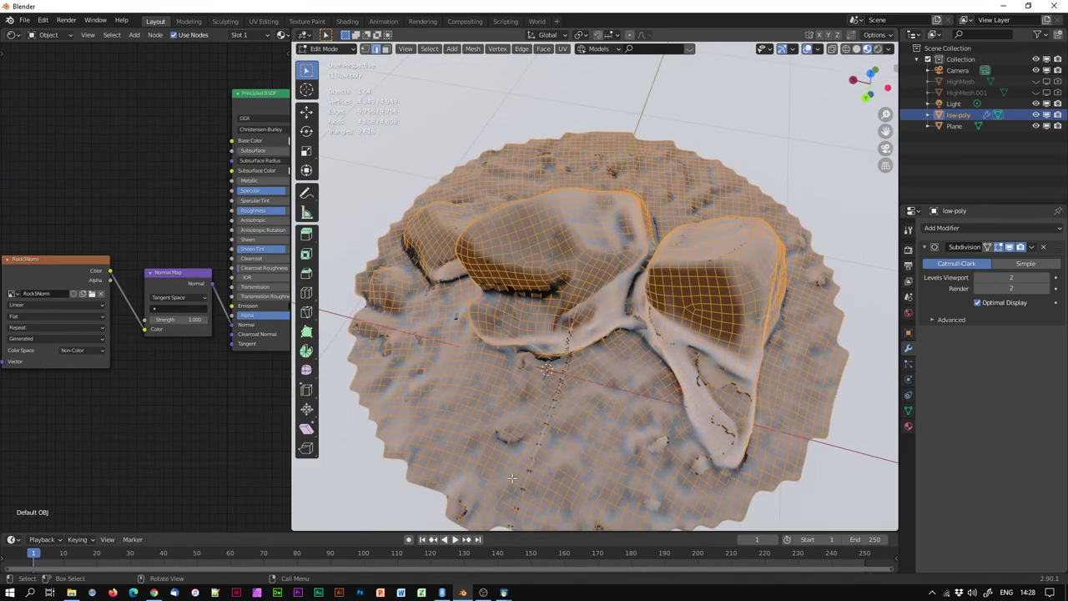
middle_drag(609, 380, 546, 338)
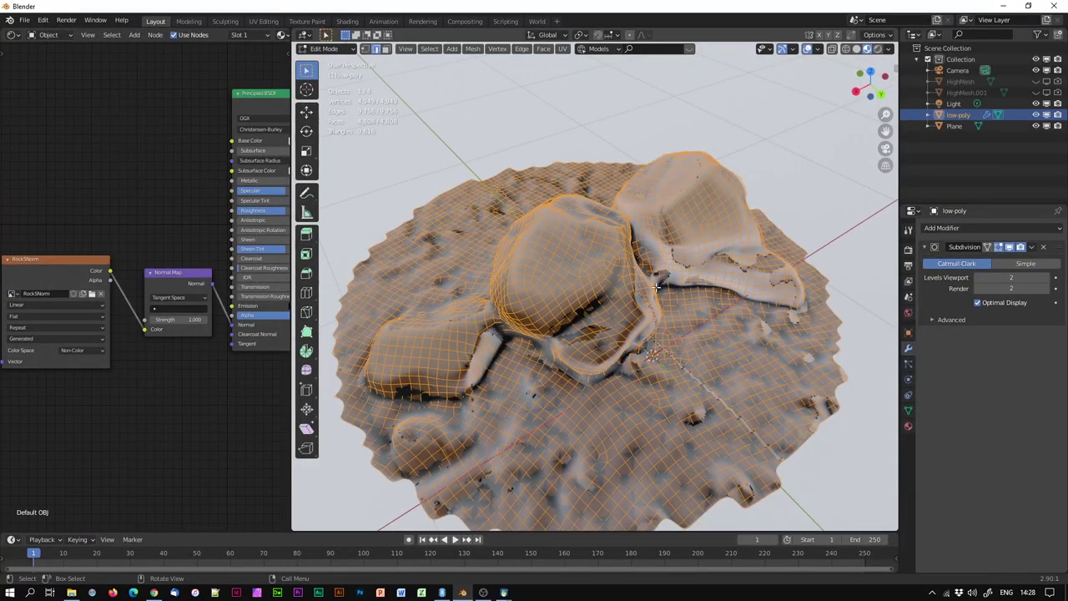
middle_drag(700, 314, 607, 472)
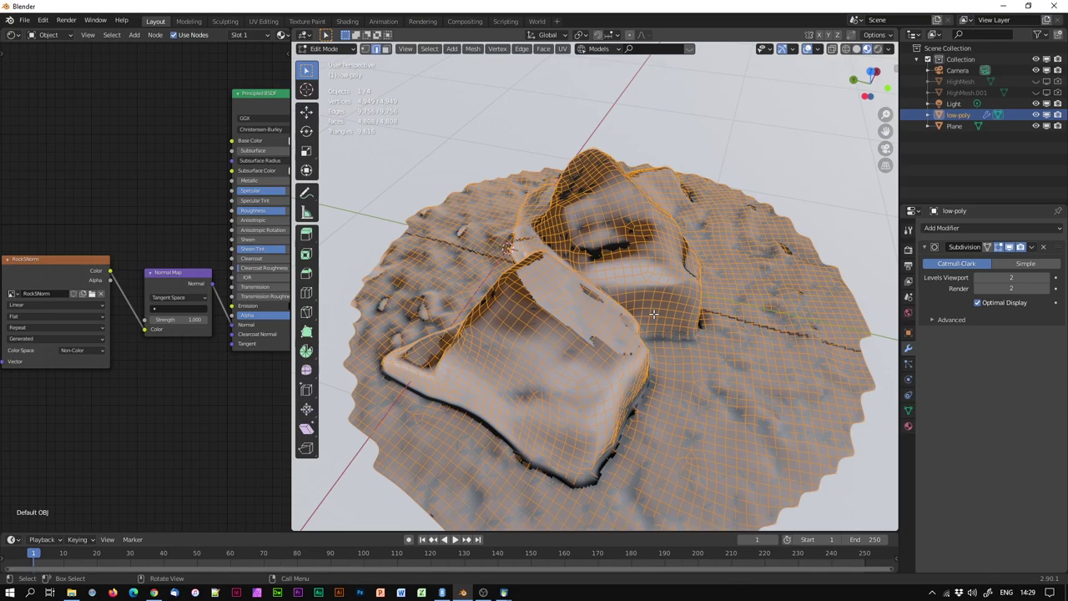
middle_drag(695, 340, 644, 367)
scroll(638, 328, up, 5)
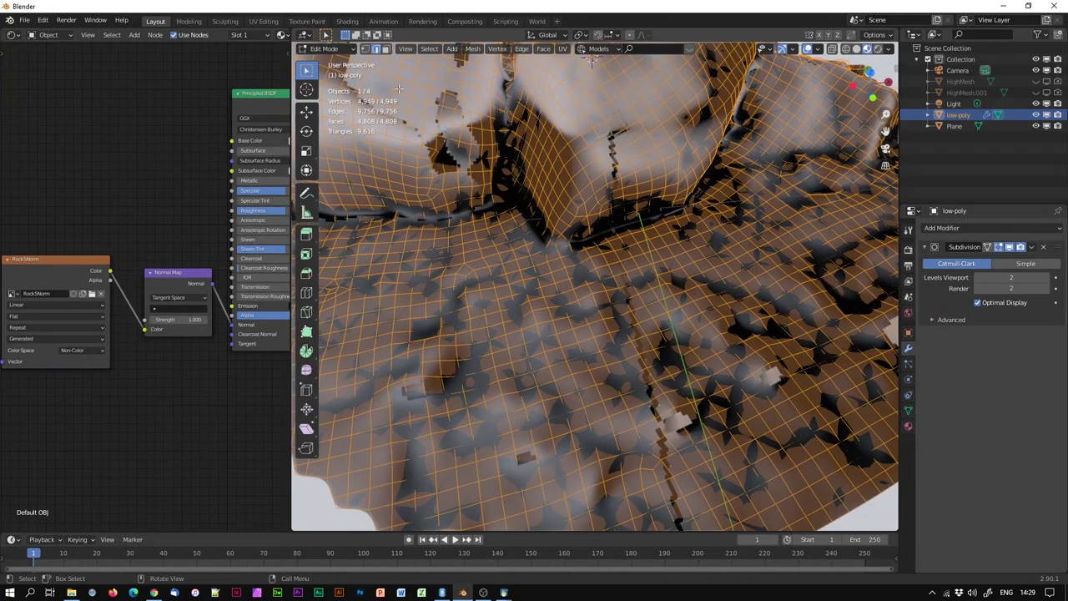
click(375, 49)
click(654, 325)
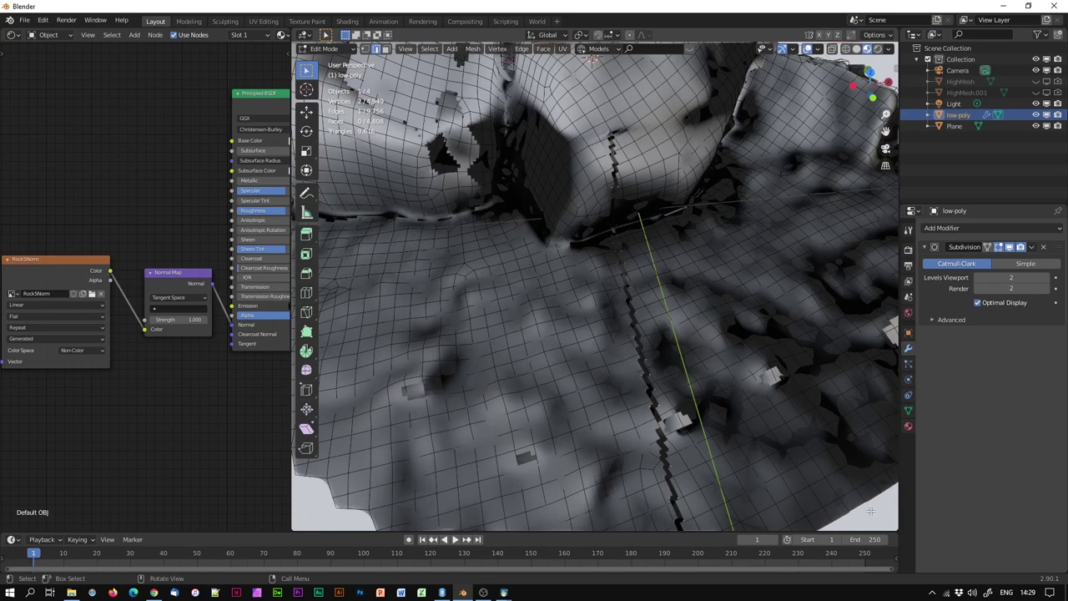
alt+click(656, 294)
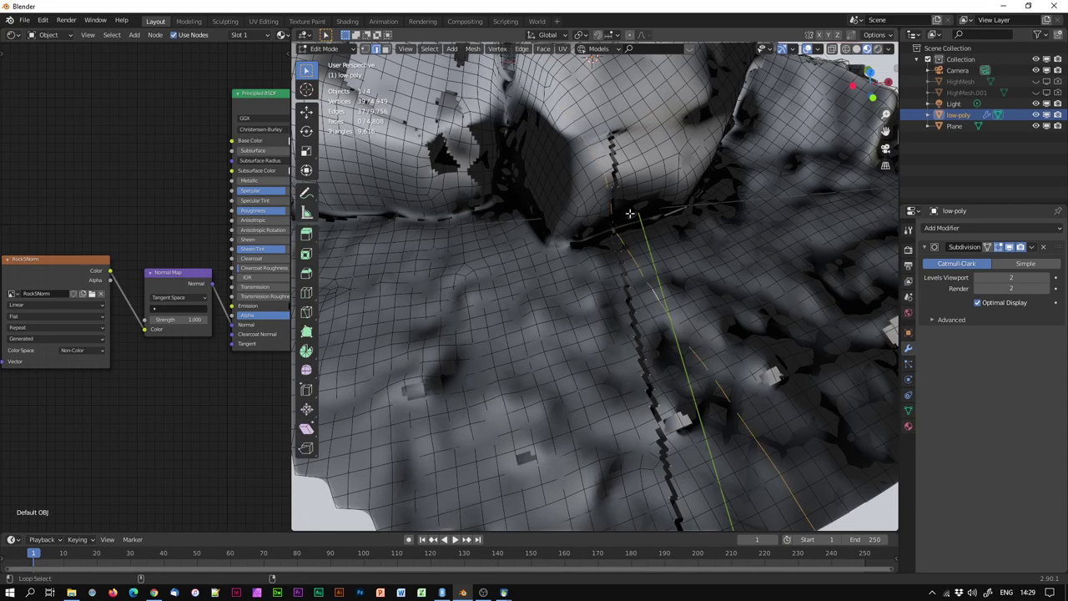
Circle-deselect the part of the edge loop that climbs the rock, keeping only its ground section.
scroll(675, 344, down, 10)
middle_drag(675, 344, 635, 354)
scroll(676, 356, up, 8)
middle_drag(757, 365, 558, 179)
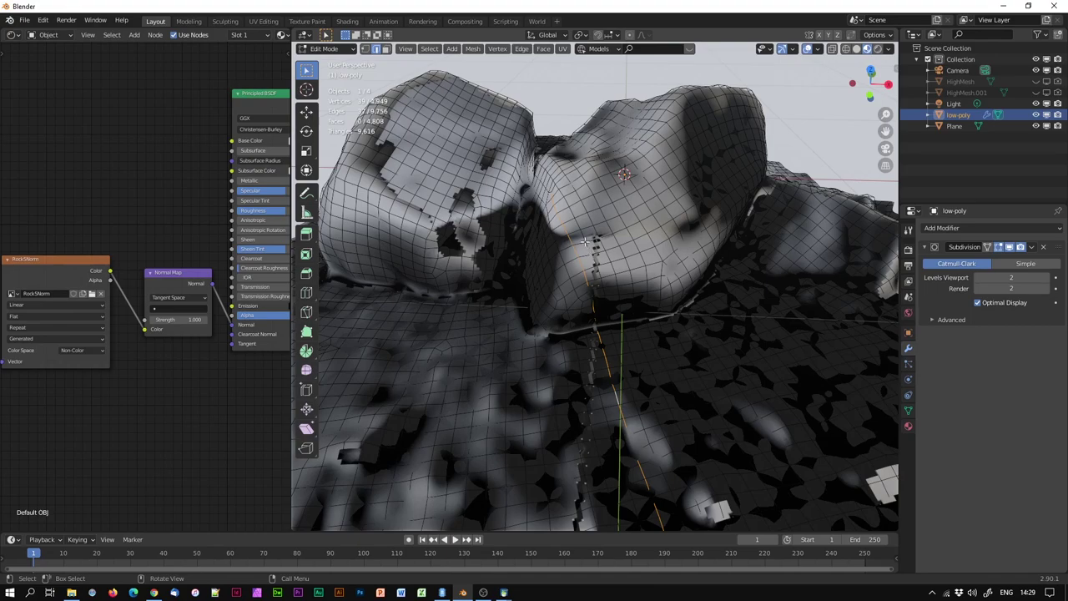
key(c)
scroll(591, 247, up, 6)
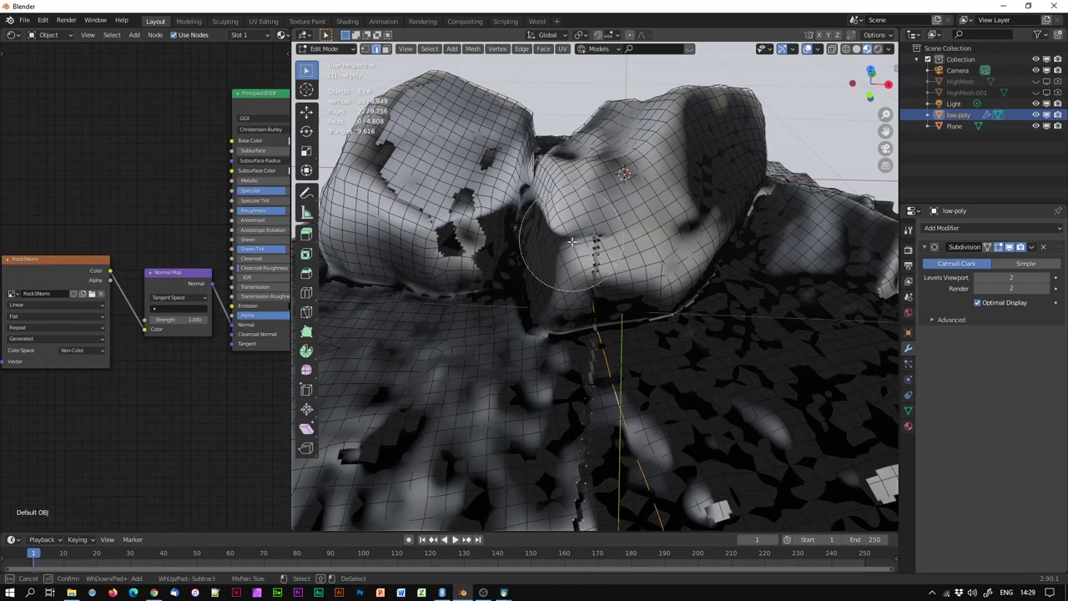
key(Escape)
Hide the Subdivision modifier's effect in the viewport and switch to solid shading.
key(KP_Decimal)
middle_drag(704, 390, 622, 334)
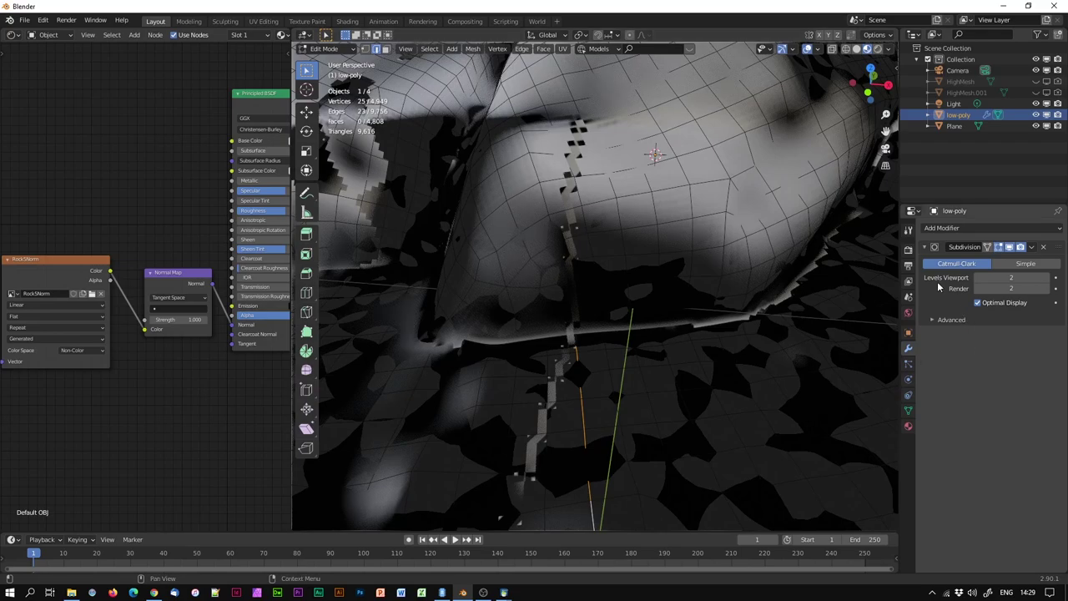
click(1010, 248)
click(1010, 247)
middle_drag(659, 315, 626, 275)
click(857, 49)
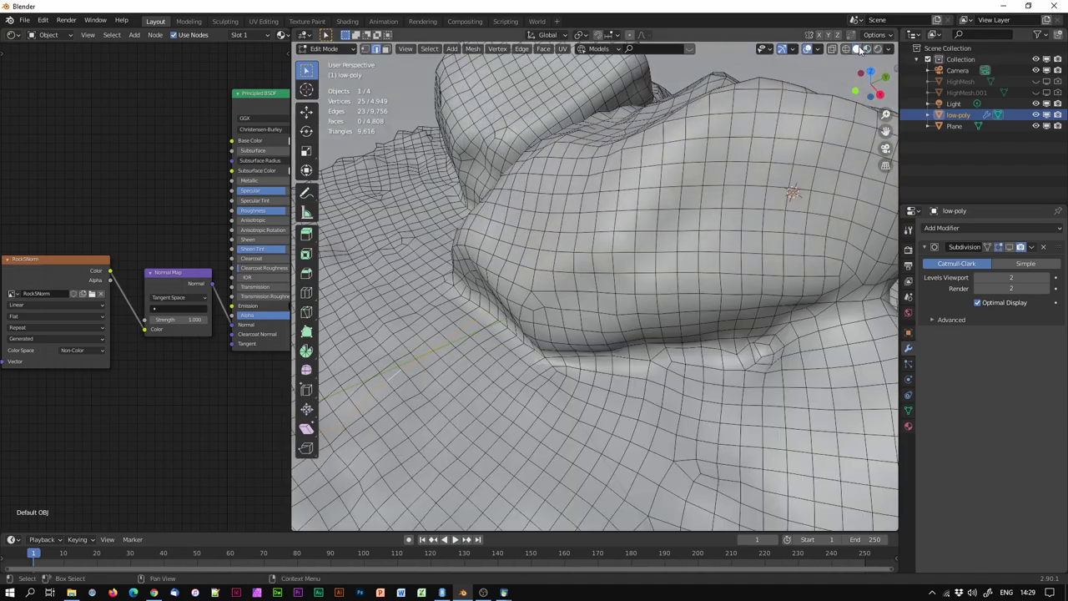
drag(868, 80, 855, 90)
Extend the ground edge selection with the edge loops following the rock's base.
middle_drag(744, 178, 697, 355)
key(c)
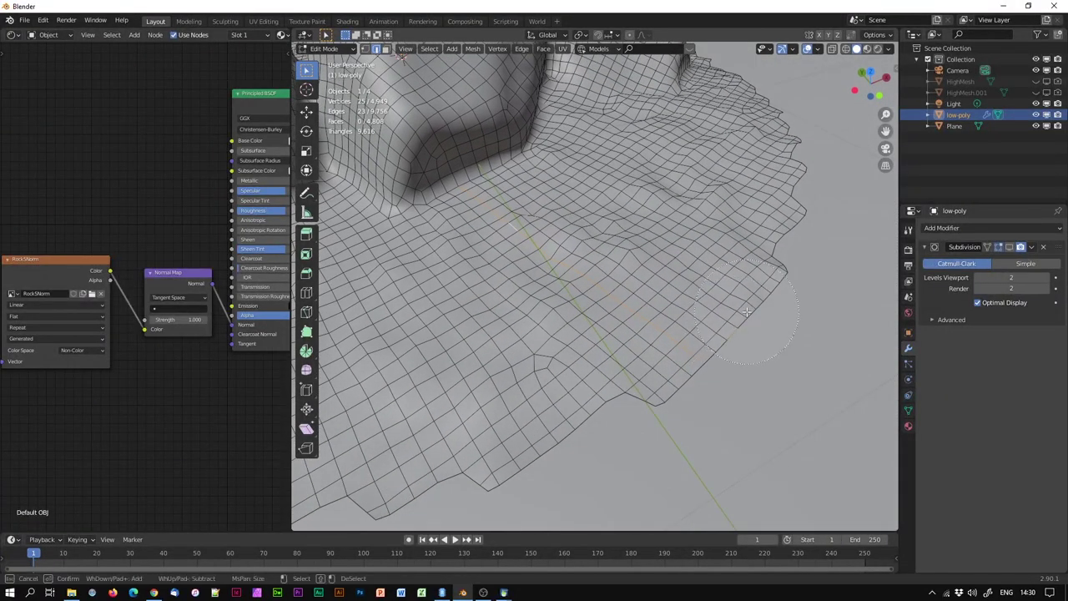
key(Escape)
middle_drag(769, 332, 600, 252)
alt+shift+click(582, 224)
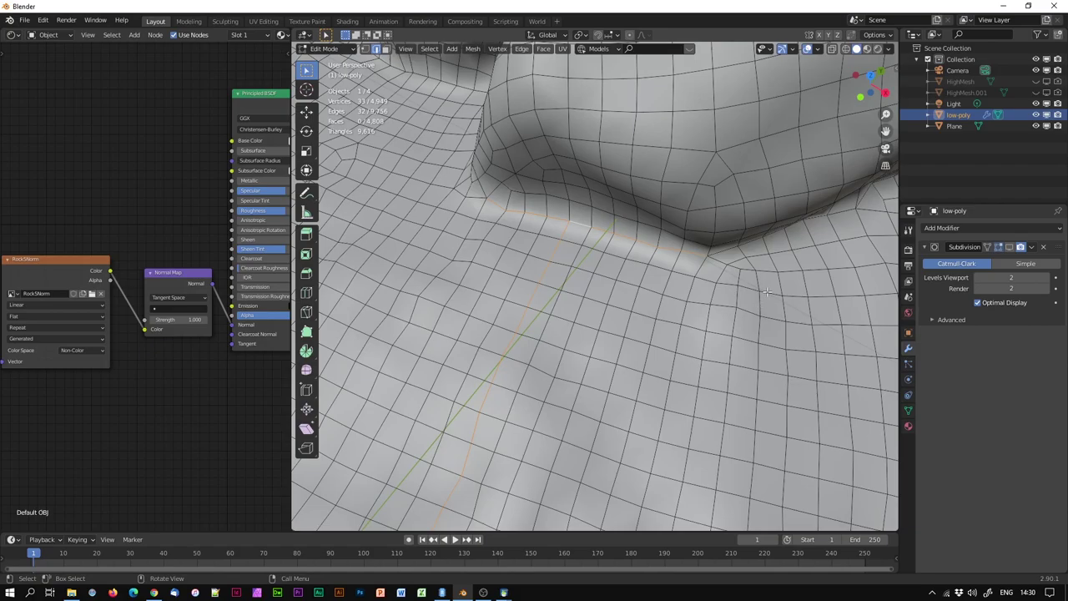
alt+shift+click(733, 248)
middle_drag(733, 249, 568, 259)
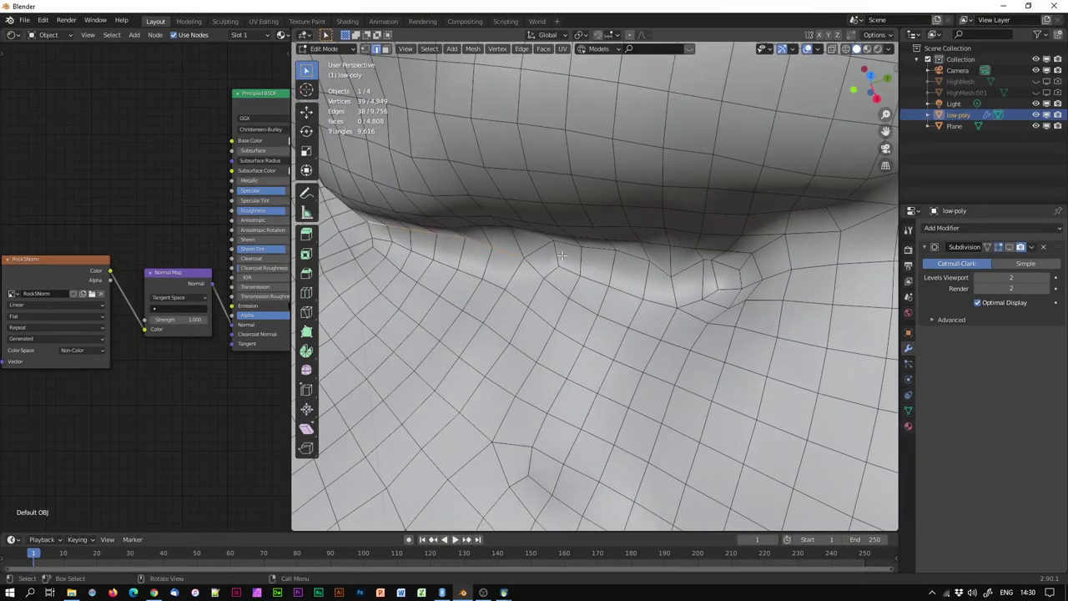
Knife a connecting edge across the face where the base loop ends and extend the edge selection along the rock's foot.
key(k)
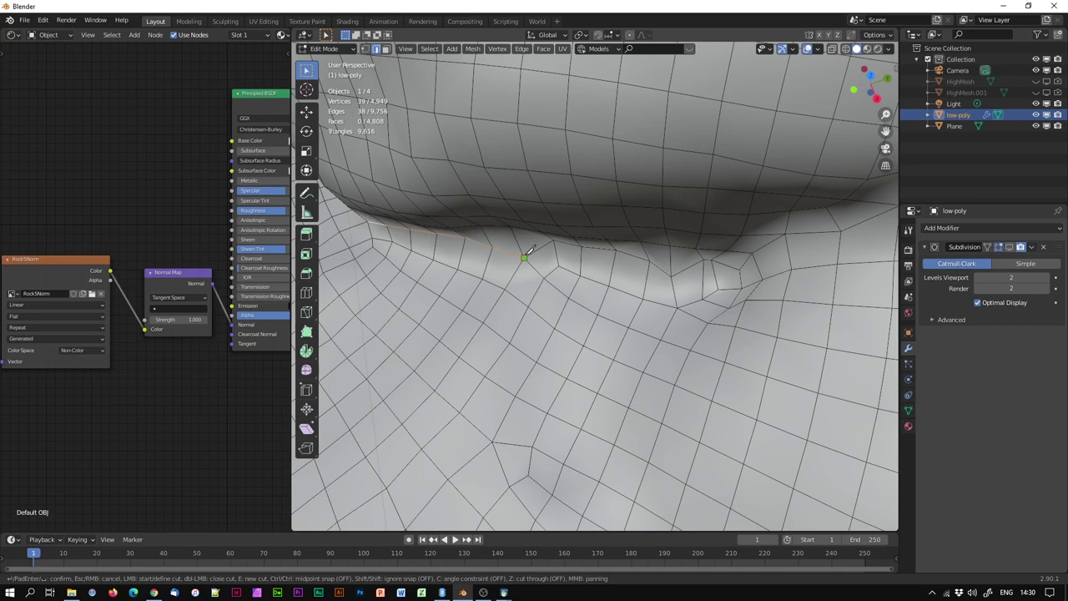
click(525, 257)
click(560, 265)
key(Return)
ctrl+click(678, 306)
mouse_move(696, 318)
middle_down()
mouse_move(715, 318)
mouse_move(695, 342)
mouse_move(707, 322)
middle_up()
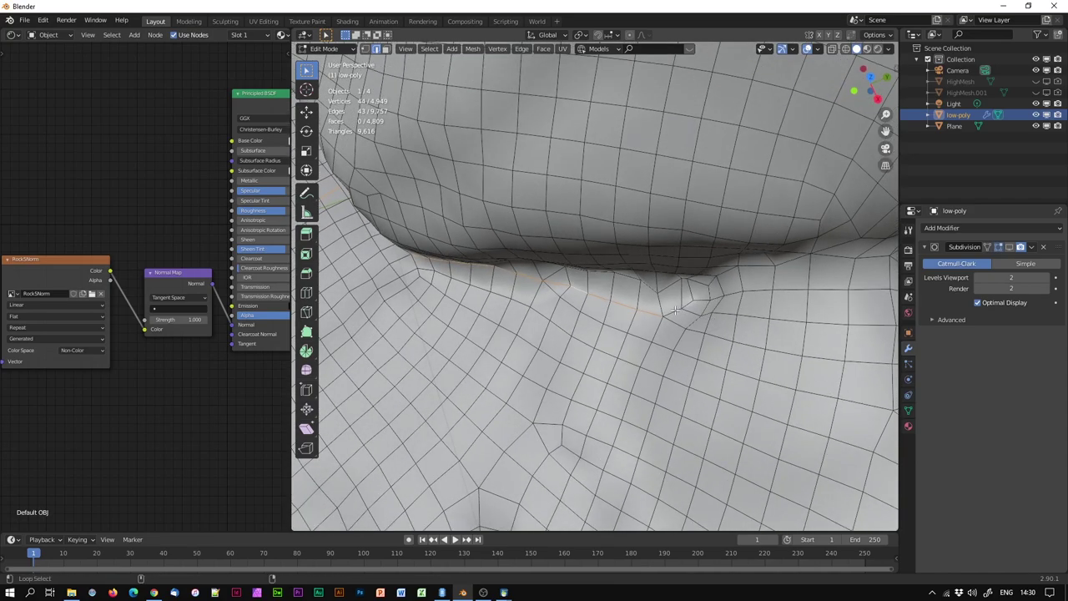
alt+shift+click(730, 304)
Knife a short edge across the small face at the base's bend and continue the edge path around the rock.
scroll(799, 306, down, 5)
middle_drag(801, 318, 754, 321)
scroll(742, 320, up, 5)
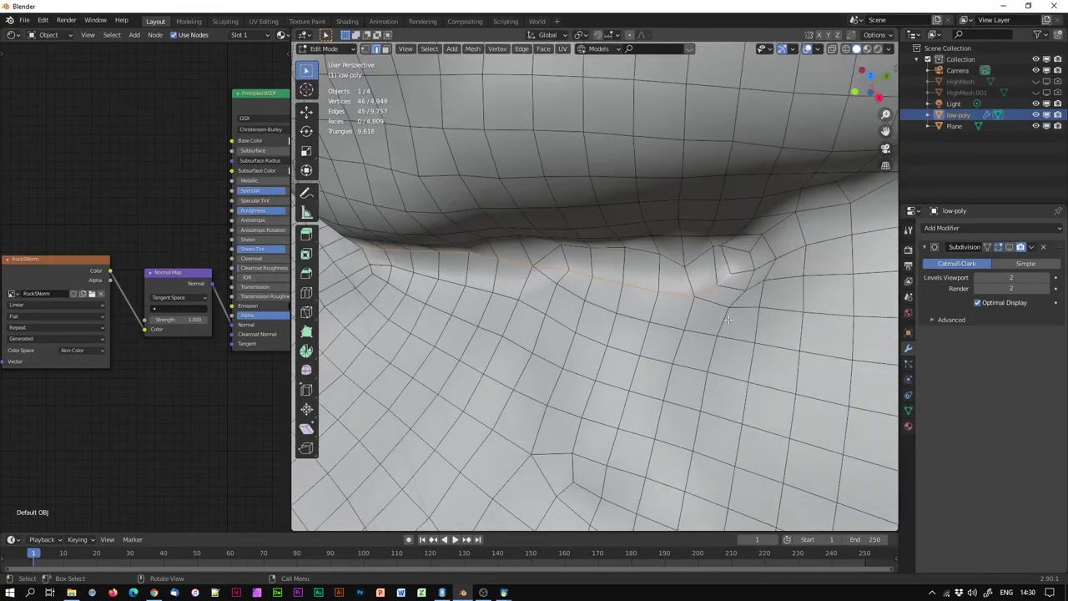
key(k)
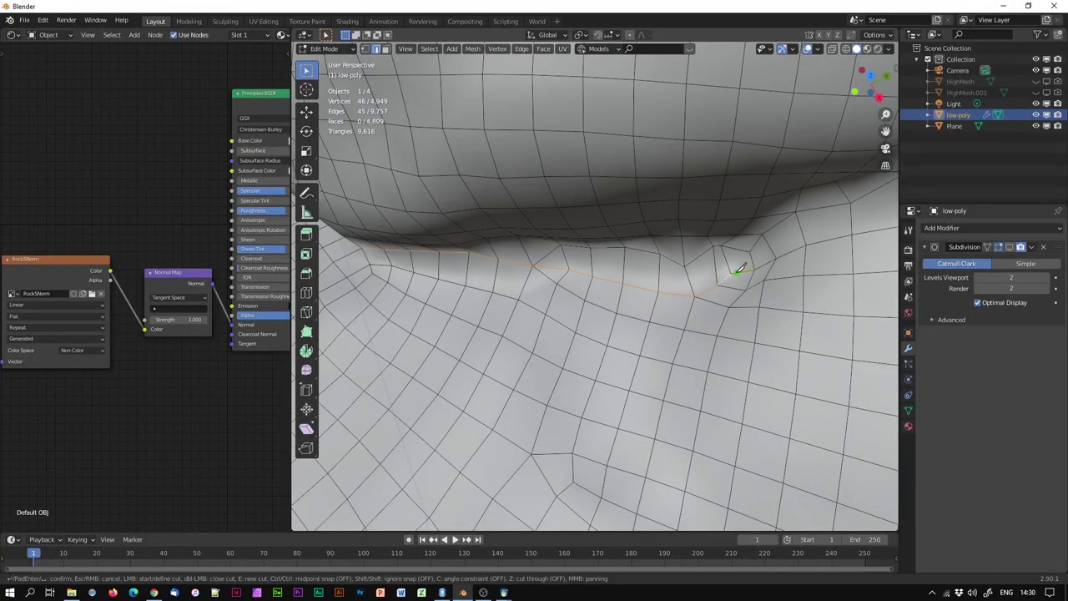
click(730, 273)
click(751, 251)
key(Return)
ctrl+click(850, 204)
middle_drag(850, 203, 608, 214)
ctrl+click(643, 240)
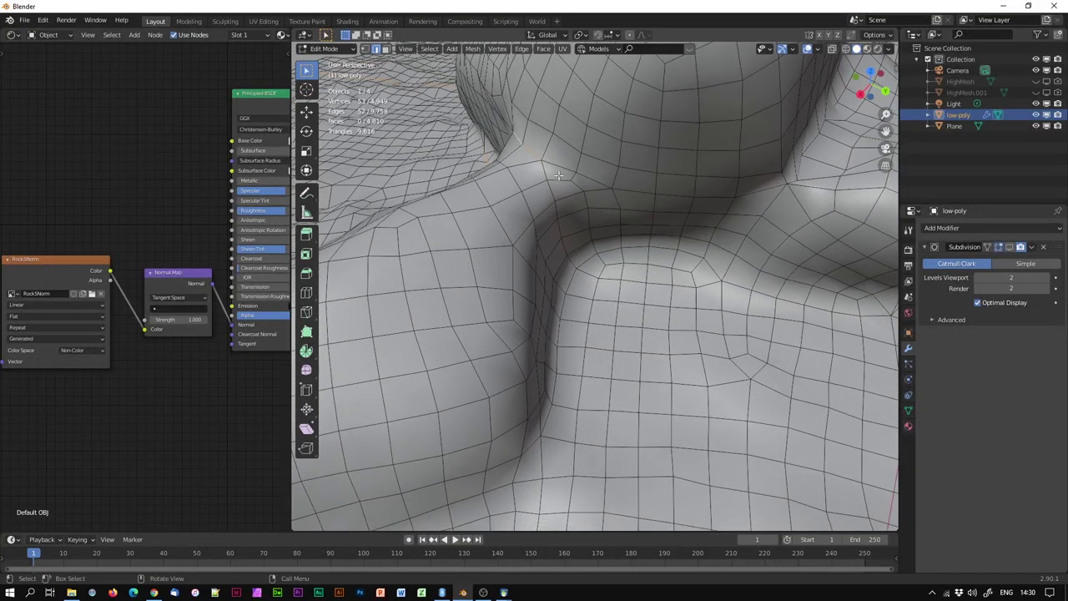
Extend the edge path down through the crease between the rocks and add the loop curving along the rock's base.
ctrl+click(556, 208)
ctrl+click(556, 217)
ctrl+click(558, 226)
ctrl+click(563, 241)
ctrl+click(576, 262)
alt+shift+click(637, 238)
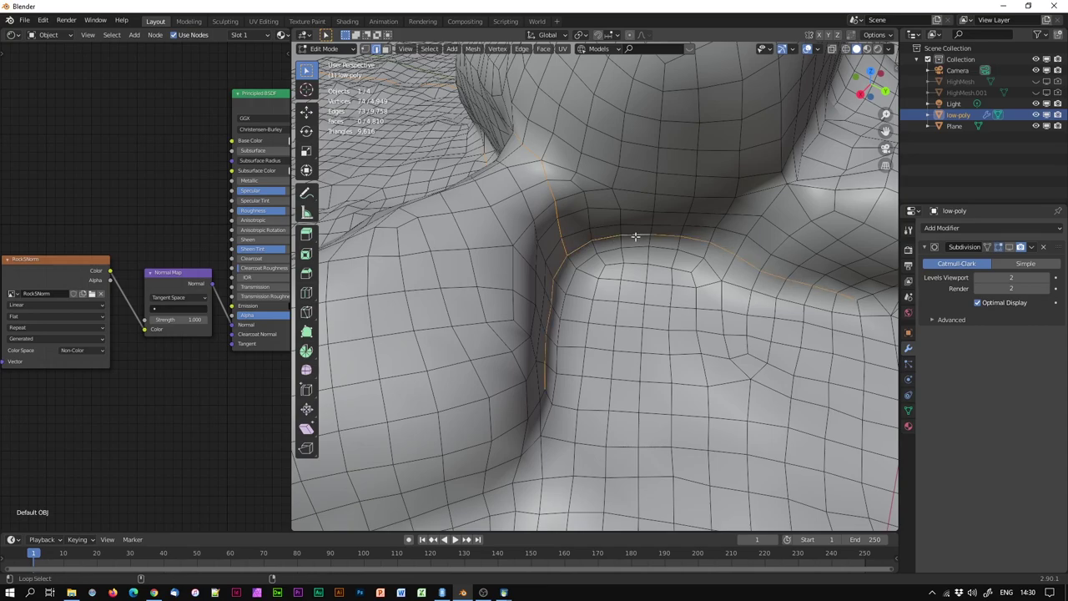
Deselect the surplus loop edges and knife a diagonal edge joining the rock's base loop to the ground vertex.
middle_drag(544, 285, 567, 297)
key(c)
mouse_move(497, 301)
middle_down()
mouse_move(507, 293)
mouse_move(507, 362)
mouse_move(432, 311)
mouse_move(481, 293)
middle_up()
right_click(507, 362)
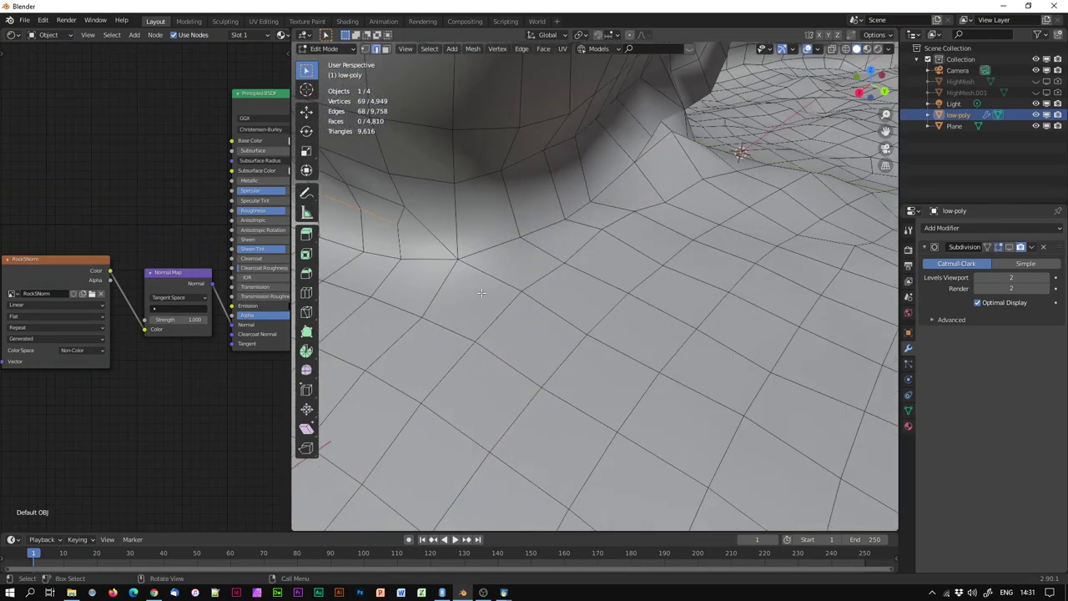
key(k)
click(397, 221)
click(457, 257)
key(Return)
Add further edge loops around the rocks to the seam selection.
middle_drag(543, 231, 625, 293)
middle_drag(613, 187, 556, 242)
alt+shift+click(563, 170)
middle_drag(563, 170, 502, 242)
middle_drag(566, 281, 577, 318)
alt+shift+click(641, 351)
Knife one more short connecting edge to bridge the gap in the seam path.
key(k)
click(482, 236)
click(491, 258)
key(Return)
Mark all the selected edges as seams.
scroll(560, 295, down, 5)
middle_drag(578, 336, 616, 253)
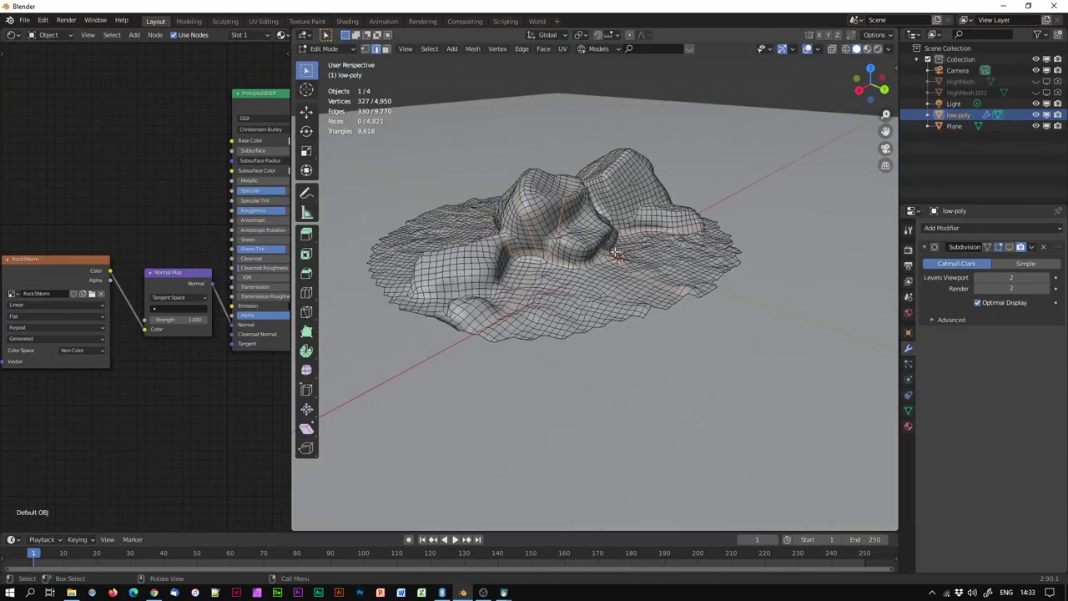
right_click(564, 210)
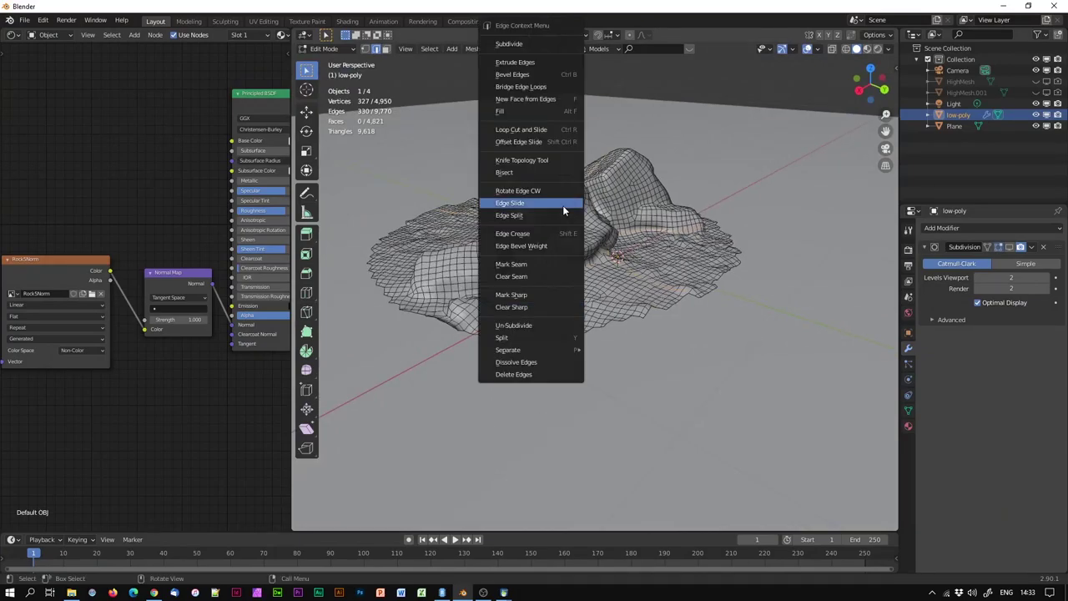
click(539, 265)
Select the missing edge in the seam line between the rocks and mark it as a seam.
middle_drag(539, 265, 579, 286)
scroll(528, 322, up, 4)
scroll(567, 289, up, 5)
click(558, 301)
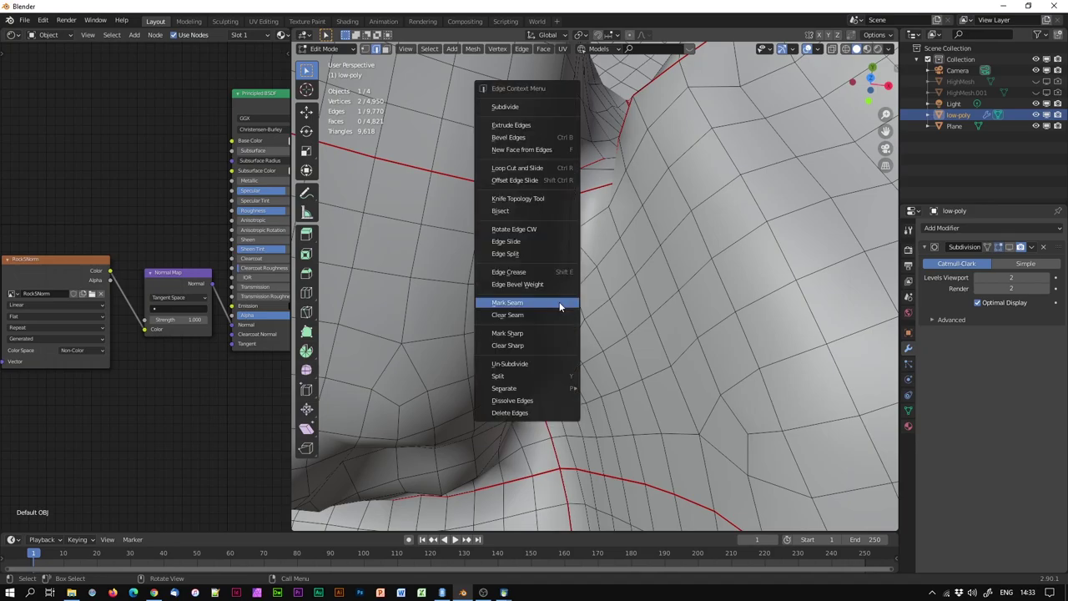
click(560, 303)
middle_drag(560, 305, 489, 289)
scroll(490, 289, down, 3)
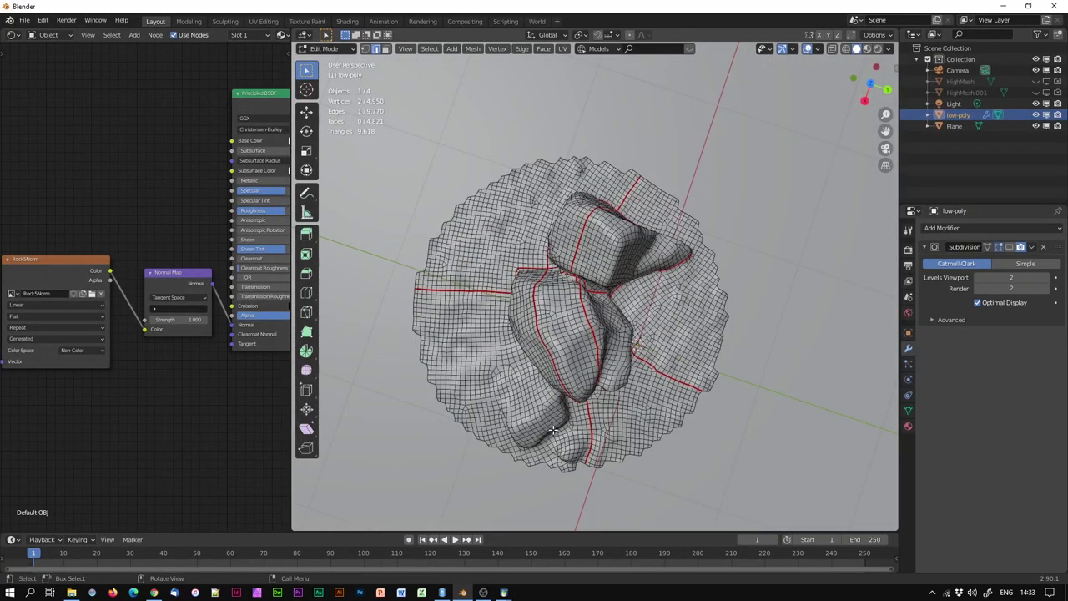
Select all faces of the low-poly mesh in face selection and UV unwrap them along the seams.
middle_drag(592, 464, 634, 311)
middle_drag(553, 282, 527, 311)
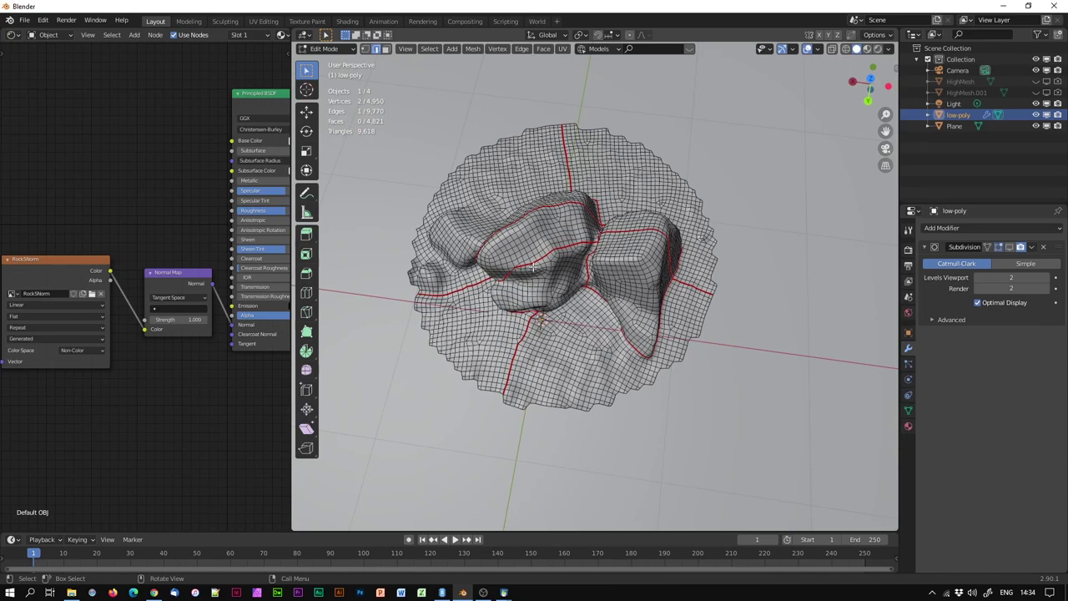
click(386, 49)
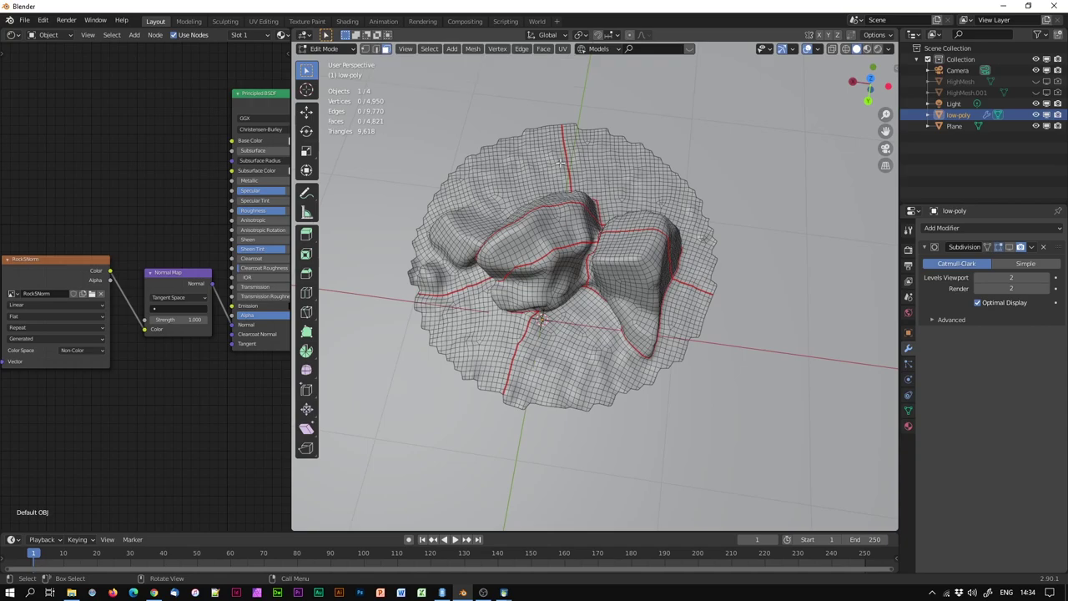
key(a)
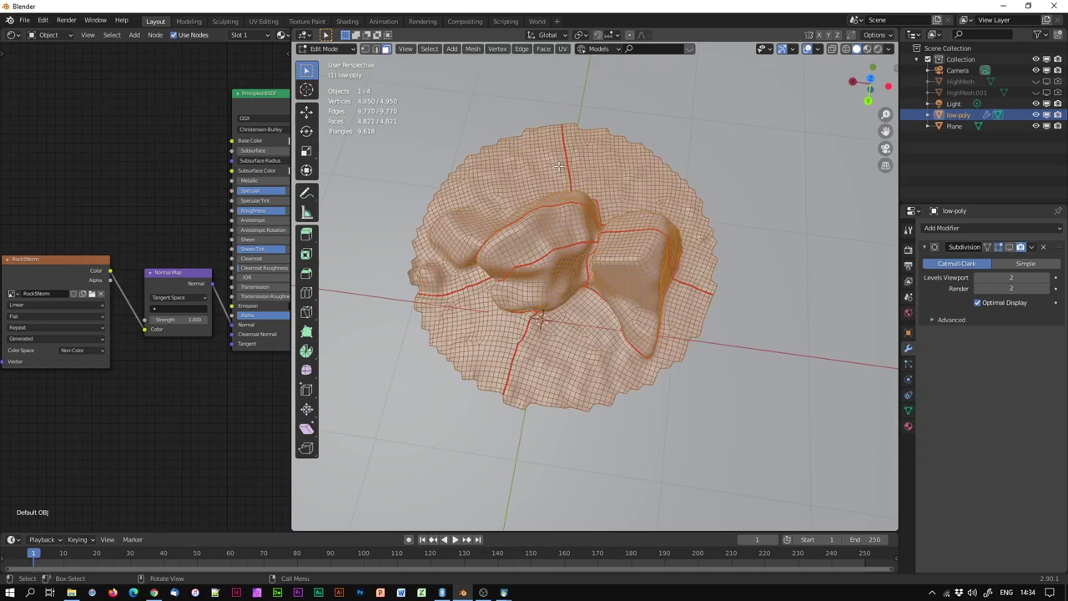
middle_drag(559, 166, 561, 241)
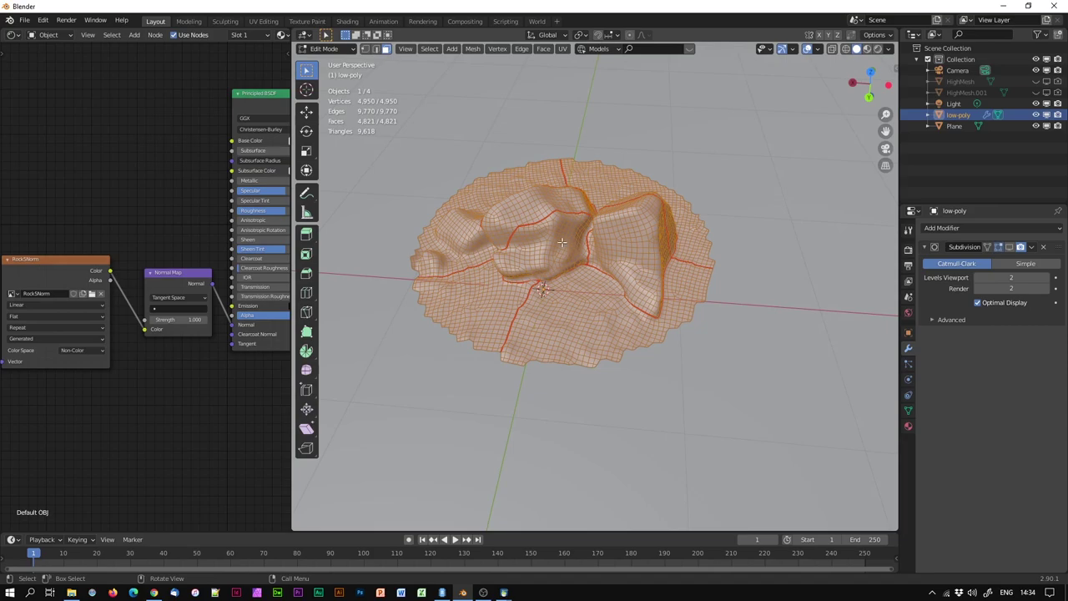
key(u)
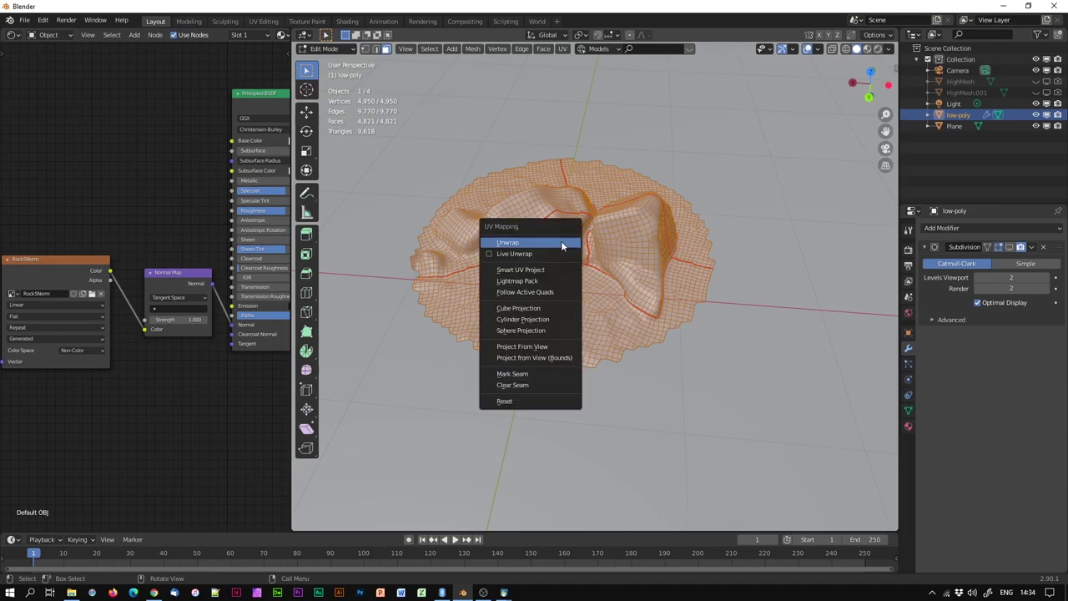
click(518, 243)
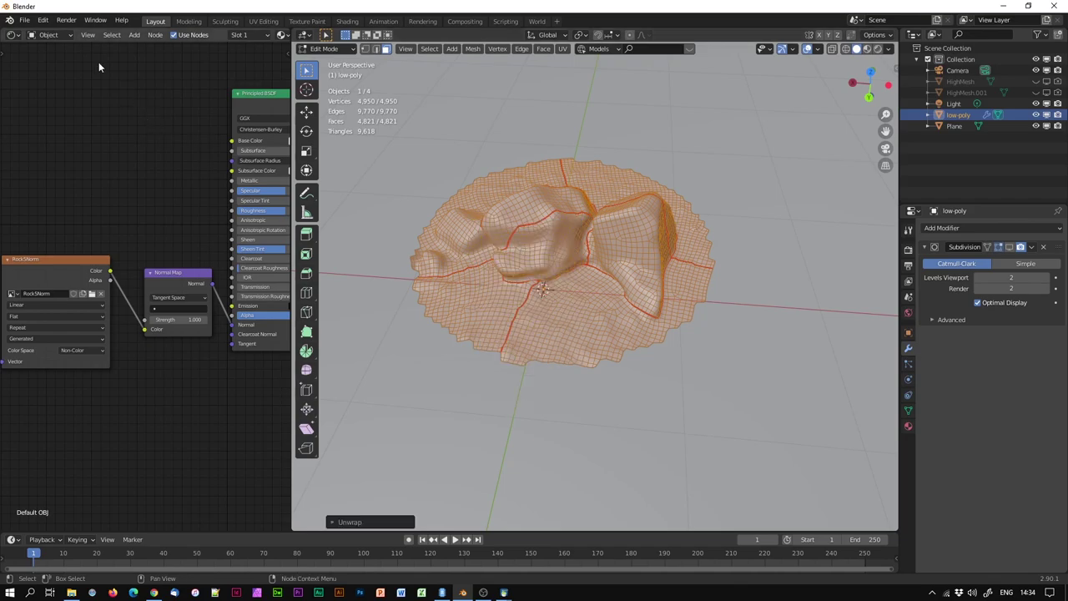
Change the Shader Editor area to the UV Editor and frame the unwrapped islands.
click(12, 35)
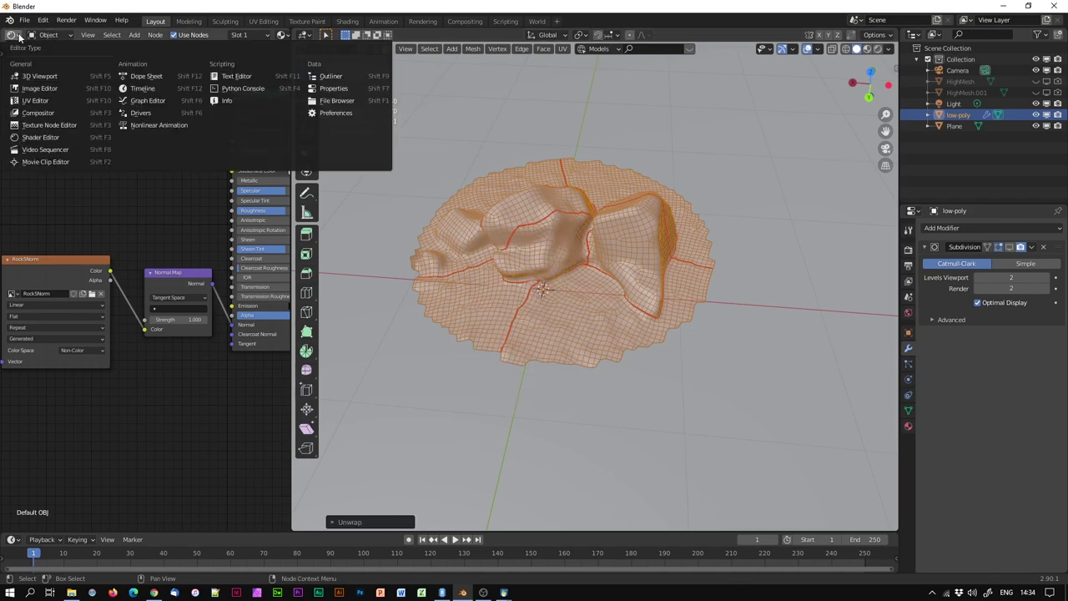
click(35, 101)
scroll(61, 142, down, 6)
scroll(185, 302, up, 2)
scroll(209, 286, down, 2)
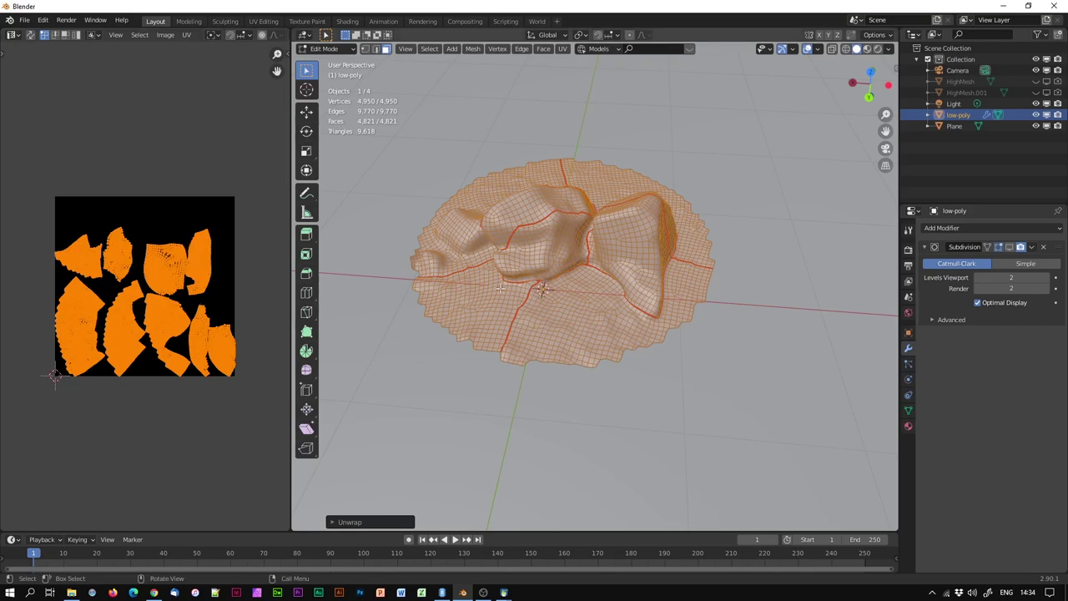
scroll(251, 363, up, 2)
scroll(157, 274, down, 1)
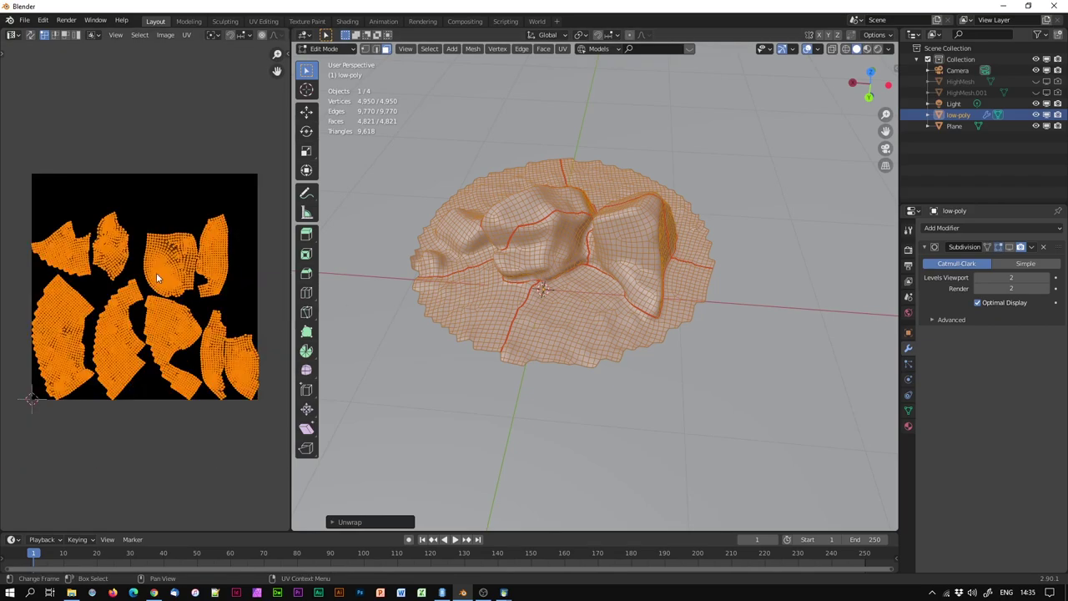
Move the lower-right UV island to the free space along the upper edge of the UV square and rotate it about -78 degrees.
click(68, 235)
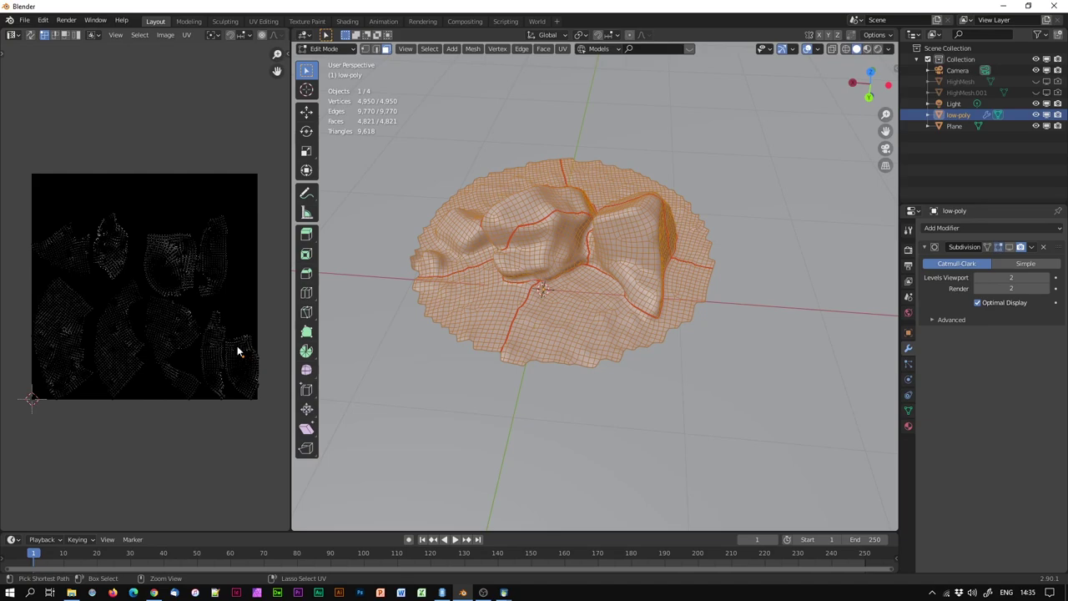
key(l)
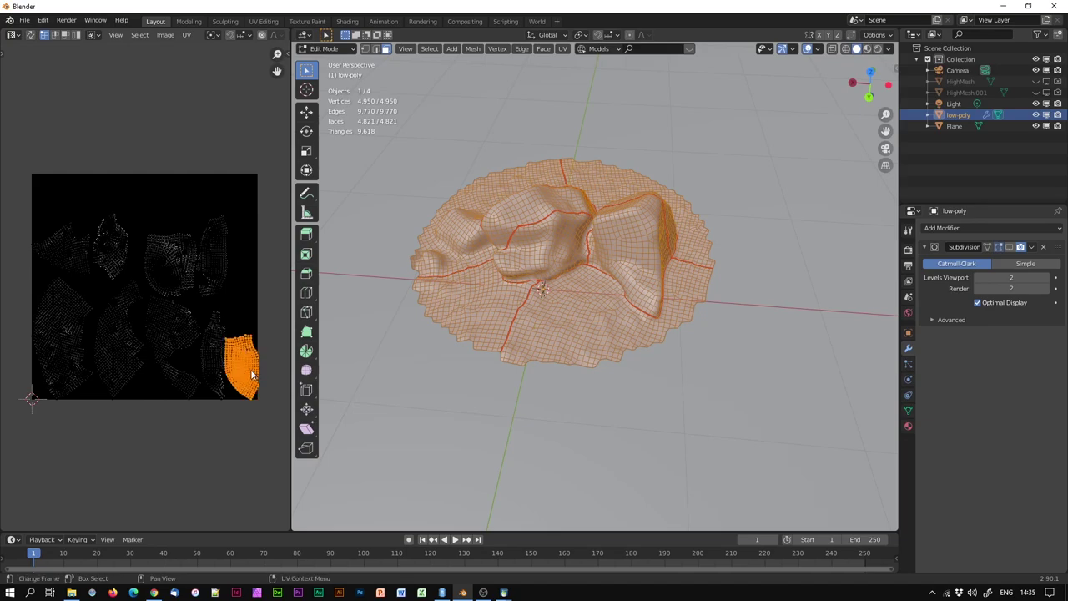
key(g)
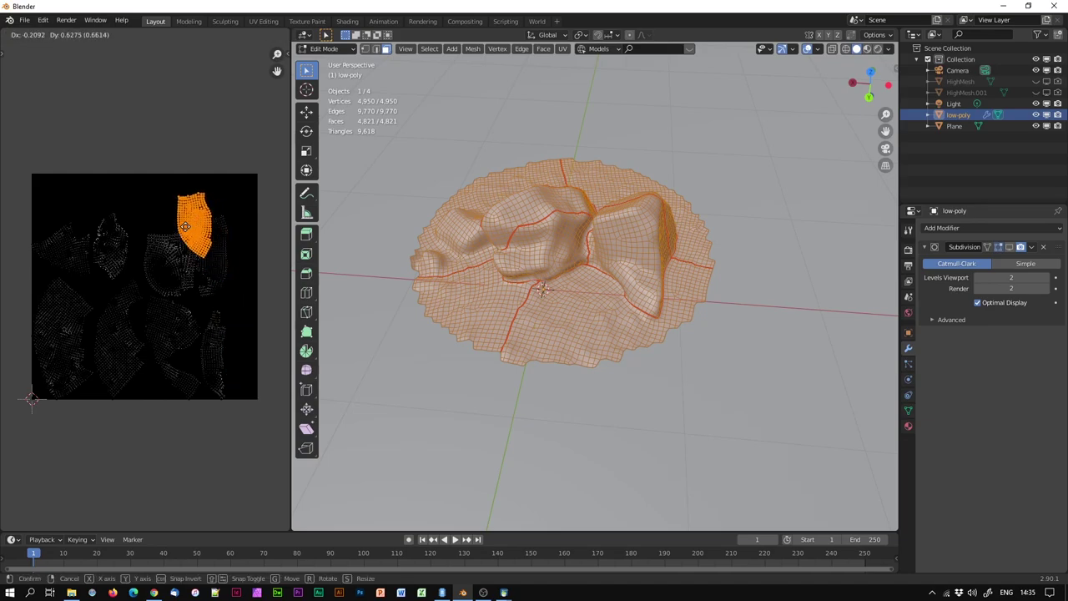
click(192, 270)
key(r)
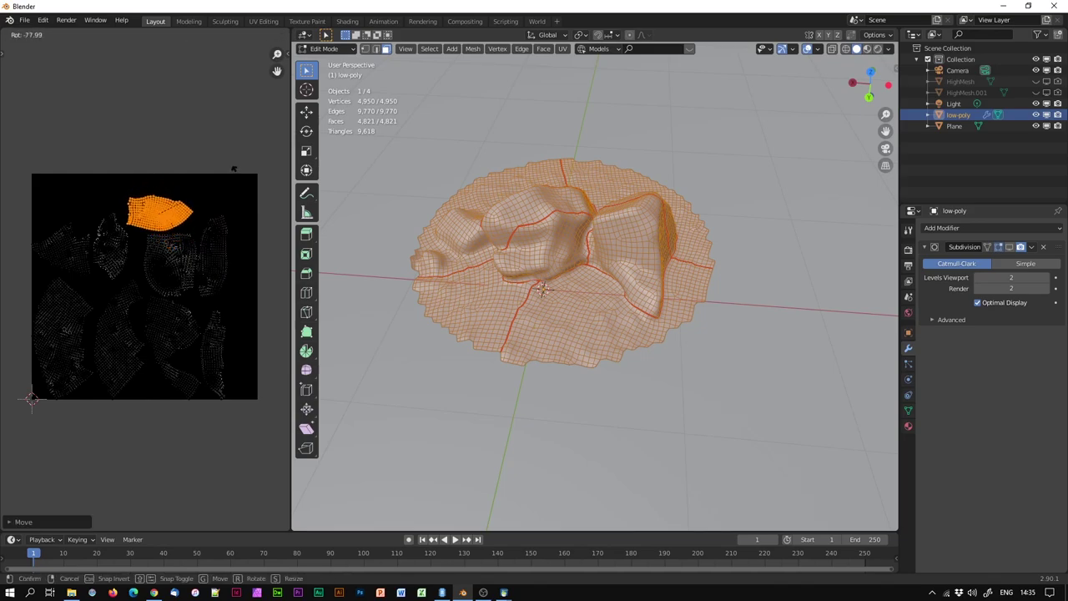
click(192, 309)
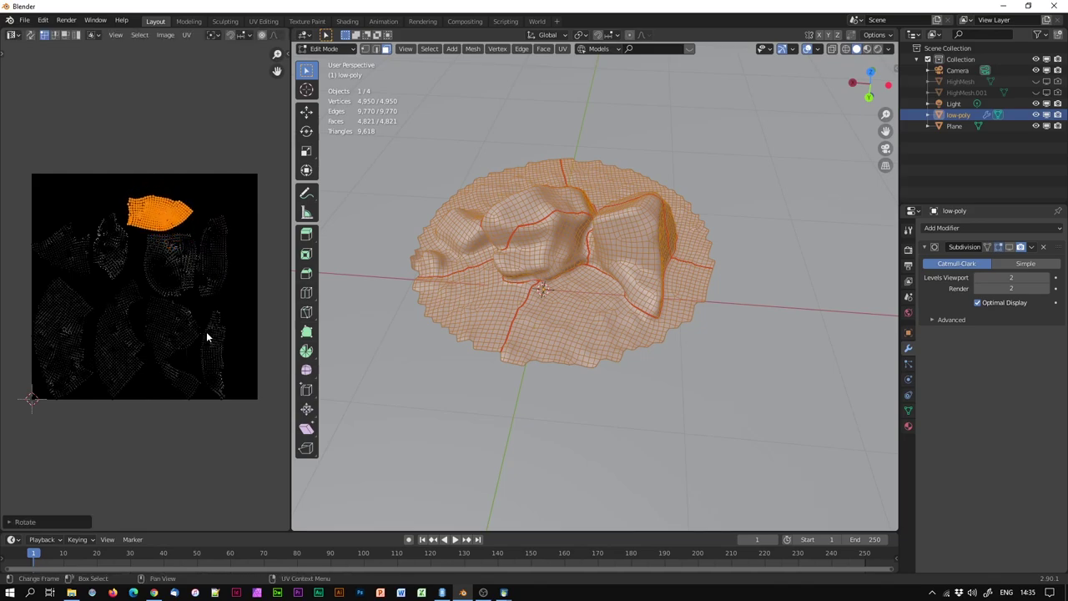
Select the whole tall UV island at the upper right and nudge it slightly away from its neighbouring island.
click(218, 278)
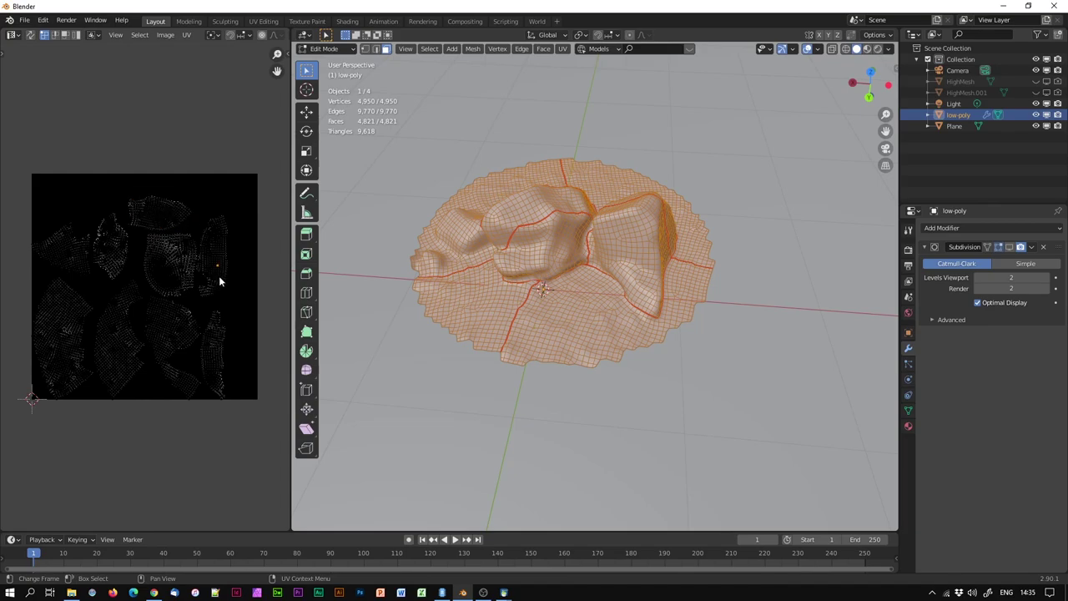
key(ctrl+l)
key(g)
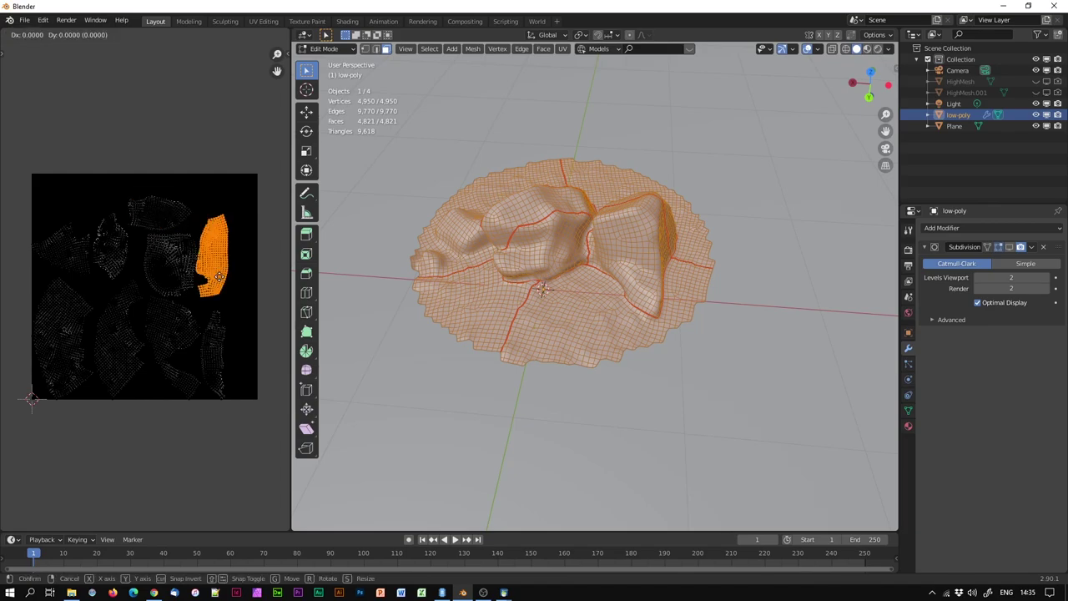
click(219, 284)
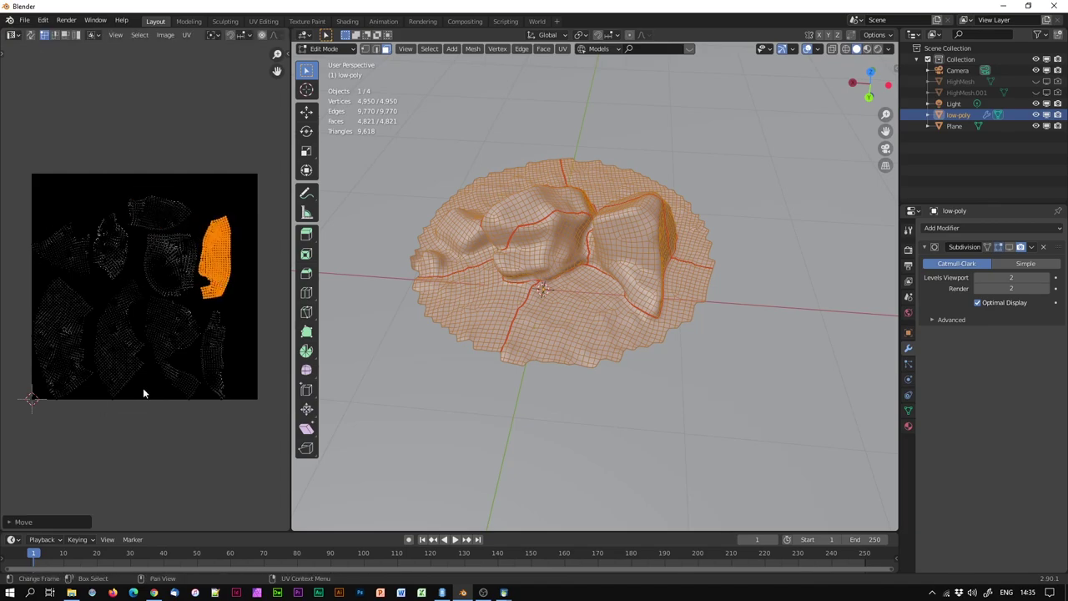
Centre all UV islands together in the UV square and scale them up by about 1.05 and 1.03 to fill it.
key(a)
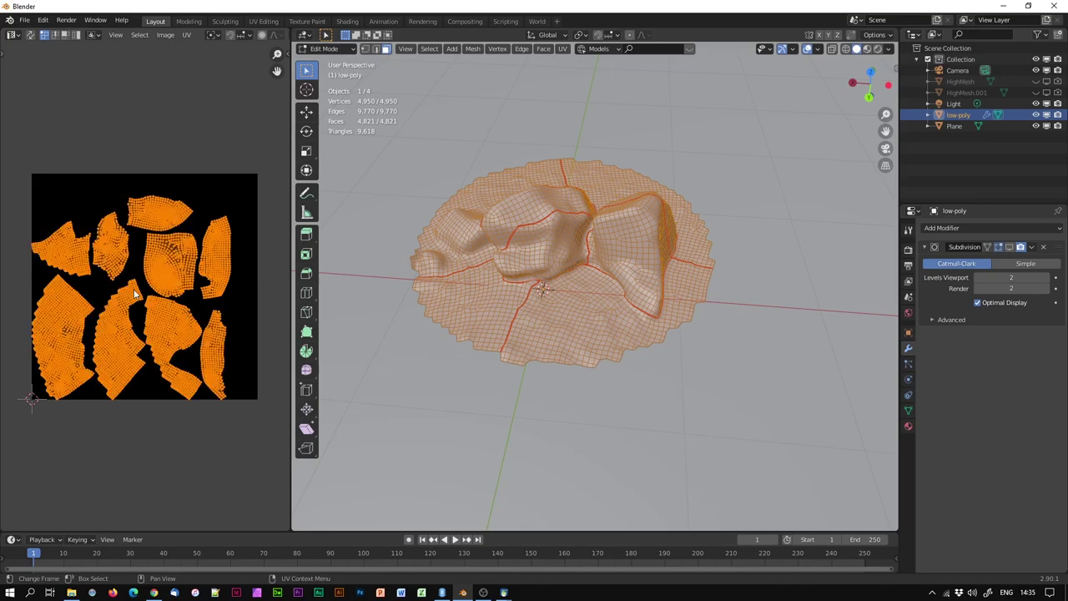
key(g)
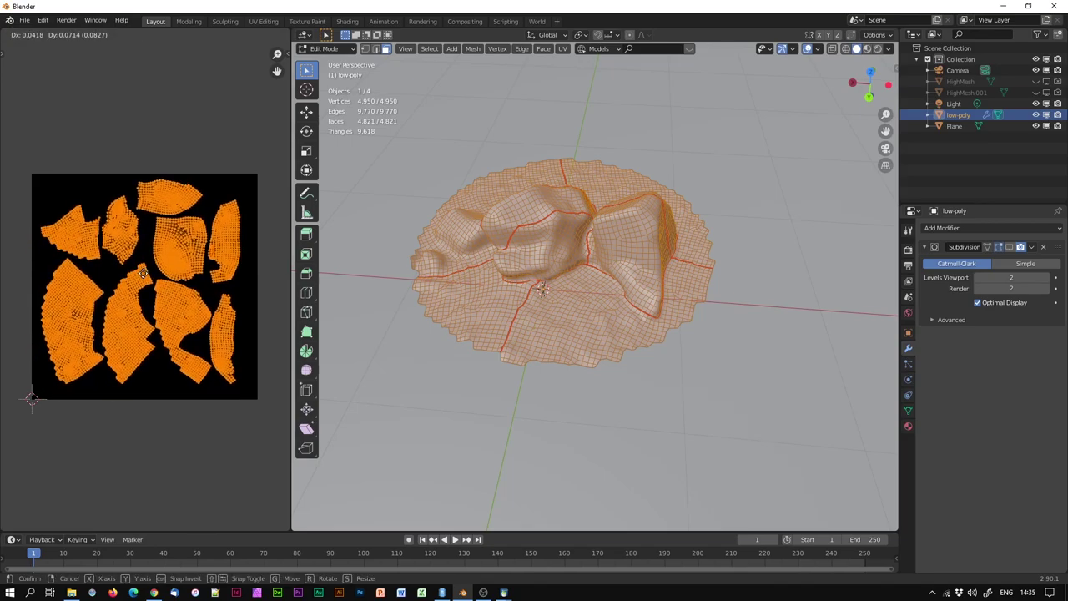
click(144, 272)
key(s)
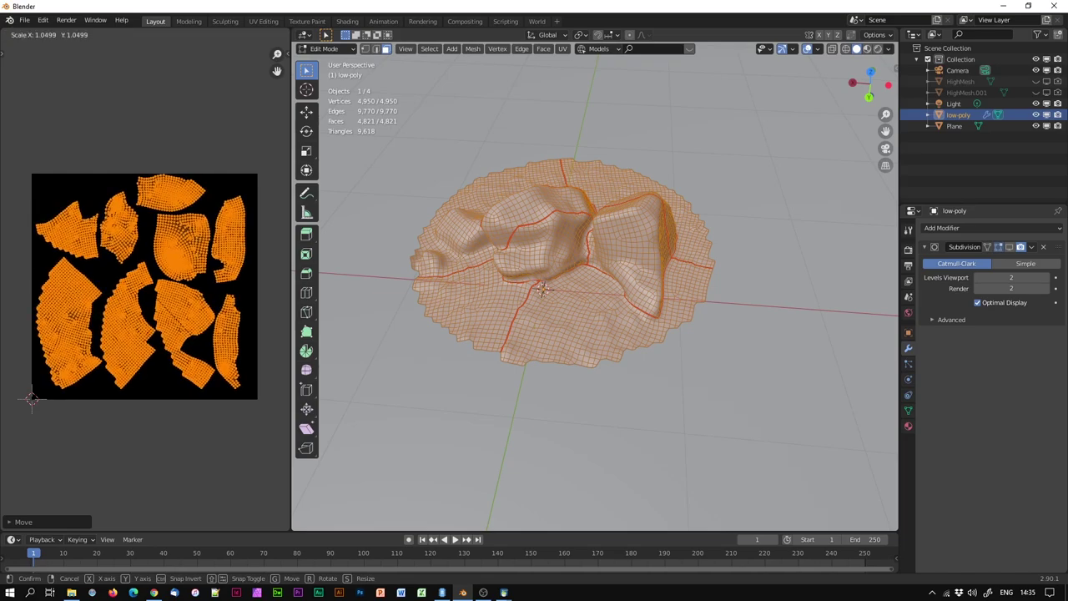
click(201, 343)
key(g)
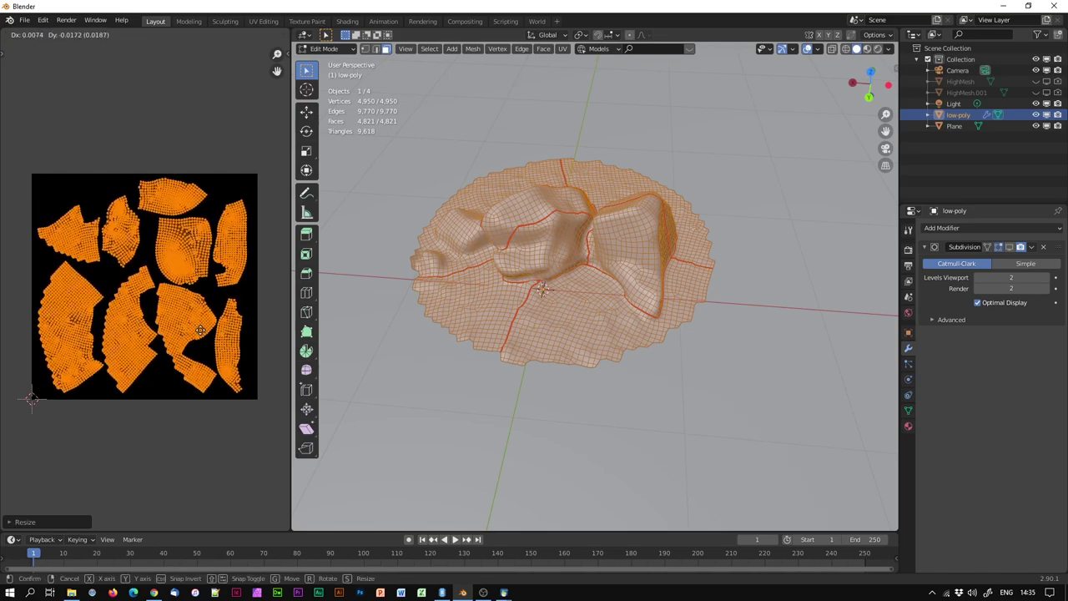
click(200, 330)
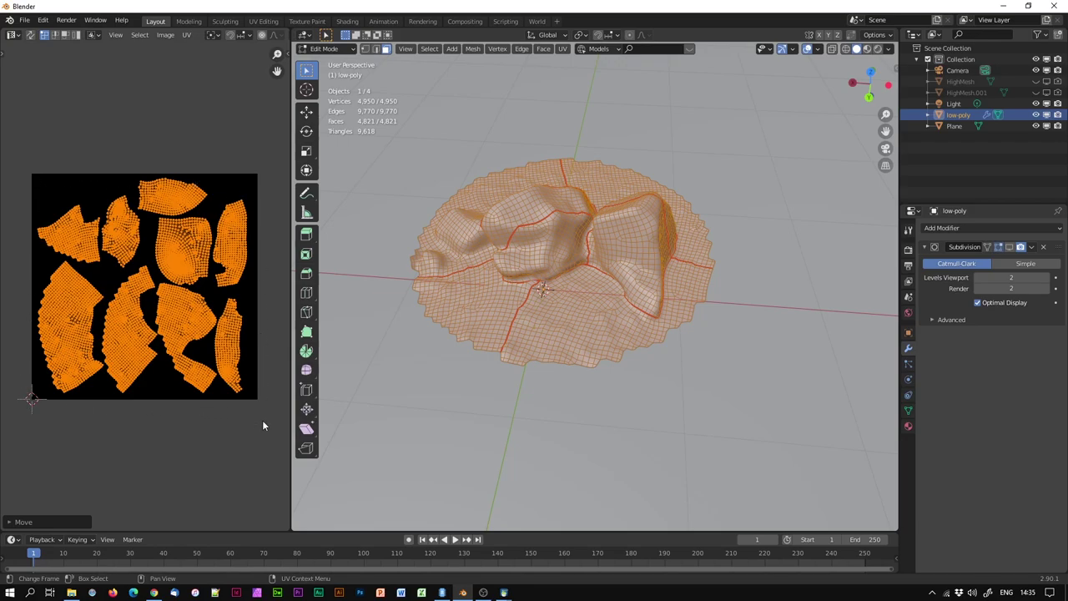
key(s)
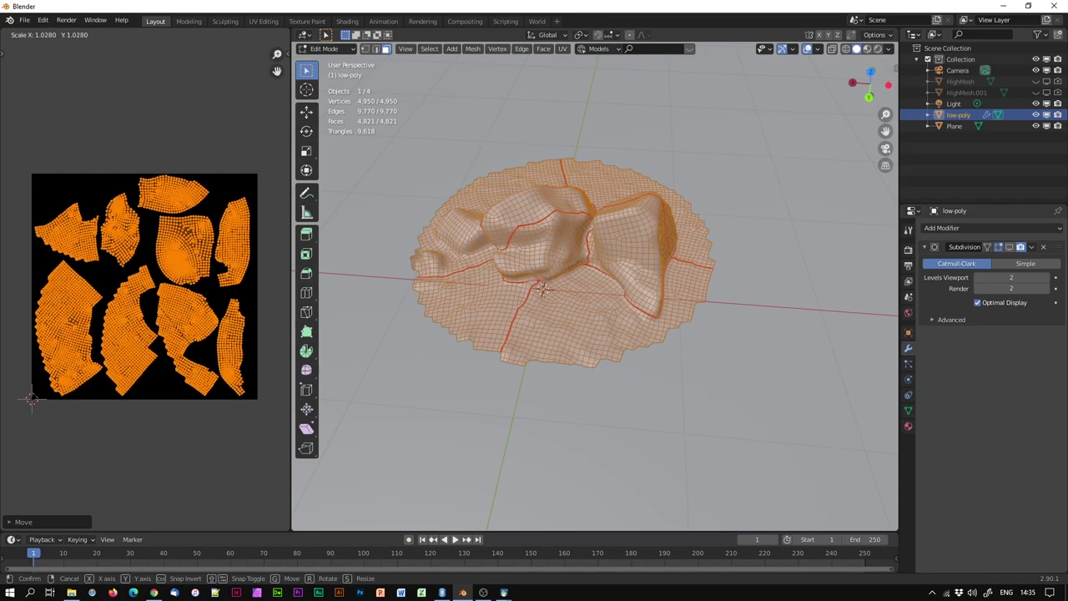
click(250, 223)
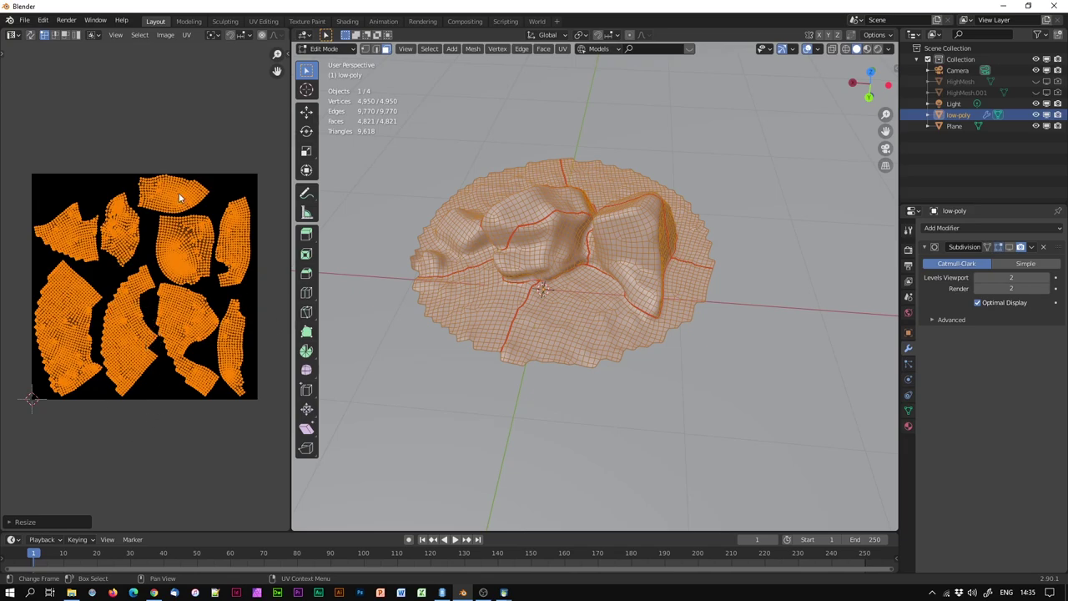
Deselect all UV islands and change the UV Editor area back to the Shader Editor.
click(175, 146)
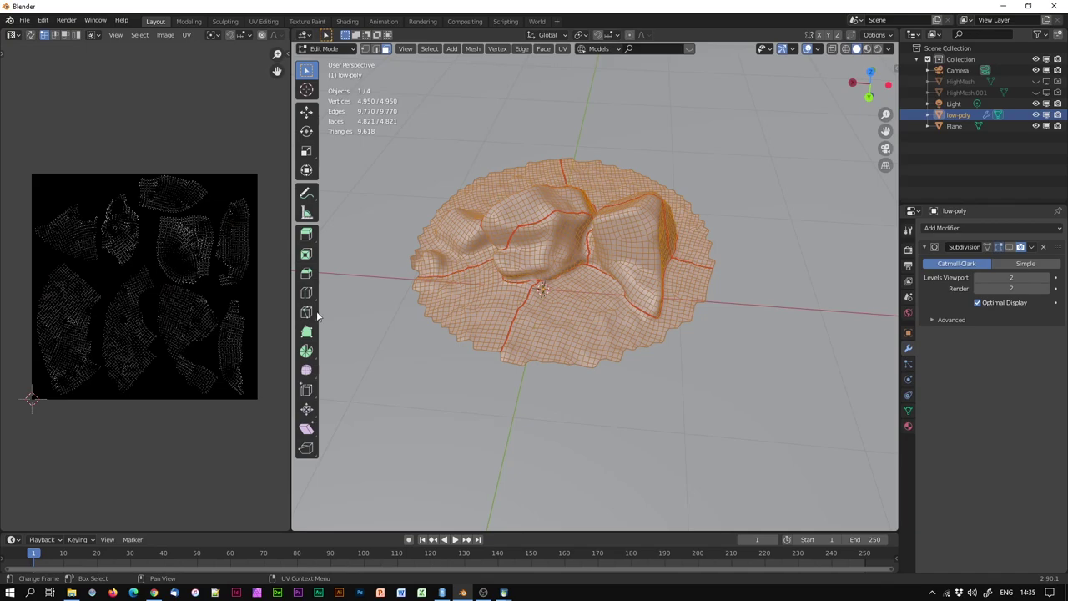
click(16, 35)
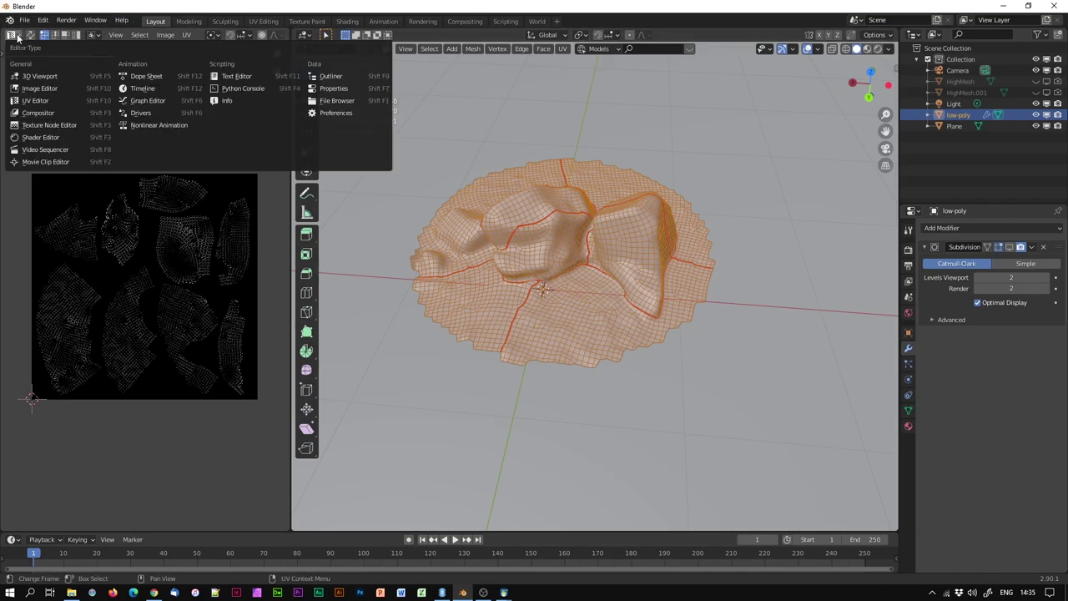
click(39, 136)
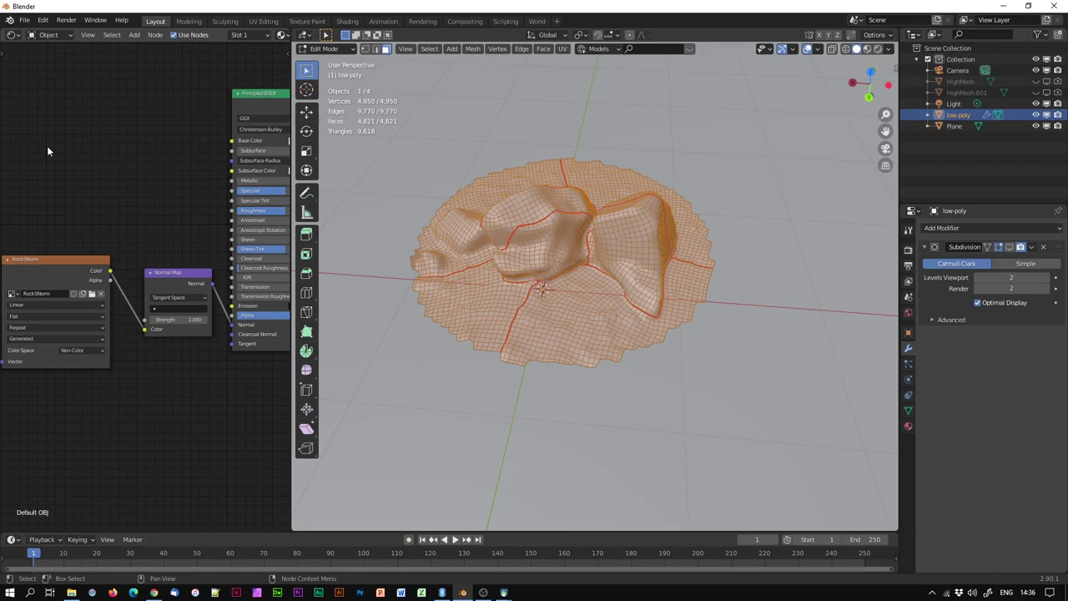
Save the project as Rock5.blend in the Rock 5 folder.
click(26, 20)
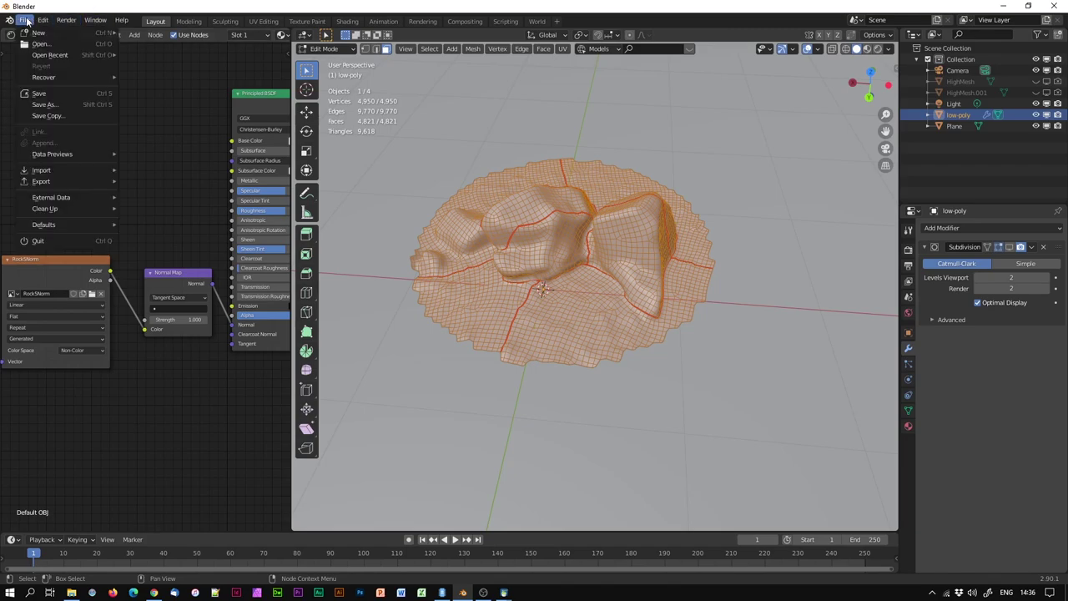
click(49, 107)
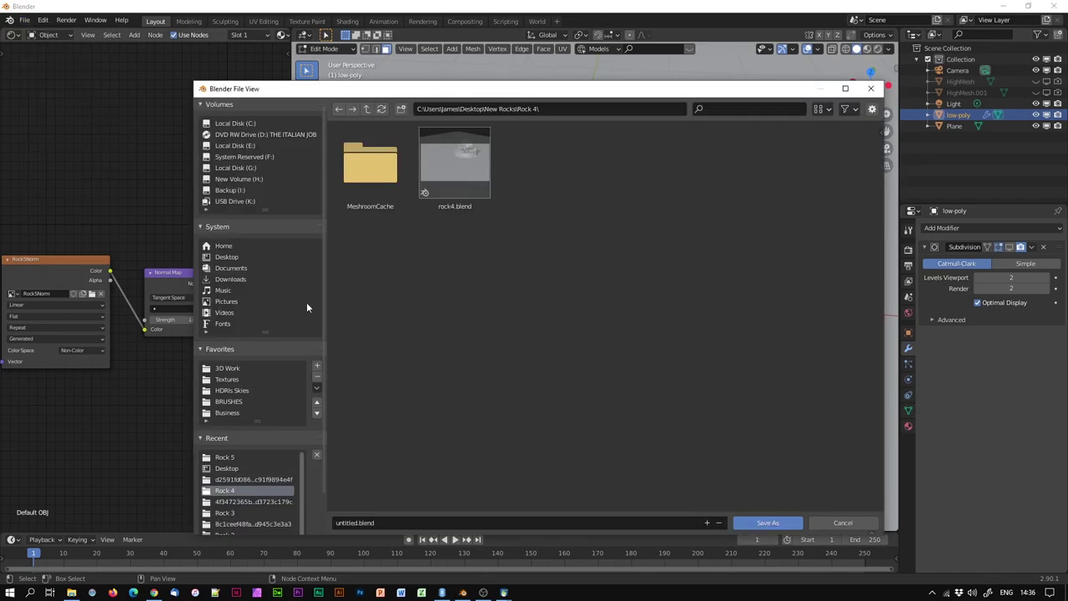
click(366, 110)
double_click(693, 162)
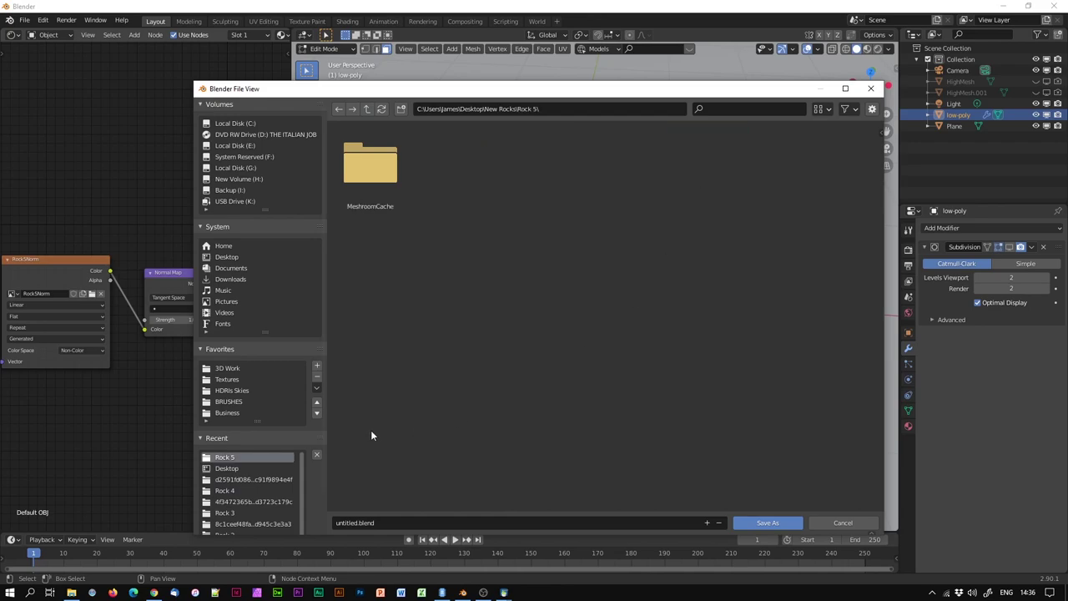
click(411, 522)
text(Rock5)
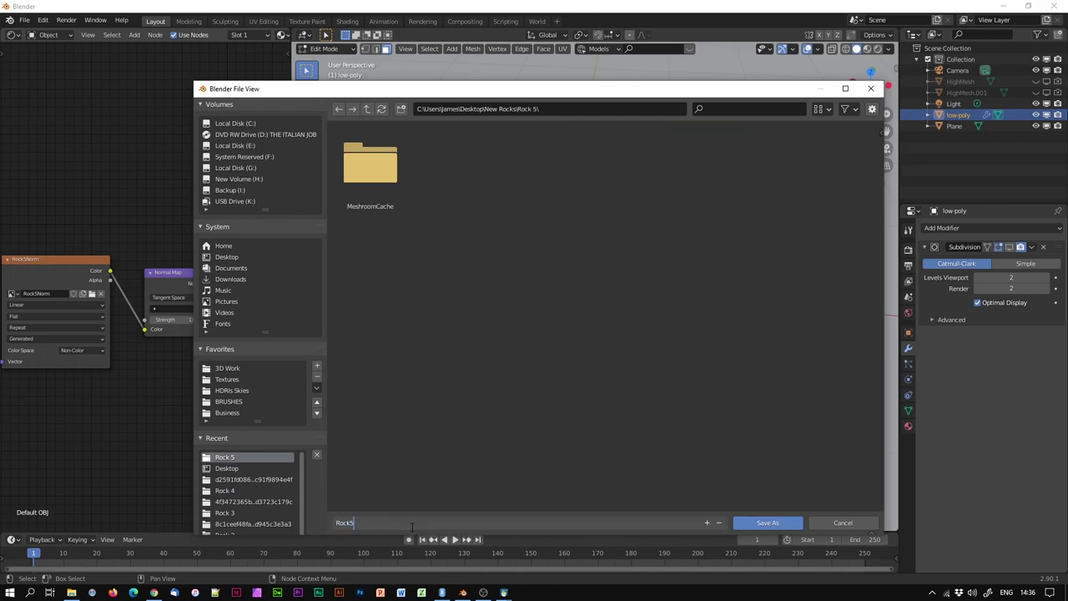
key(Return)
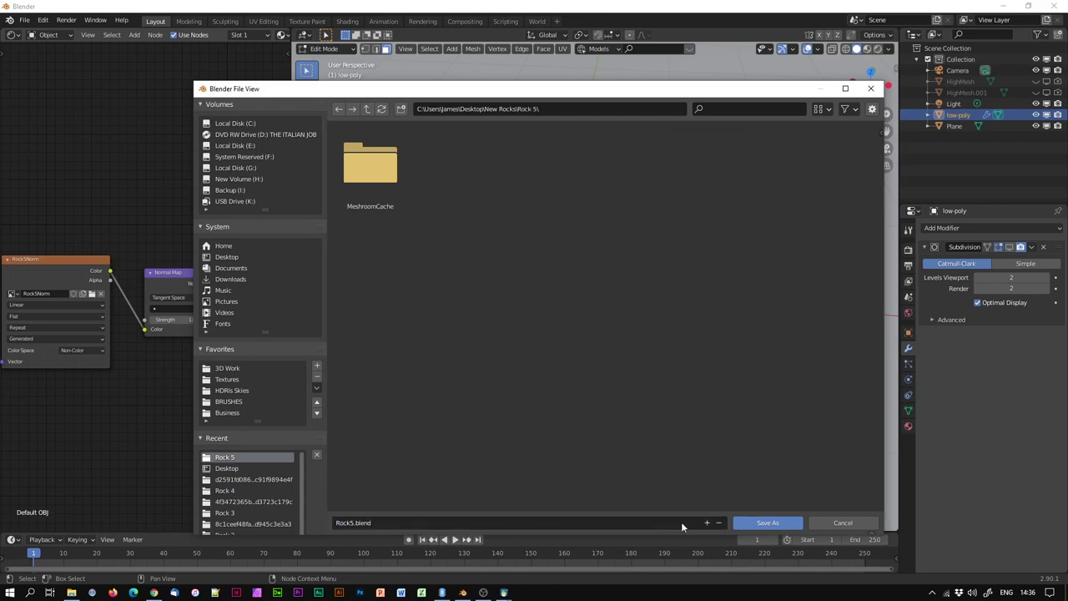
click(761, 523)
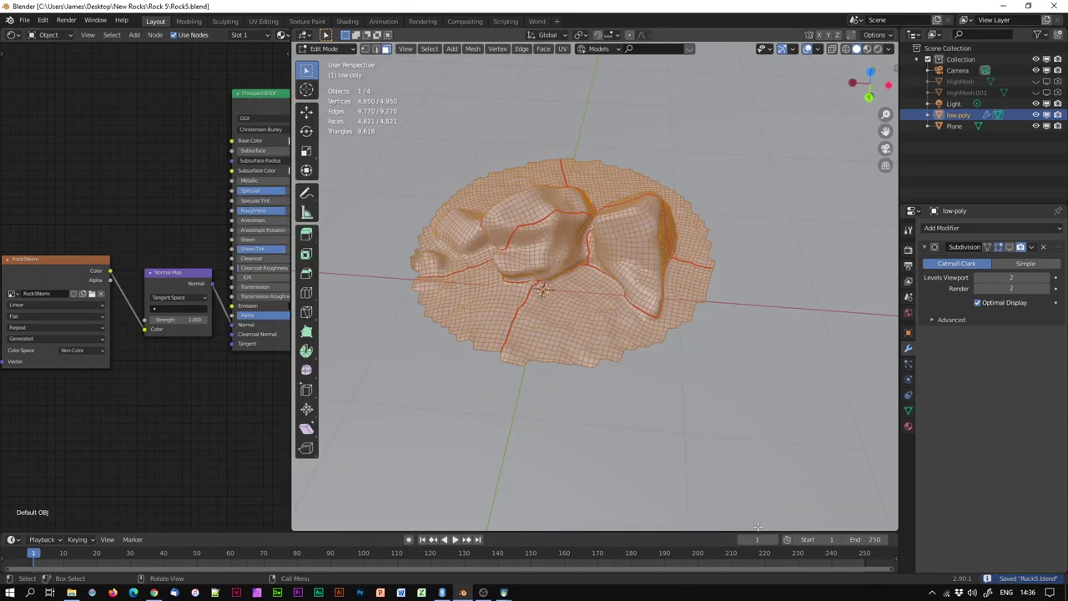
Return low-poly to Object Mode, split the Shader Editor area into two stacked areas and make the upper one a UV Editor.
middle_drag(736, 357, 563, 252)
key(Tab)
middle_drag(722, 318, 660, 322)
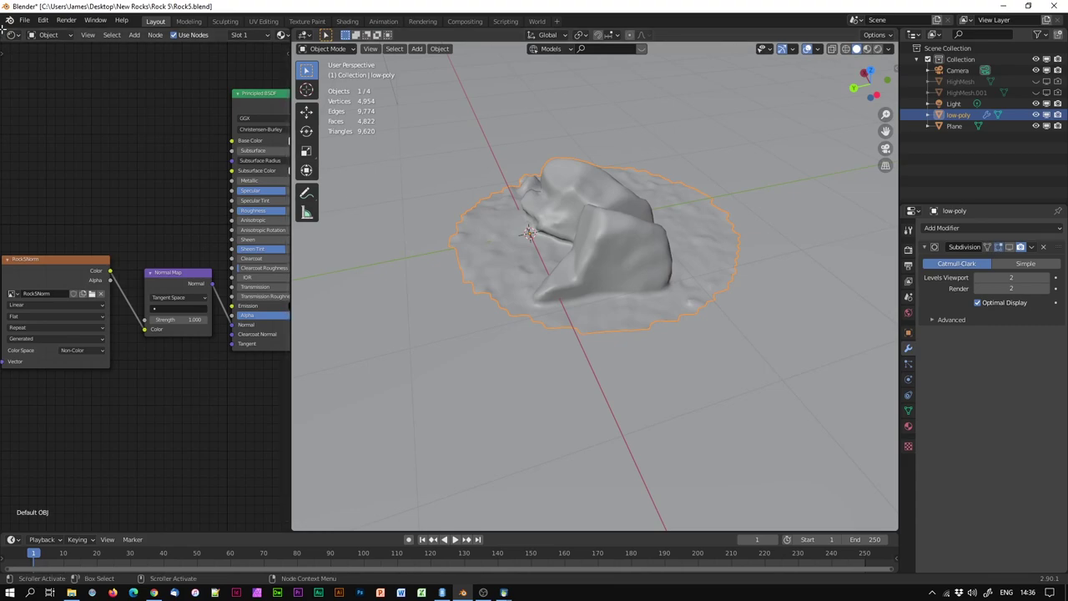
drag(4, 31, 25, 250)
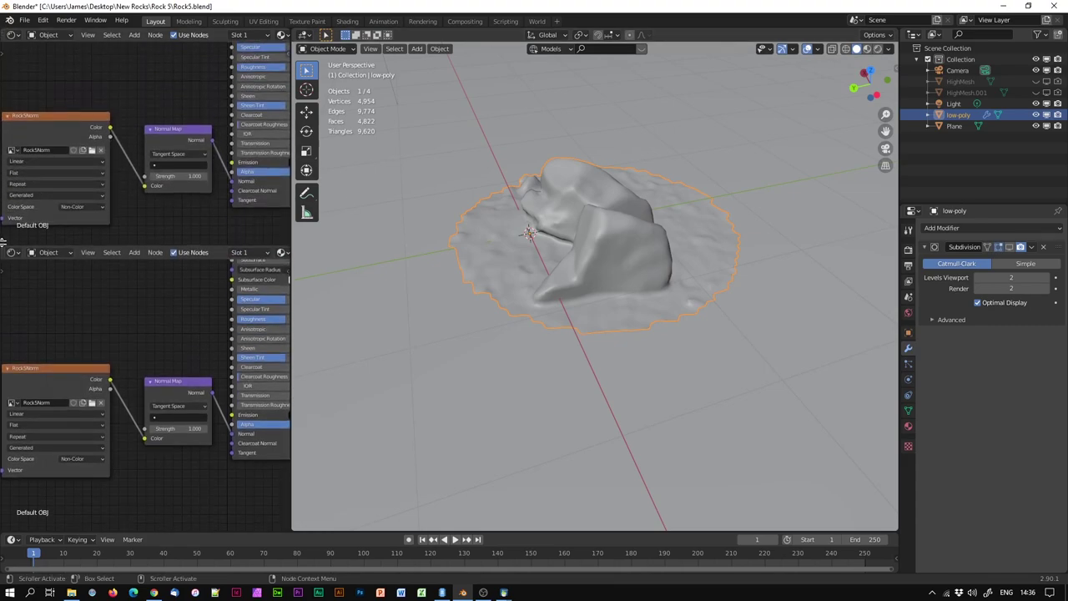
click(13, 34)
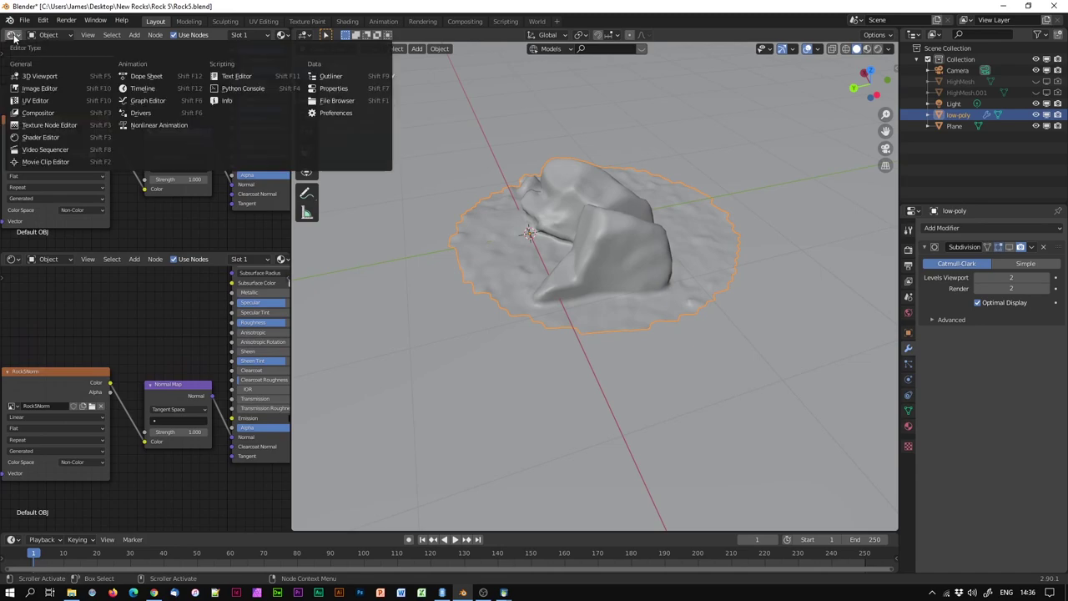
click(37, 100)
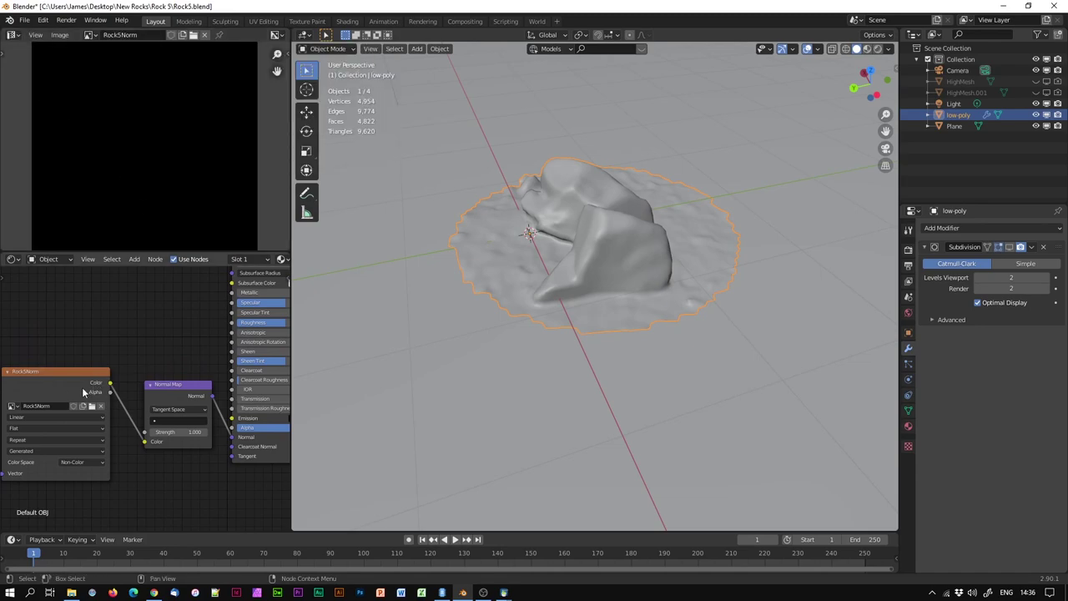
Select the Rock5Norm image texture node in the low-poly material and shift it slightly.
scroll(127, 349, down, 3)
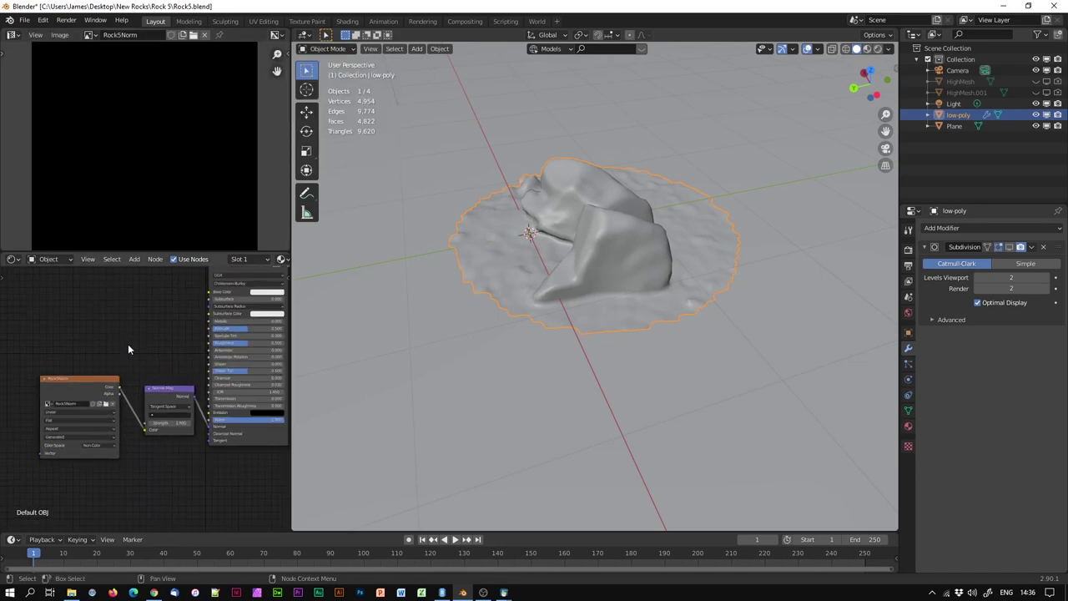
middle_drag(126, 353, 131, 352)
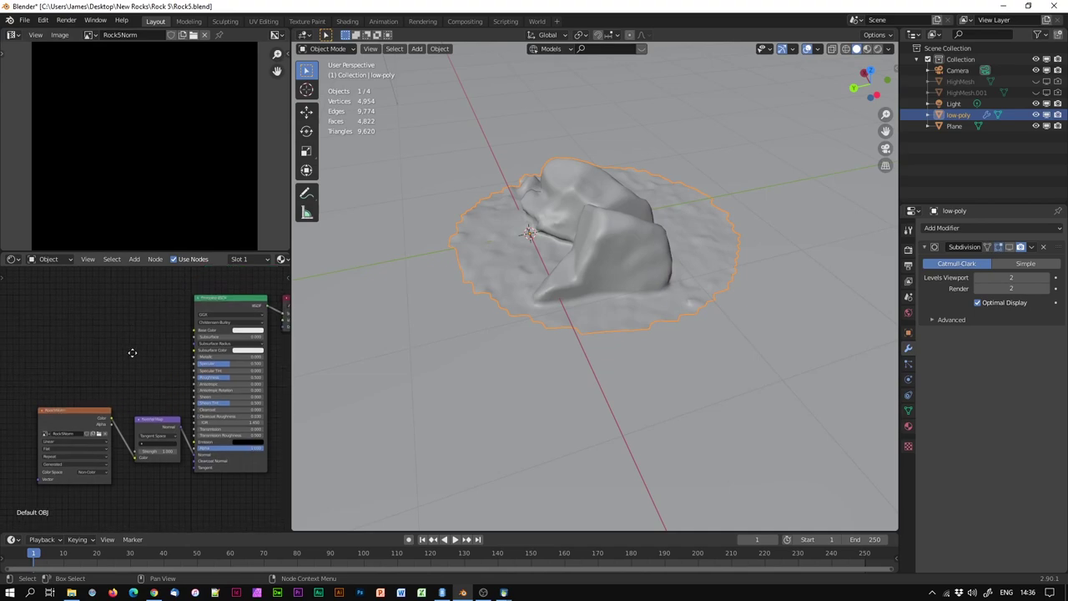
click(67, 412)
mouse_move(71, 408)
mouse_down()
mouse_move(64, 390)
mouse_move(65, 410)
mouse_up()
Make the HighMesh.001 object visible and rename it Texture.
click(967, 93)
click(1036, 92)
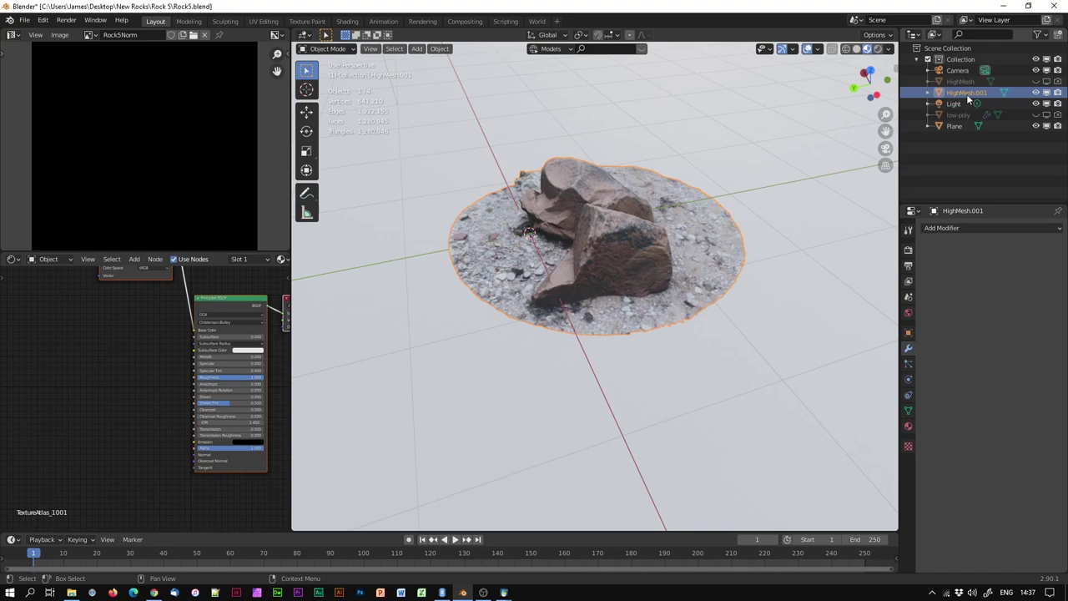
double_click(966, 94)
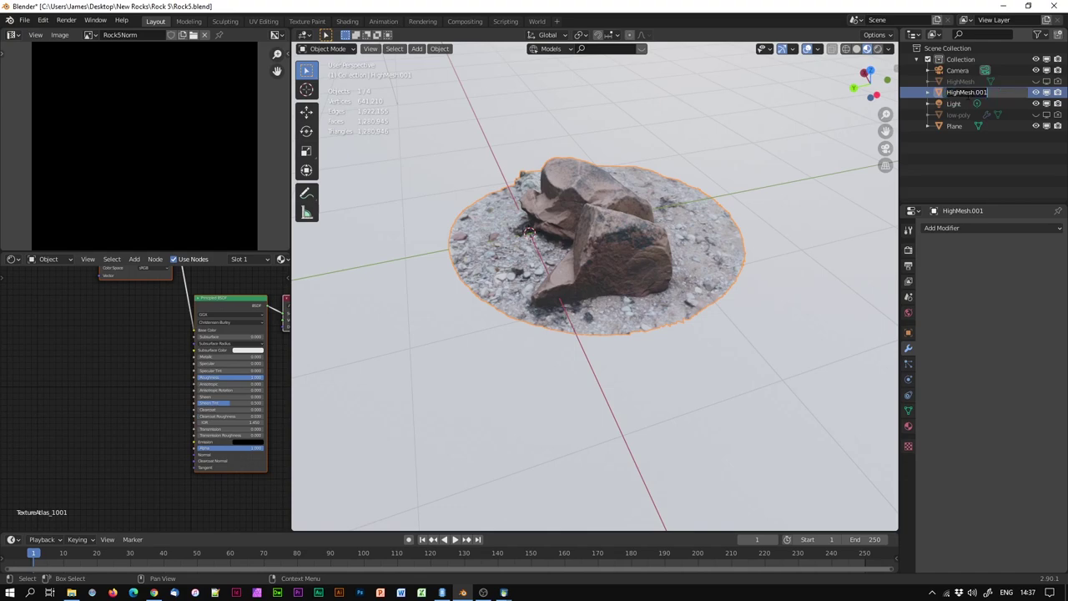
text(Texture)
key(Return)
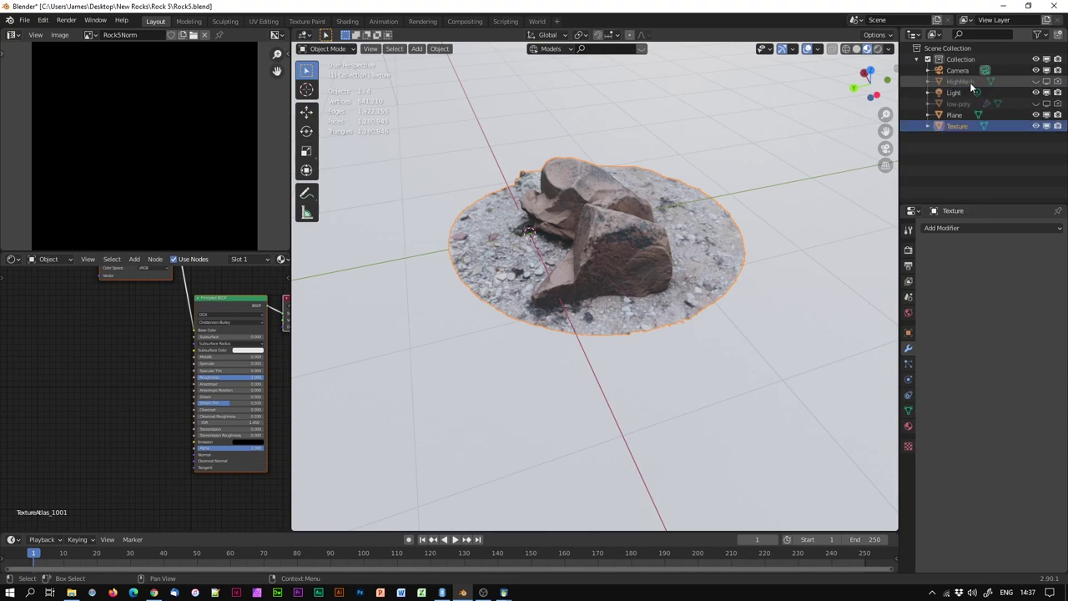
Hide the Texture object, show the HighMesh object and inspect the dark gaps around its rocks up close.
click(1037, 126)
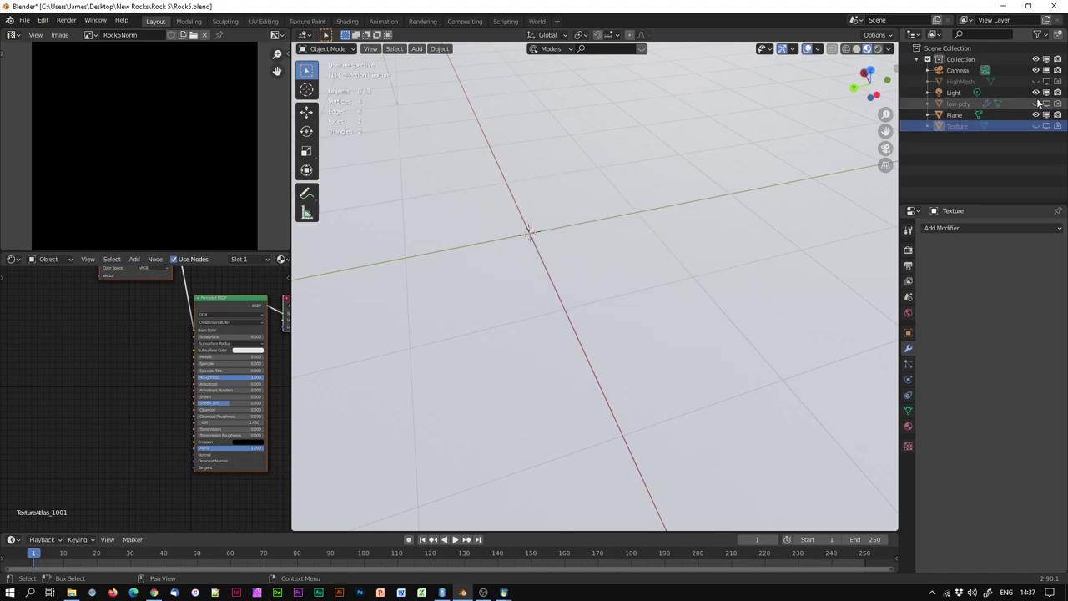
click(1037, 81)
middle_drag(778, 195, 710, 217)
scroll(616, 256, up, 6)
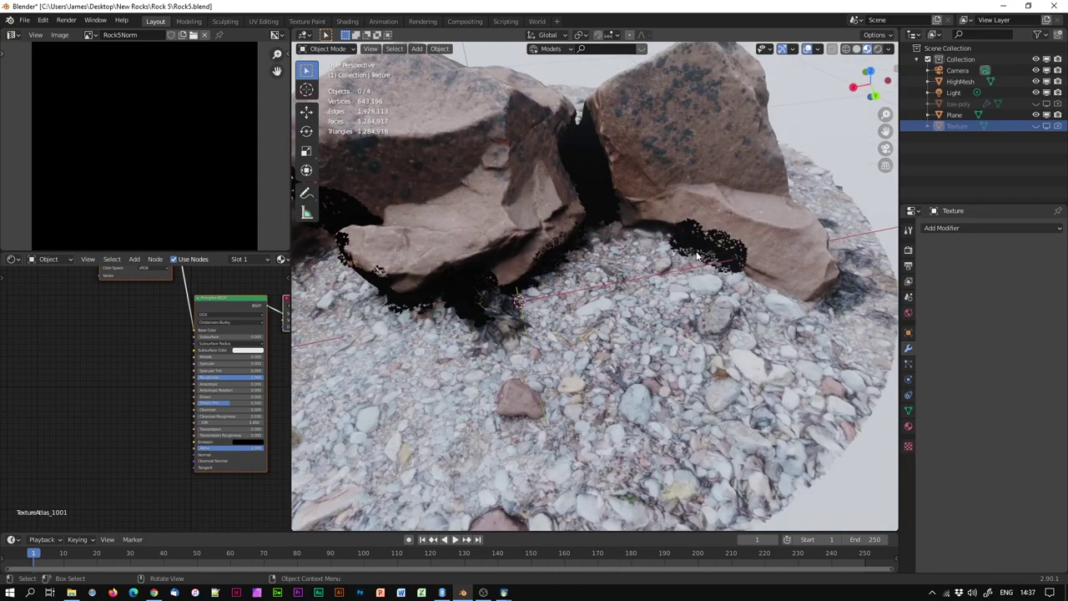
Compare the HighMesh and low-poly objects by toggling their visibility, leaving both shown together.
click(1048, 81)
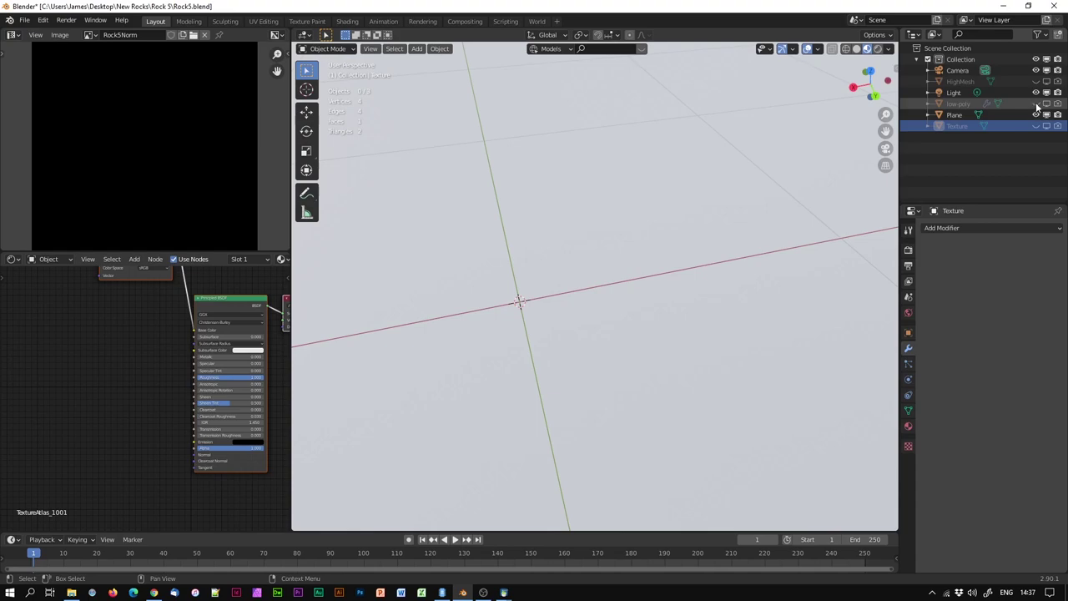
click(1046, 106)
click(1046, 106)
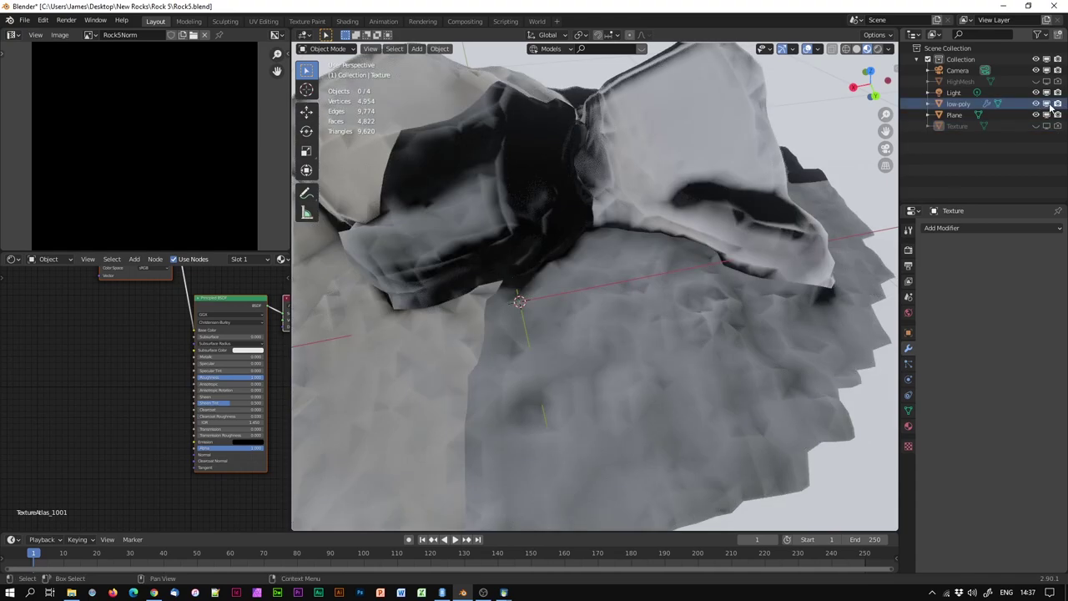
click(746, 214)
scroll(758, 220, down, 2)
middle_drag(758, 220, 647, 254)
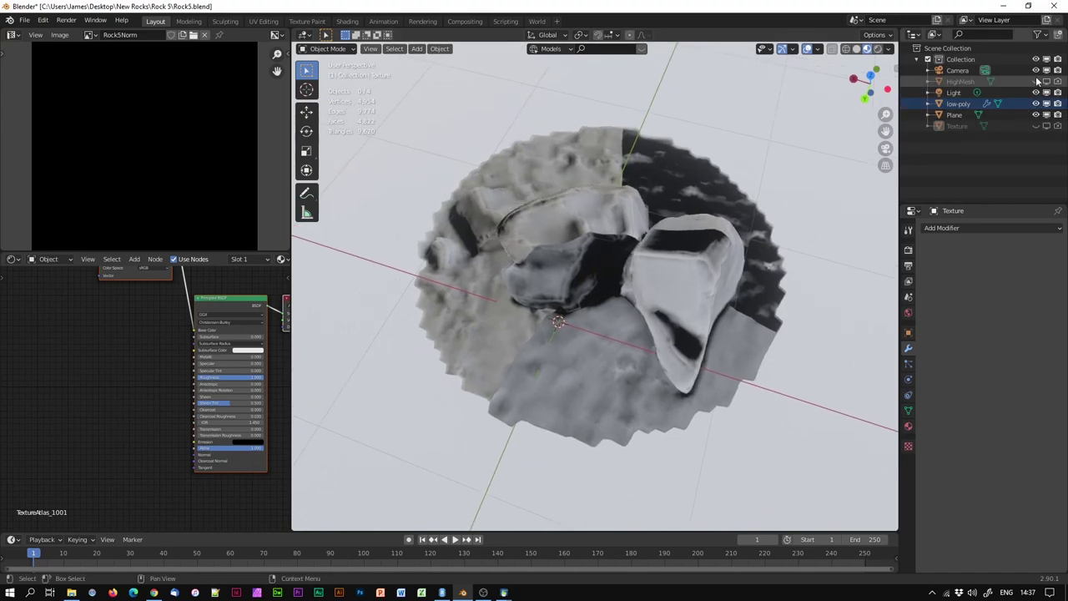
click(1048, 81)
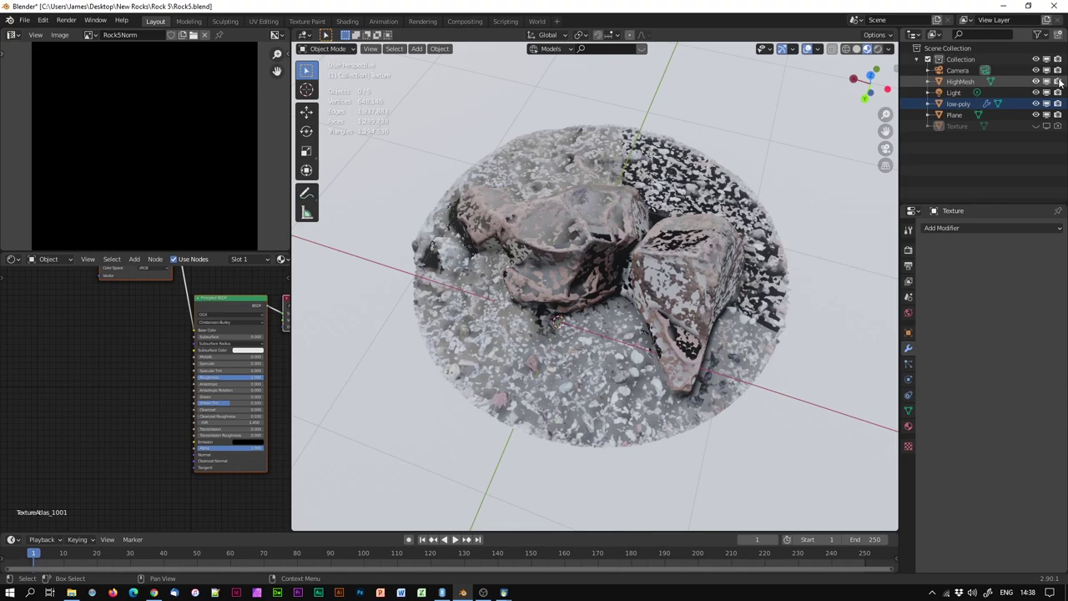
click(1046, 104)
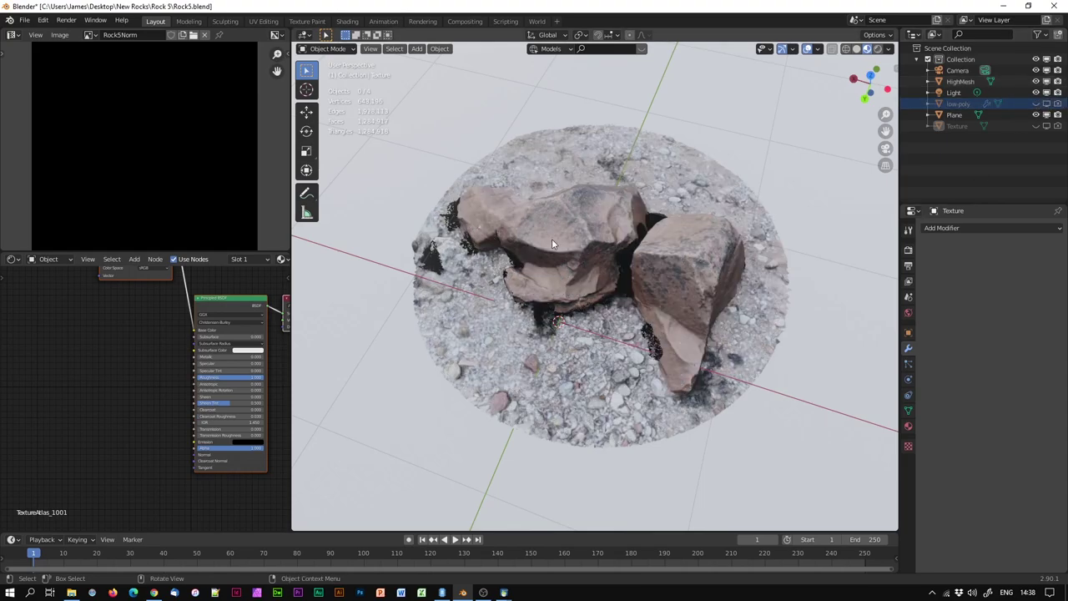
click(1047, 103)
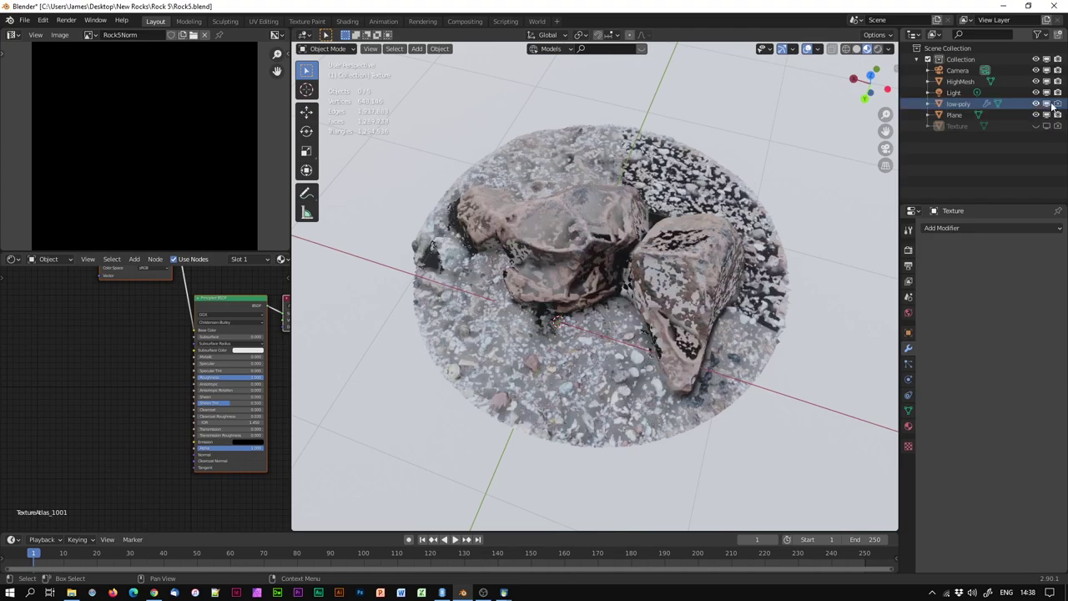
Select HighMesh together with low-poly, keeping low-poly as the active object.
click(938, 106)
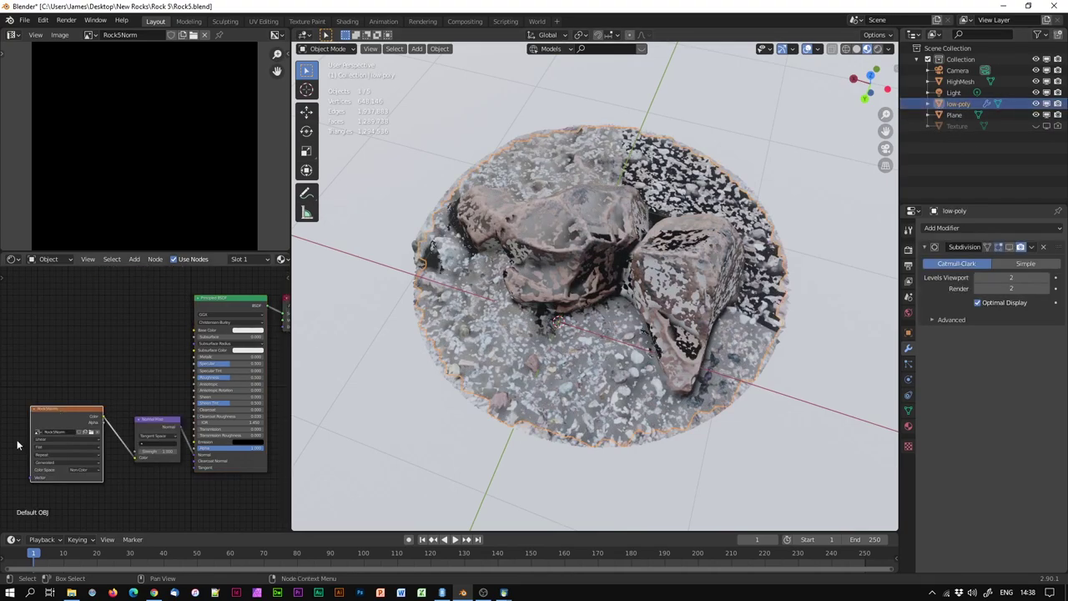
click(962, 82)
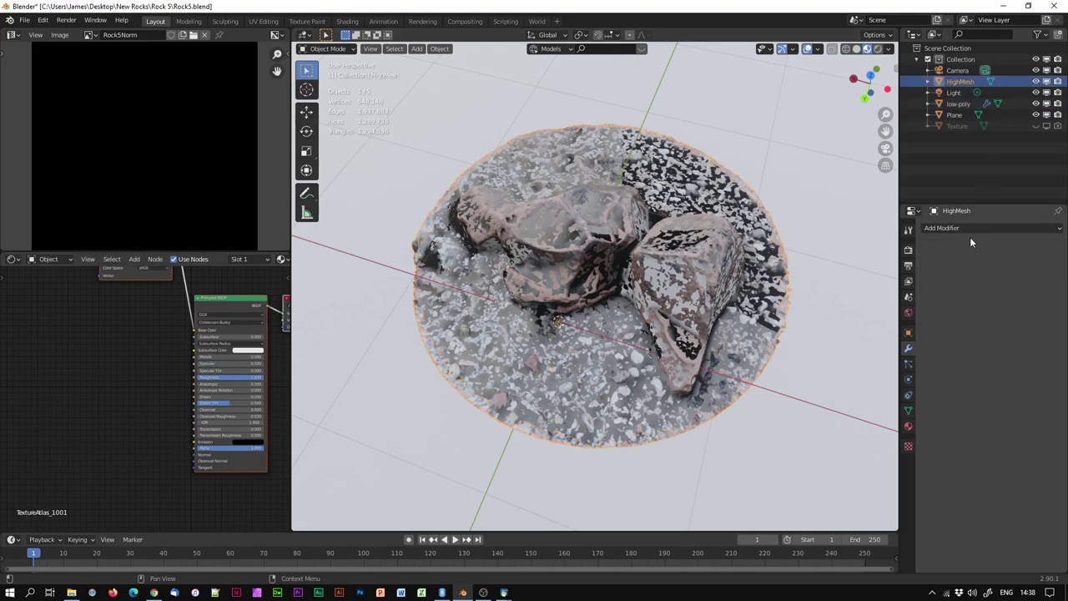
ctrl+click(959, 104)
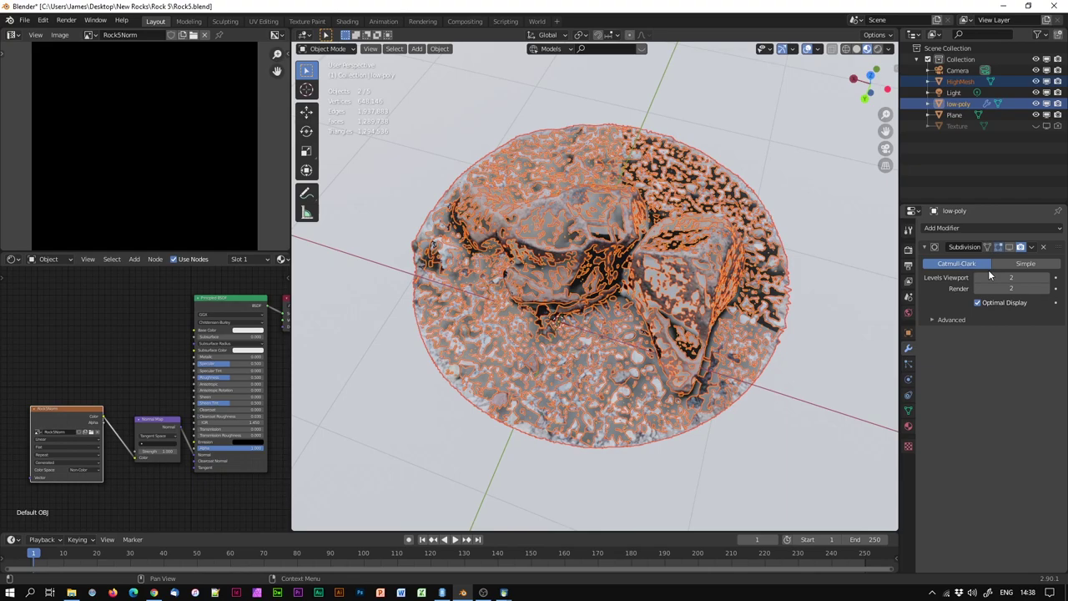
click(956, 81)
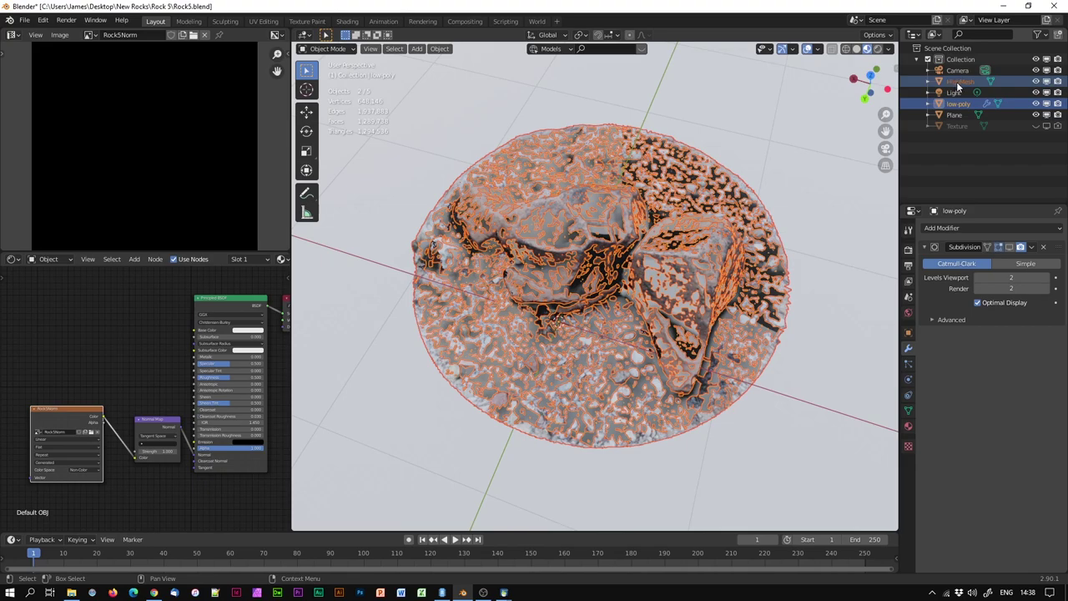
ctrl+click(947, 105)
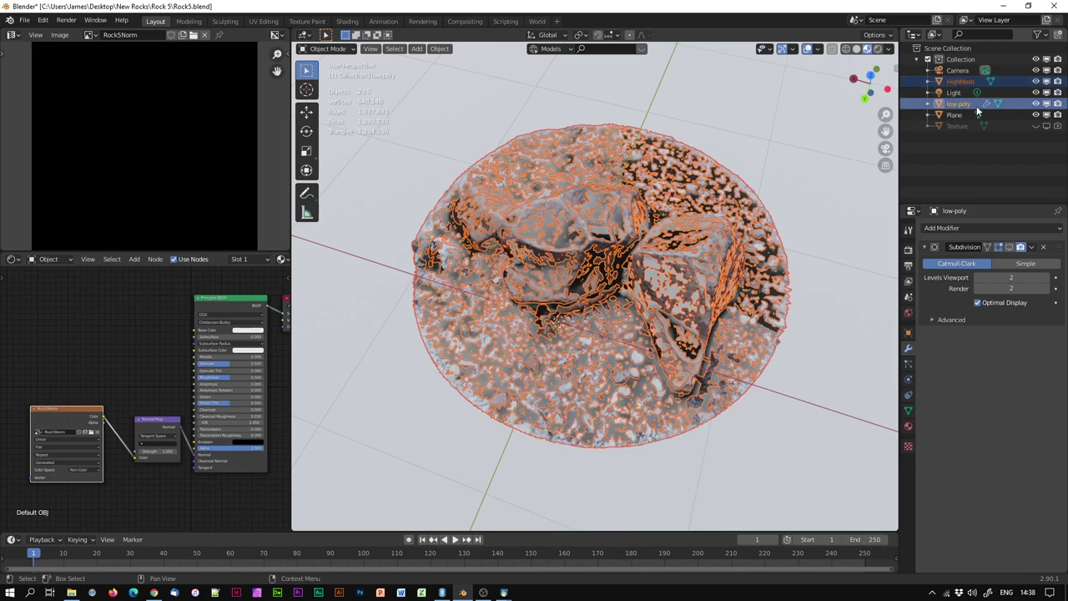
Switch the render engine to Cycles with GPU Compute as the device.
click(910, 251)
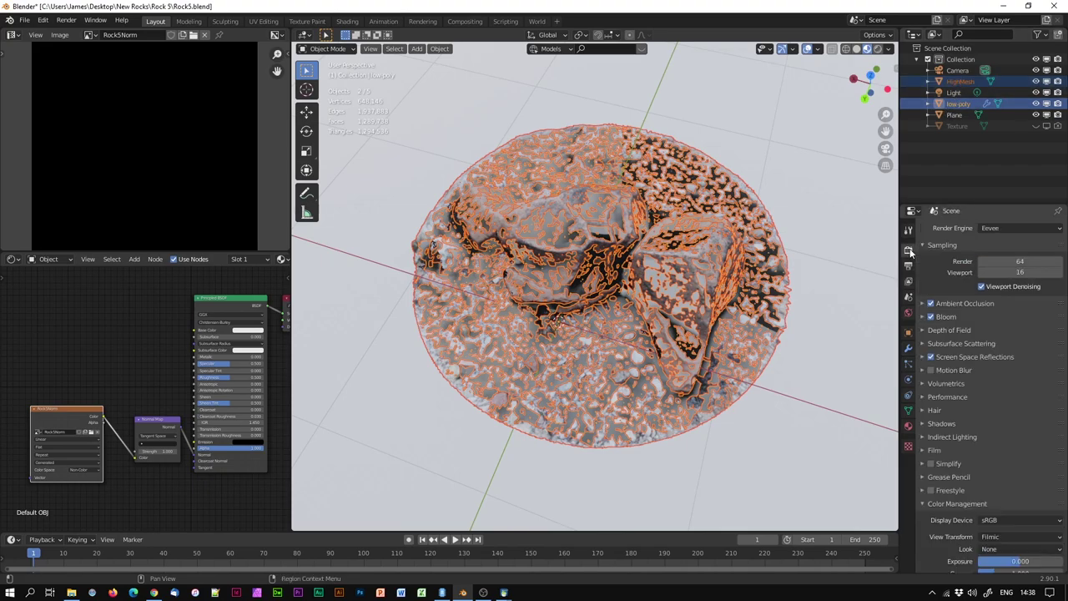
click(1016, 227)
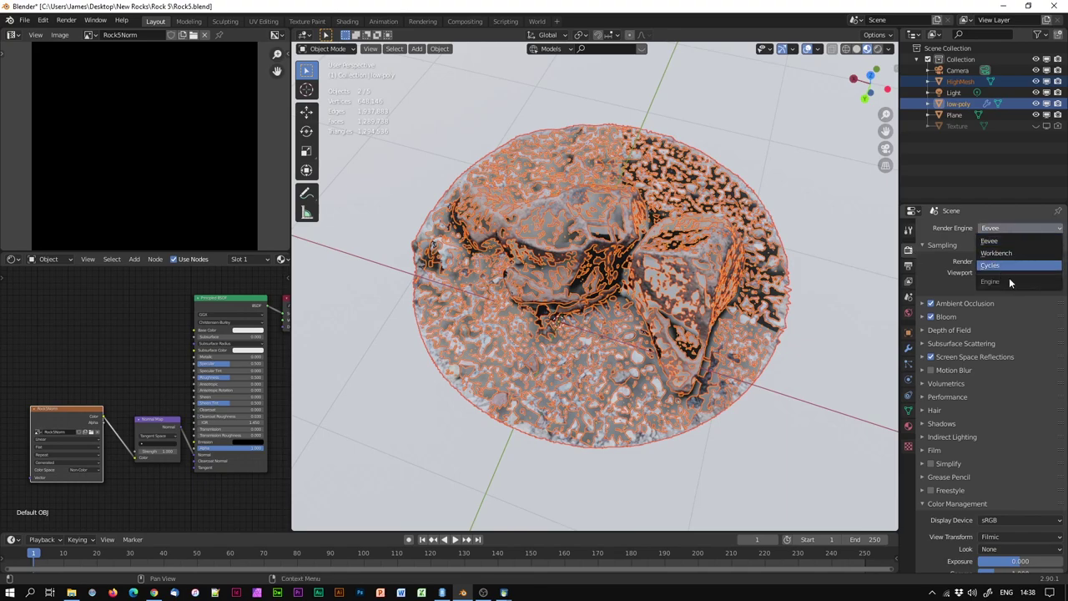
click(1010, 265)
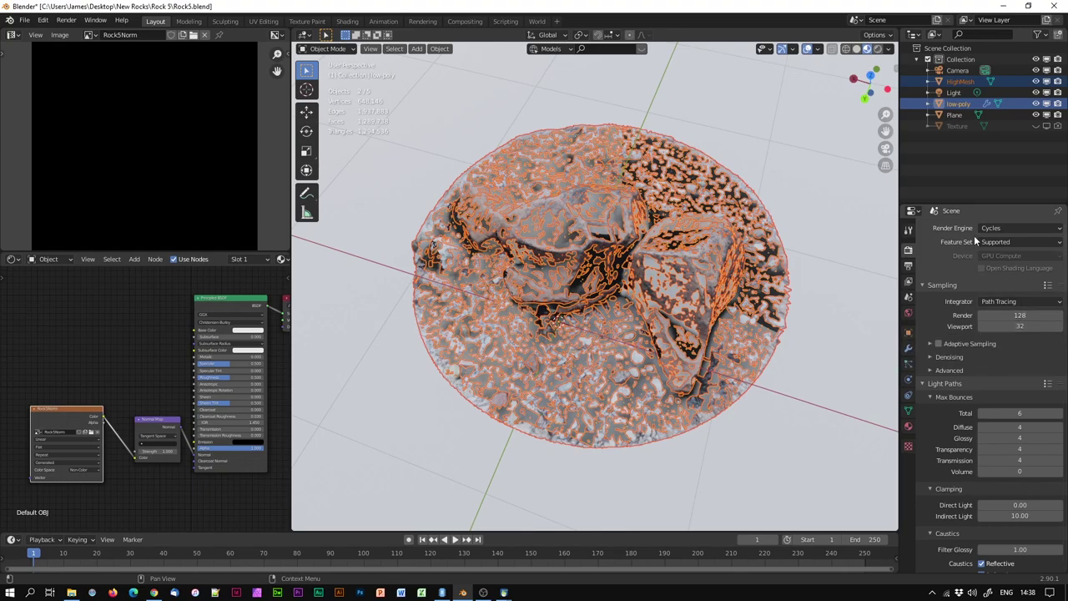
click(1019, 254)
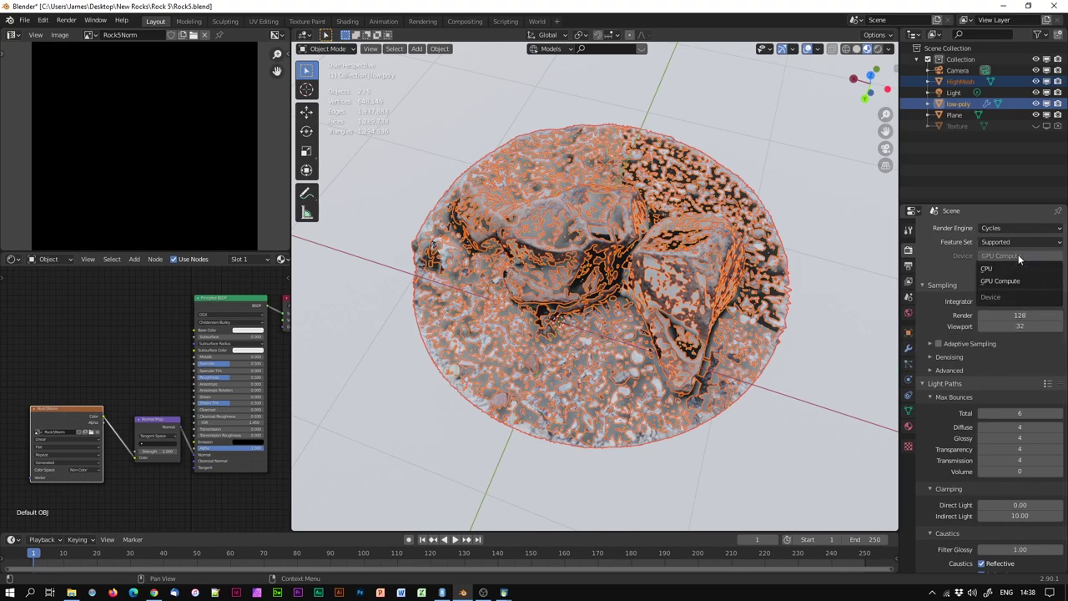
click(999, 282)
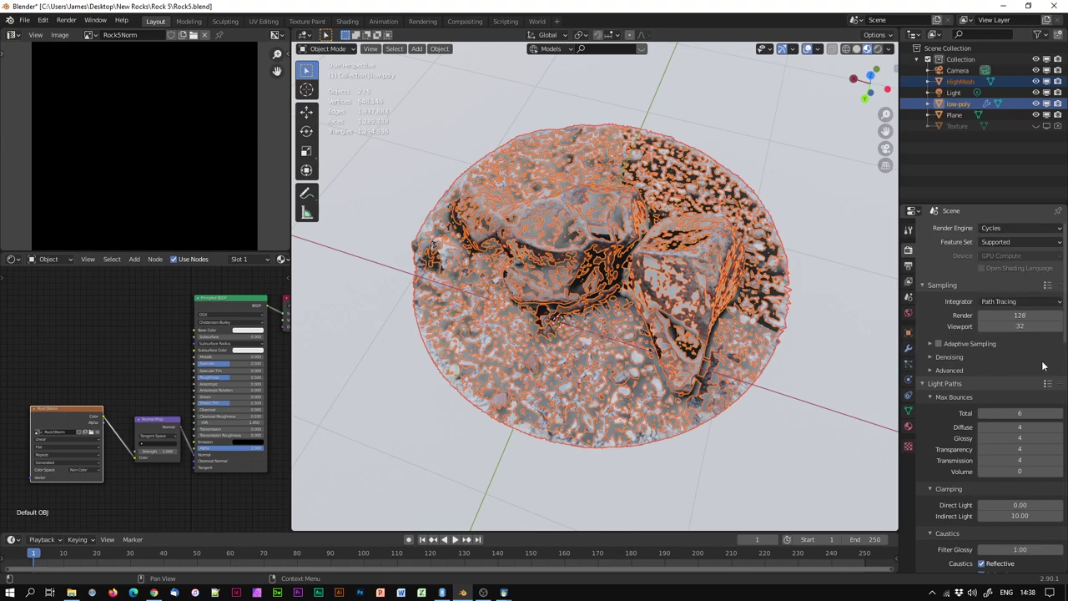
Set the Cycles render samples to 8.
double_click(1023, 315)
text(8)
key(Return)
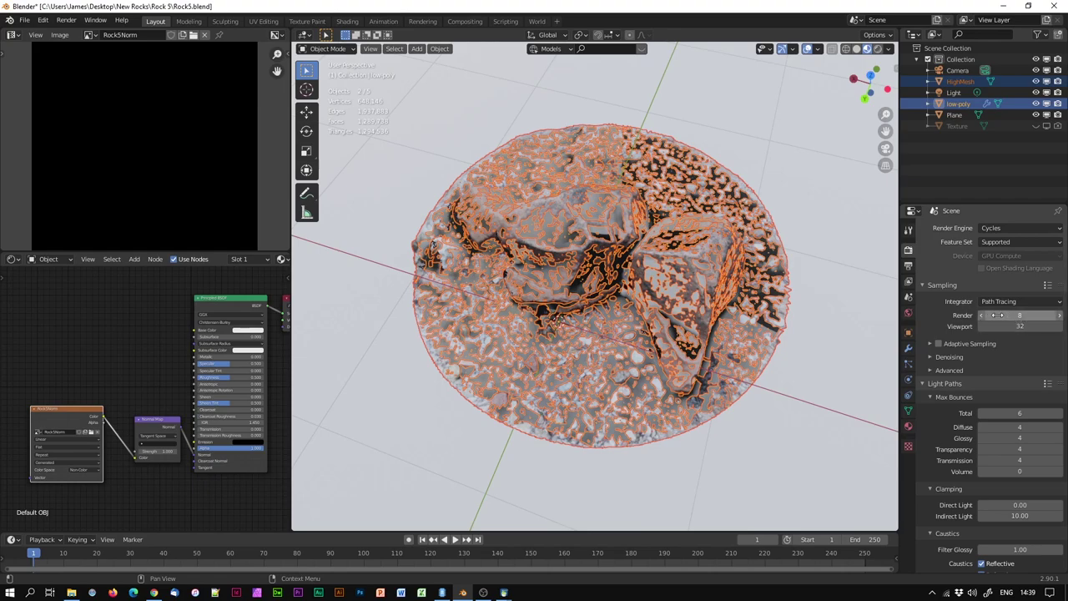
Set the total max light bounces to 2 and disable both reflective and refractive caustics.
click(1018, 413)
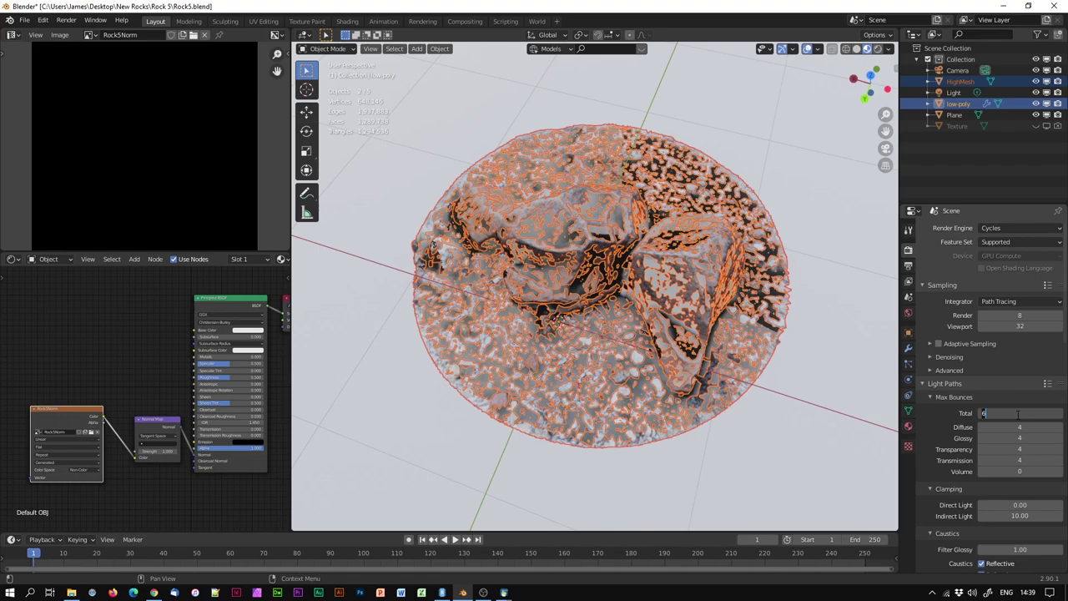
key(Return)
scroll(1018, 413, down, 5)
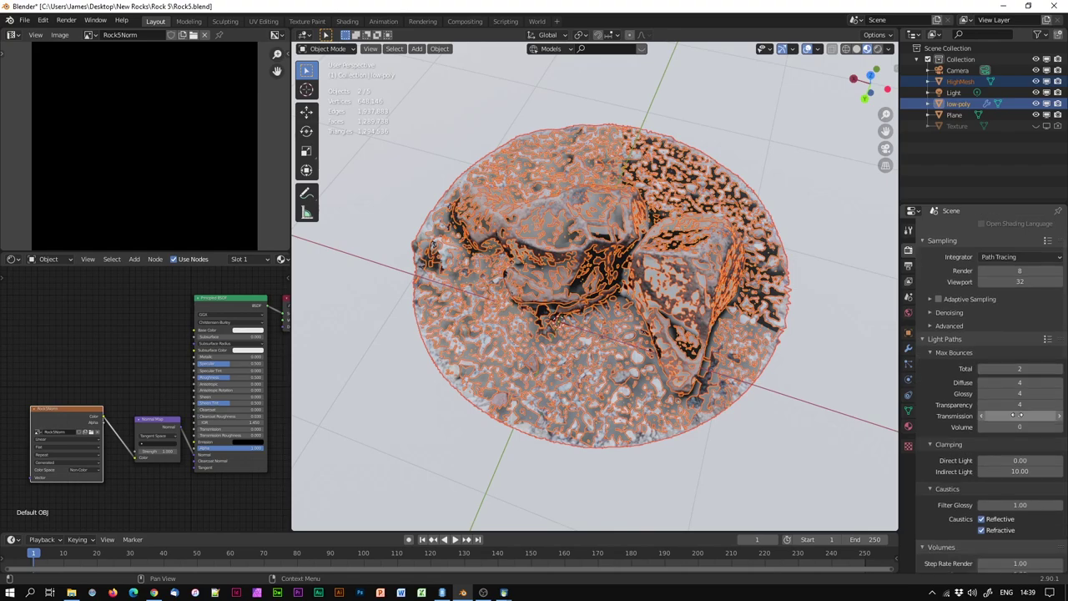
click(982, 386)
click(981, 396)
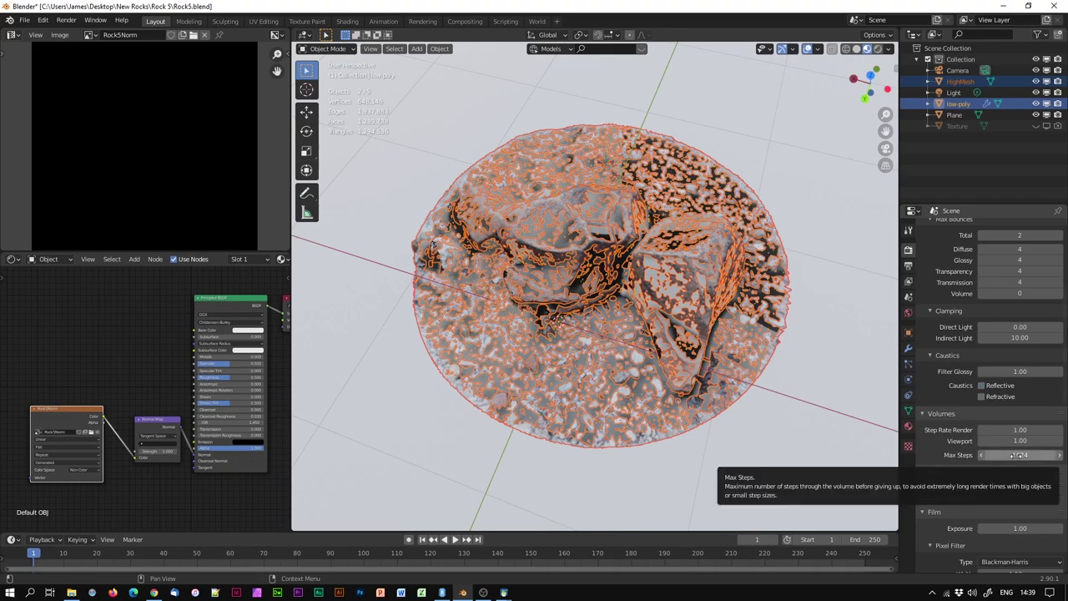
Set the render tile size to 4096 px in both X and Y.
scroll(1010, 453, down, 3)
scroll(1009, 455, down, 3)
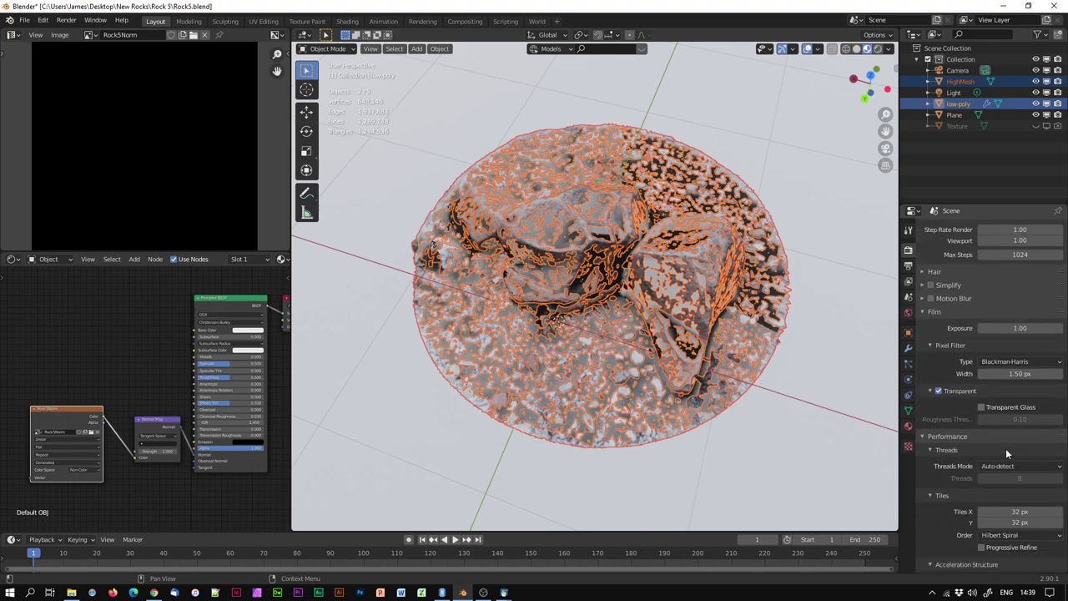
scroll(1006, 448, down, 3)
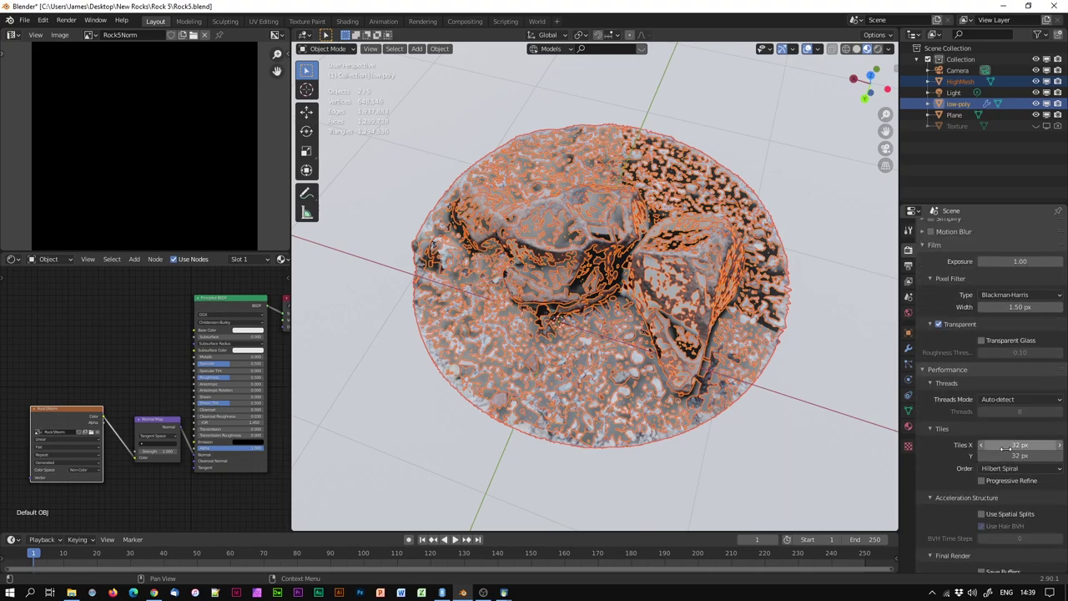
click(1018, 423)
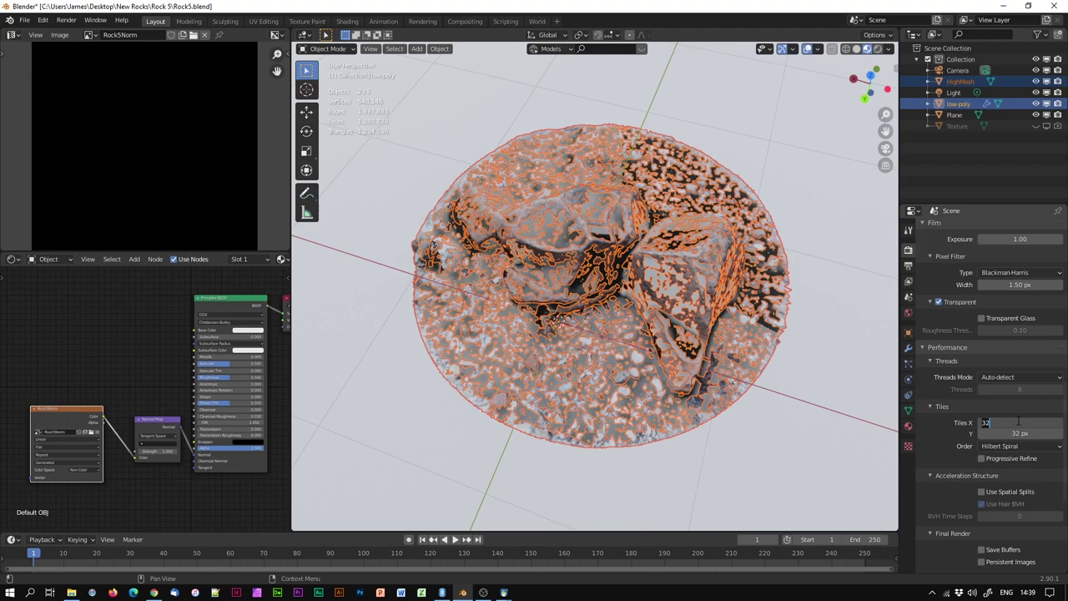
text(4096)
key(Tab)
text(4096)
key(Return)
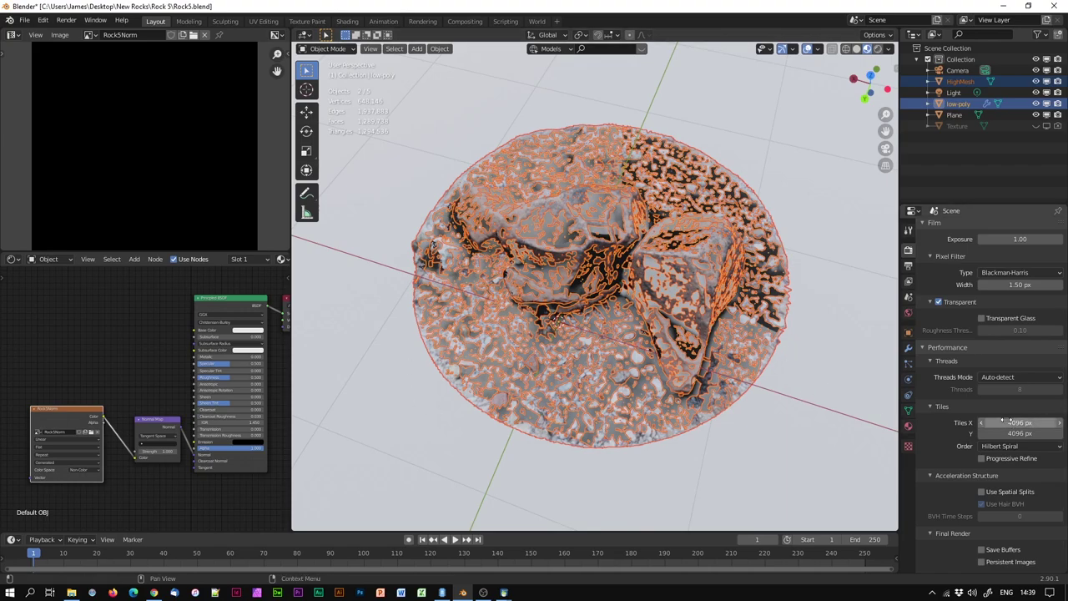
Configure baking as Selected to Active with a 0.1 m extrusion and the Normal bake type.
scroll(1009, 420, down, 6)
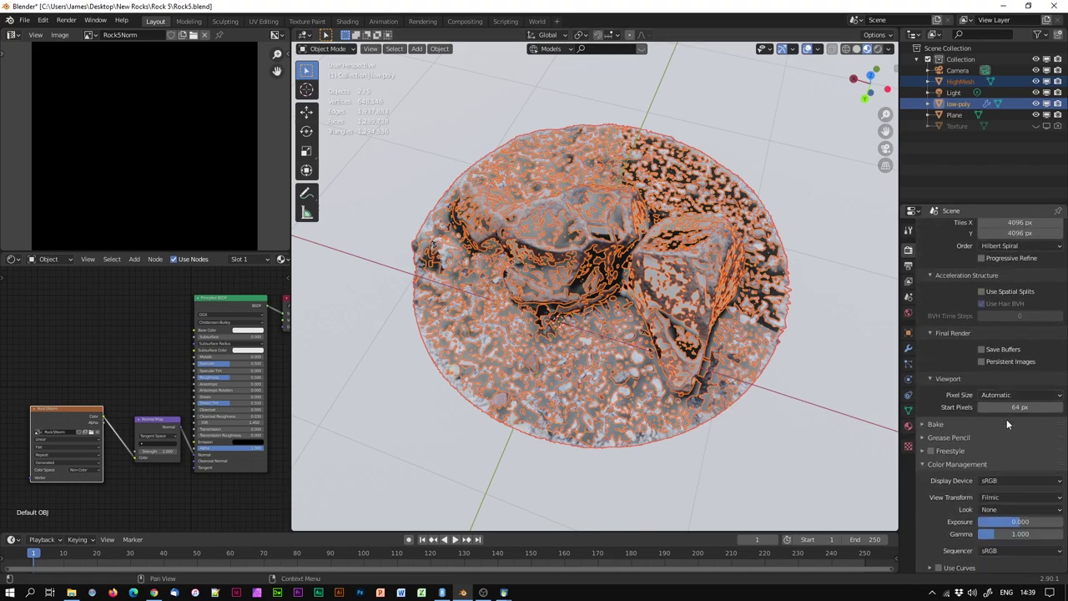
click(923, 423)
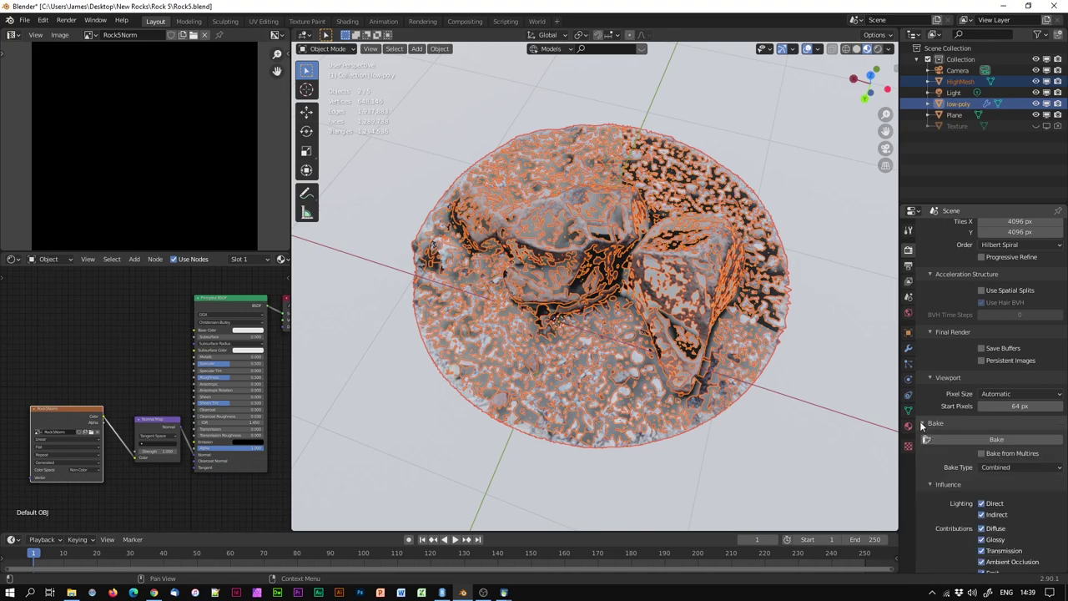
scroll(994, 447, down, 4)
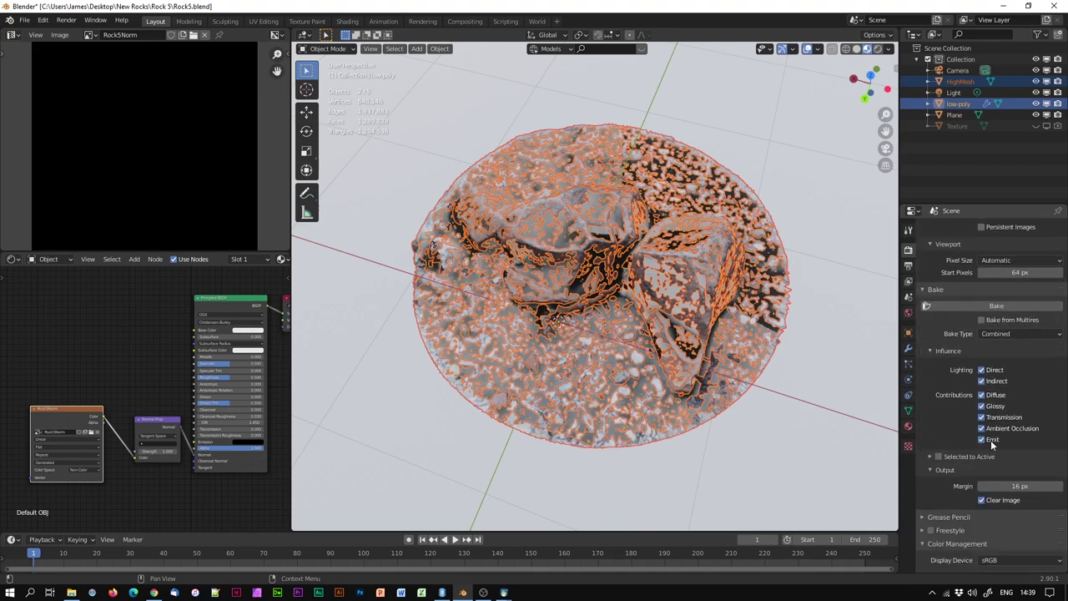
click(932, 456)
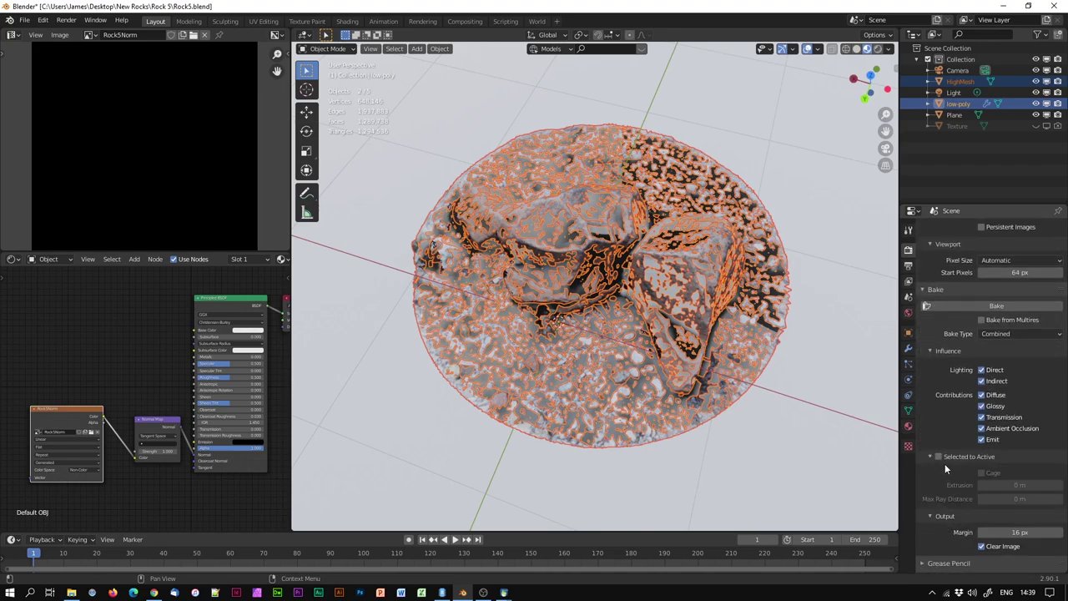
click(940, 457)
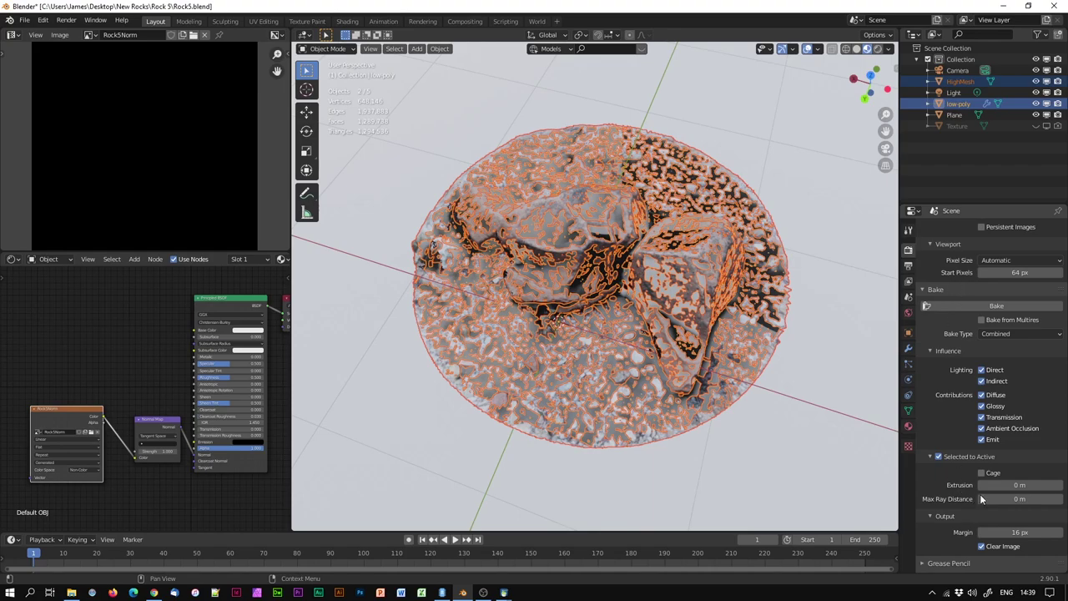
click(1011, 488)
text(0.1)
key(Return)
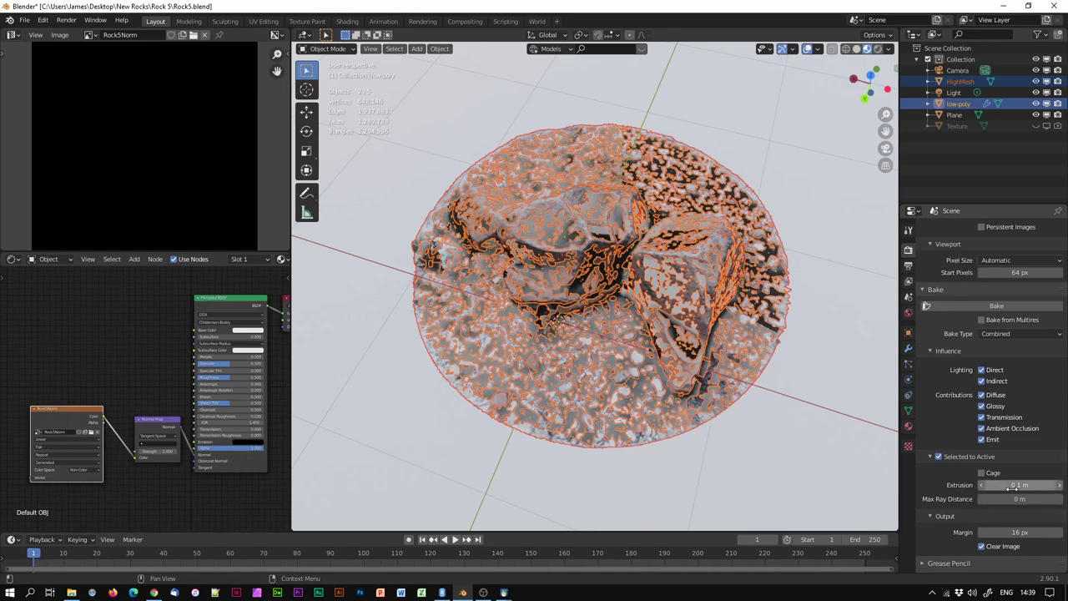
click(1004, 334)
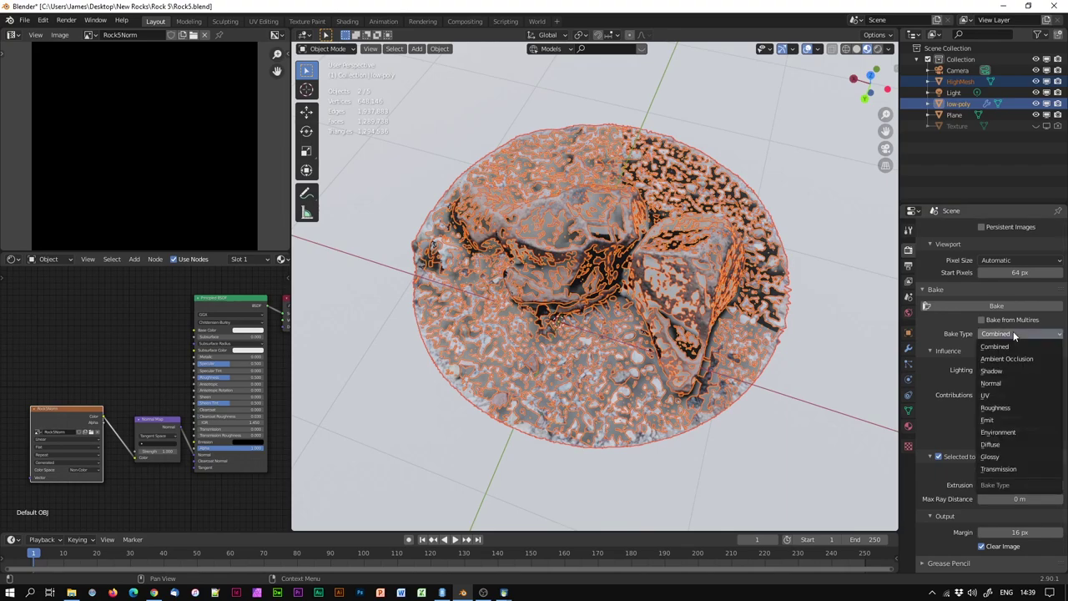
click(995, 383)
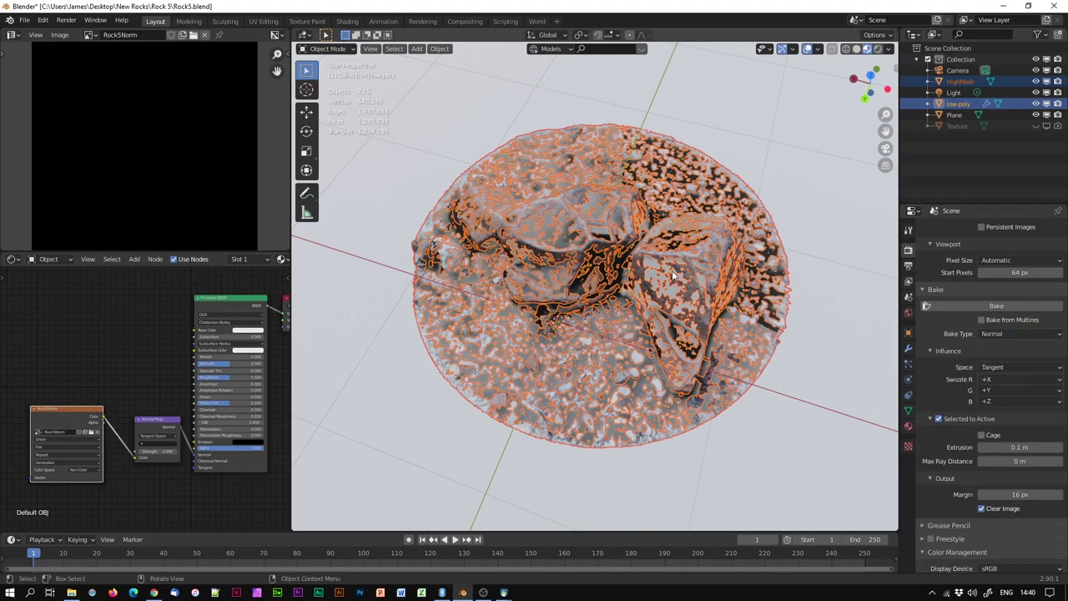
Save the project and bake HighMesh's normals onto low-poly into the Rock5Norm image.
key(ctrl+s)
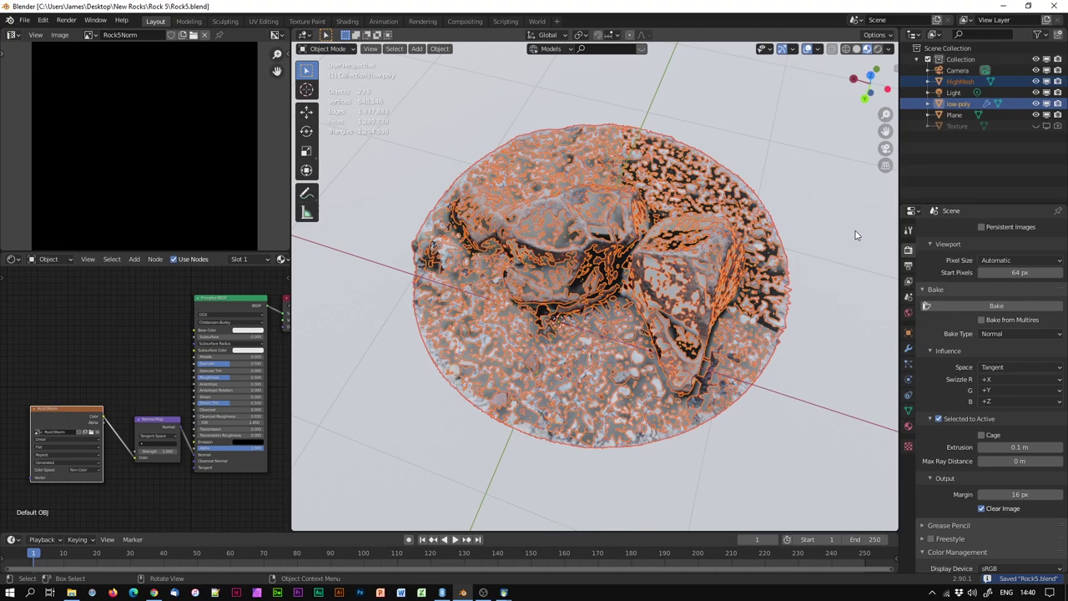
click(998, 305)
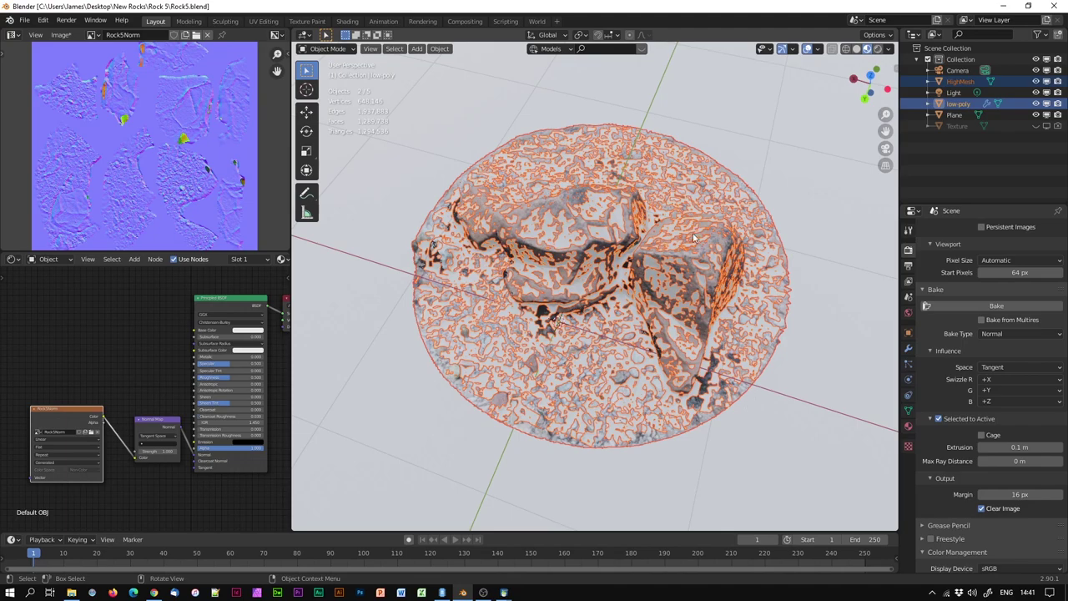
middle_drag(695, 237, 601, 309)
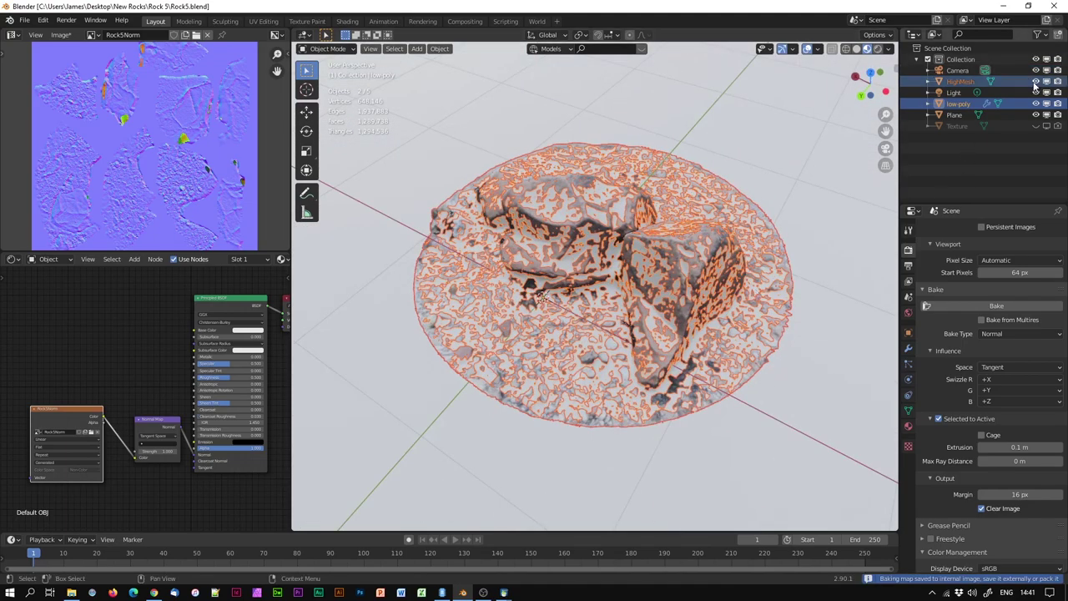
Hide HighMesh and inspect the baked normal detail on the low-poly rocks.
click(1036, 82)
middle_drag(801, 270, 718, 308)
scroll(635, 317, up, 5)
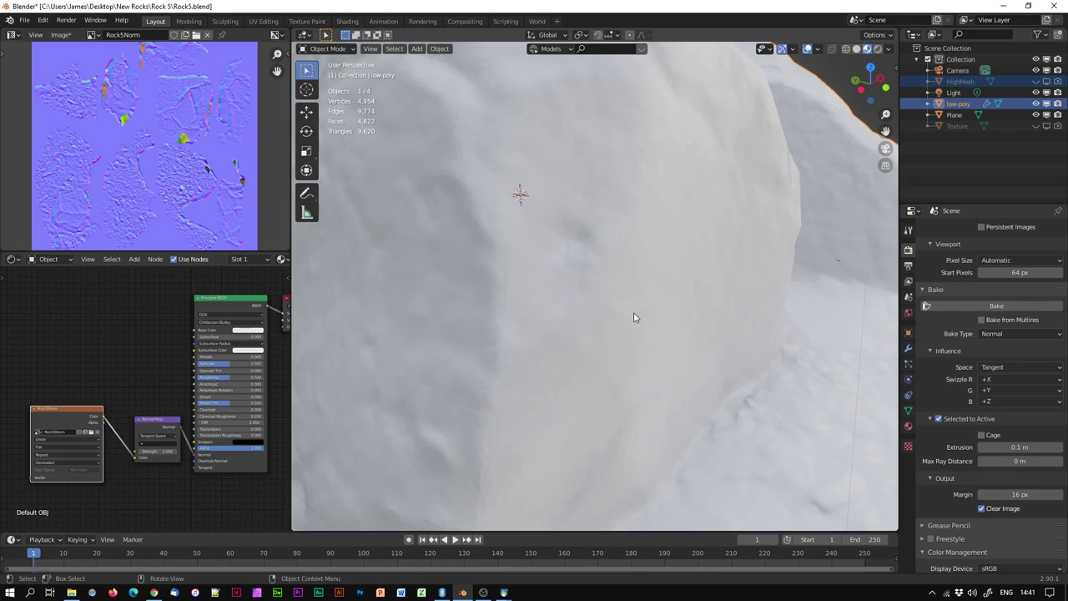
scroll(635, 317, down, 5)
middle_drag(634, 312, 734, 233)
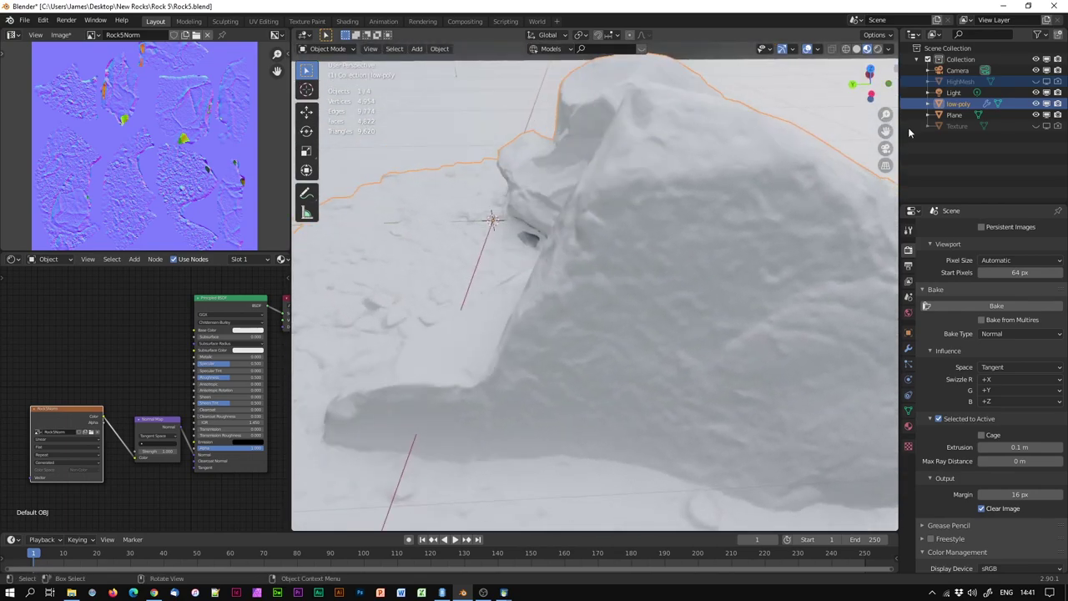
Compare low-poly in wireframe, solid and material preview shading, and review the Rock5Norm and Normal Map node connections.
click(846, 48)
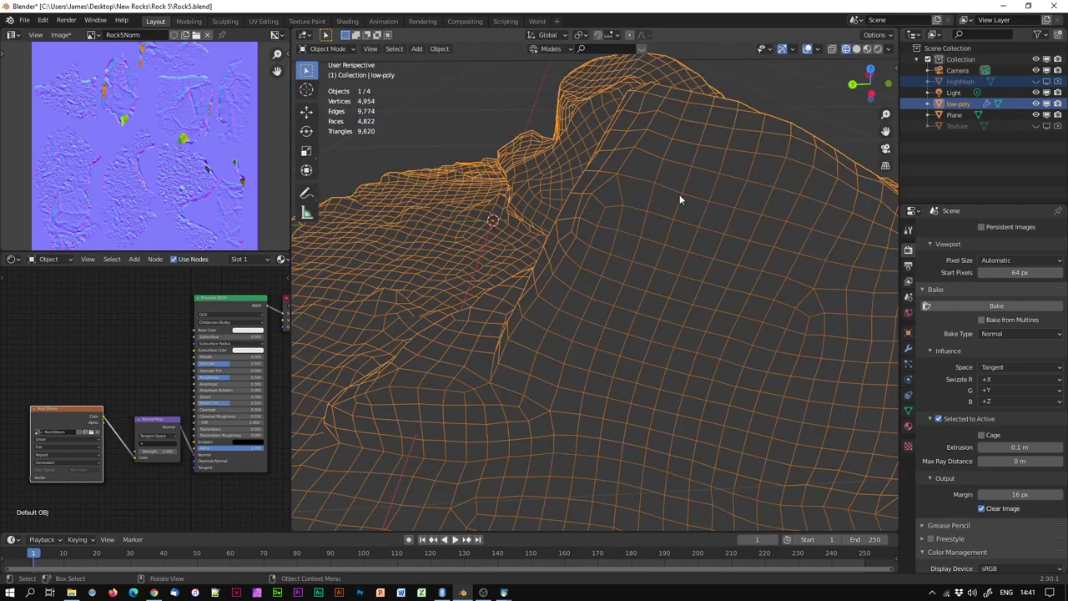
click(868, 49)
mouse_move(773, 261)
middle_down()
mouse_move(732, 261)
mouse_move(758, 210)
middle_up()
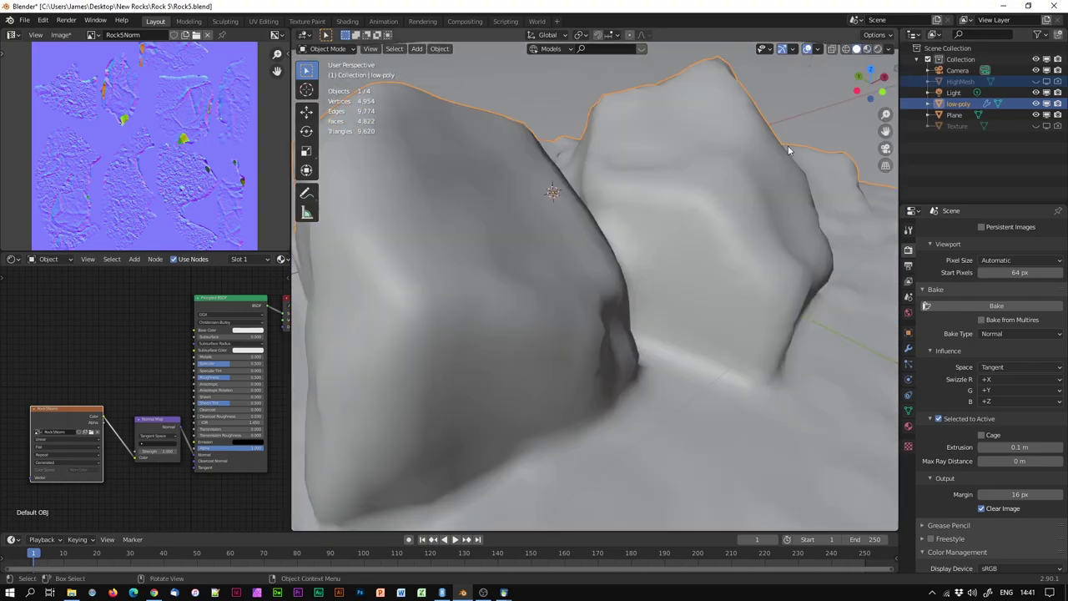
middle_drag(811, 110, 711, 233)
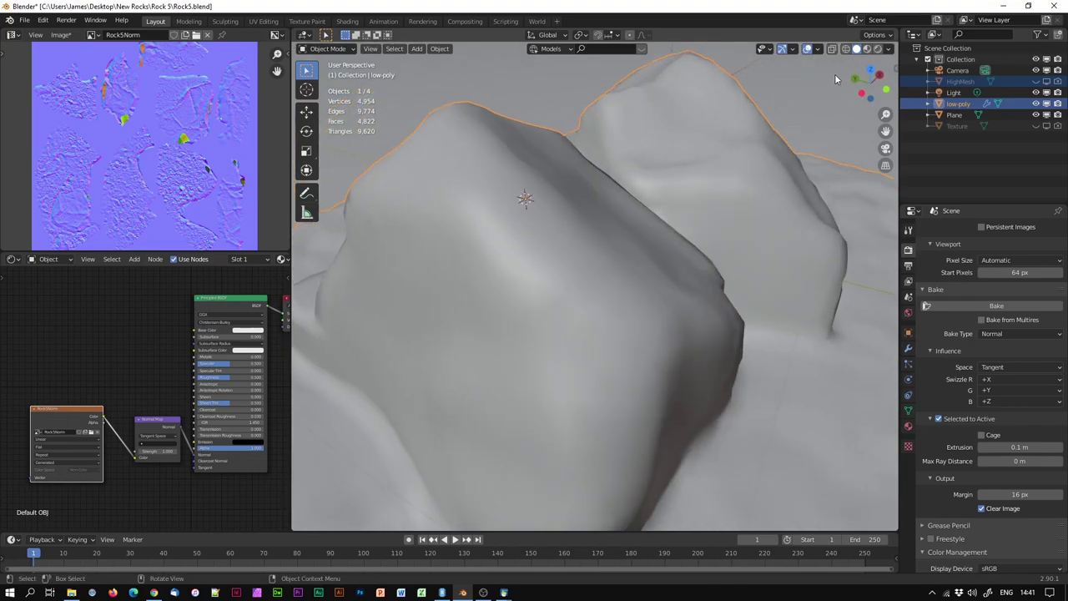
click(867, 49)
mouse_move(588, 301)
middle_down()
mouse_move(471, 350)
mouse_move(632, 370)
mouse_move(676, 417)
mouse_move(732, 331)
middle_up()
scroll(742, 319, up, 6)
middle_drag(697, 291, 533, 305)
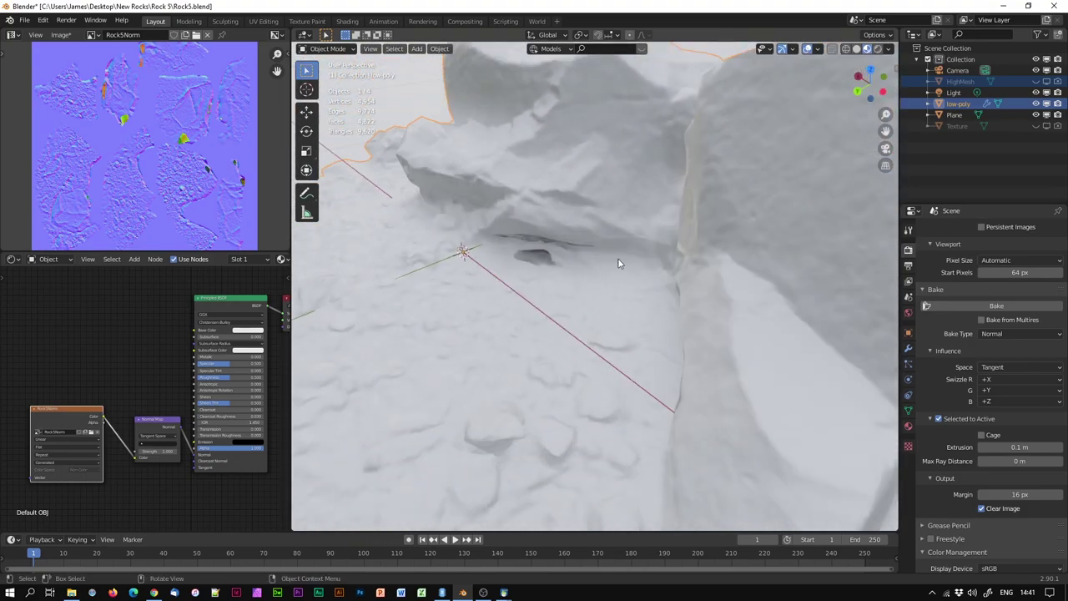
scroll(125, 393, up, 2)
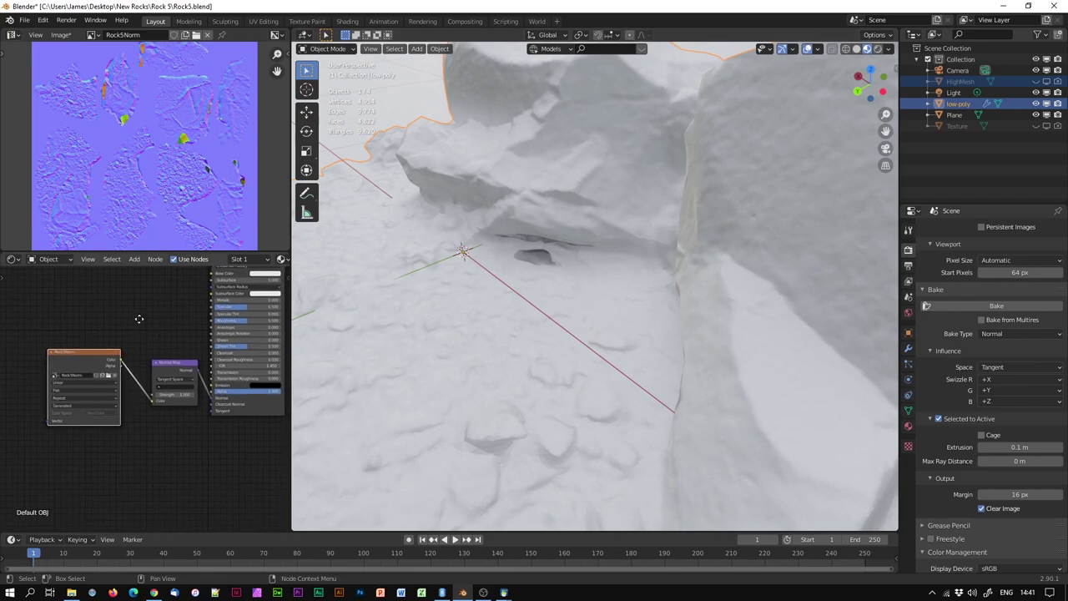
middle_drag(135, 394, 176, 463)
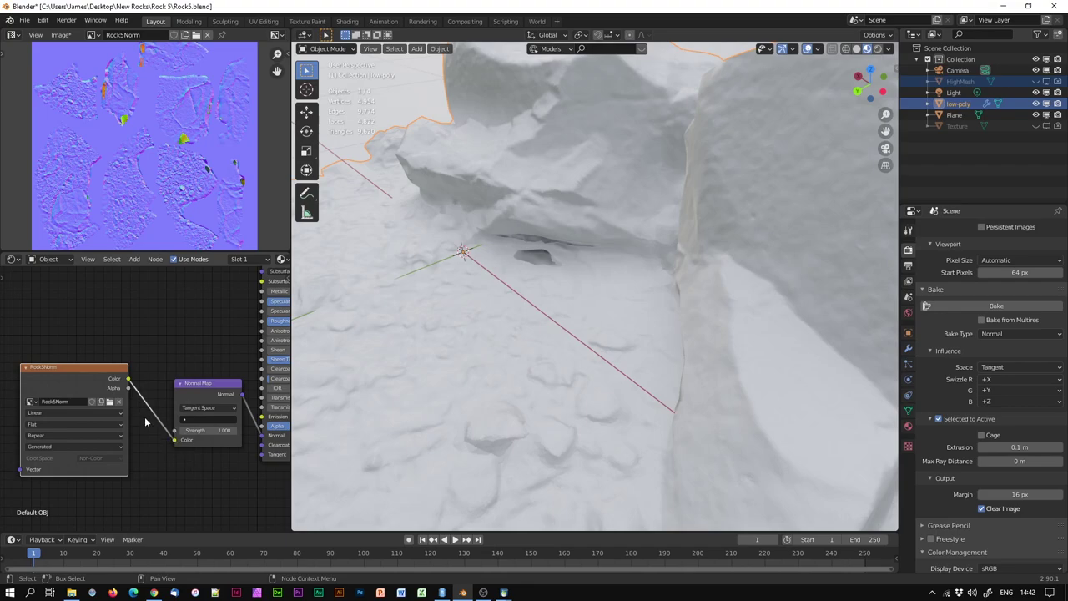
middle_drag(198, 466, 165, 451)
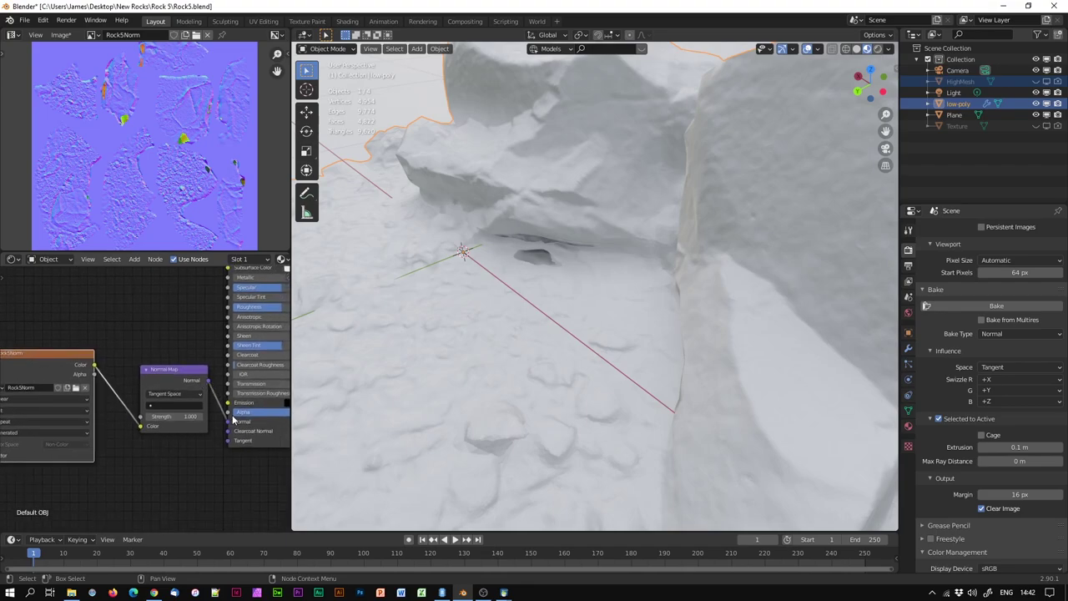
ctrl+scroll(232, 434, left, 3)
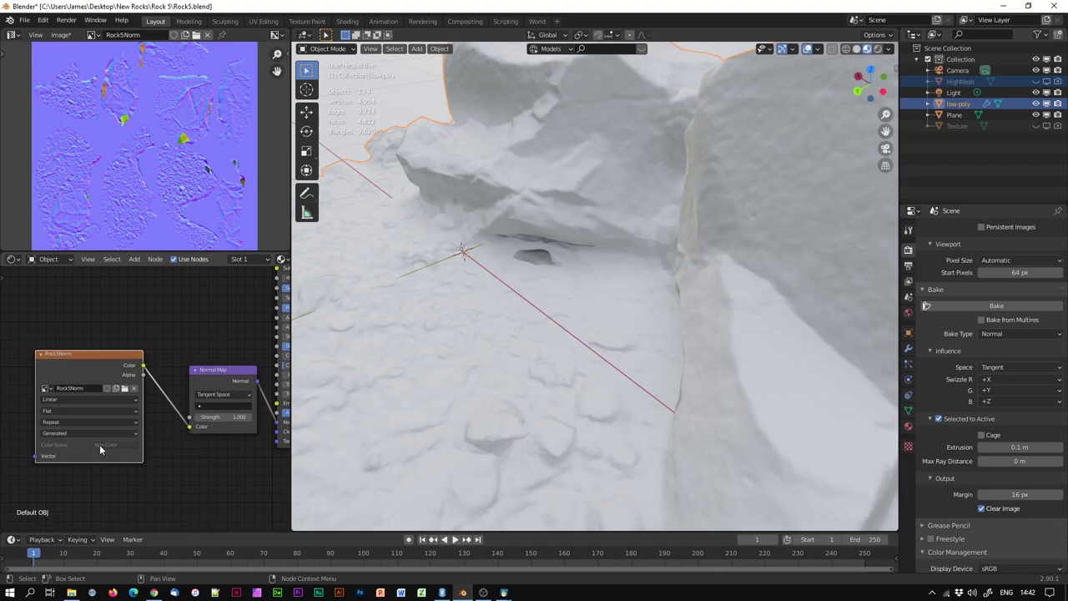
middle_drag(712, 290, 488, 211)
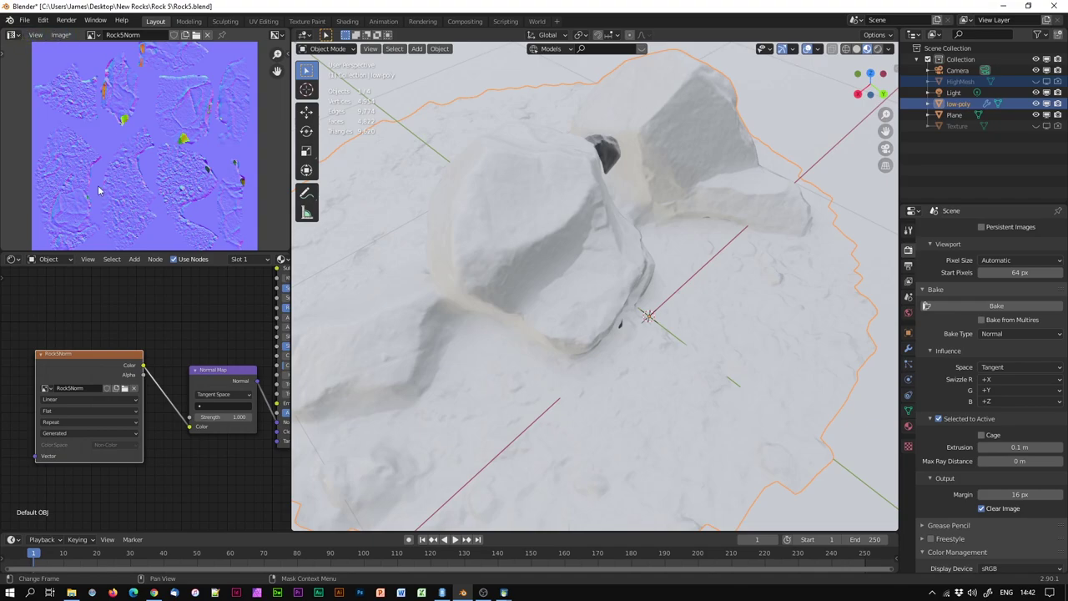
Save the baked normal image as Rock5Norm.png in the Rock 5 folder.
click(61, 35)
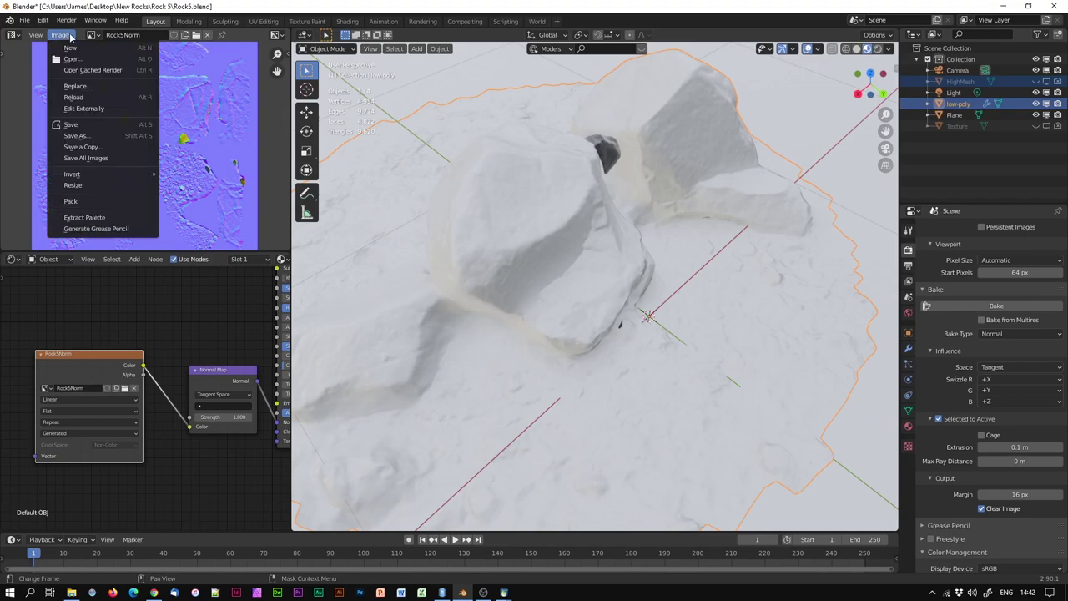
click(73, 137)
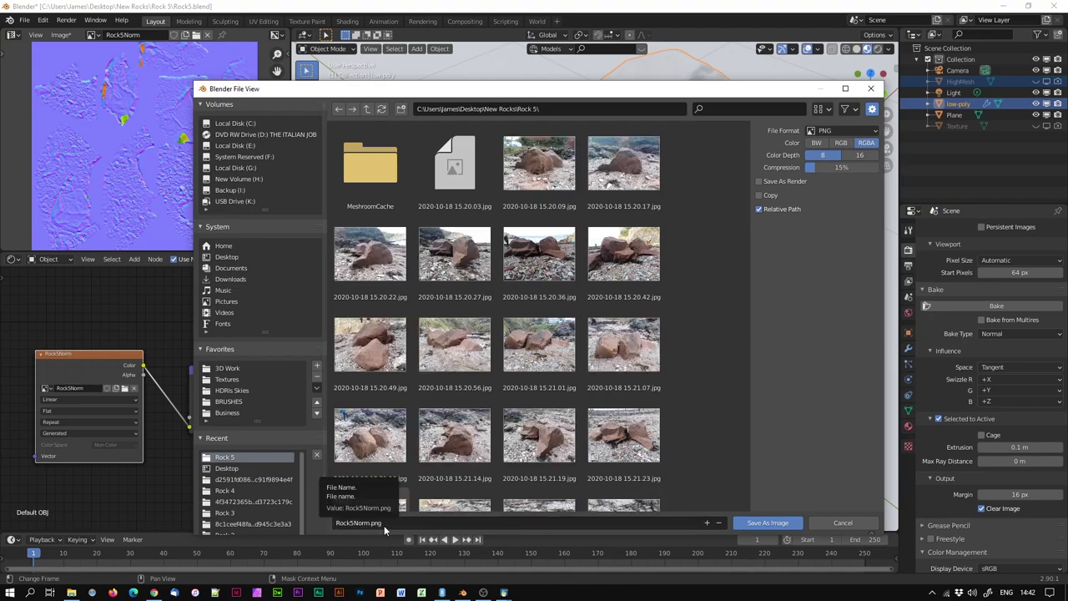
click(752, 525)
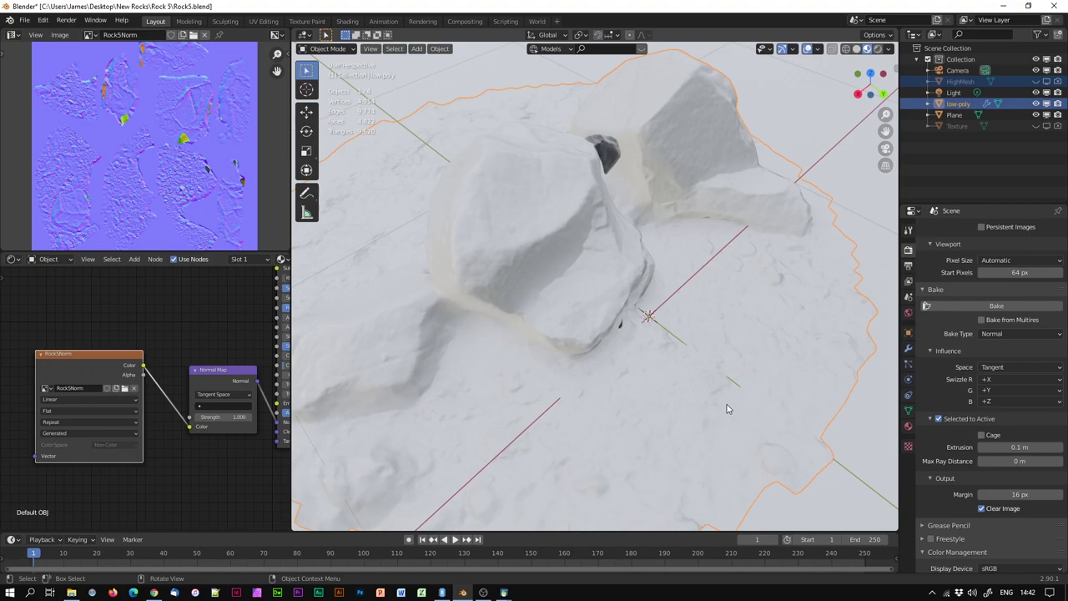
Enable the Texture object in the viewport and hide low-poly to inspect the textured rocks.
middle_drag(770, 353, 549, 293)
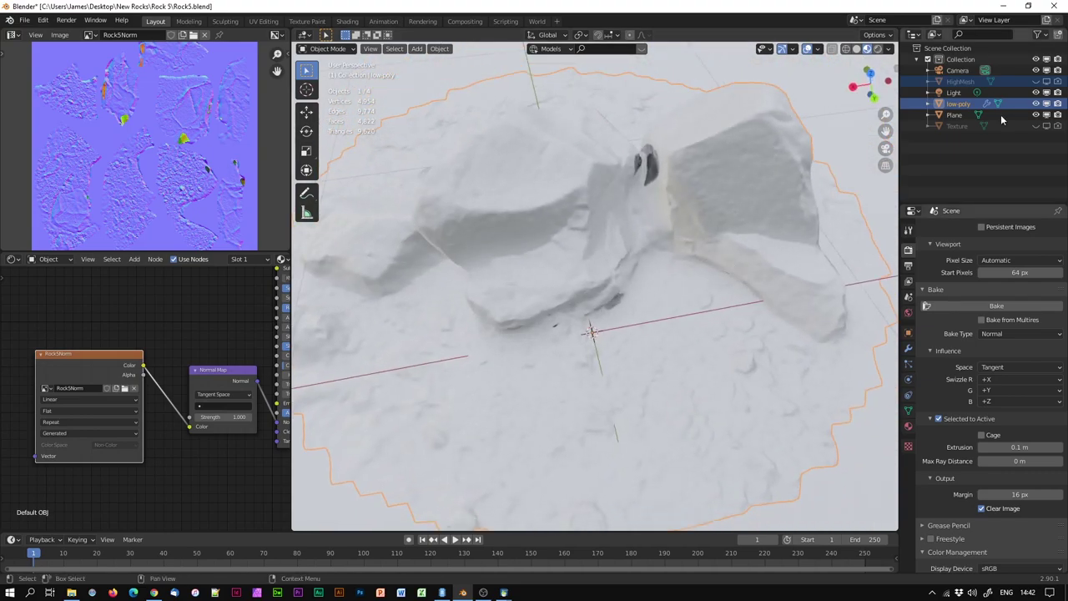
click(1036, 84)
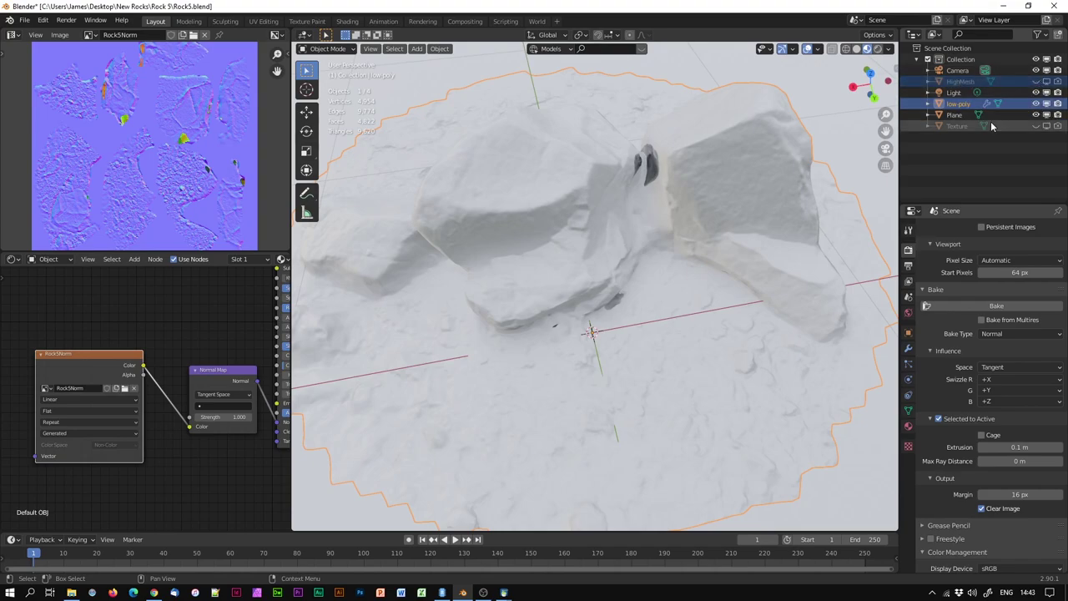
click(1047, 126)
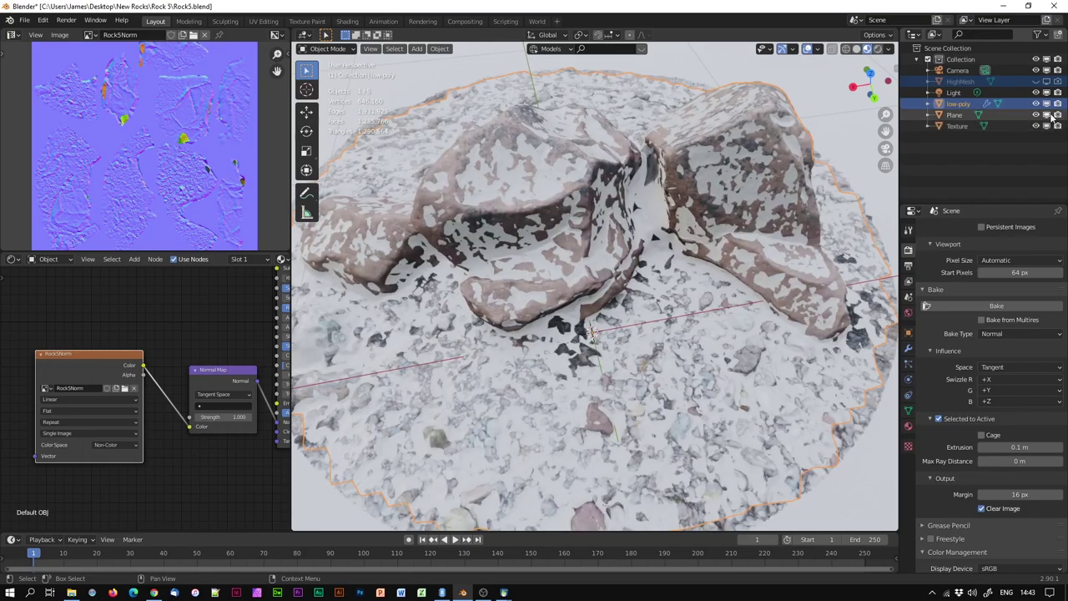
click(1048, 103)
middle_drag(884, 232, 485, 307)
middle_drag(496, 269, 692, 120)
middle_drag(681, 257, 660, 296)
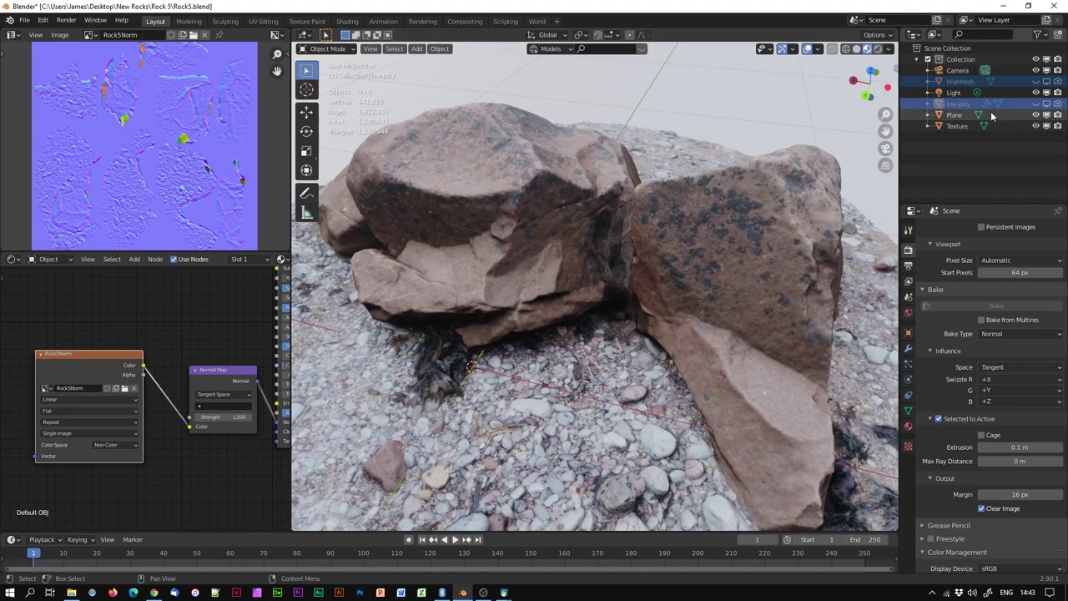
Show low-poly again and add an Image Texture node to its material above the Rock5Norm node.
middle_drag(167, 303, 177, 363)
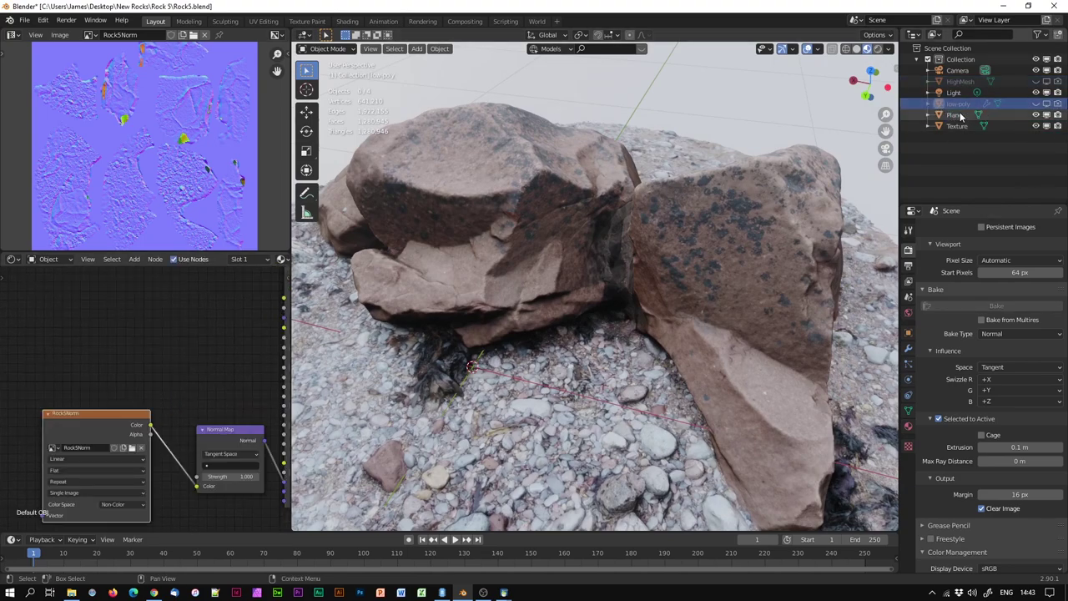
click(1036, 103)
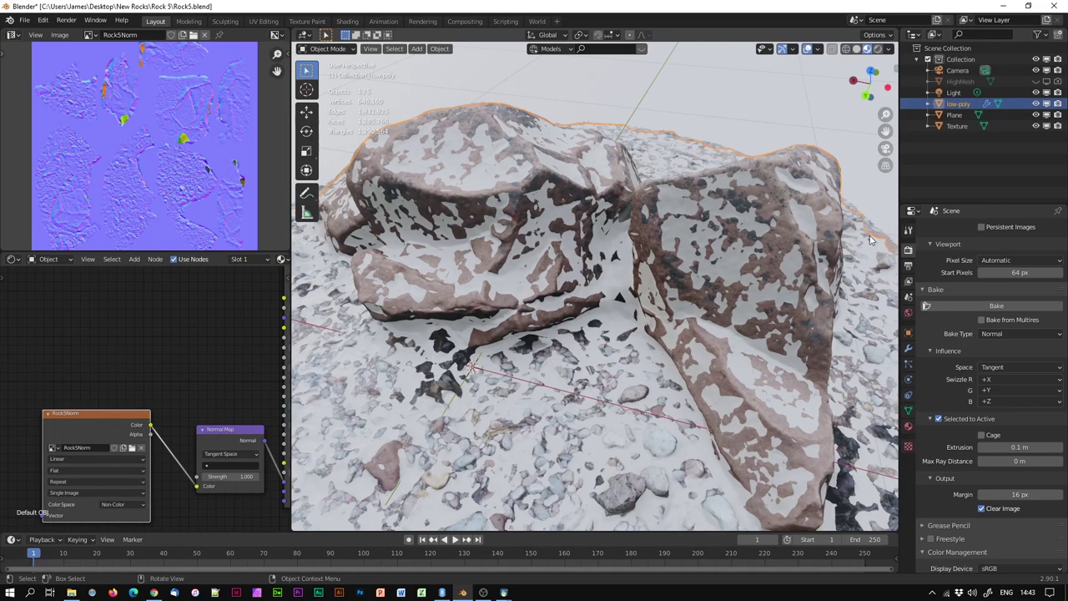
middle_drag(165, 389, 116, 435)
middle_drag(130, 497, 182, 462)
middle_drag(138, 432, 164, 411)
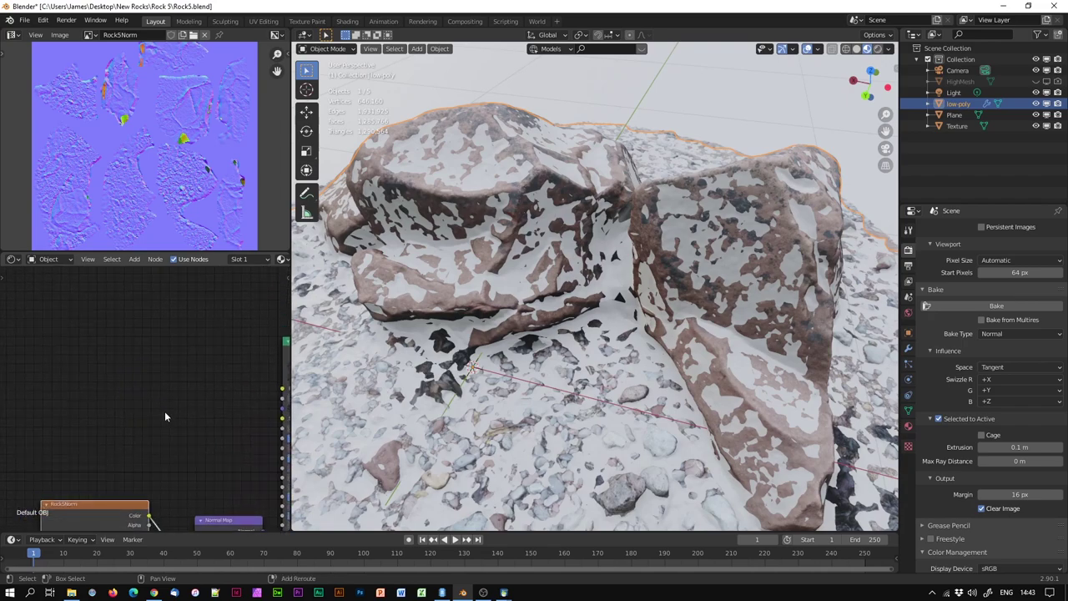
key(shift+a)
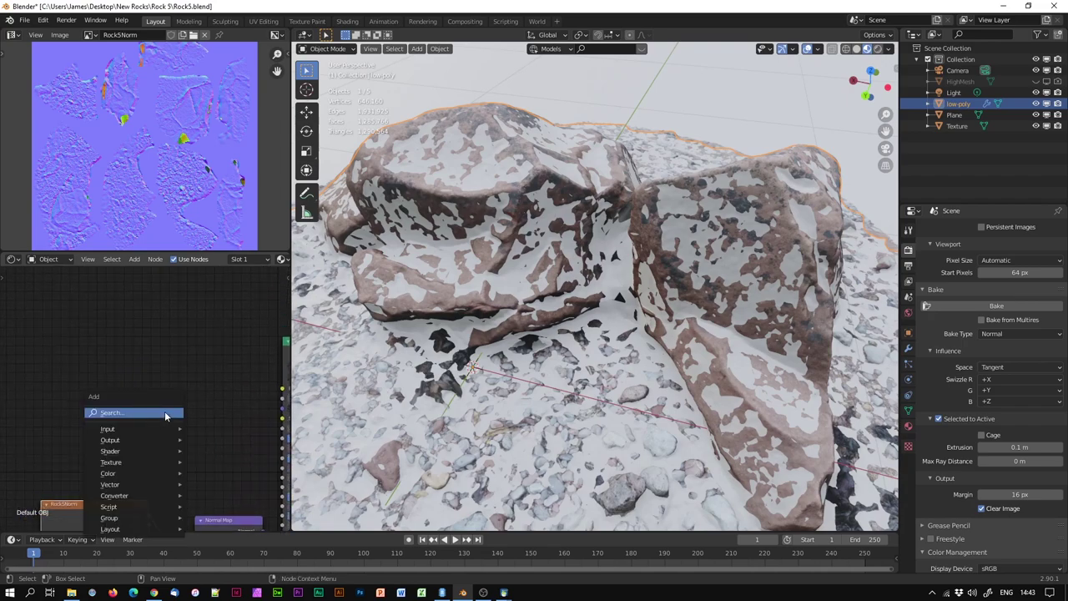
text(imag)
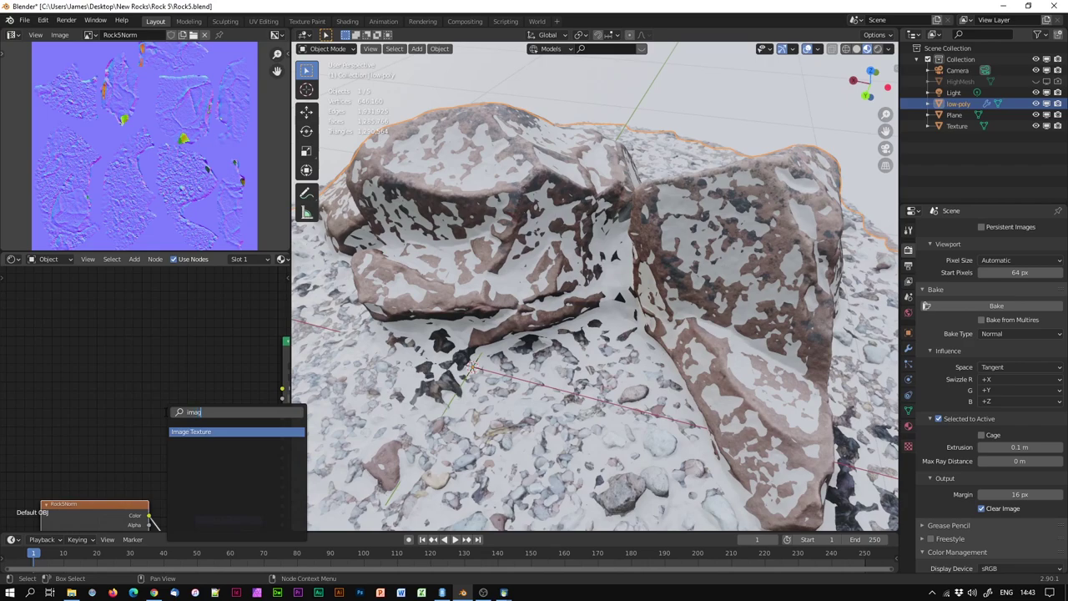
key(Return)
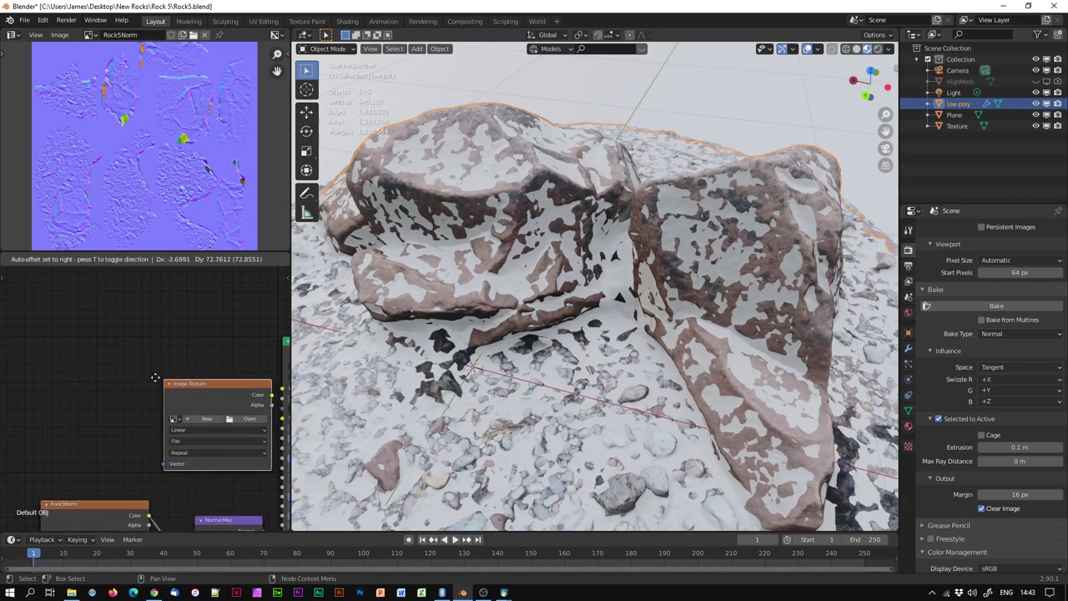
click(180, 397)
Connect the new Image Texture node's Color output to the Principled BSDF's Base Color input.
middle_drag(180, 398, 155, 392)
middle_drag(212, 370, 158, 358)
drag(153, 351, 207, 373)
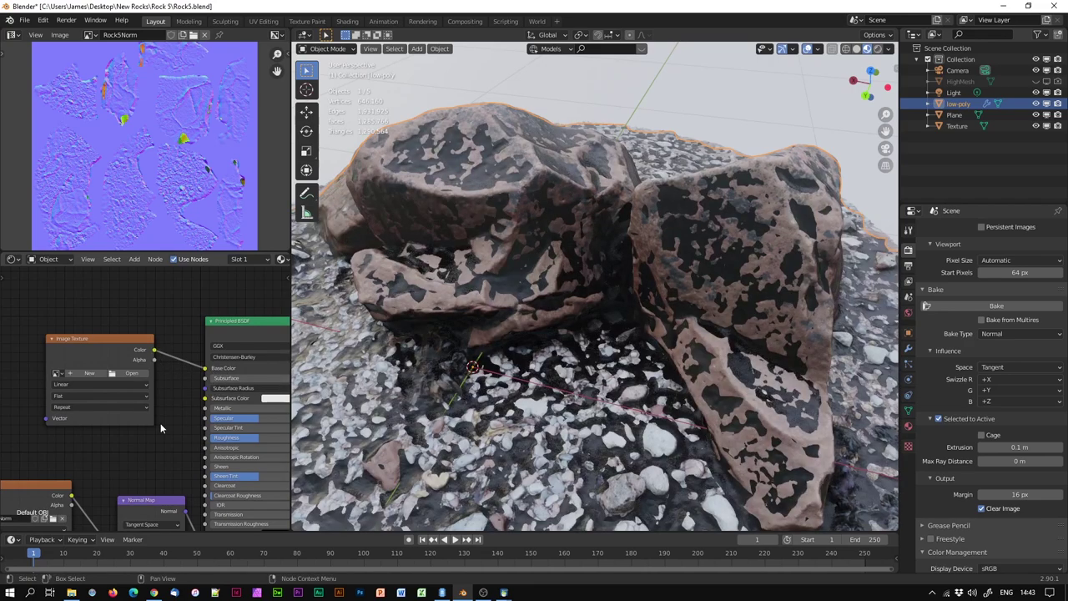
Hide the Texture object temporarily to inspect low-poly with the empty base colour texture, then show it again.
click(1036, 125)
middle_drag(772, 282, 418, 261)
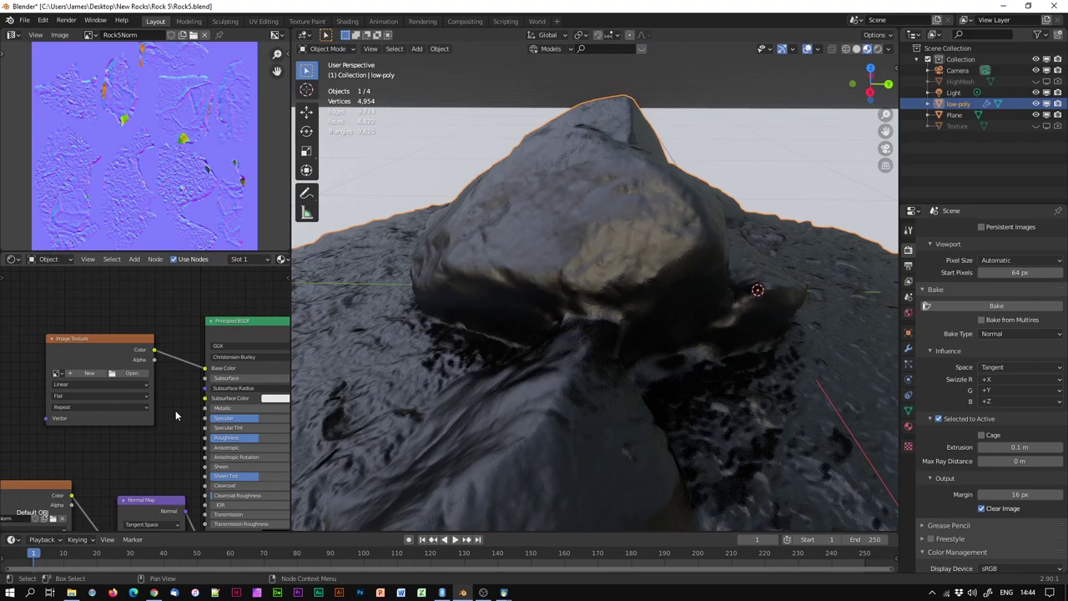
middle_drag(756, 349, 425, 362)
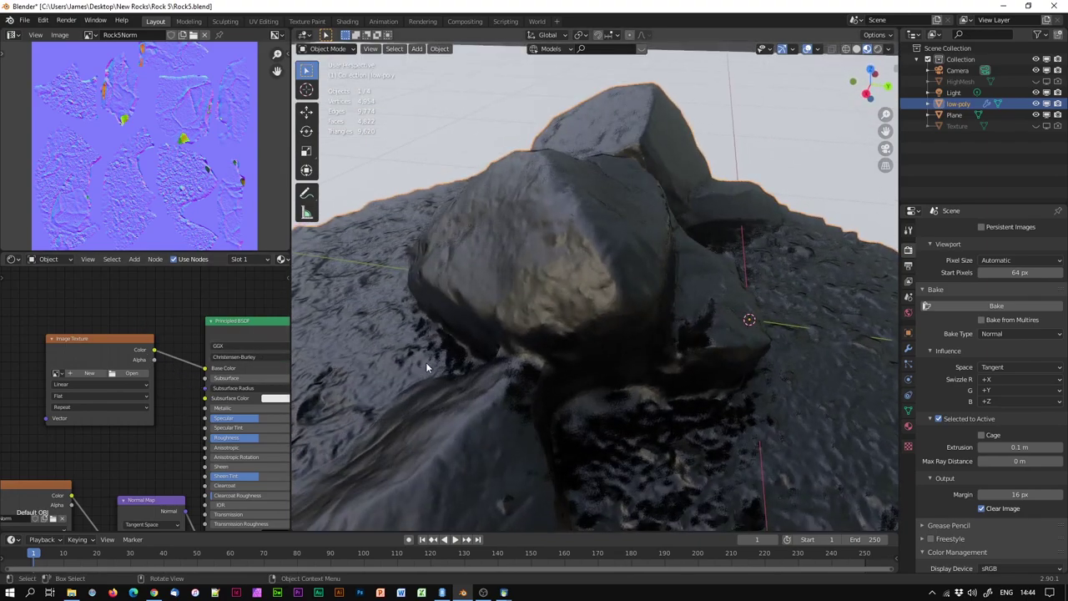
click(1049, 126)
middle_drag(612, 374, 585, 350)
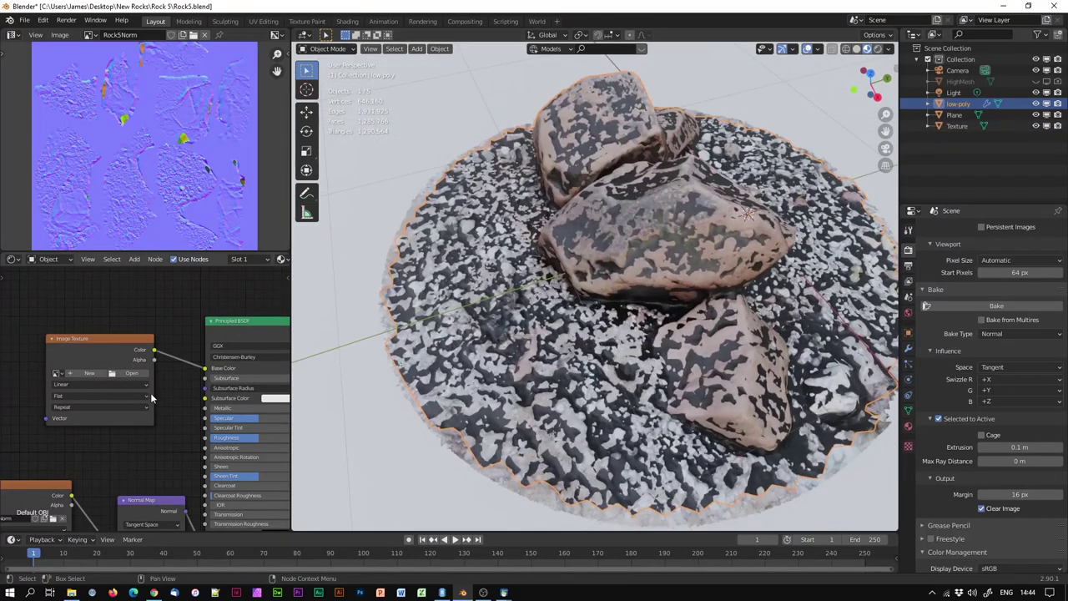
Create a blank 4096 × 4096 px image named Rock5Text in the new Image Texture node.
click(75, 374)
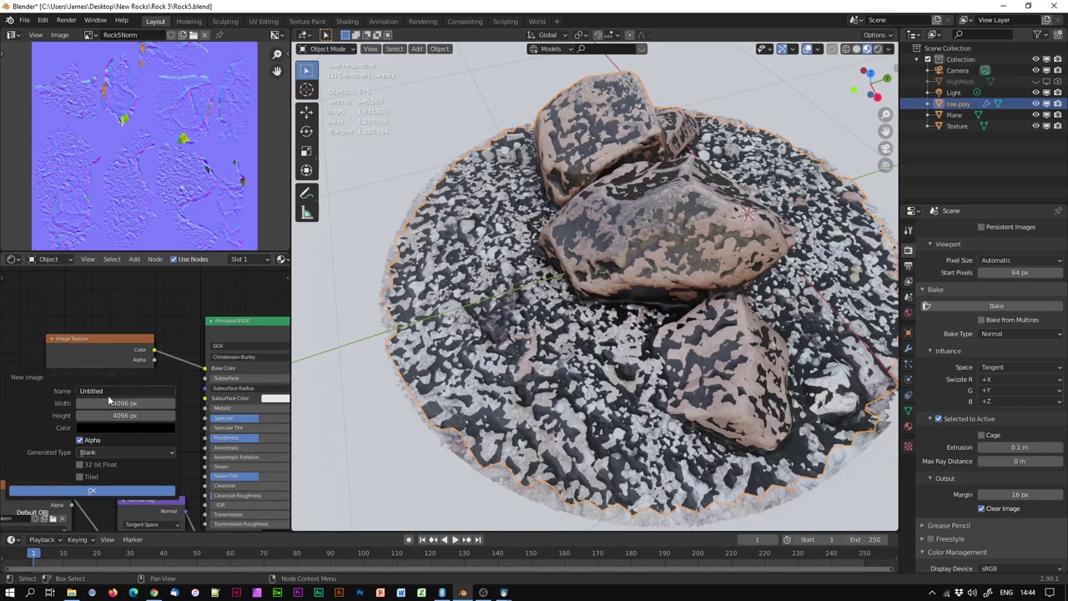
text(Rock)
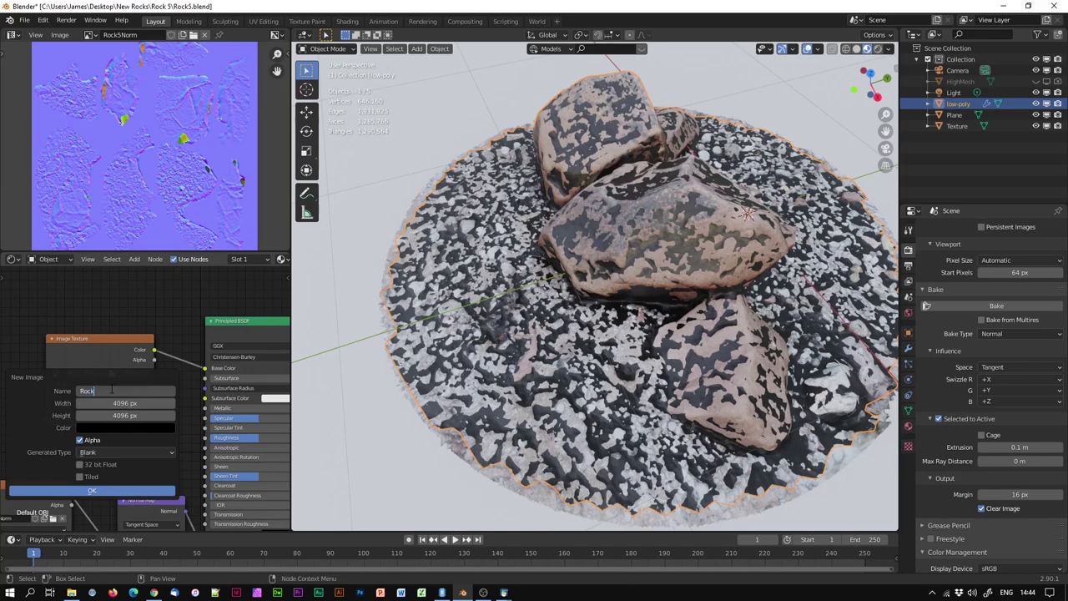
text(5Text)
click(91, 490)
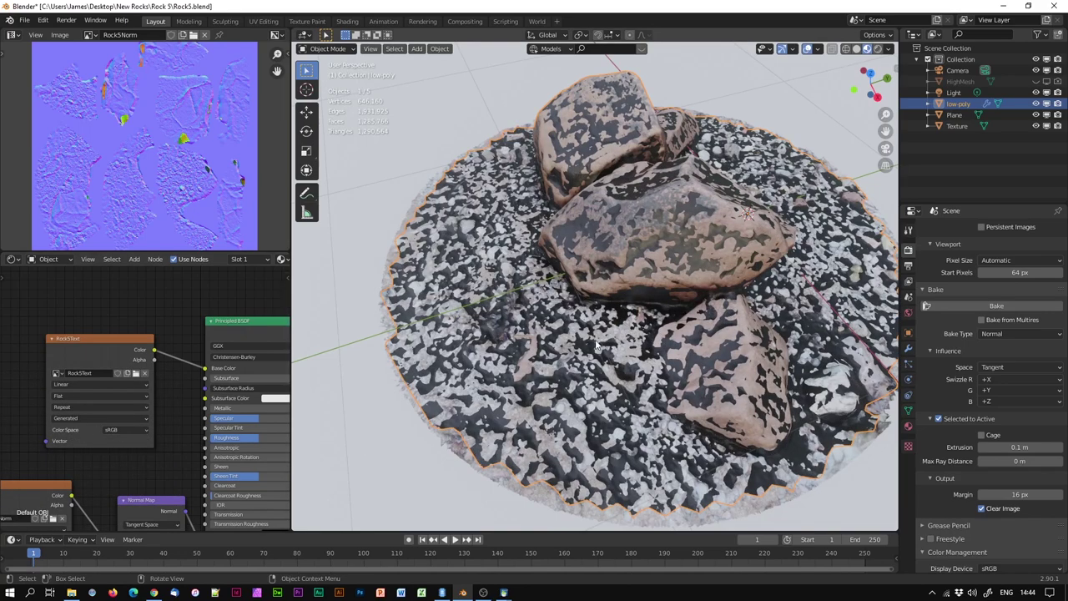
Make the Rock5Text node active as the bake target, and select Texture followed by low-poly as the active object.
scroll(597, 342, up, 5)
scroll(598, 342, down, 5)
middle_drag(183, 399, 169, 382)
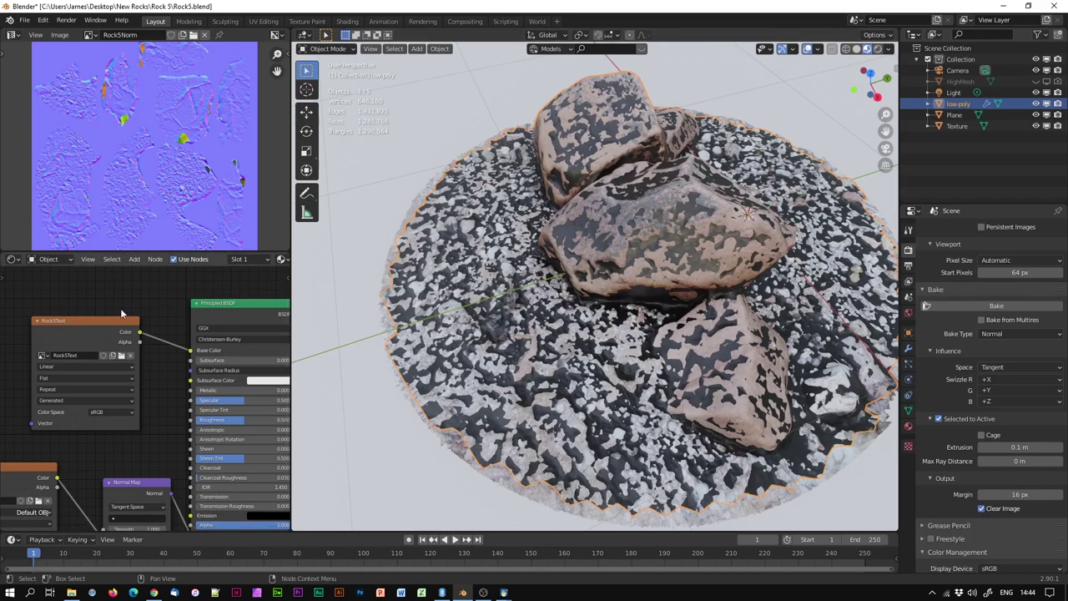
click(73, 321)
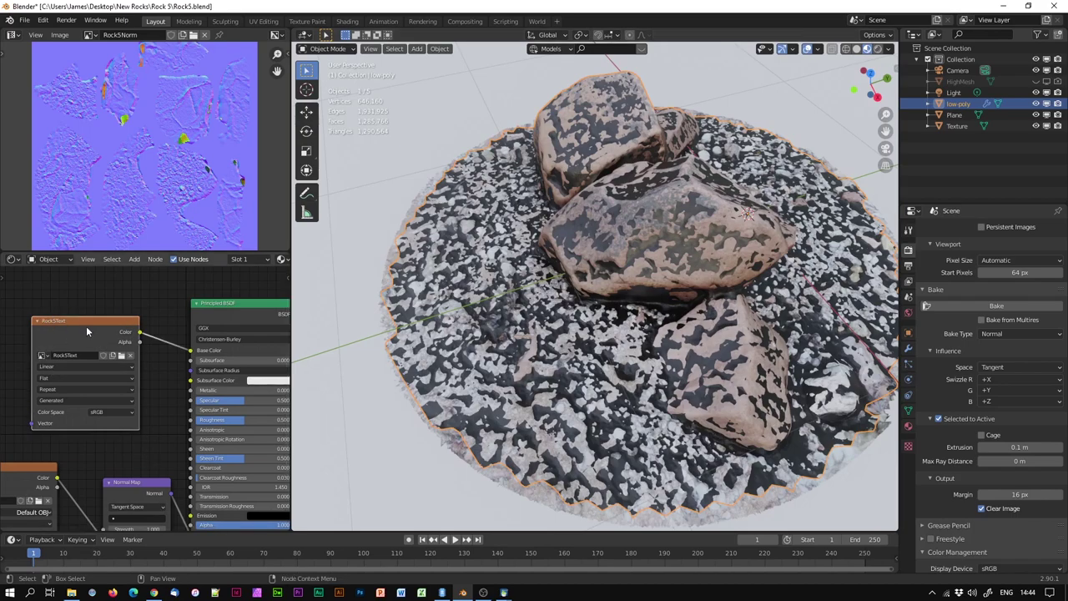
click(956, 126)
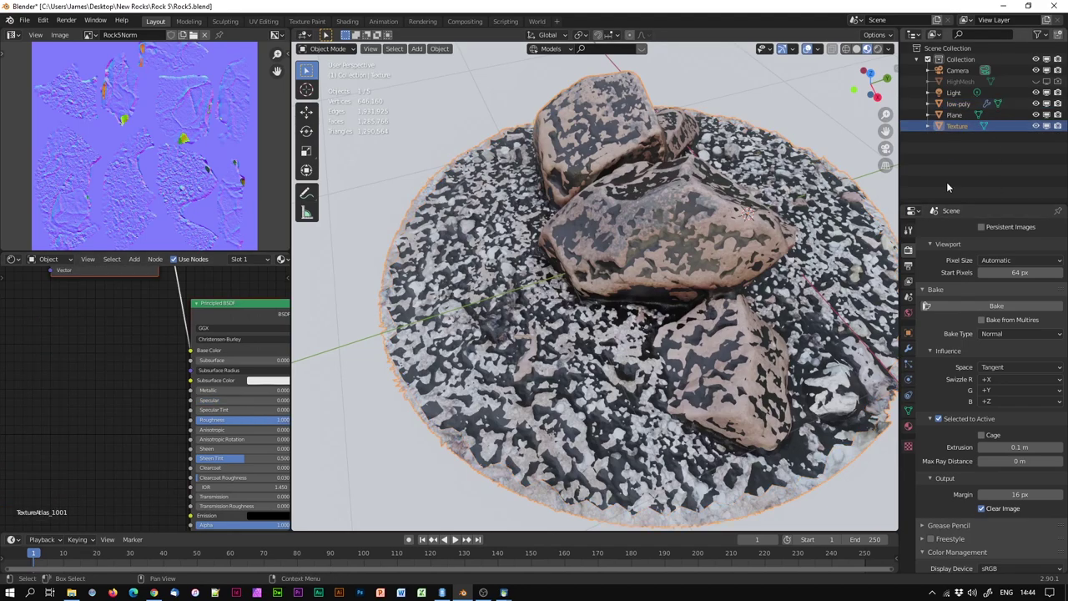
ctrl+click(958, 104)
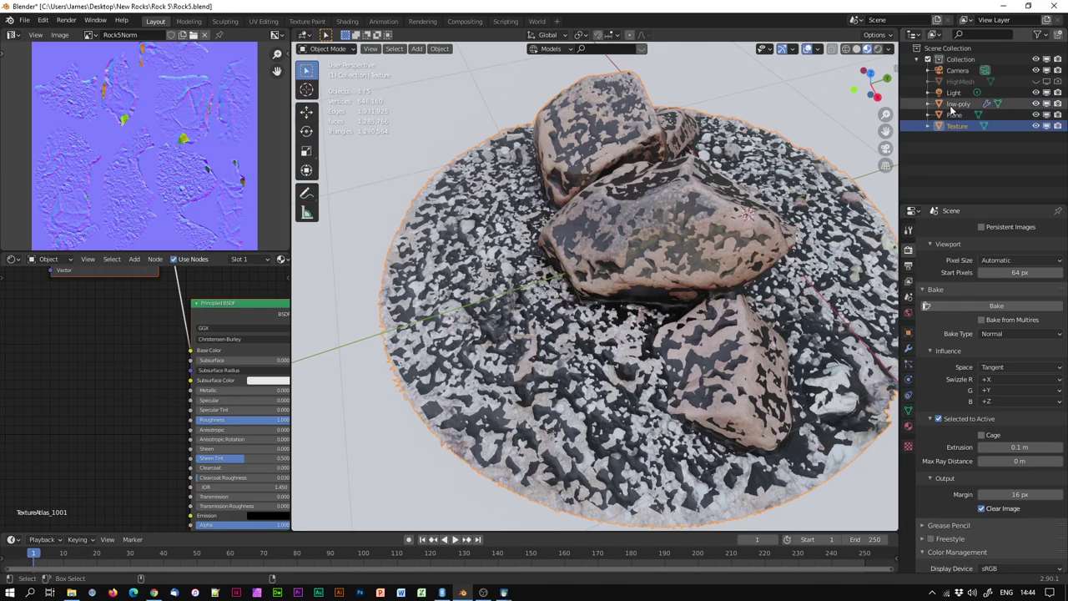
Save the file and set the bake type to Diffuse with only the Color contribution enabled.
key(ctrl+s)
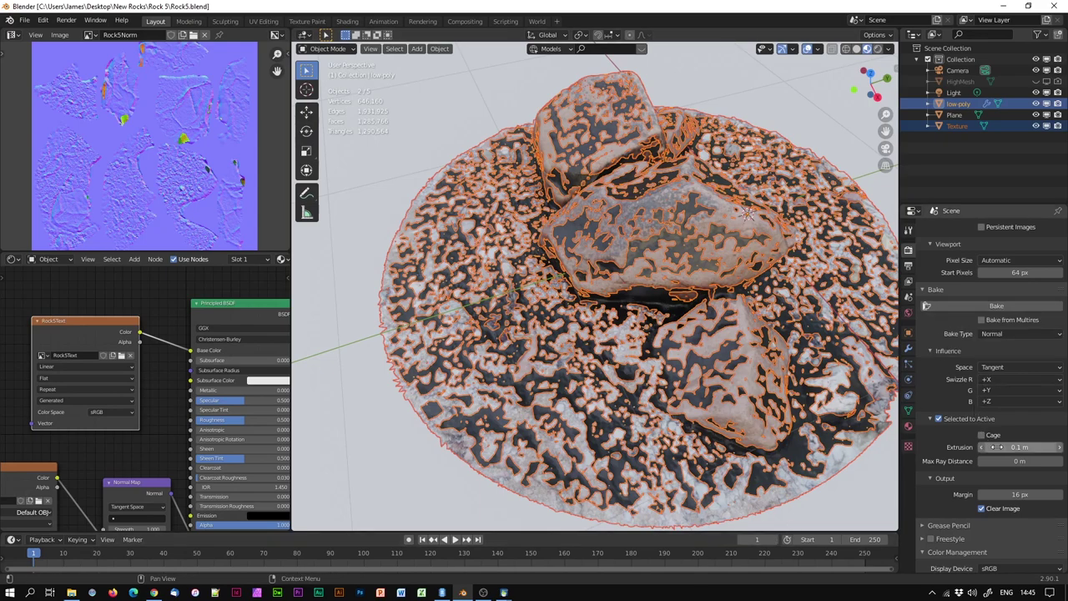
scroll(998, 451, up, 2)
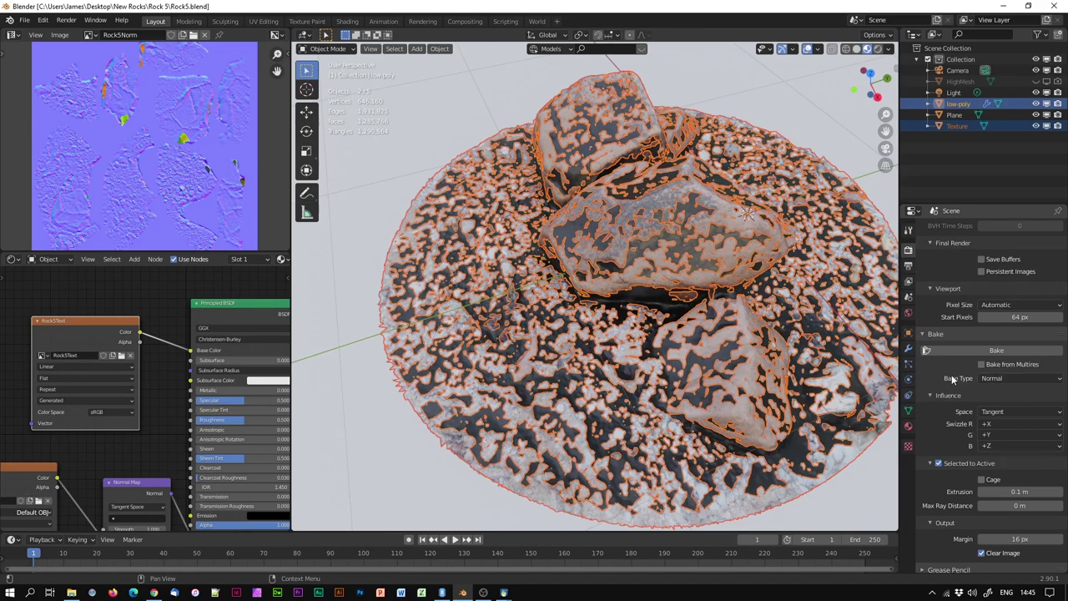
click(1014, 380)
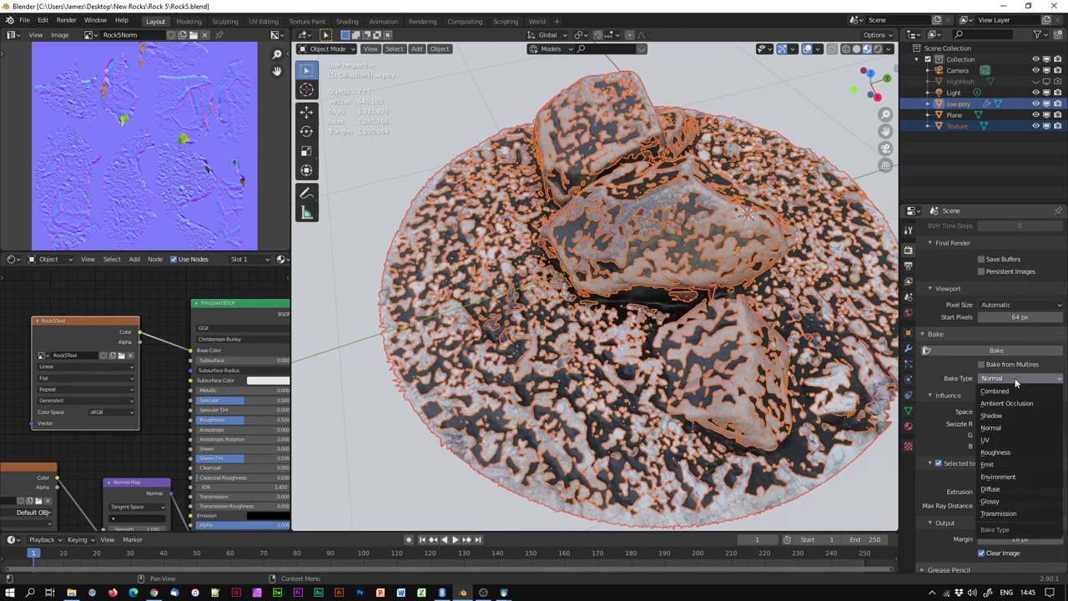
click(983, 491)
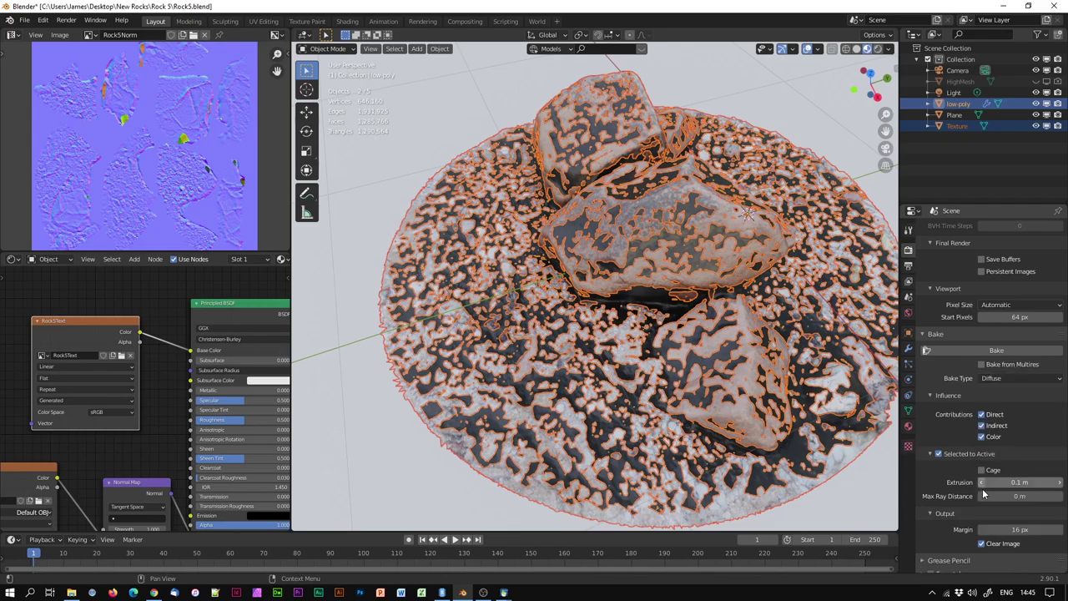
click(981, 426)
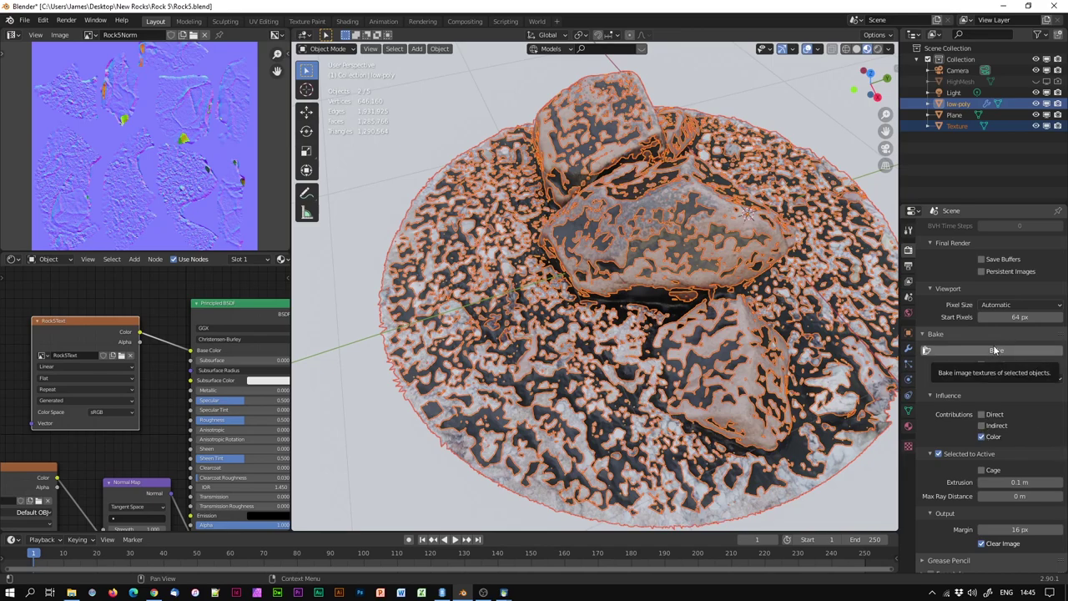
Bake the Texture object's diffuse colour onto low-poly's Rock5Text image.
ctrl+click(955, 127)
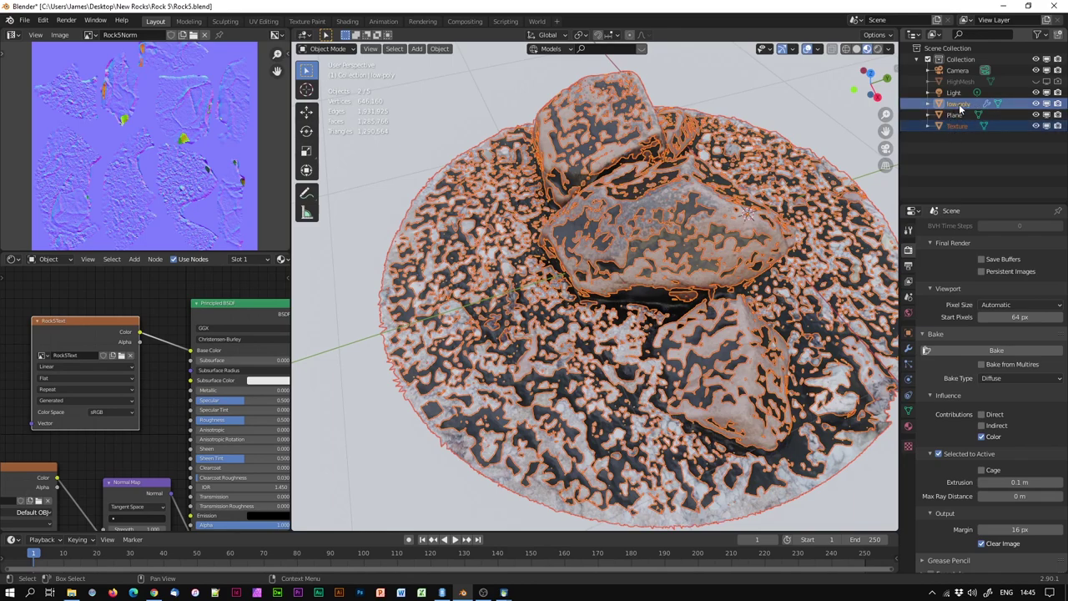
click(997, 352)
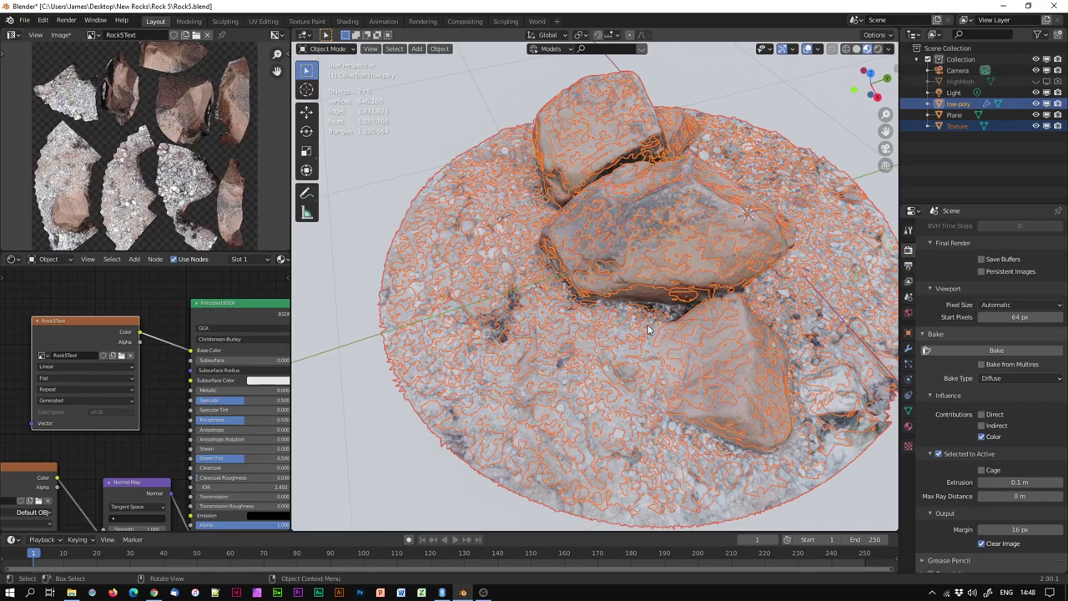
middle_drag(705, 334, 567, 293)
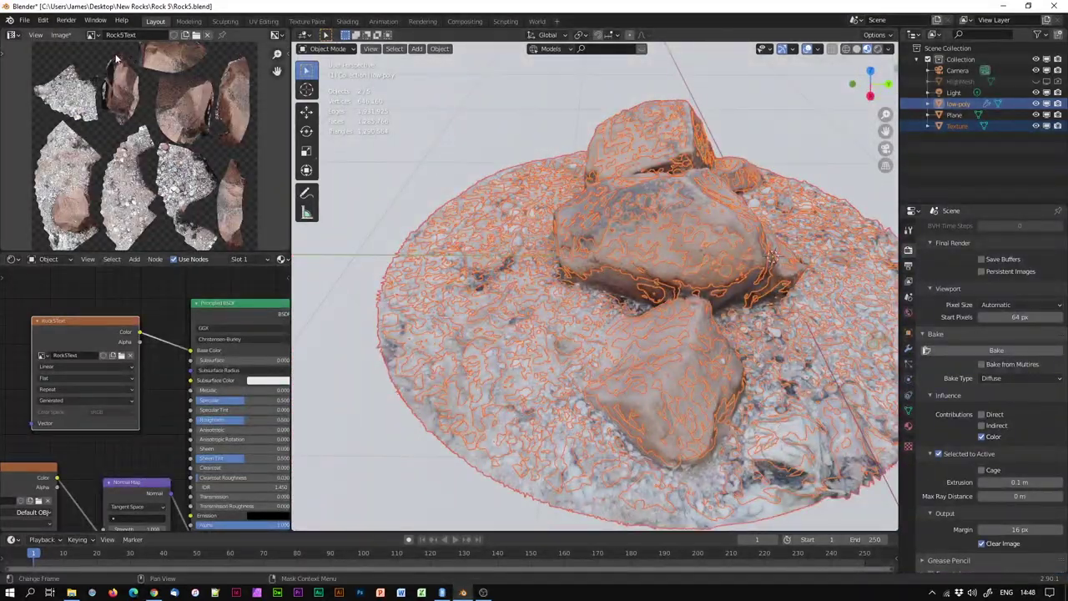
Save the baked colour image as Rock5Text.png in the Rock 5 folder.
click(60, 34)
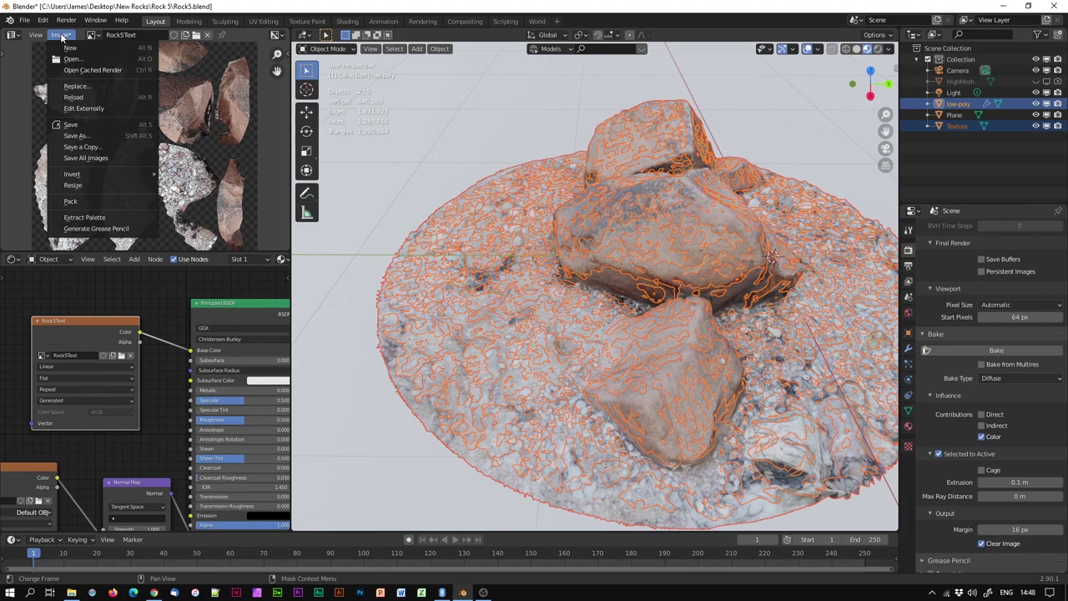
click(92, 138)
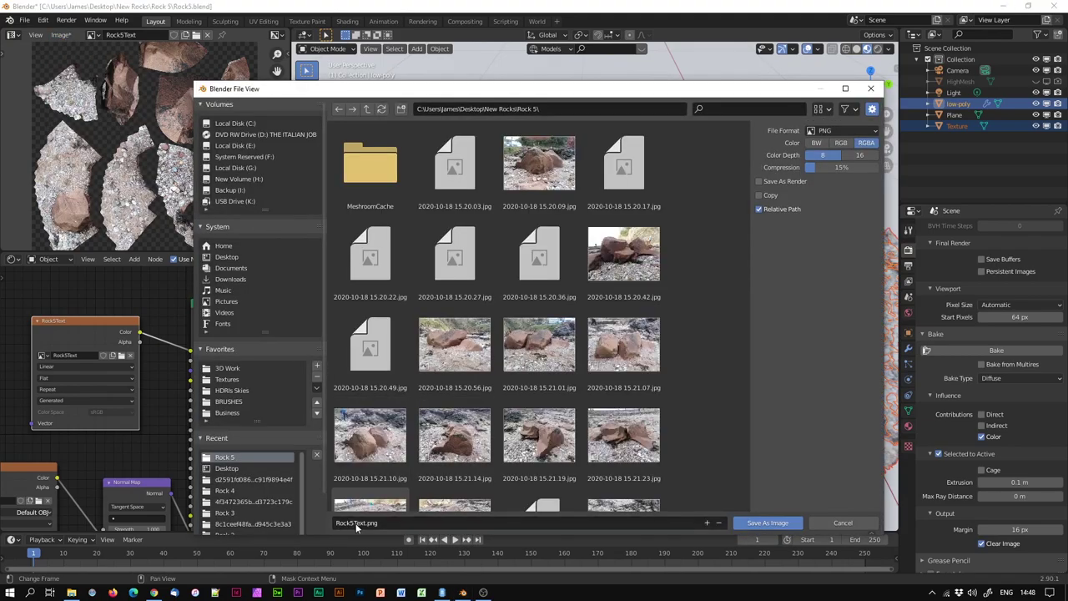
click(766, 526)
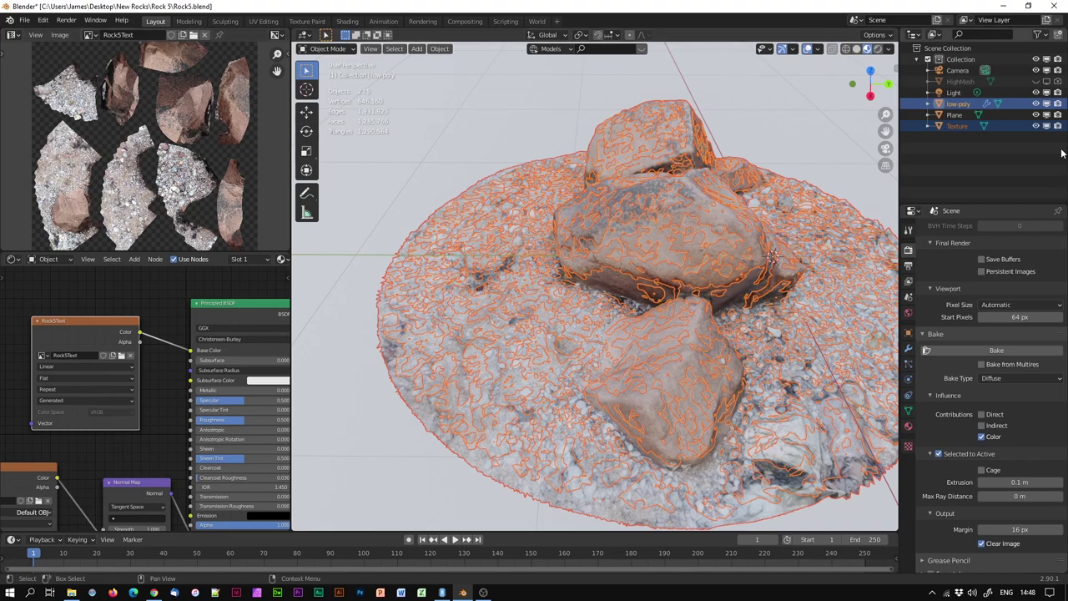
Hide the Texture object and inspect the baked low-poly rocks up close.
click(1036, 126)
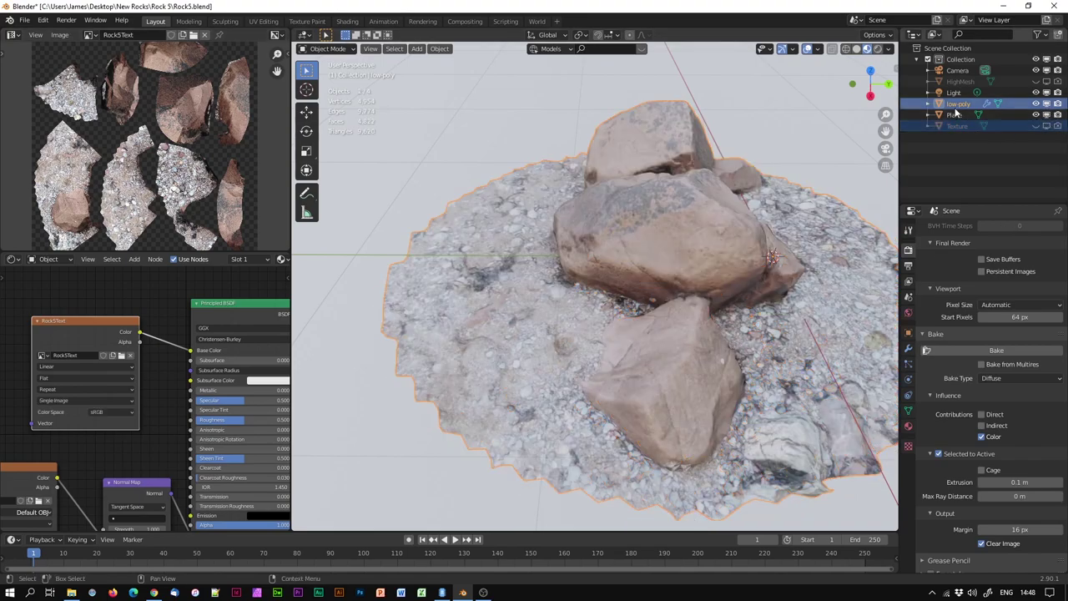
mouse_move(671, 345)
middle_down()
mouse_move(657, 341)
mouse_move(729, 360)
mouse_move(596, 364)
mouse_move(684, 347)
mouse_move(717, 304)
mouse_move(581, 329)
mouse_move(664, 329)
mouse_move(651, 357)
mouse_move(672, 333)
middle_up()
scroll(663, 355, up, 5)
scroll(696, 343, down, 5)
scroll(668, 329, up, 3)
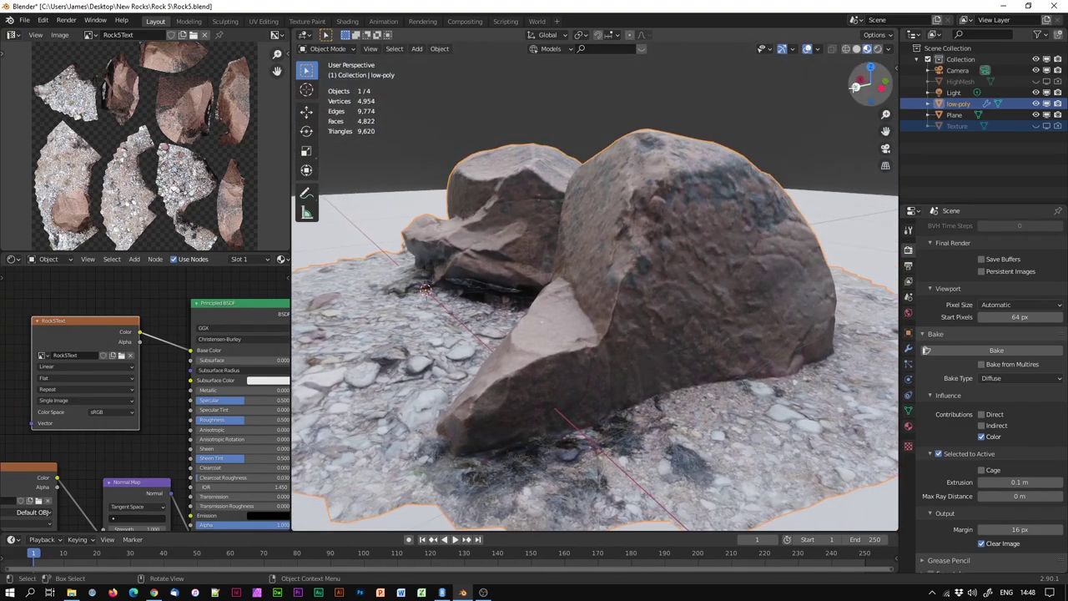
Compare the low-poly mesh in wireframe and solid shading with its textured material preview from several sides.
click(845, 48)
mouse_move(805, 105)
middle_down()
mouse_move(624, 337)
mouse_move(727, 286)
mouse_move(640, 307)
mouse_move(668, 275)
middle_up()
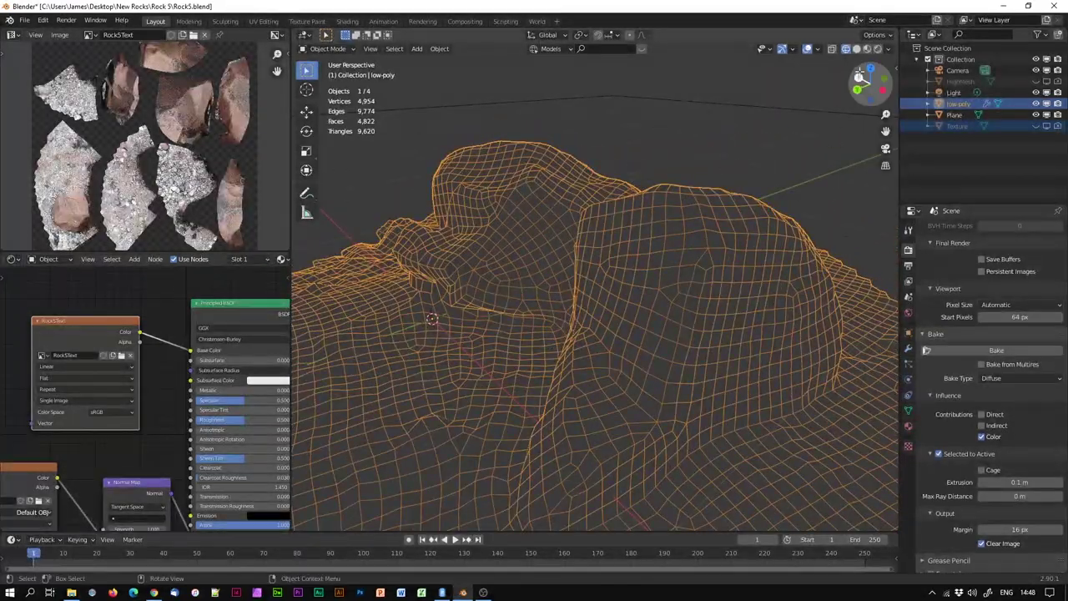
click(868, 48)
middle_drag(752, 371, 679, 402)
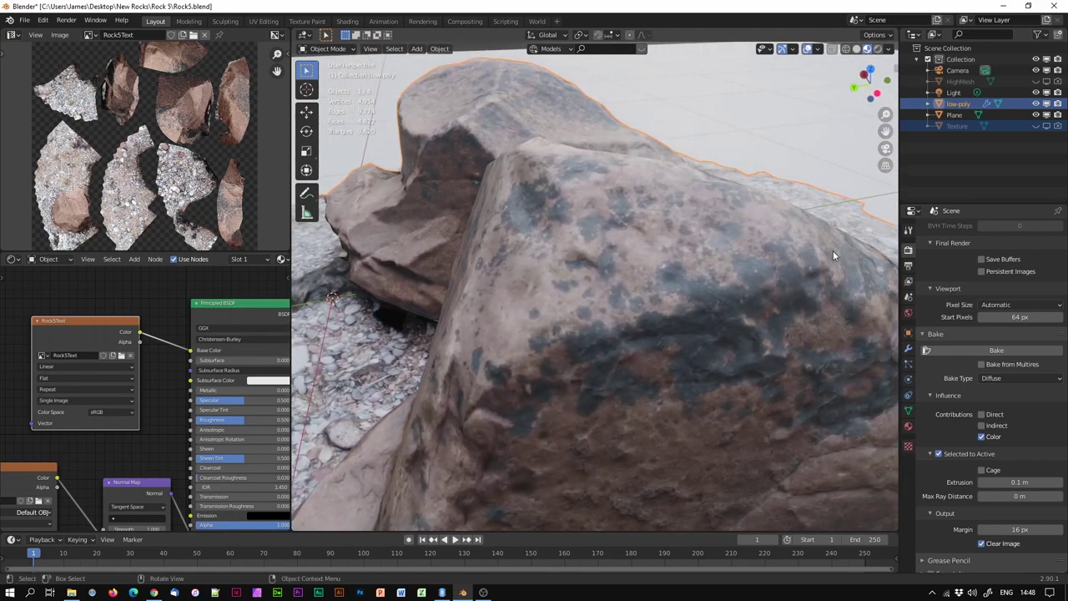
click(856, 50)
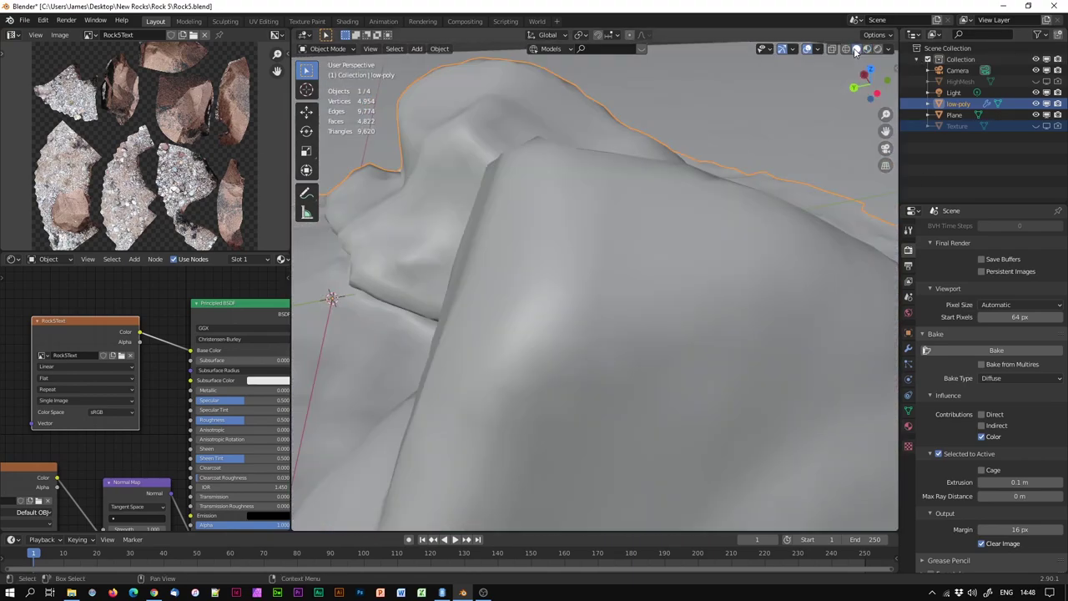
click(868, 50)
middle_drag(752, 349, 583, 341)
scroll(642, 404, down, 5)
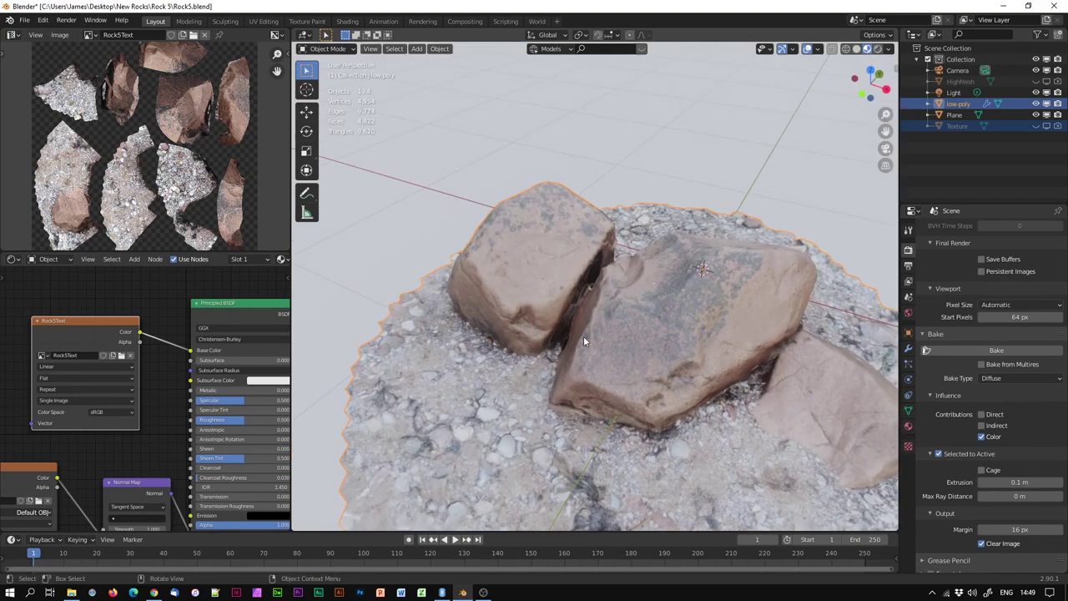
middle_drag(697, 430, 601, 405)
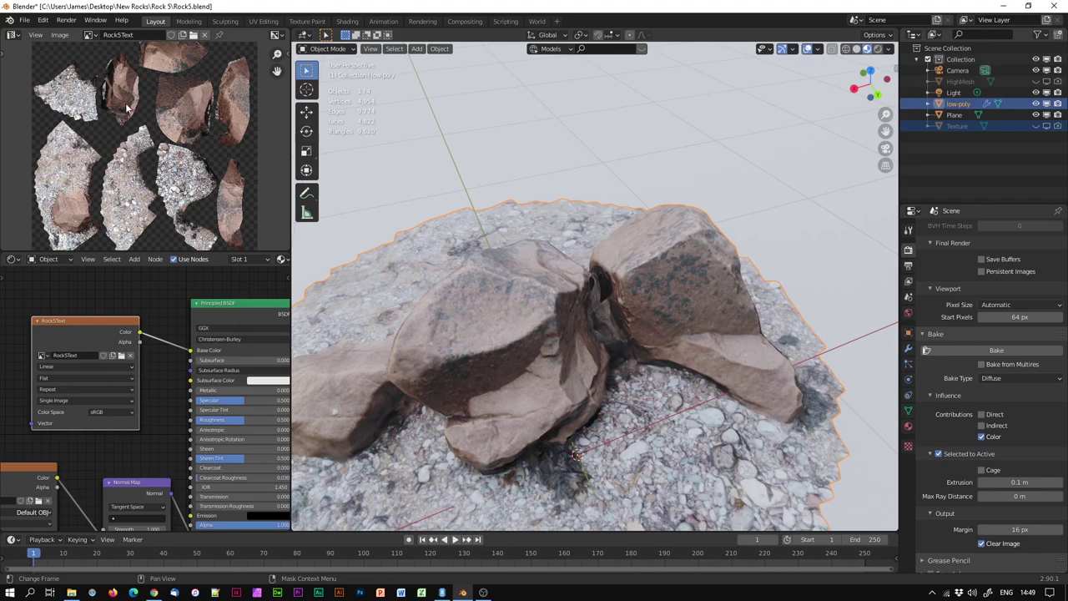
Save the file, switch to the Texture Paint workspace and enlarge its 3D view around the rocks.
key(ctrl+s)
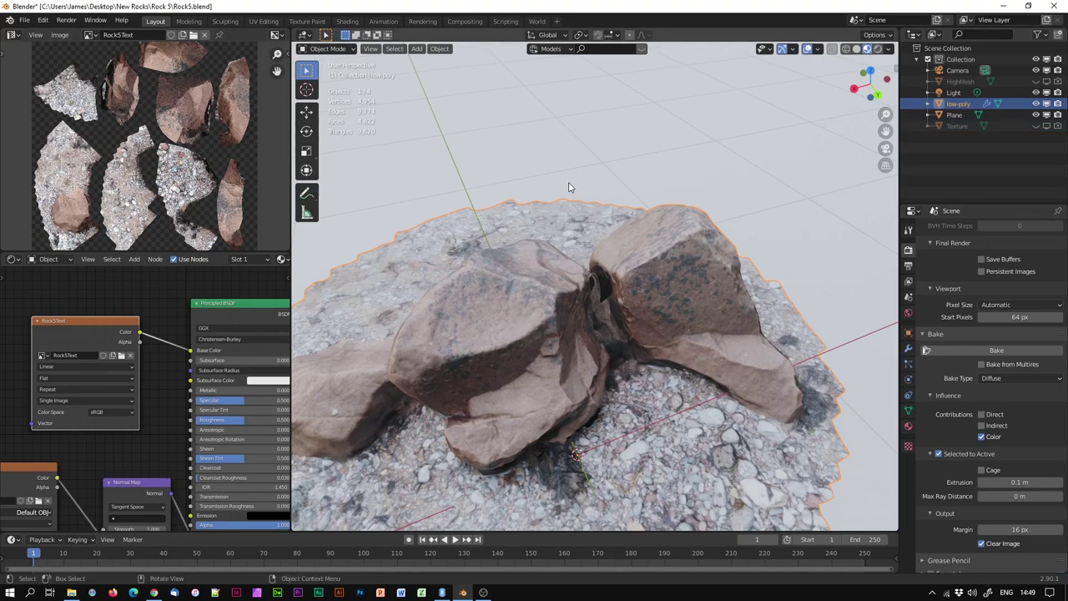
click(308, 20)
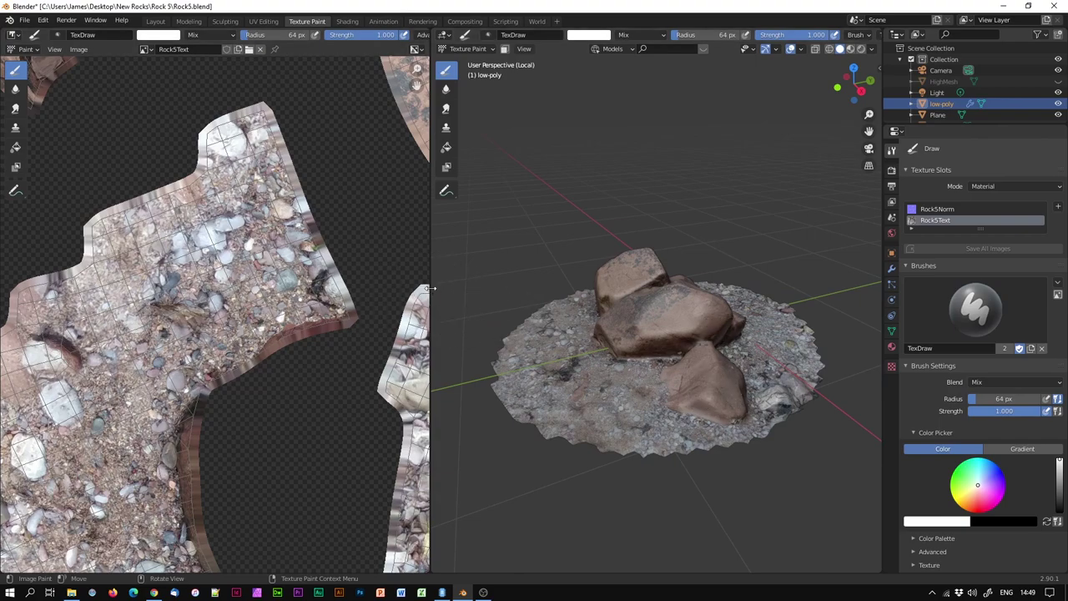
drag(431, 288, 84, 288)
middle_drag(538, 425, 618, 434)
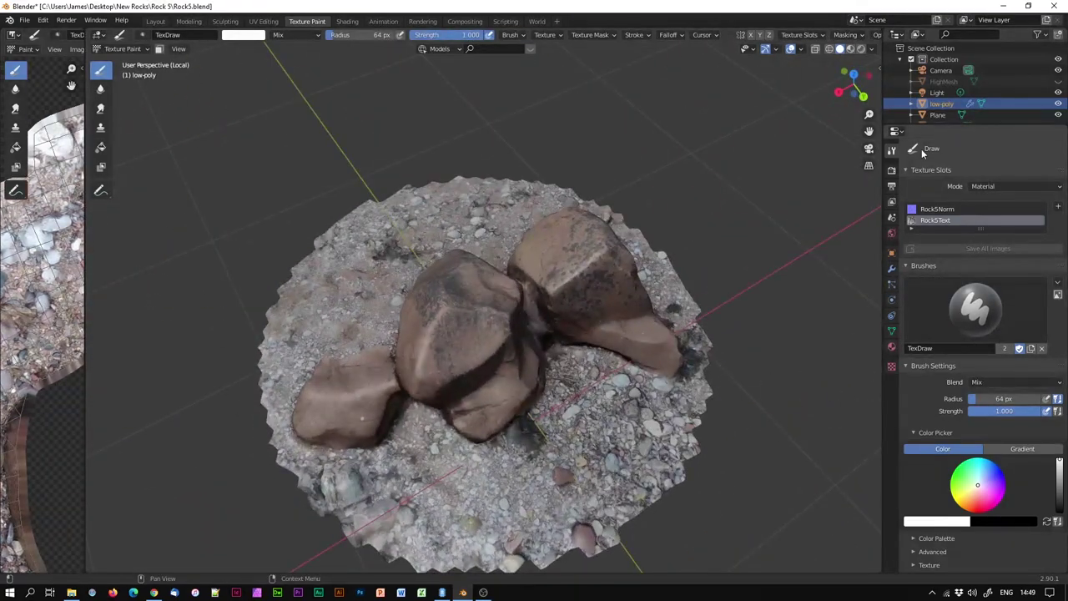
Compare the Rock5Norm and Rock5Text texture slots on the model, and make Rock5Norm the active paint slot.
click(926, 210)
click(933, 221)
click(938, 210)
click(939, 220)
click(939, 211)
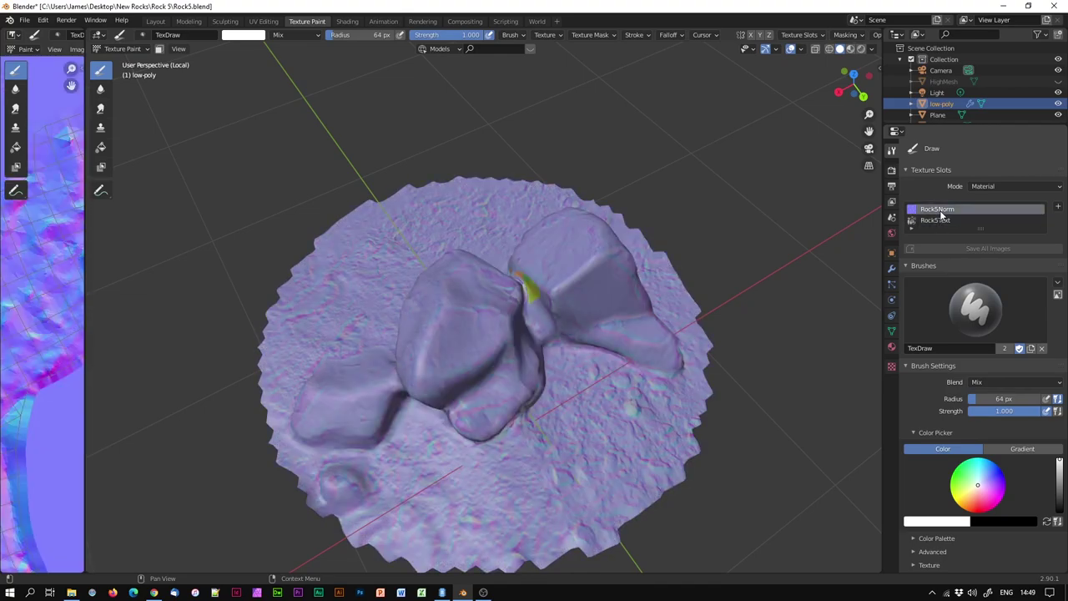
click(941, 222)
click(941, 211)
click(939, 222)
click(938, 211)
Set the Clone brush radius to 42 px and clone clean ground normals over the green patch beside the rocks.
middle_drag(626, 335, 589, 441)
scroll(628, 369, up, 5)
scroll(584, 432, down, 3)
mouse_move(620, 379)
middle_down()
mouse_move(516, 390)
mouse_move(418, 221)
middle_up()
mouse_move(570, 443)
middle_down()
mouse_move(584, 365)
mouse_move(567, 384)
mouse_move(424, 401)
mouse_move(373, 367)
mouse_move(389, 353)
mouse_move(477, 377)
mouse_move(546, 334)
mouse_move(521, 348)
middle_up()
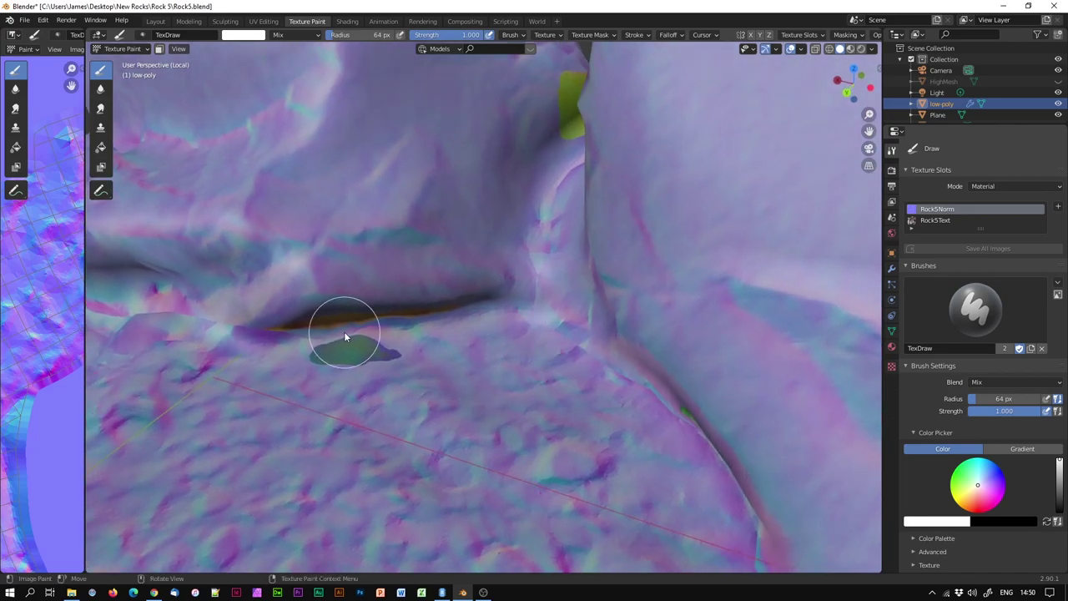
click(101, 128)
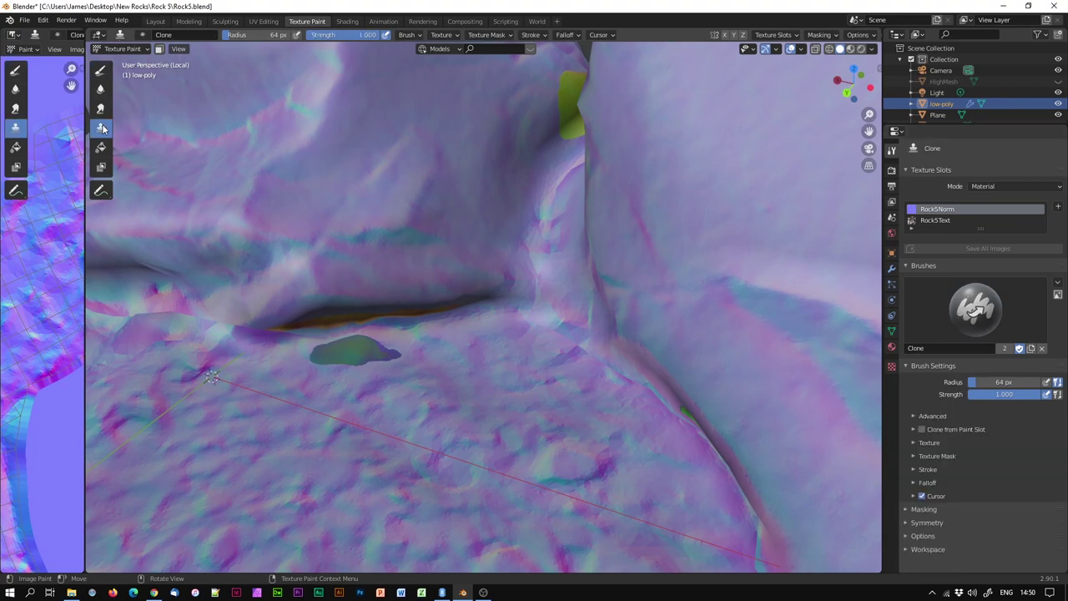
right_click(472, 314)
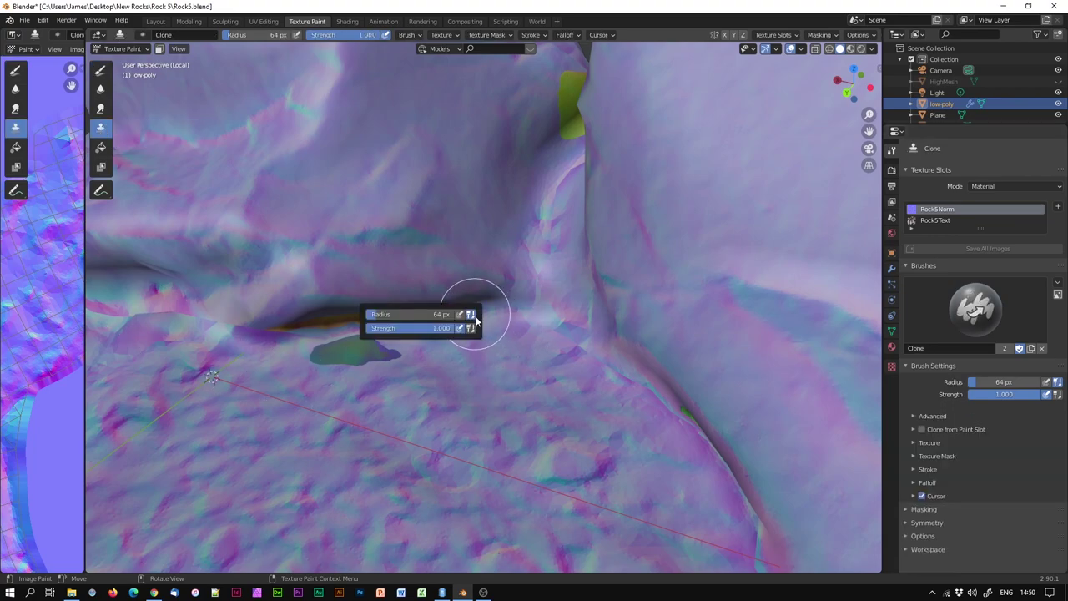
drag(403, 320, 383, 320)
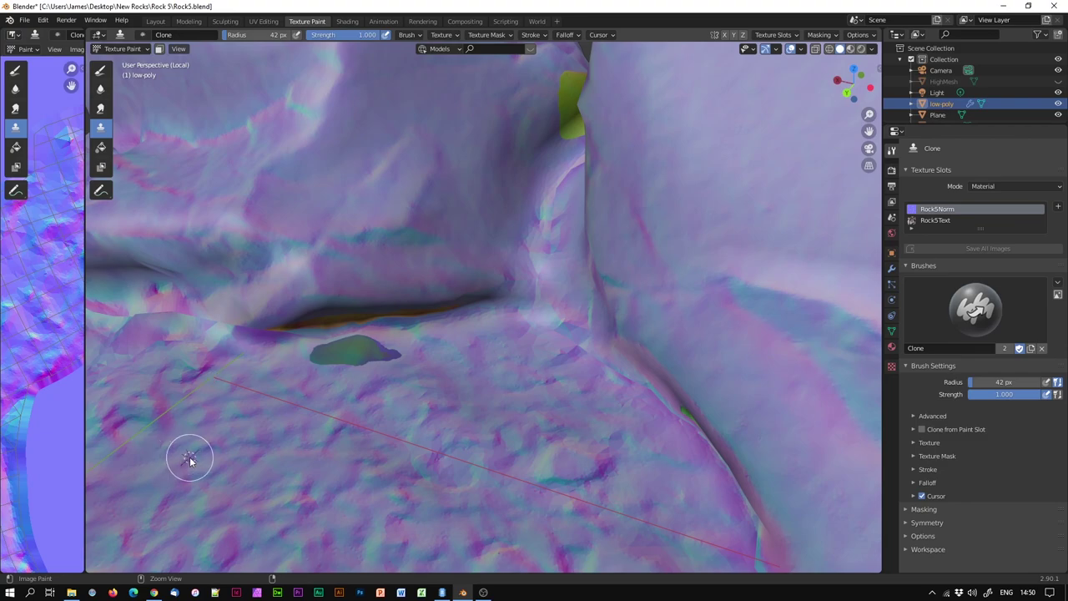
mouse_move(316, 357)
mouse_down()
mouse_move(398, 346)
mouse_move(307, 356)
mouse_move(370, 360)
mouse_up()
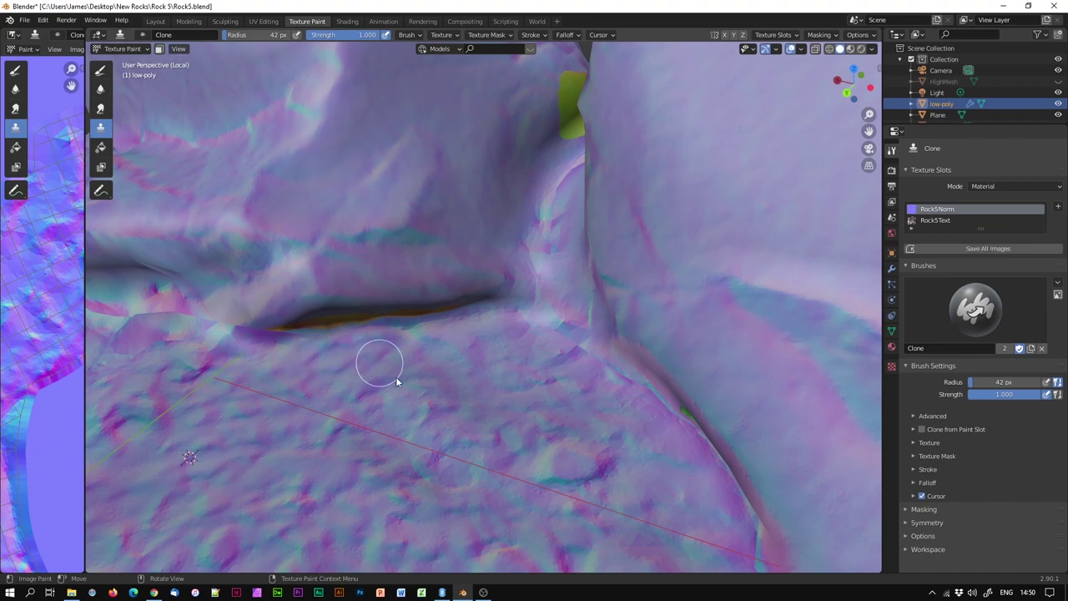
Clone clean ground normals over the orange strip in the gap beneath the rock.
scroll(432, 378, up, 4)
shift+middle_drag(431, 378, 513, 391)
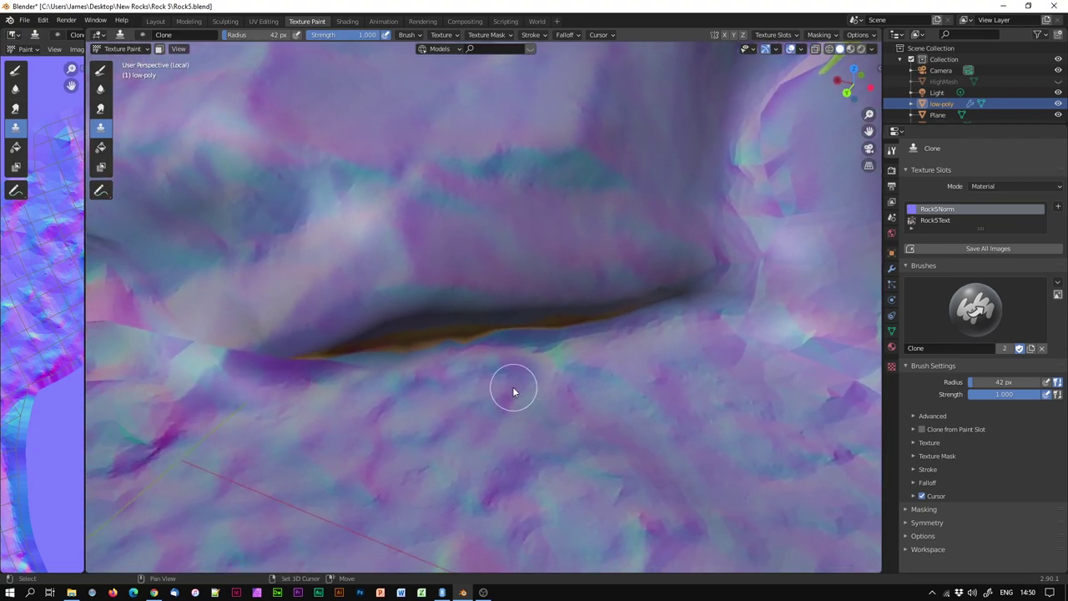
ctrl+click(474, 463)
drag(359, 349, 615, 317)
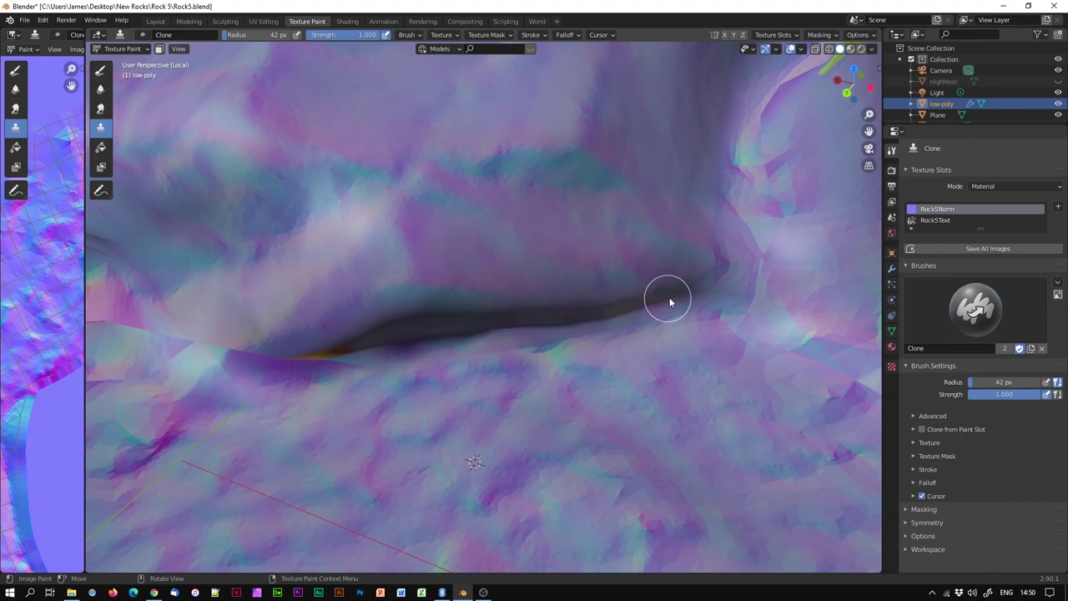
Clone ground normals from nearby sources over the remaining flaws where the ground meets the rocks.
mouse_move(684, 334)
middle_down()
mouse_move(625, 362)
mouse_move(553, 364)
mouse_move(585, 396)
middle_up()
ctrl+click(556, 399)
mouse_move(434, 306)
middle_down()
mouse_move(460, 351)
mouse_move(499, 359)
middle_up()
ctrl+click(618, 490)
drag(639, 355, 601, 362)
ctrl+click(539, 484)
drag(690, 336, 667, 386)
Clone surrounding ground normals over the visible seam running from the rocks to the mesh's outer edge.
mouse_move(650, 443)
middle_down()
mouse_move(651, 470)
mouse_move(515, 370)
middle_up()
mouse_move(595, 343)
middle_down()
mouse_move(616, 410)
mouse_move(646, 384)
mouse_move(532, 423)
middle_up()
ctrl+click(445, 217)
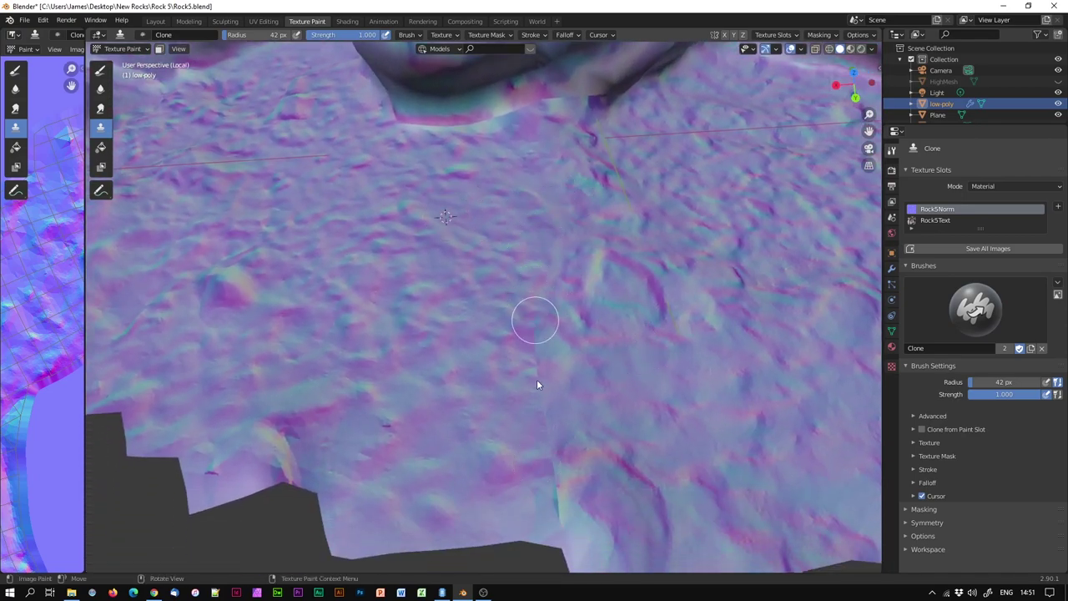
ctrl+click(456, 228)
ctrl+click(403, 364)
ctrl+click(398, 408)
mouse_move(604, 472)
middle_down()
mouse_move(579, 397)
mouse_move(543, 374)
middle_up()
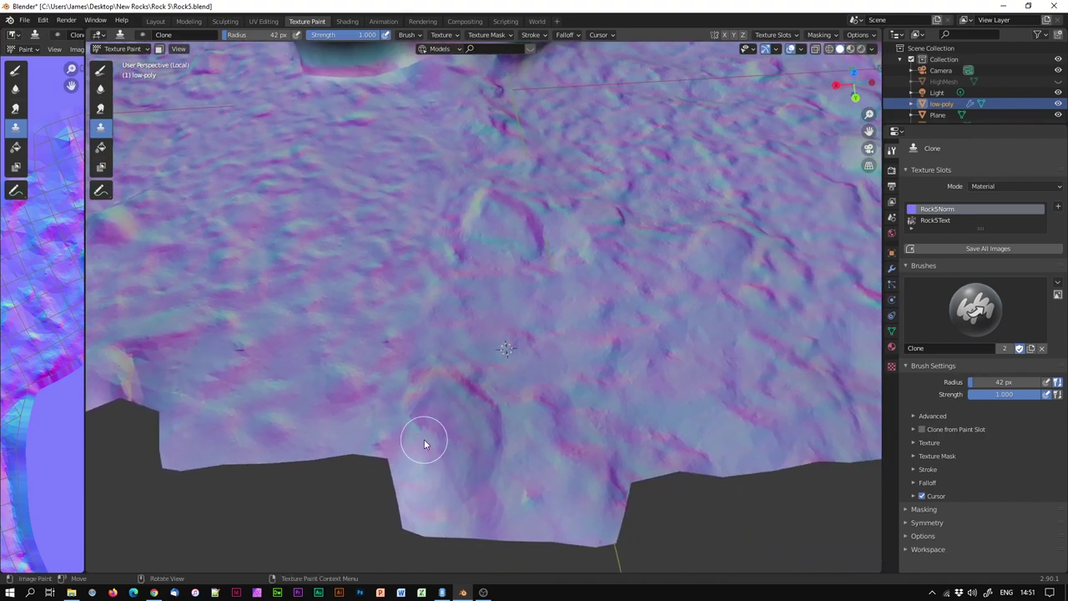
mouse_move(520, 532)
middle_down()
mouse_move(622, 455)
mouse_move(546, 460)
mouse_move(542, 443)
middle_up()
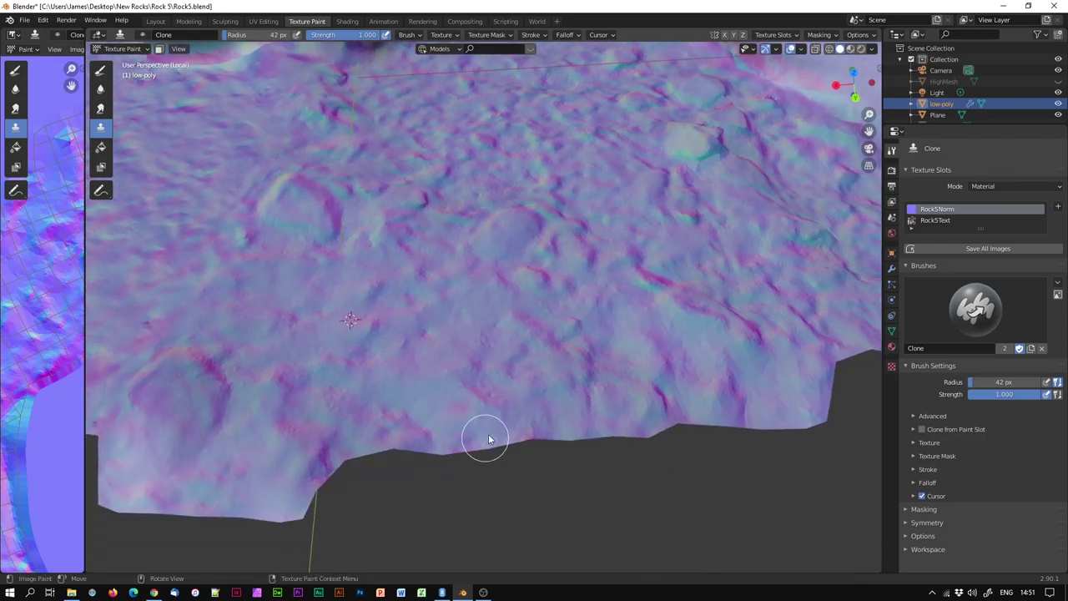
Clone clean ground and rock normals over the rough patches where the narrow rock joint meets the ground.
scroll(551, 419, up, 6)
scroll(565, 411, up, 2)
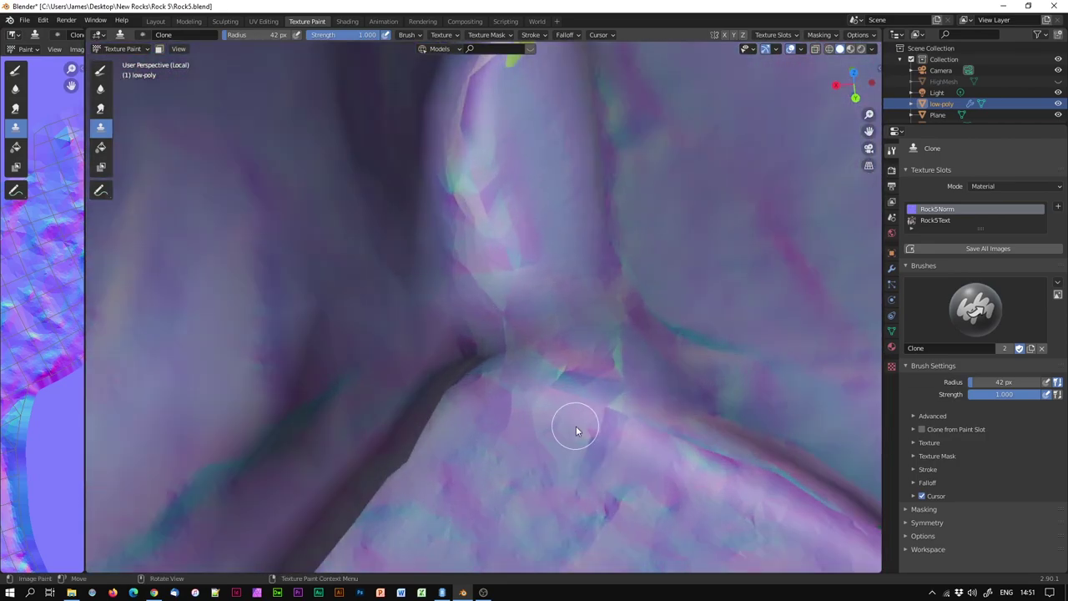
ctrl+click(567, 489)
ctrl+click(541, 267)
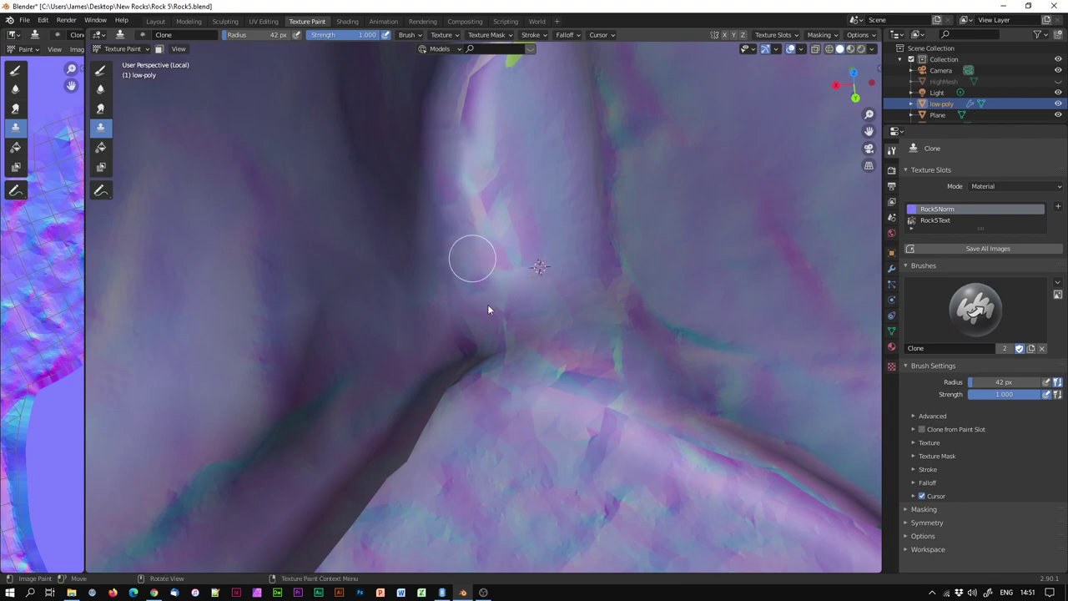
mouse_move(514, 305)
middle_down()
mouse_move(556, 376)
mouse_move(482, 265)
middle_up()
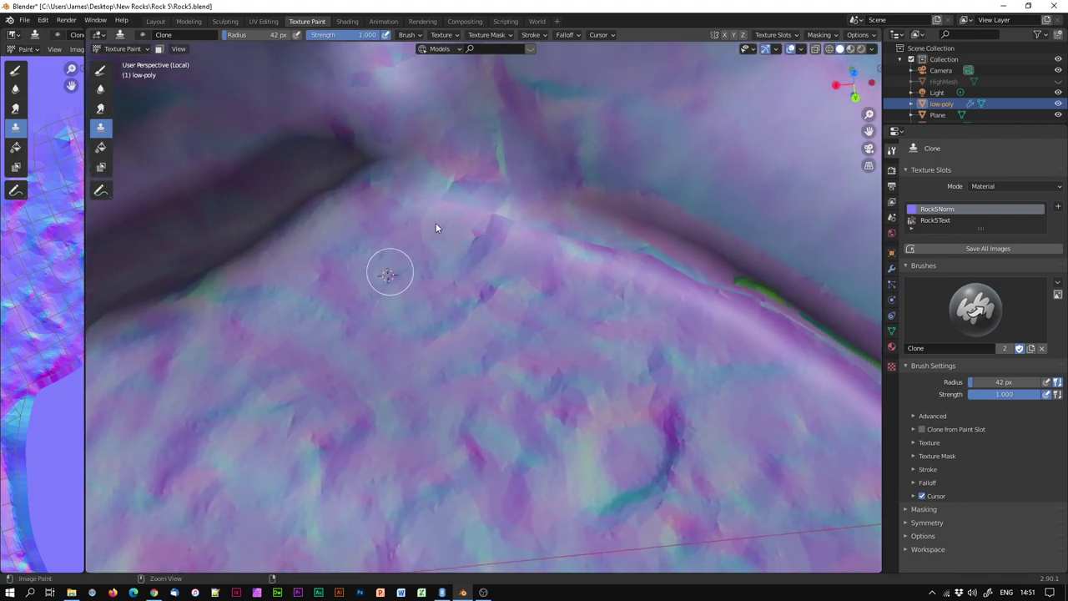
Clone neighbouring normals over the green patch in the dark crevice beneath the rock.
mouse_move(624, 257)
middle_down()
mouse_move(677, 339)
mouse_move(520, 282)
mouse_move(622, 391)
mouse_move(580, 428)
mouse_move(543, 433)
middle_up()
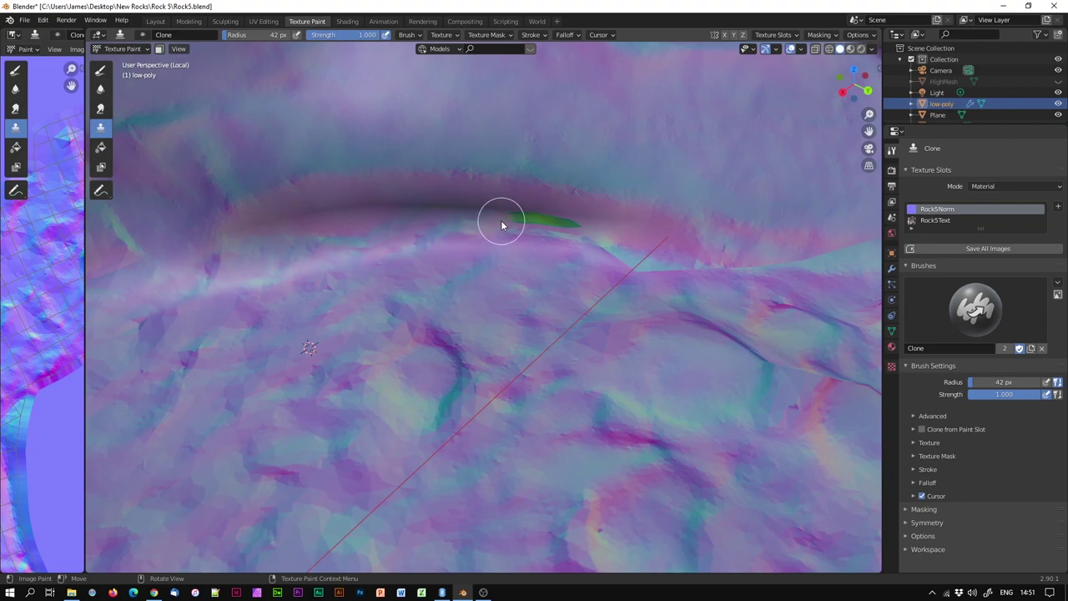
ctrl+middle_drag(515, 330, 428, 354)
mouse_move(504, 264)
mouse_down()
mouse_move(475, 245)
mouse_move(441, 244)
mouse_up()
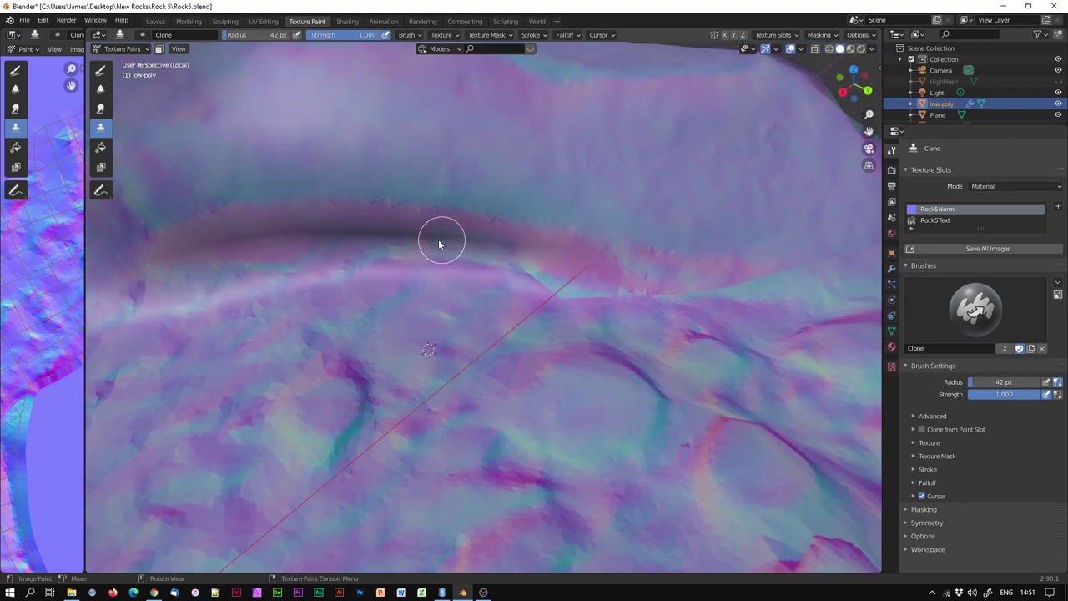
Check the repaired normals around the rock bases and save all images.
middle_drag(503, 366, 373, 315)
mouse_move(417, 251)
middle_down()
mouse_move(472, 354)
mouse_move(594, 362)
mouse_move(306, 268)
mouse_move(592, 291)
mouse_move(529, 310)
mouse_move(568, 329)
mouse_move(561, 271)
mouse_move(596, 289)
mouse_move(417, 432)
mouse_move(382, 306)
mouse_move(540, 431)
mouse_move(449, 267)
mouse_move(381, 389)
mouse_move(451, 371)
mouse_move(401, 327)
mouse_move(476, 312)
mouse_move(484, 298)
mouse_move(480, 320)
mouse_move(568, 305)
mouse_move(551, 253)
mouse_move(507, 427)
mouse_move(496, 81)
mouse_move(497, 539)
mouse_move(515, 436)
mouse_move(643, 446)
mouse_move(737, 432)
mouse_move(596, 389)
mouse_move(606, 293)
mouse_move(534, 346)
mouse_move(379, 334)
mouse_move(493, 320)
mouse_move(484, 291)
mouse_move(543, 312)
mouse_move(443, 382)
mouse_move(549, 423)
mouse_move(414, 454)
mouse_move(506, 443)
mouse_move(651, 95)
middle_up()
scroll(480, 321, up, 5)
scroll(470, 328, down, 5)
scroll(507, 426, down, 3)
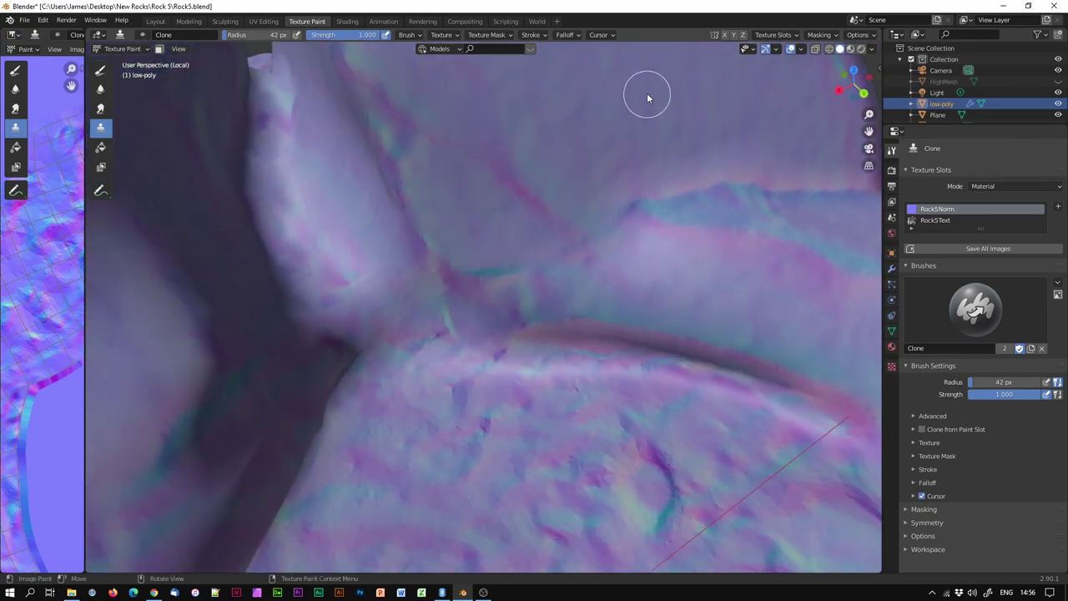
middle_drag(465, 248, 589, 428)
key(Home)
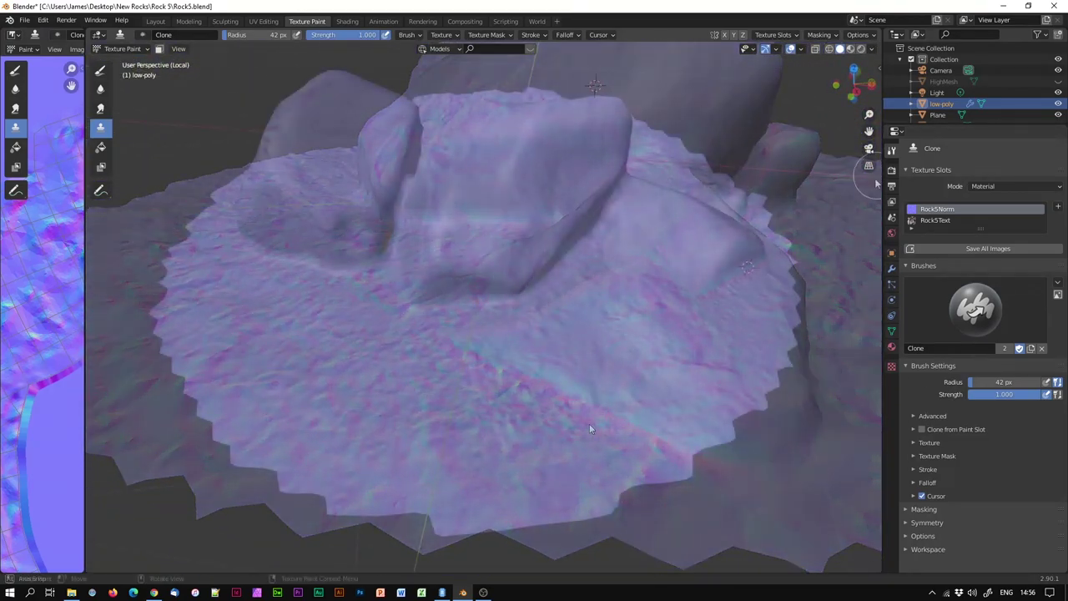
click(980, 248)
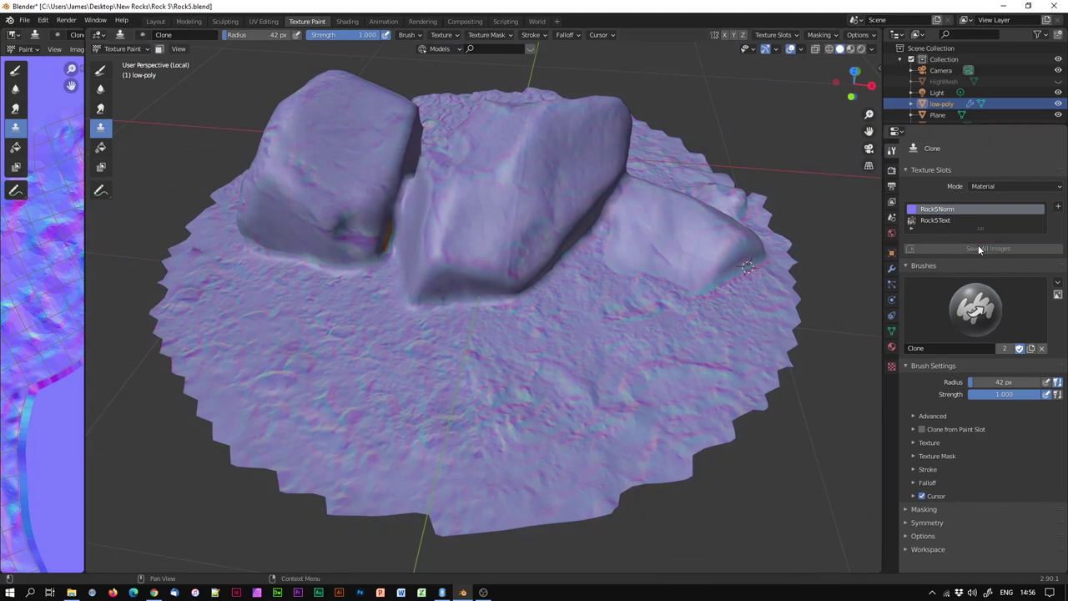
Clone clean normals over the orange patch in the gap between the two large rocks and save all images.
scroll(418, 280, up, 5)
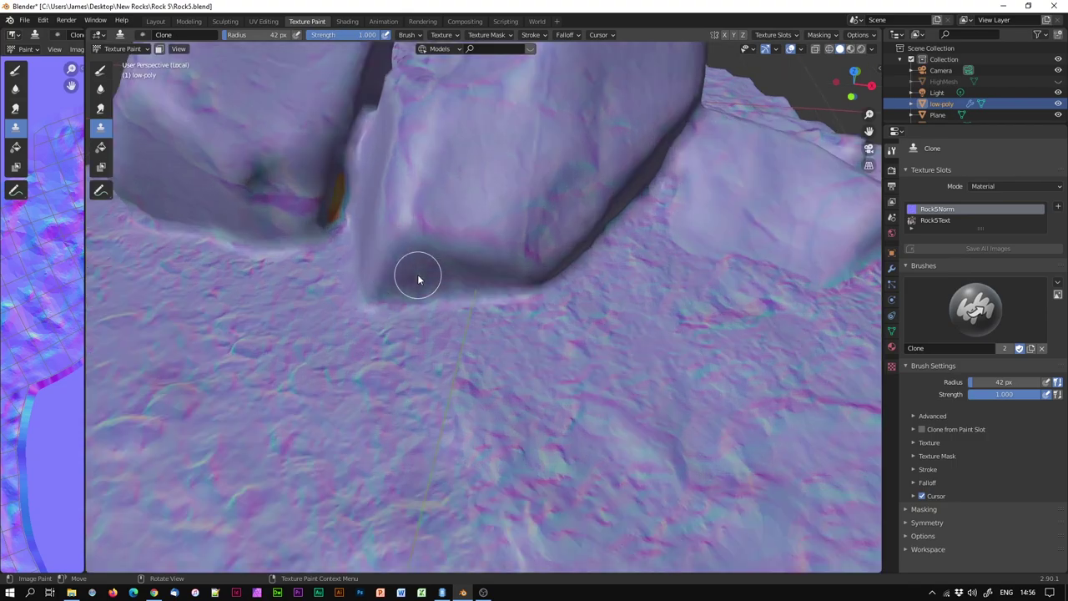
shift+middle_drag(392, 241, 431, 282)
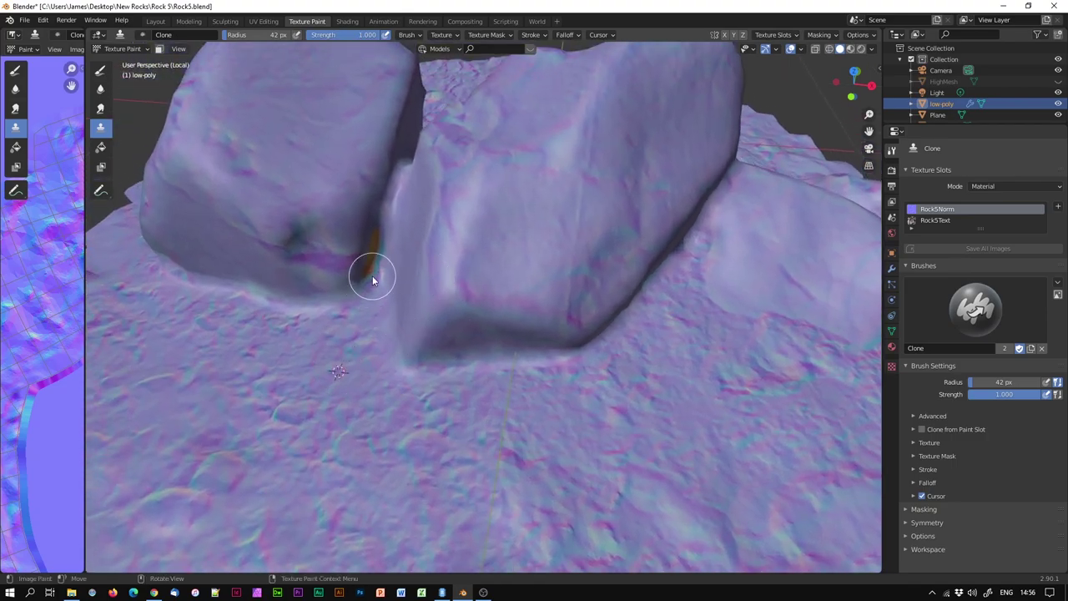
scroll(377, 242, up, 6)
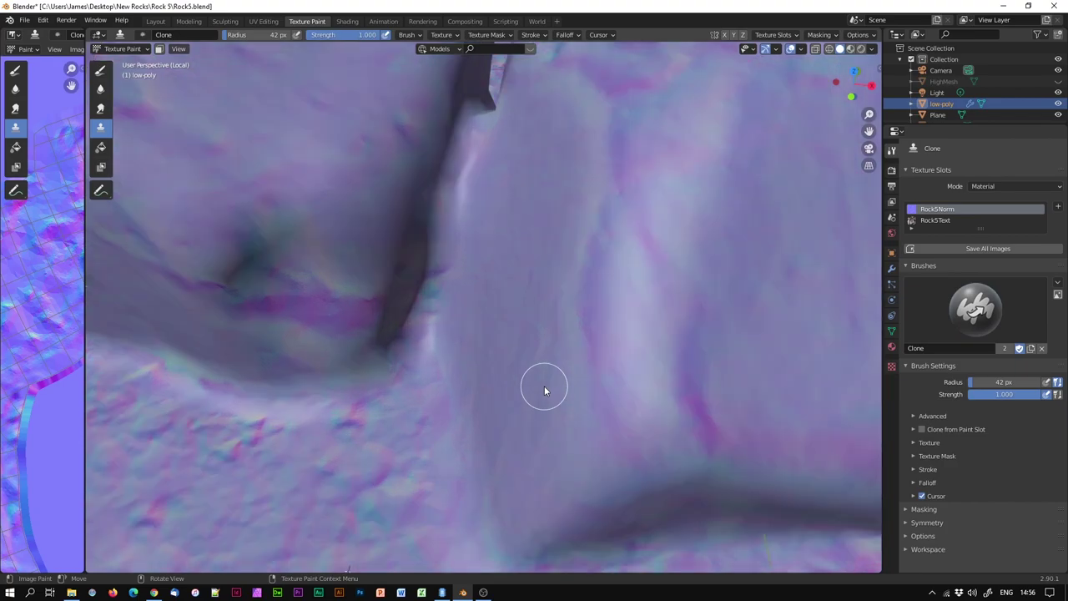
middle_drag(544, 386, 324, 357)
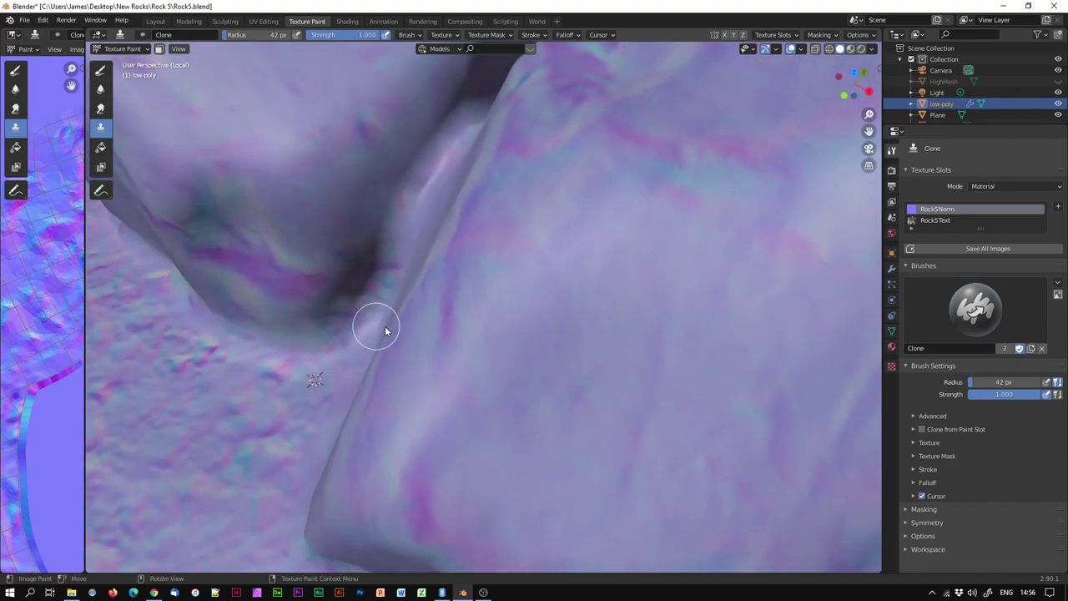
middle_drag(376, 325, 693, 313)
click(1005, 248)
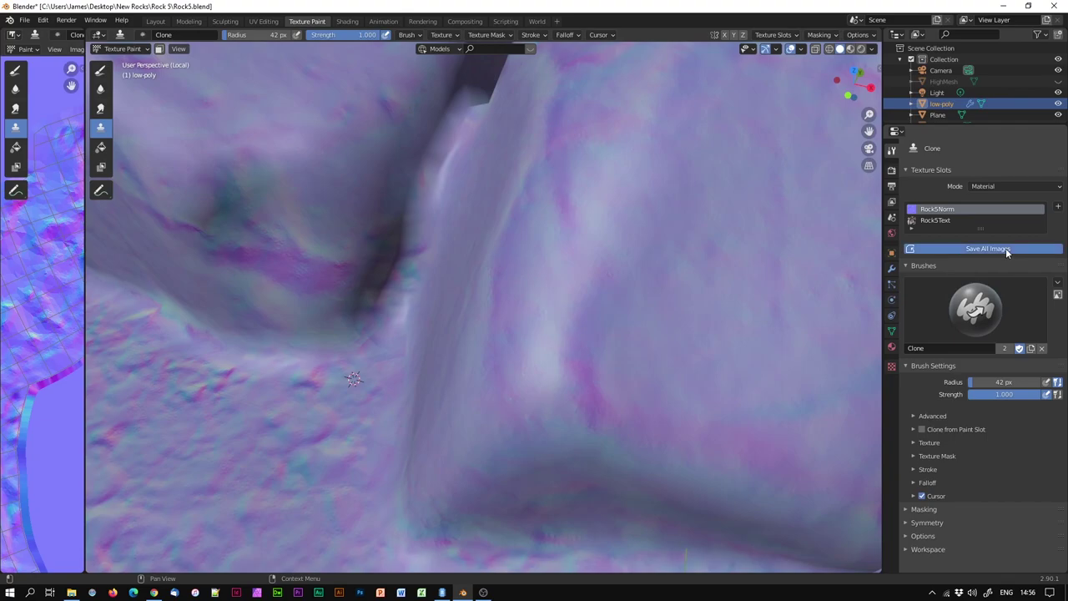
Make Rock5Text the active paint slot and clone brown rock texture over the pale edge where the rock meets the pebbles.
scroll(579, 305, down, 8)
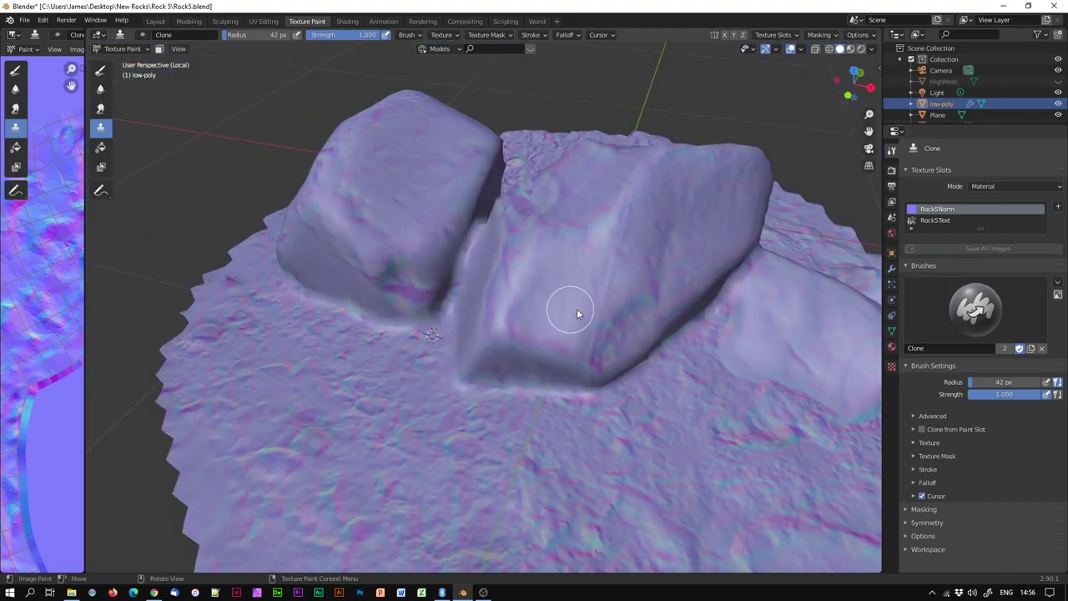
middle_drag(577, 309, 463, 309)
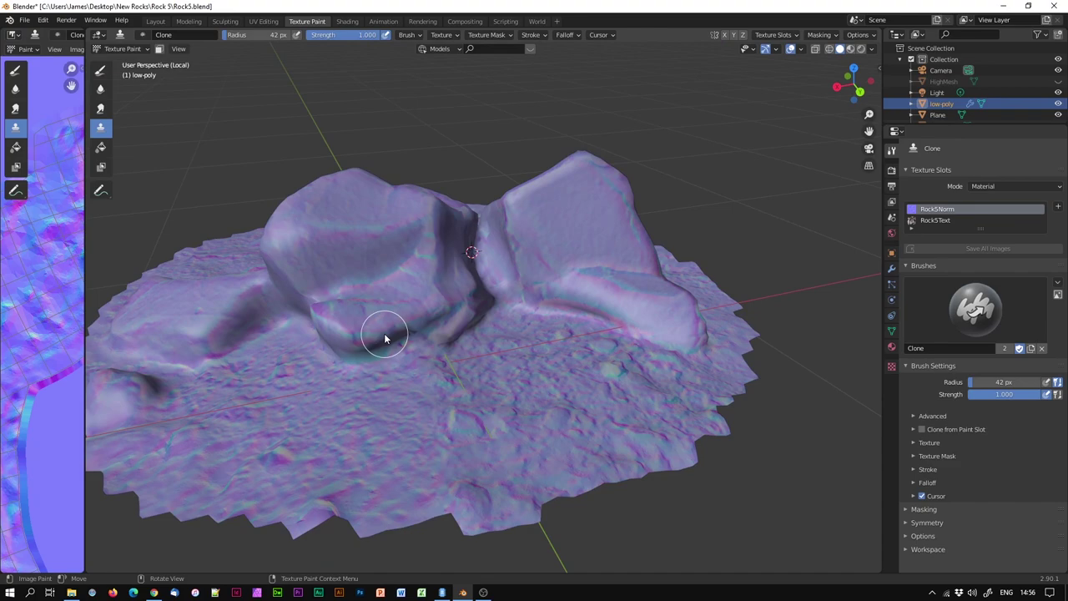
click(946, 222)
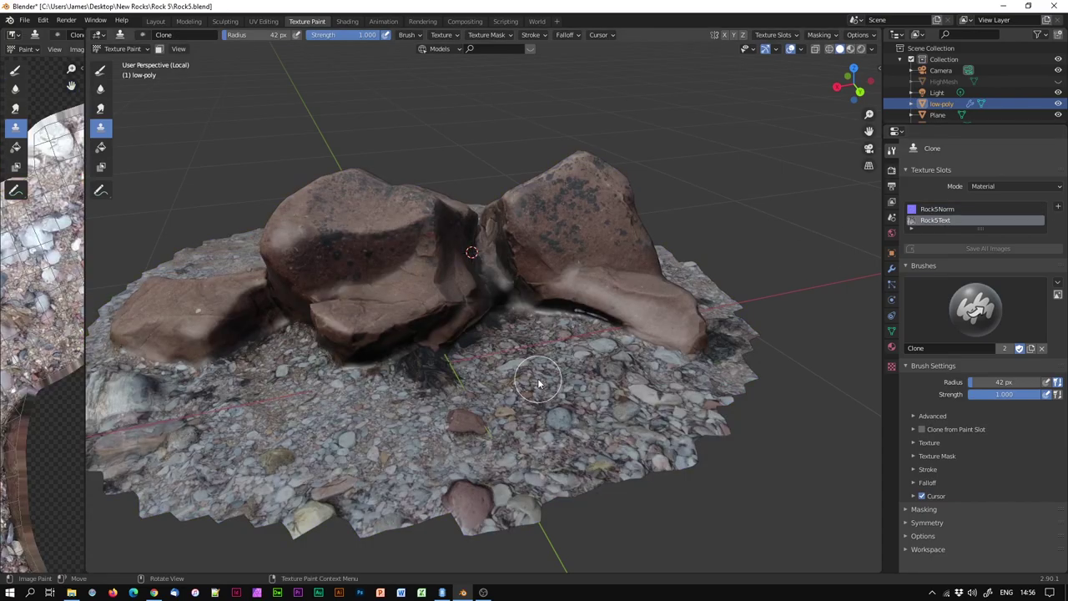
middle_drag(586, 377, 435, 384)
scroll(435, 384, up, 8)
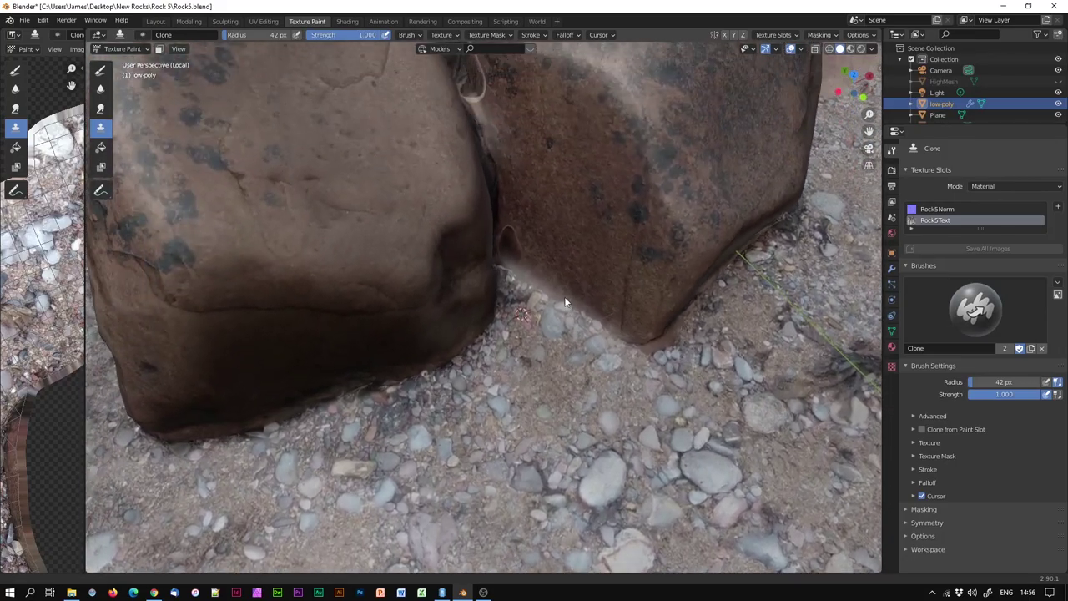
ctrl+middle_drag(565, 297, 566, 228)
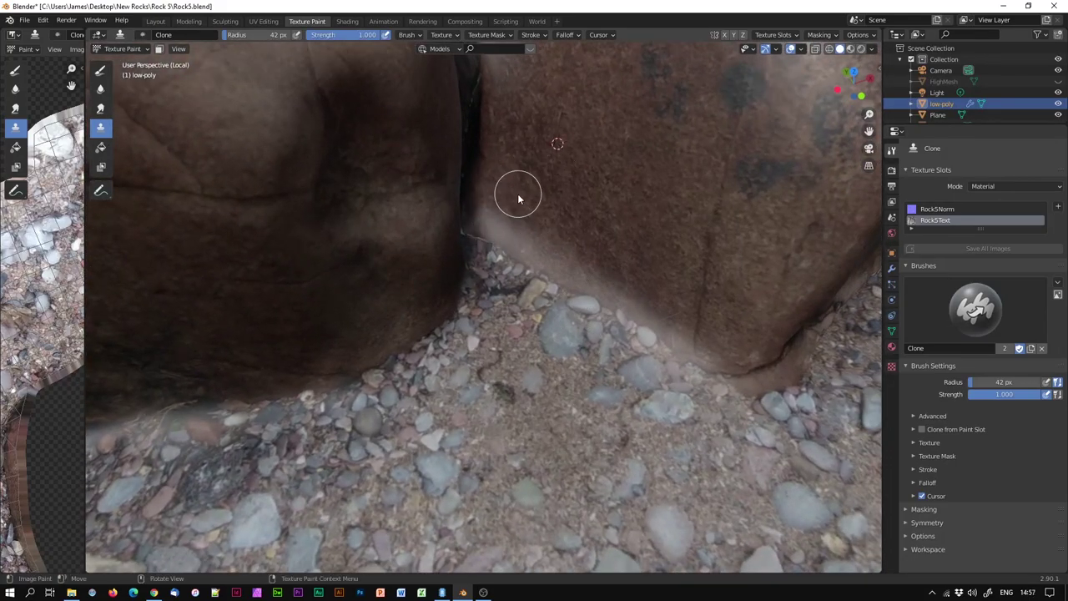
drag(518, 199, 584, 319)
Clone brown rock texture over the smeared flaws in the crevice between the two large rocks.
mouse_move(541, 391)
middle_down()
mouse_move(603, 344)
mouse_move(433, 191)
mouse_move(497, 317)
mouse_move(475, 310)
middle_up()
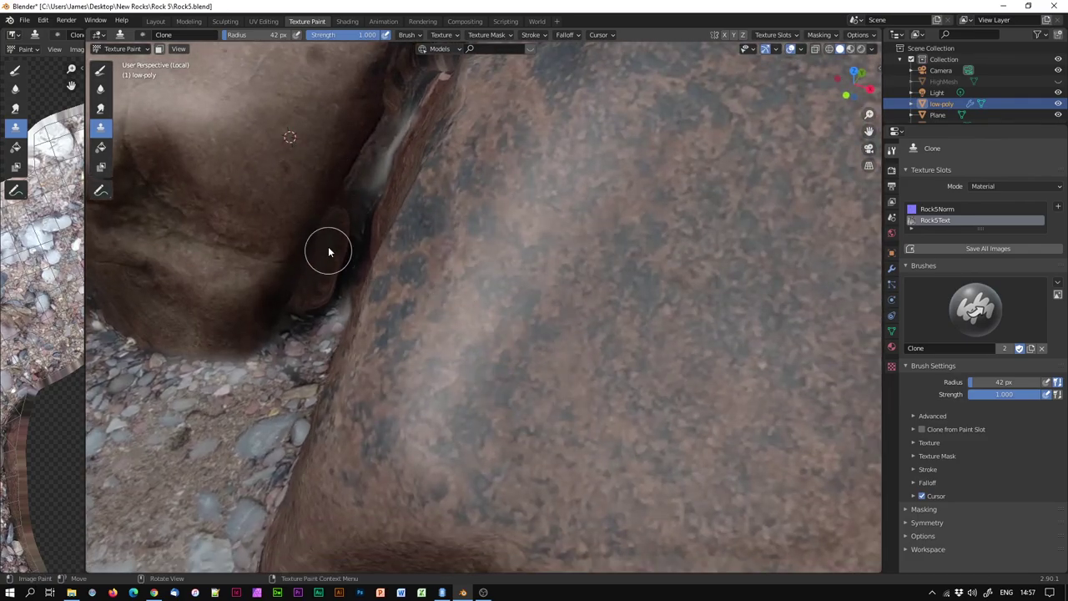
middle_drag(331, 267, 537, 225)
mouse_move(575, 340)
middle_down()
mouse_move(615, 298)
mouse_move(499, 347)
mouse_move(499, 407)
mouse_move(343, 367)
mouse_move(340, 342)
mouse_move(306, 351)
mouse_move(308, 365)
mouse_move(319, 356)
mouse_move(312, 351)
middle_up()
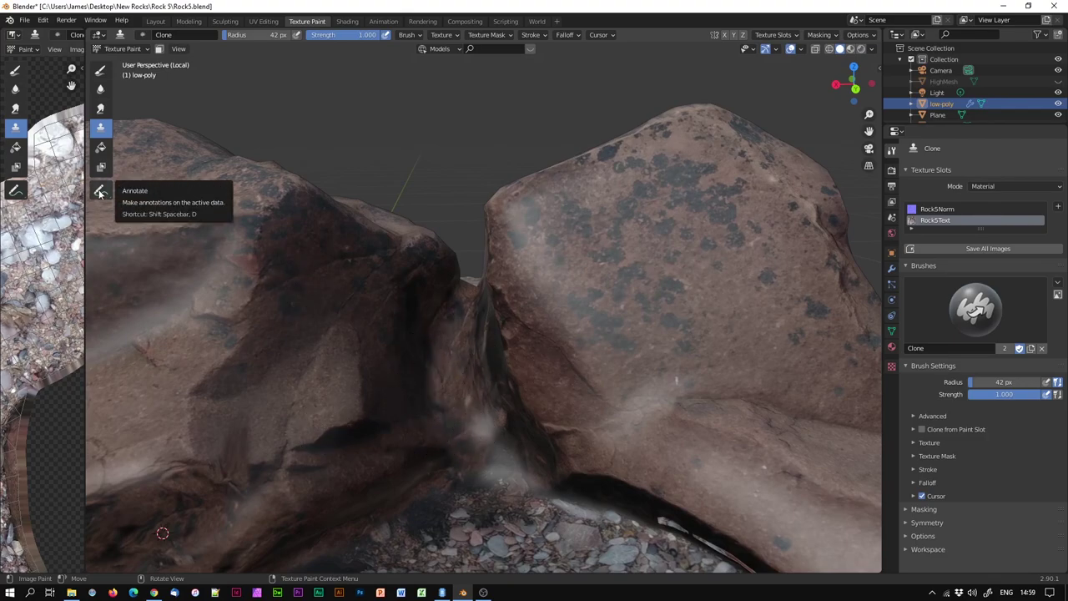
Set up the Draw brush with black colour, Darken blending, a strength of 0.104 and a radius of 45 px.
click(100, 70)
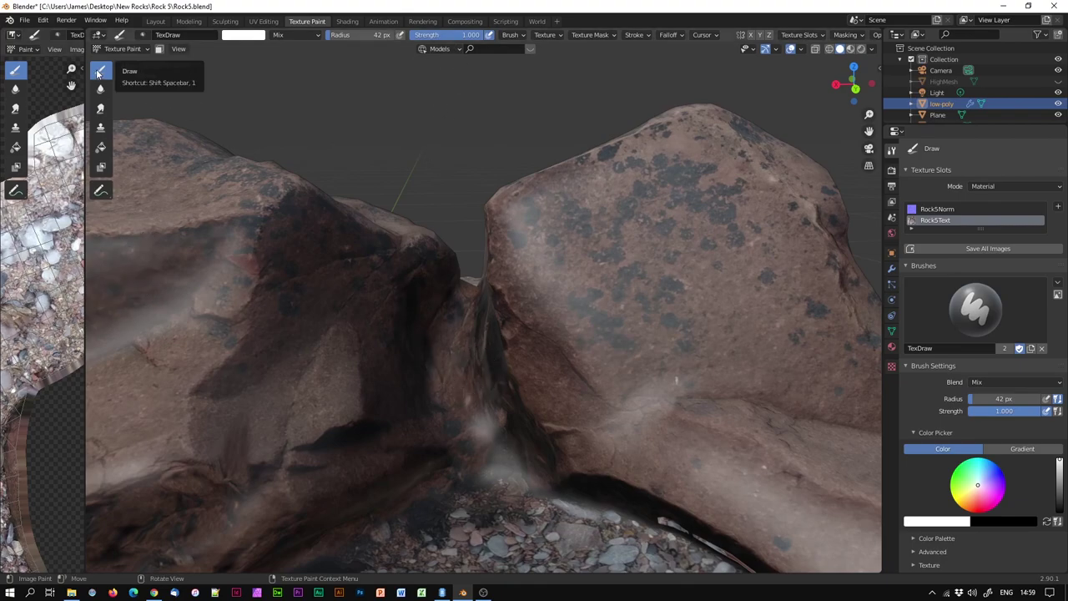
click(236, 36)
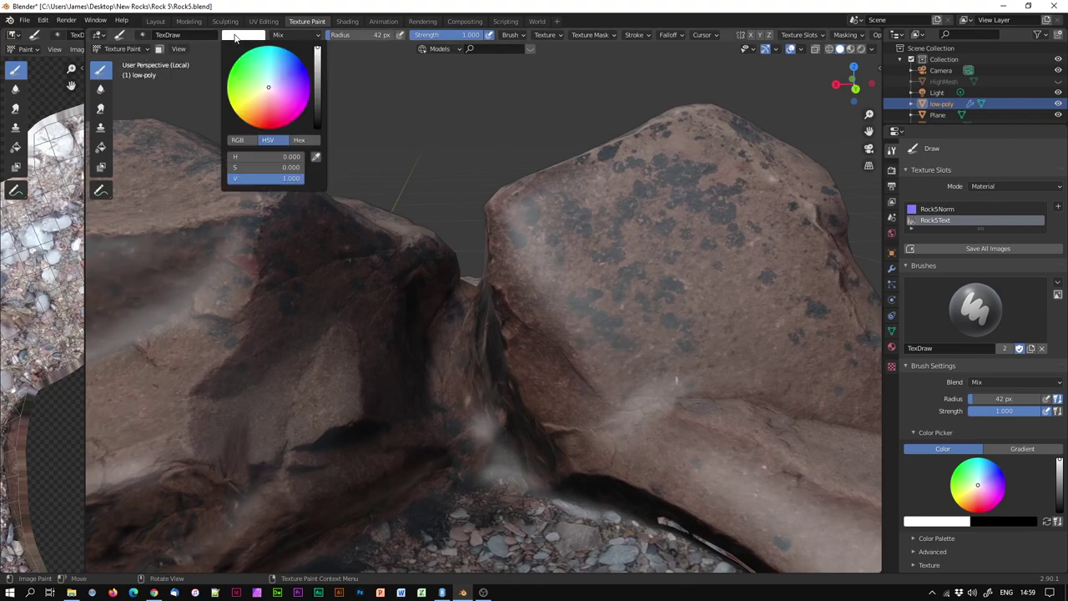
drag(318, 51, 318, 127)
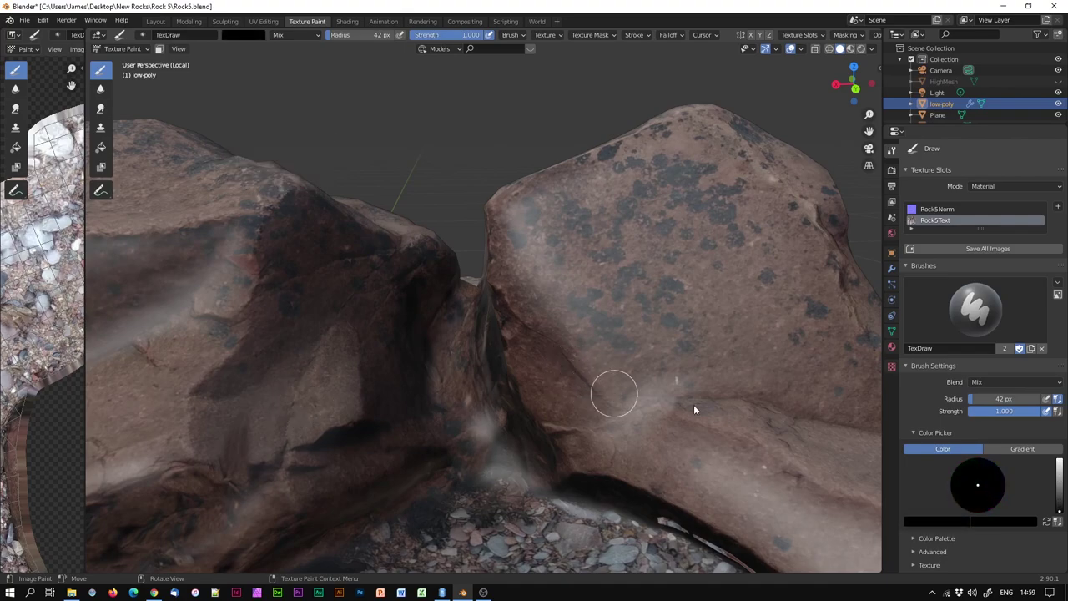
click(998, 382)
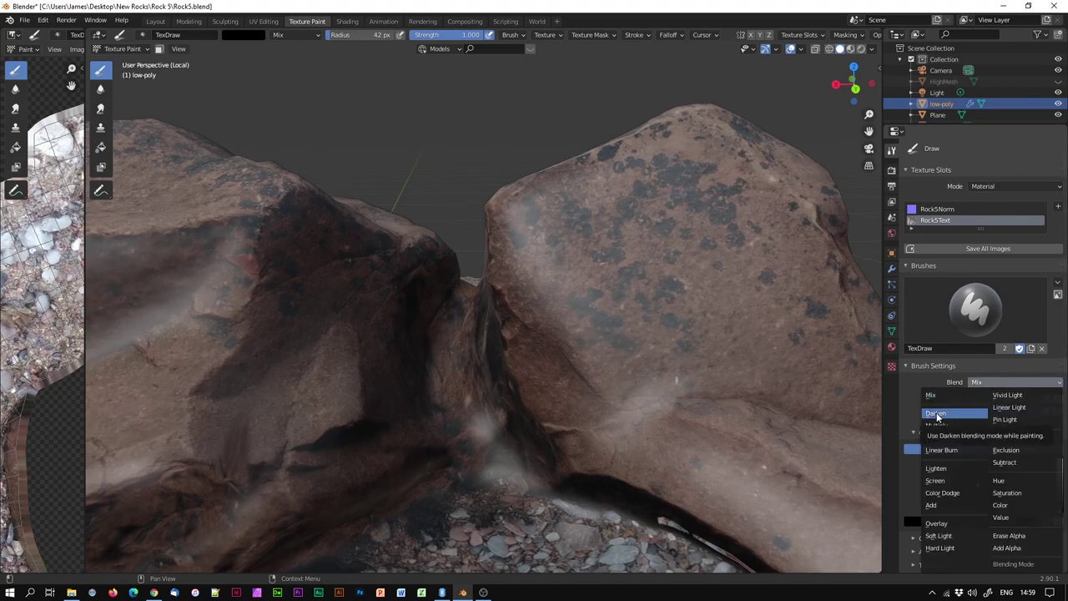
click(936, 413)
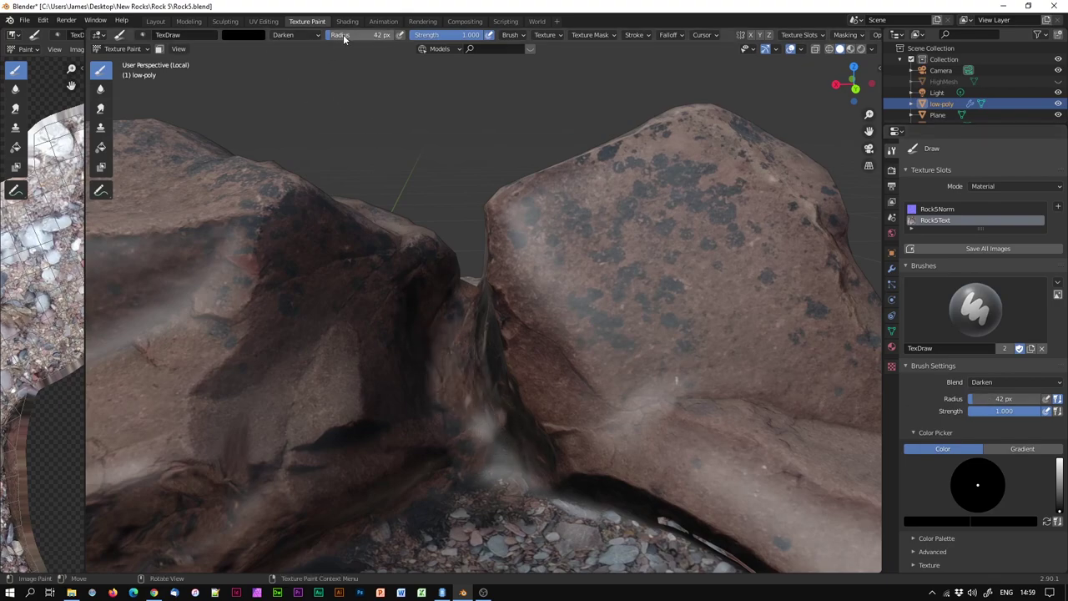
drag(455, 35, 416, 35)
key(bracketright)
key(bracketright)
key(bracketright)
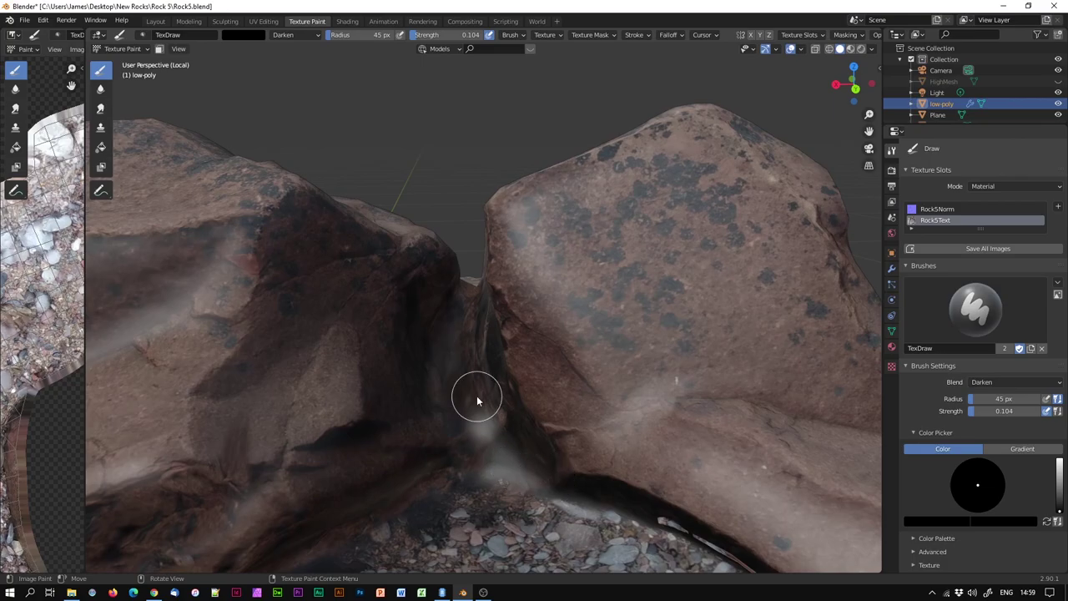
Darken the pale streaks inside the crevice between the two large rocks with soft black strokes.
middle_drag(506, 381, 757, 411)
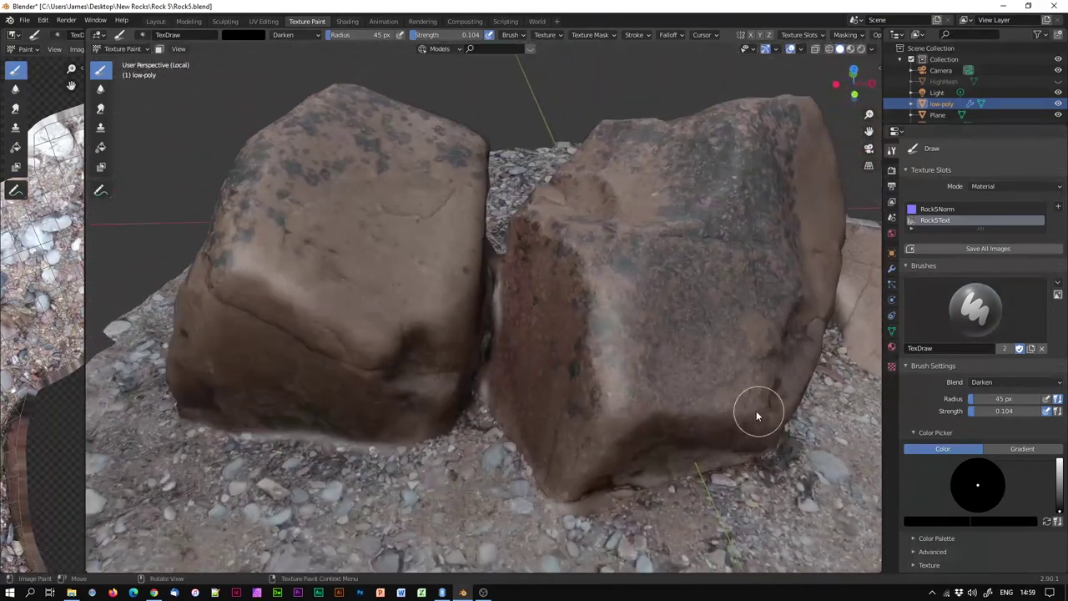
scroll(627, 393, up, 6)
middle_drag(625, 393, 623, 424)
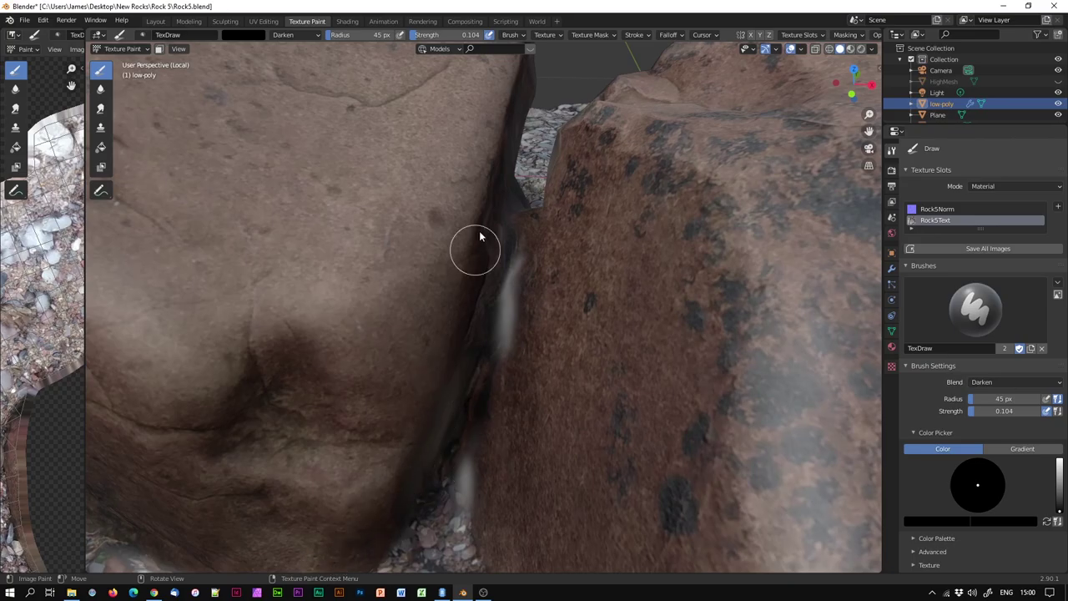
middle_drag(469, 455, 546, 466)
scroll(547, 466, up, 3)
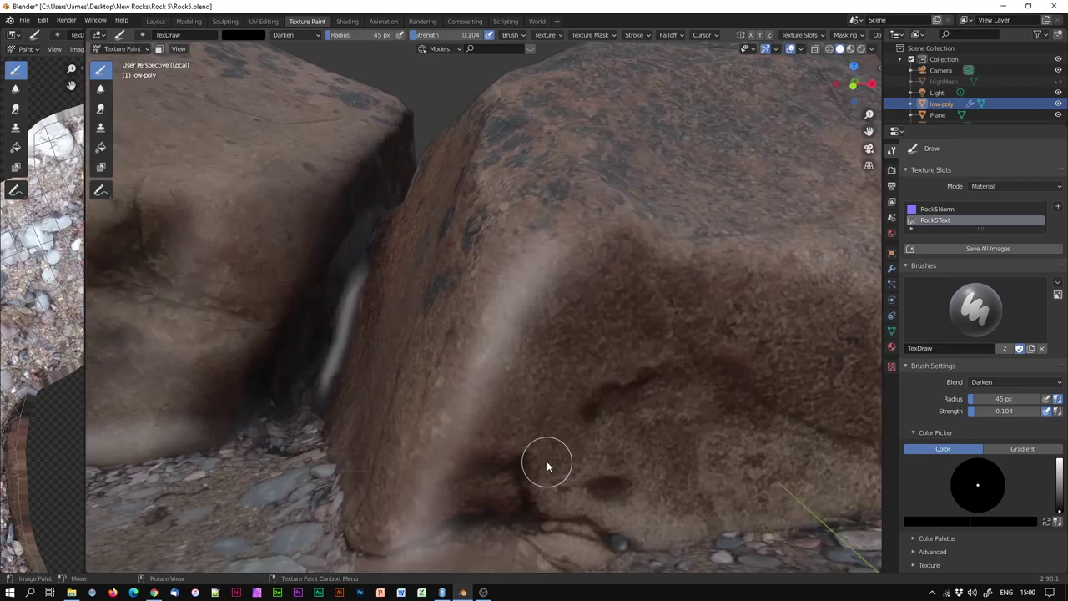
Clone dark rock texture over the light stray patch near the base of the shaded rock face.
scroll(671, 520, down, 3)
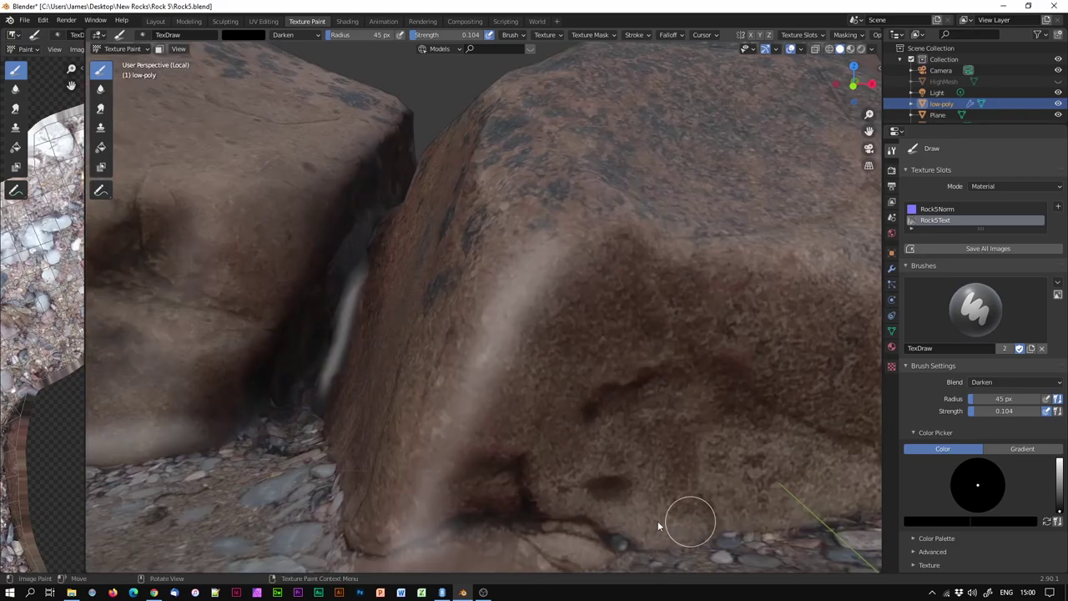
scroll(777, 410, down, 2)
middle_drag(776, 410, 634, 422)
scroll(791, 427, up, 3)
scroll(640, 432, up, 3)
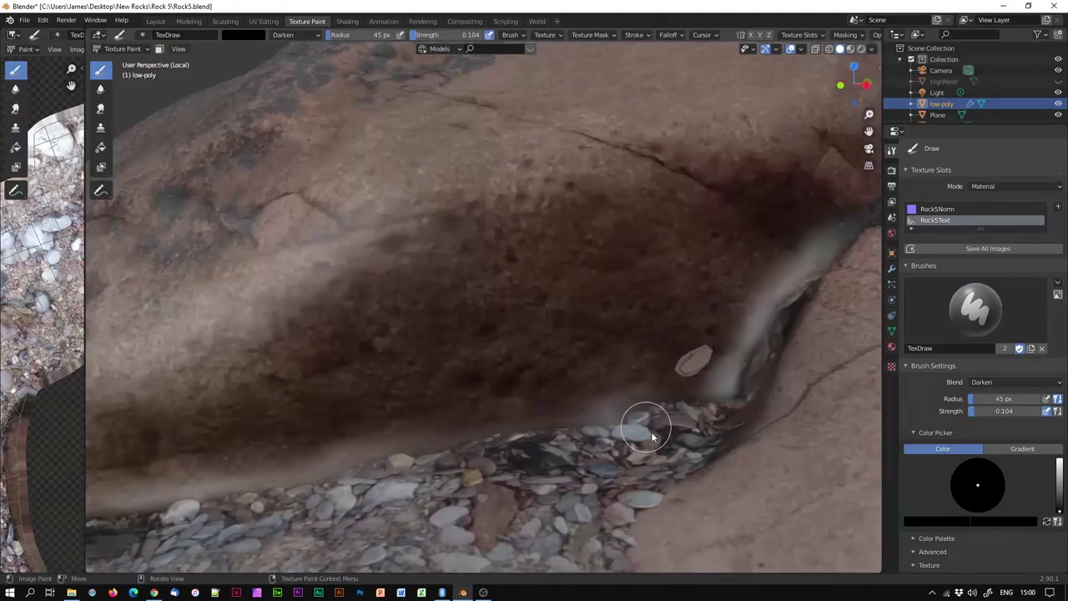
click(100, 127)
ctrl+click(605, 337)
middle_drag(684, 376, 396, 282)
Darken the remaining pale edges around the rock bases with the black Draw brush and save all images.
click(100, 70)
mouse_move(501, 331)
middle_down()
mouse_move(323, 345)
mouse_move(342, 355)
middle_up()
drag(562, 384, 555, 407)
middle_drag(537, 241, 282, 389)
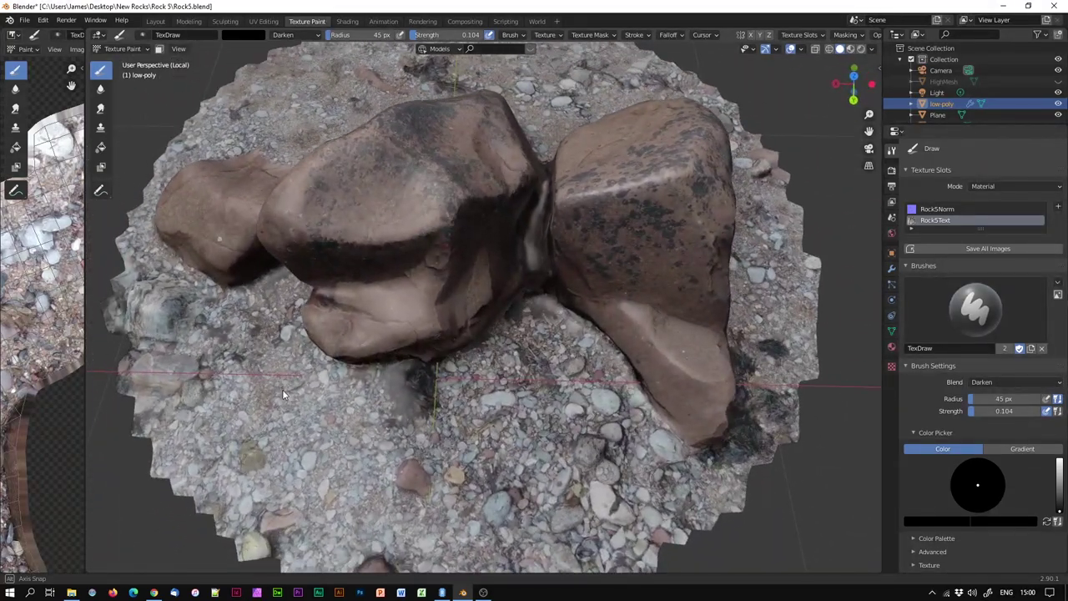
click(974, 249)
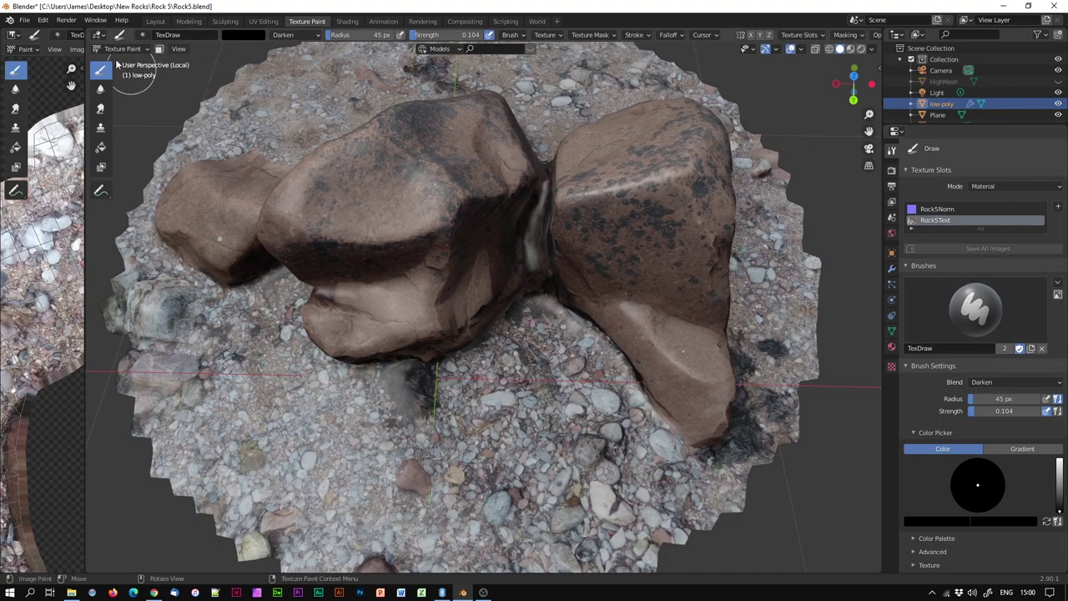
Switch to the Layout workspace and examine the retouched textures on the low-poly rocks from several sides.
click(154, 22)
middle_drag(526, 474, 574, 399)
scroll(564, 410, up, 5)
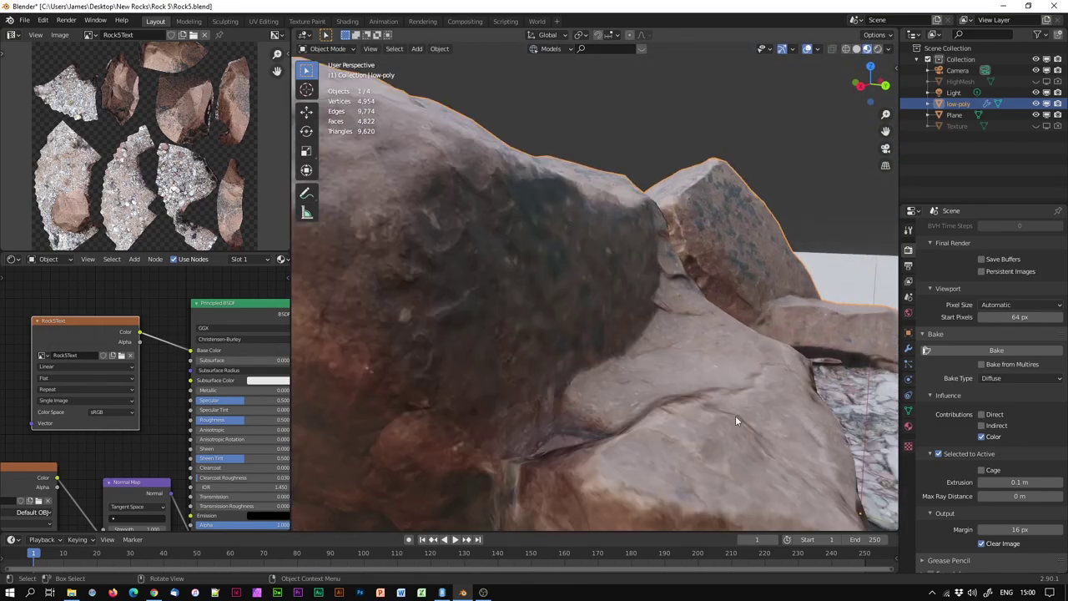
scroll(735, 422, down, 5)
middle_drag(759, 422, 970, 316)
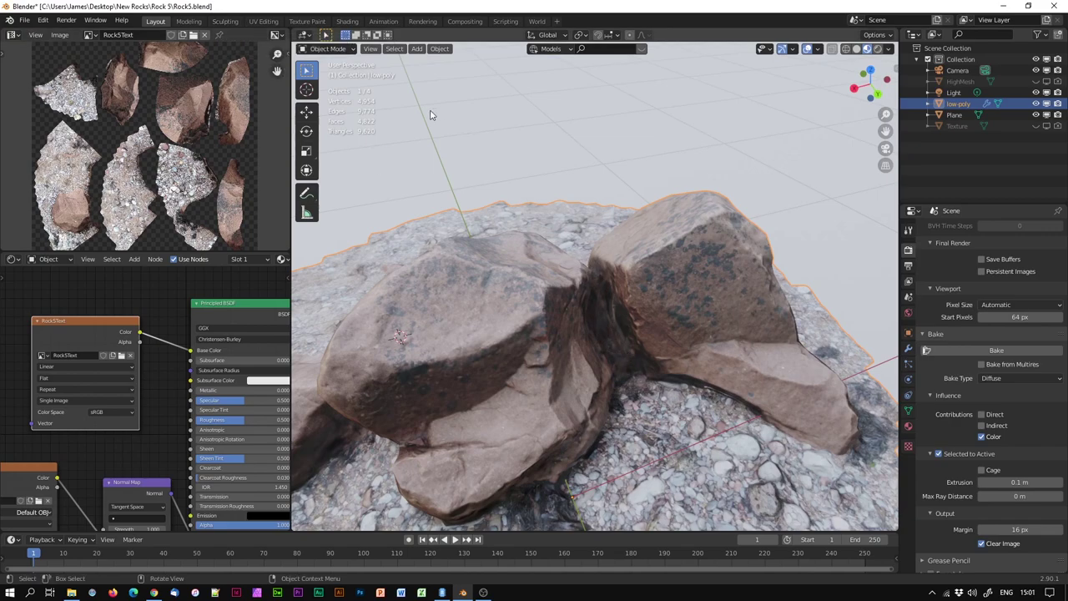
In the Sculpting workspace, pinch the upper crevice between the two large rocks with a 137 px Pinch brush at strength 0.5.
click(225, 22)
scroll(596, 348, down, 6)
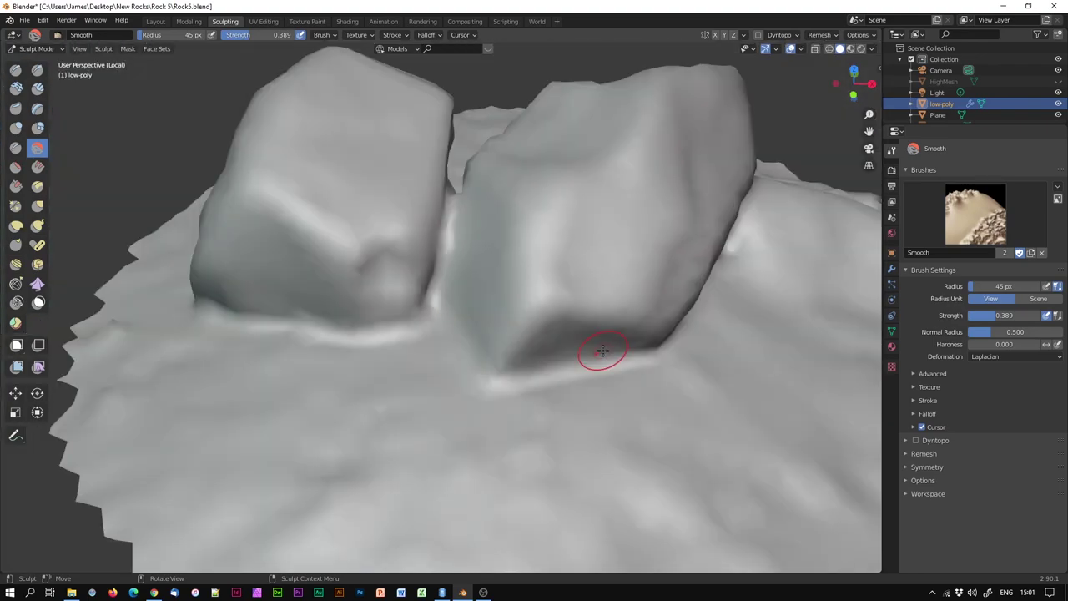
mouse_move(584, 317)
middle_down()
mouse_move(552, 331)
mouse_move(467, 315)
middle_up()
scroll(528, 324, up, 2)
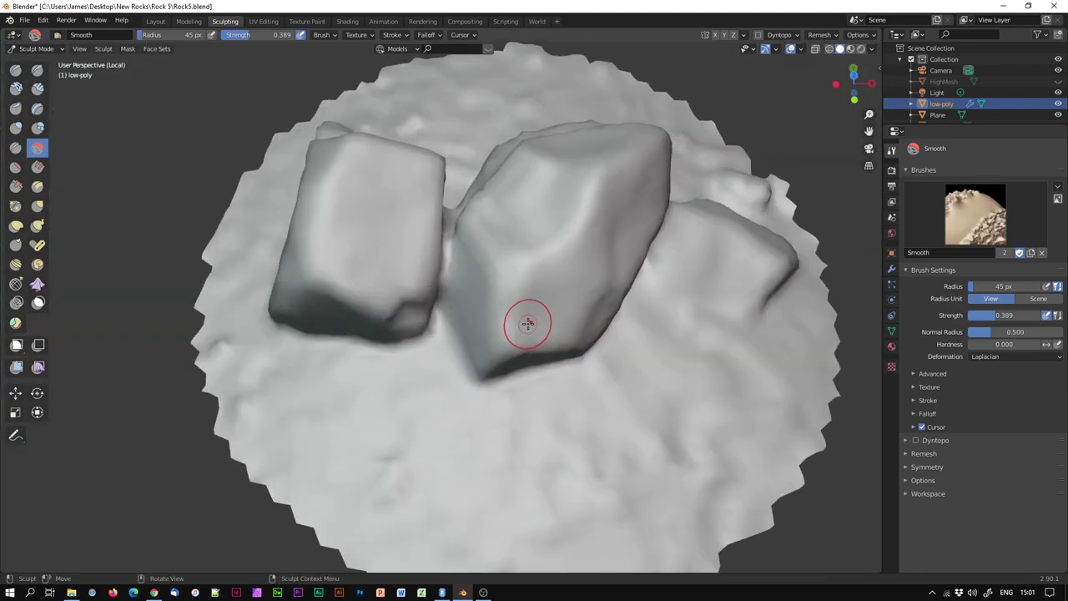
click(16, 150)
key(f)
click(447, 212)
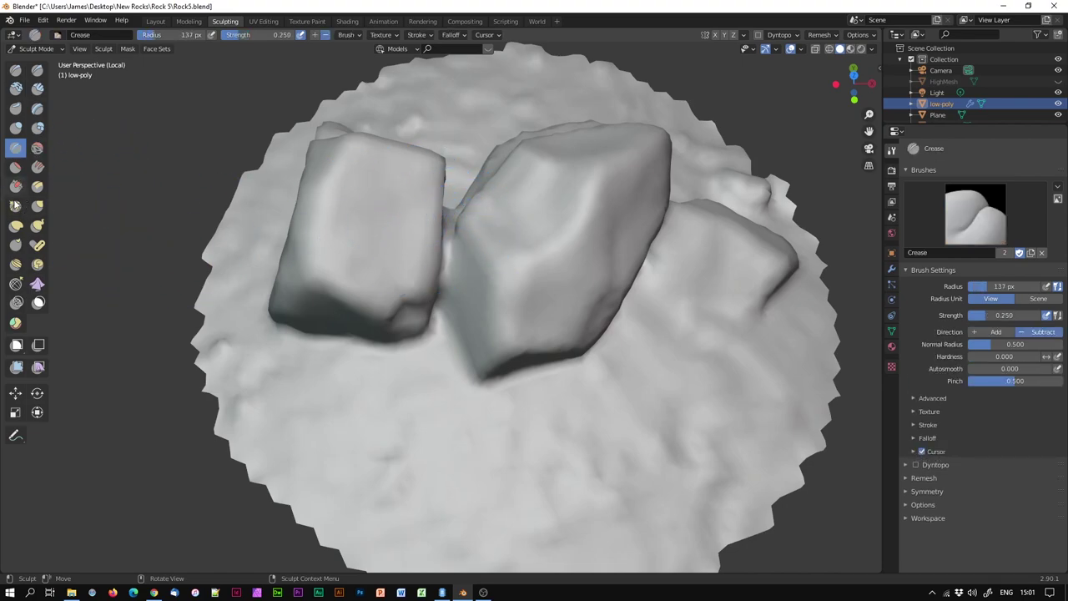
click(16, 207)
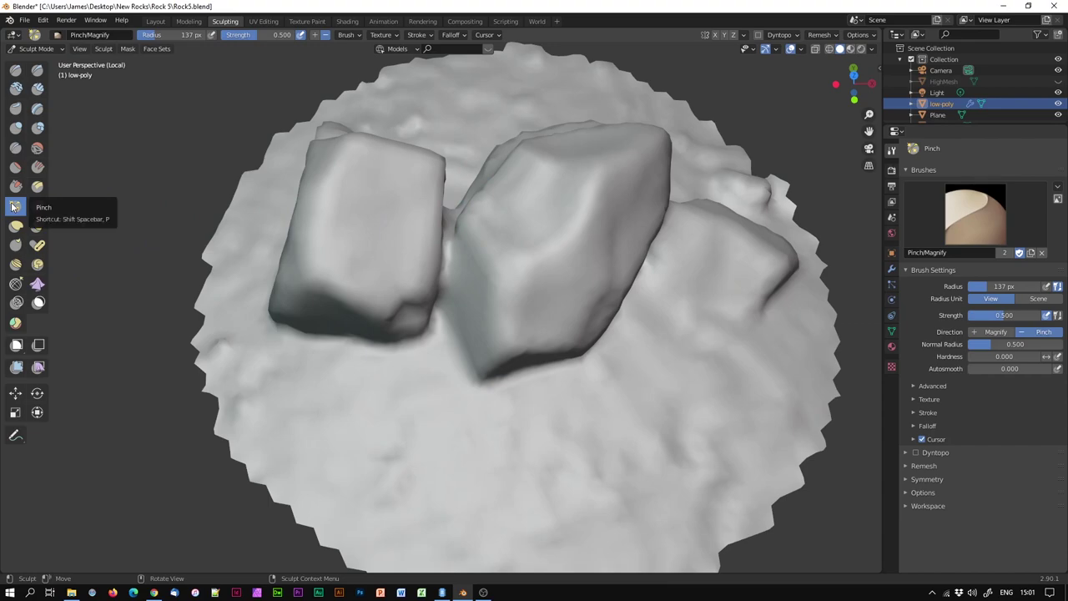
drag(452, 210, 448, 258)
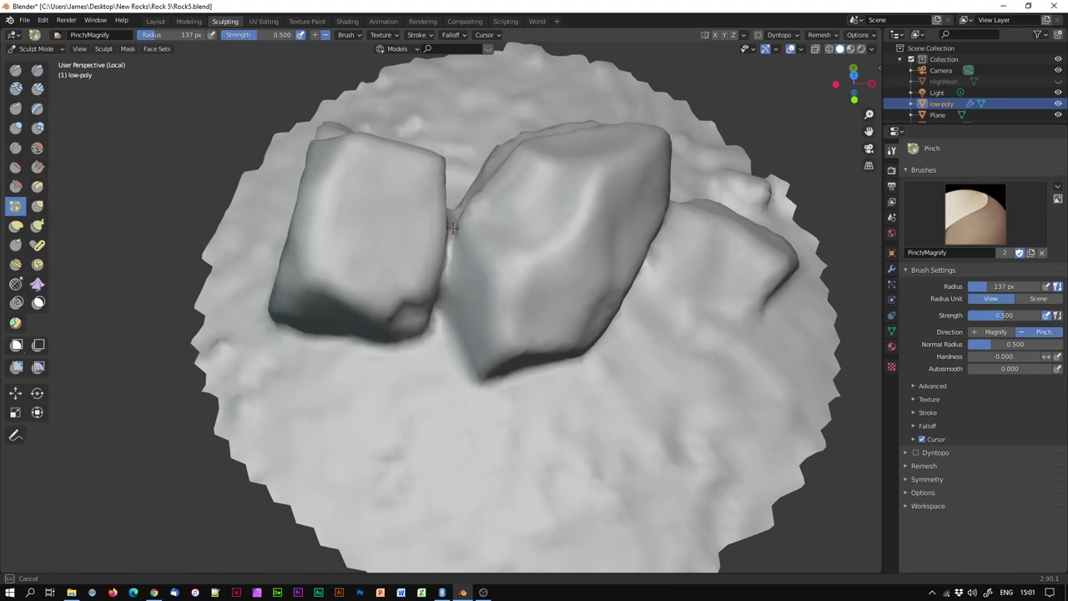
Pinch the crevice between the two large rocks from the opposite side to tighten the gap.
mouse_move(477, 233)
middle_down()
mouse_move(349, 292)
mouse_move(259, 209)
middle_up()
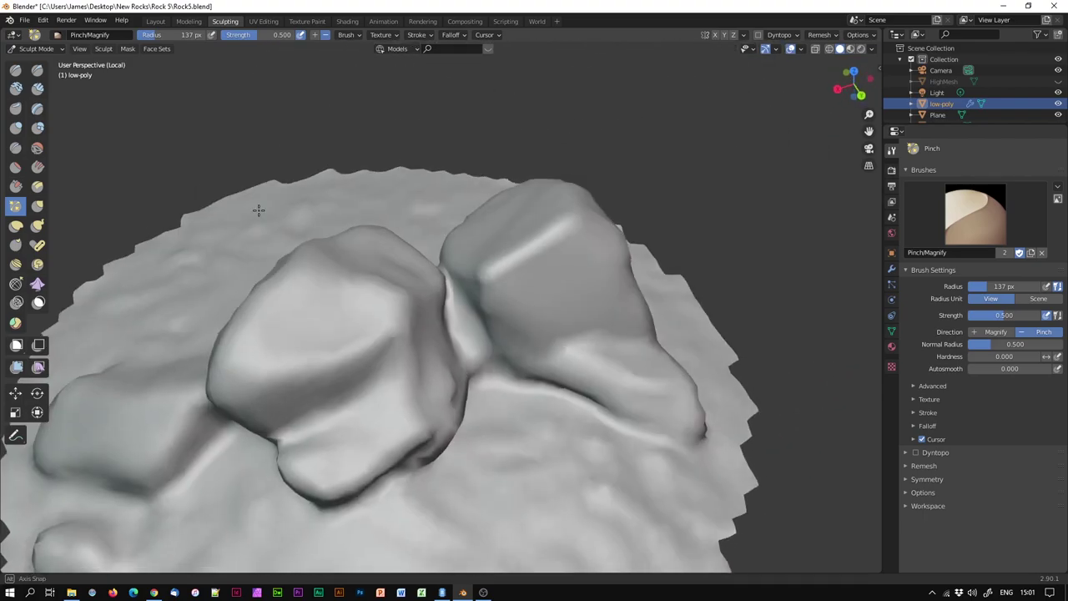
drag(465, 343, 479, 368)
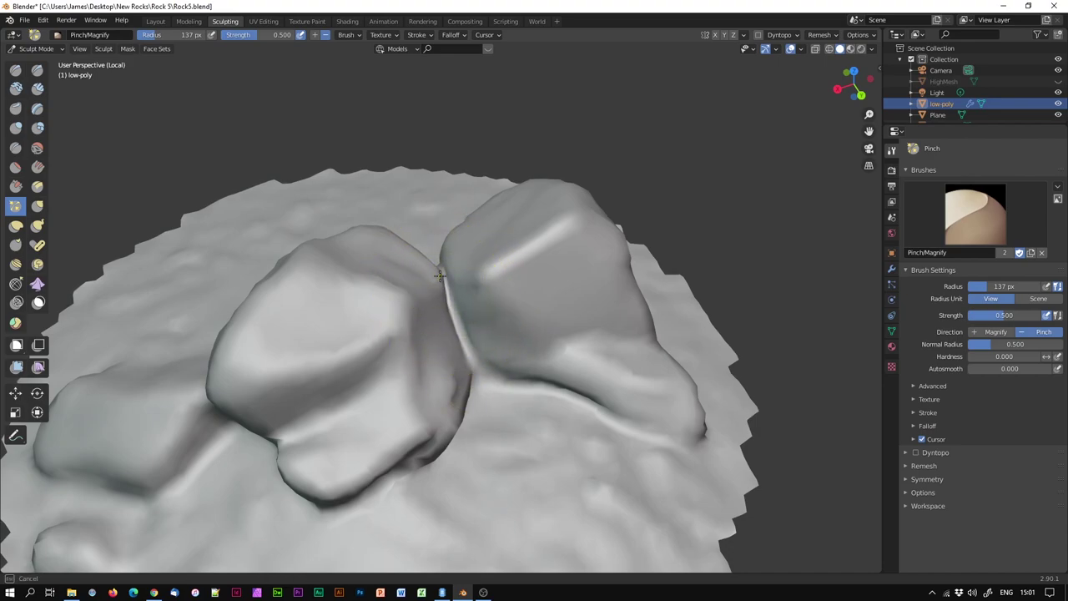
mouse_move(544, 326)
middle_down()
mouse_move(475, 364)
mouse_move(458, 234)
middle_up()
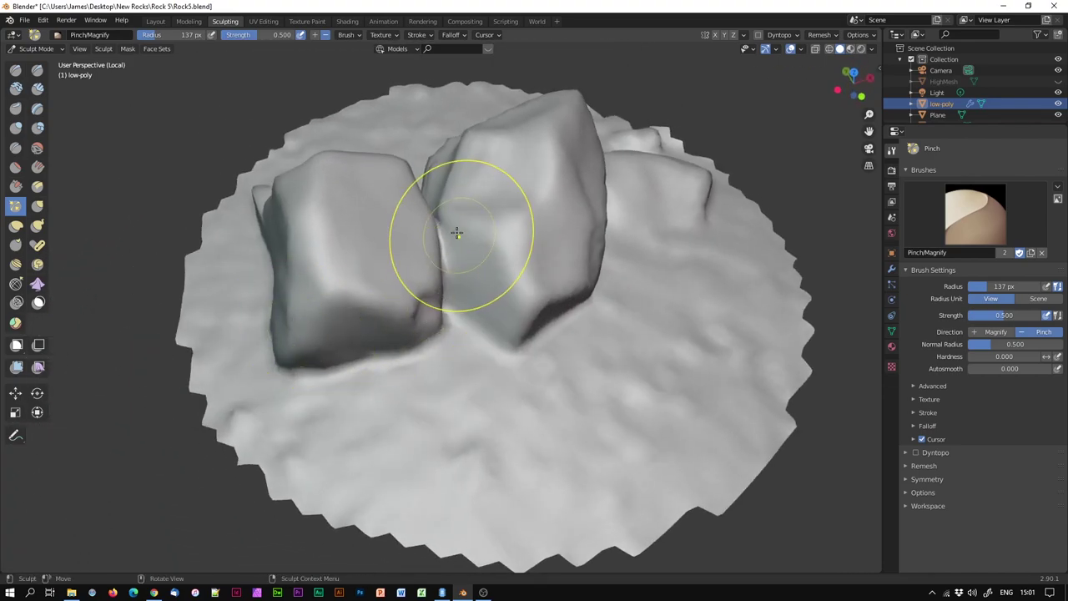
Examine the pinched crevice and the bases of the surrounding rocks from several sides.
middle_drag(450, 303, 489, 274)
scroll(489, 251, up, 6)
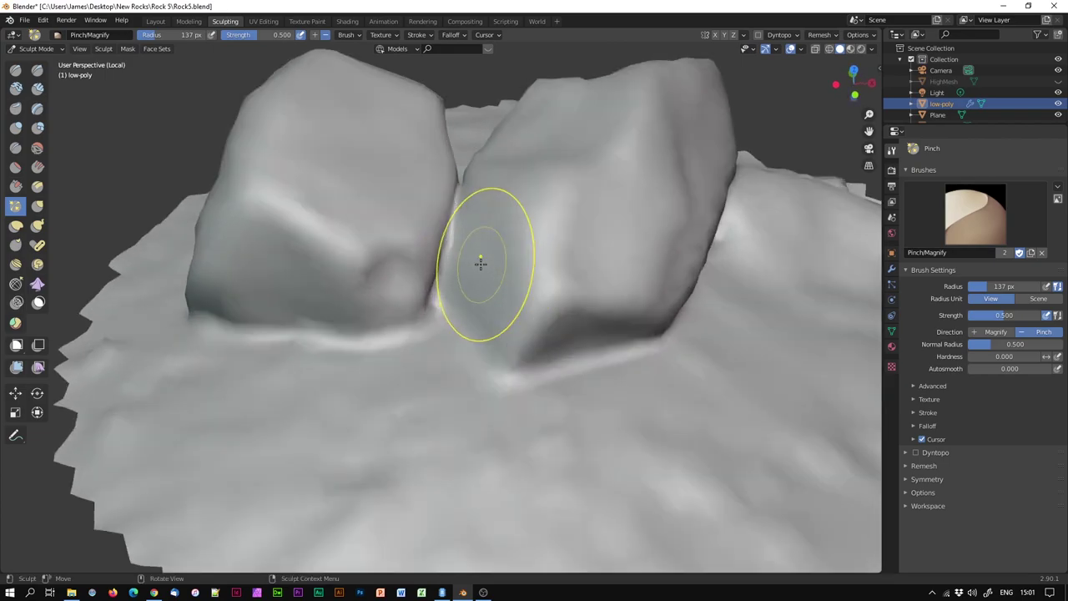
mouse_move(438, 272)
middle_down()
mouse_move(365, 245)
mouse_move(556, 241)
mouse_move(587, 172)
mouse_move(376, 324)
mouse_move(411, 219)
middle_up()
scroll(439, 299, down, 8)
middle_drag(442, 345, 351, 348)
mouse_move(298, 375)
middle_down()
mouse_move(606, 406)
mouse_move(673, 382)
middle_up()
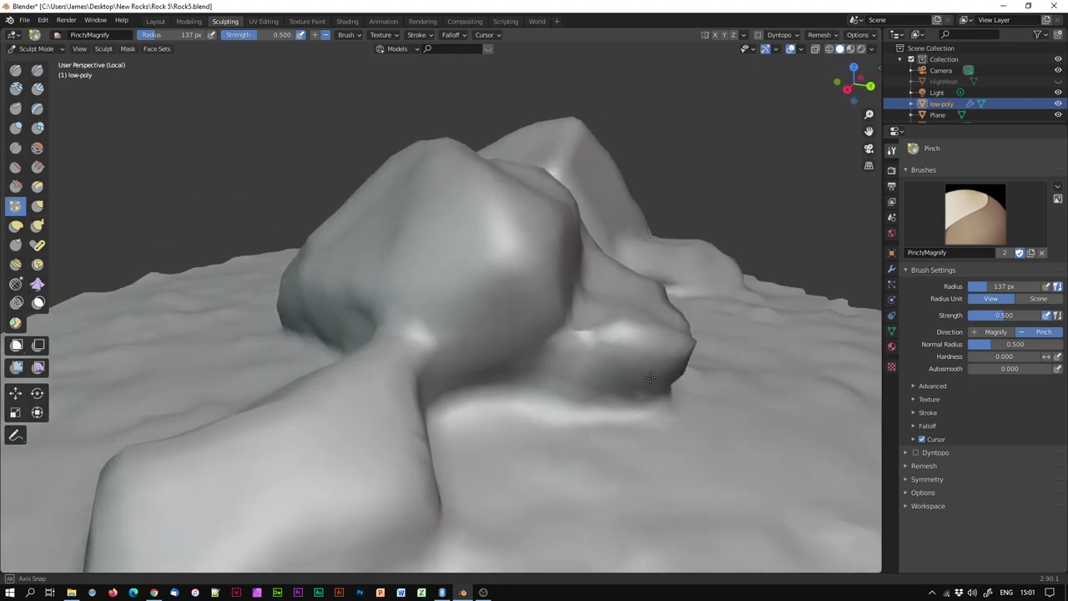
scroll(673, 382, up, 4)
scroll(774, 403, down, 4)
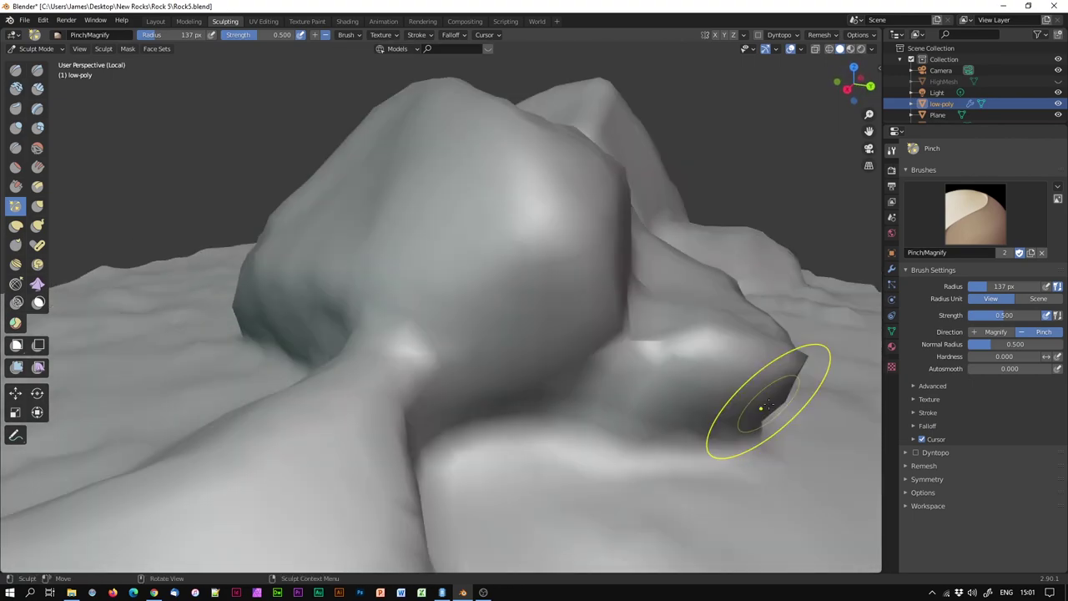
middle_drag(759, 417, 763, 410)
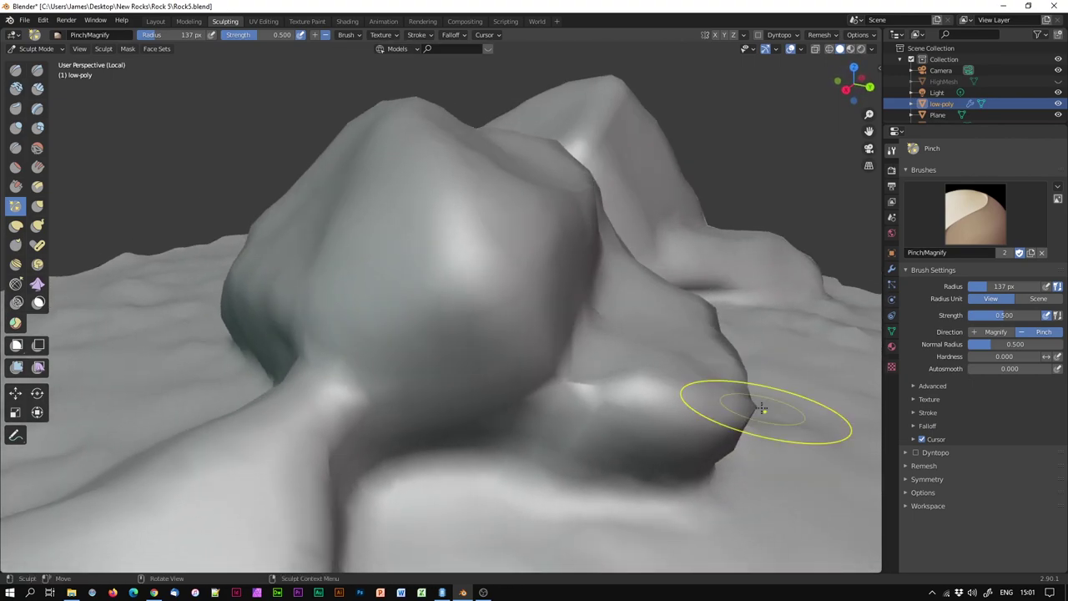
Smooth the hard creases where the rock ledges meet the large rock with the Smooth brush at strength 0.389.
click(37, 148)
scroll(613, 427, up, 2)
scroll(689, 479, down, 3)
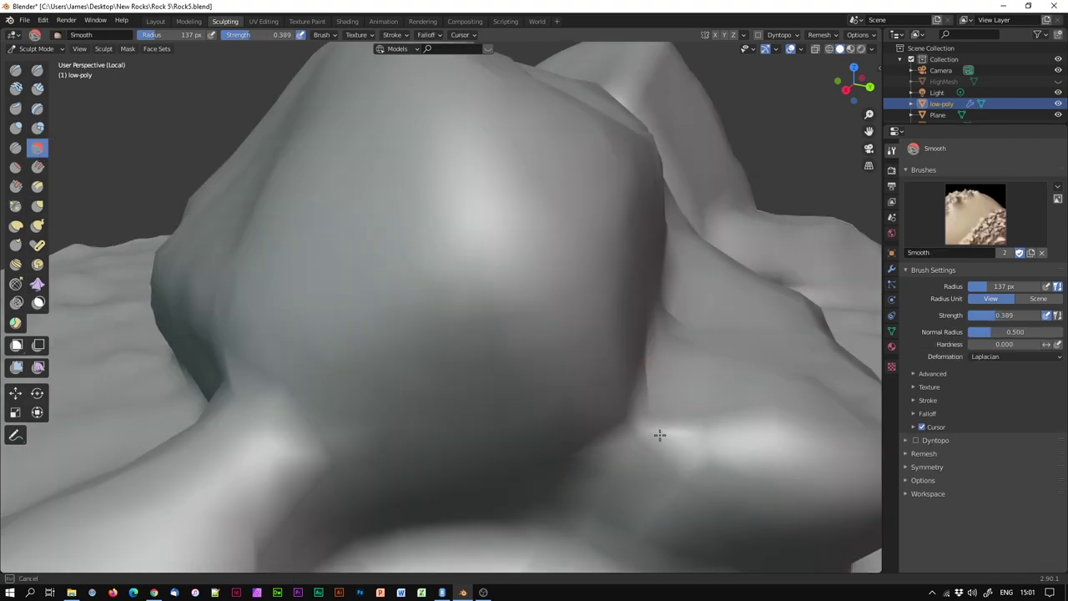
mouse_move(673, 405)
middle_down()
mouse_move(739, 448)
mouse_move(661, 451)
mouse_move(387, 409)
middle_up()
scroll(288, 429, up, 2)
drag(288, 429, 303, 442)
middle_drag(720, 440, 572, 445)
mouse_move(699, 477)
middle_down()
mouse_move(651, 460)
mouse_move(599, 467)
mouse_move(551, 443)
middle_up()
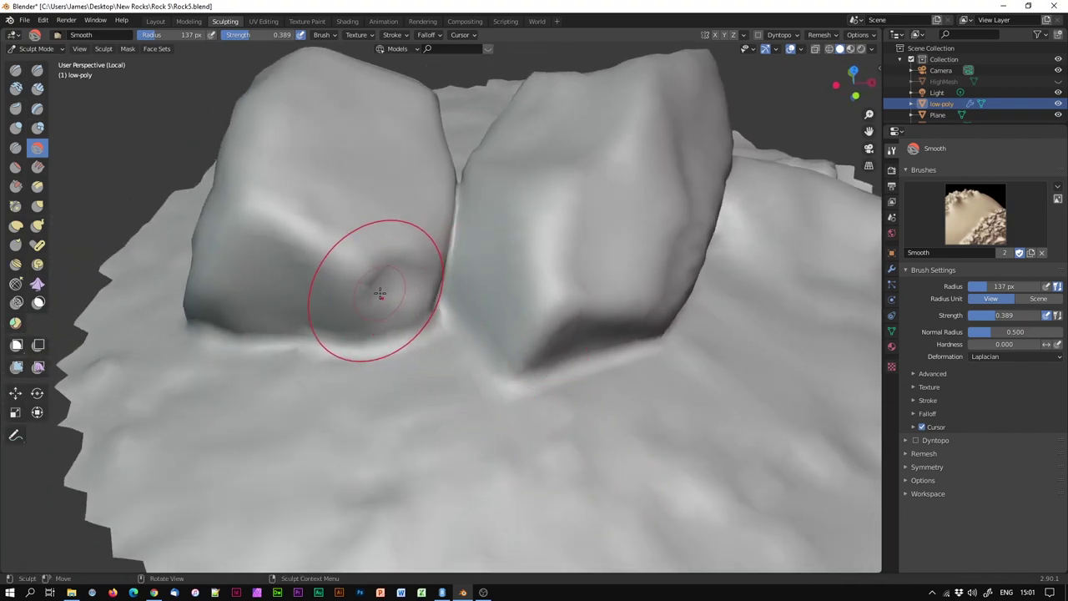
mouse_move(693, 399)
middle_down()
mouse_move(593, 376)
mouse_move(628, 390)
mouse_move(624, 368)
mouse_move(689, 345)
middle_up()
Return to the Layout workspace and examine the texture around the reshaped crevice up close and from a distance.
click(156, 20)
scroll(689, 345, up, 10)
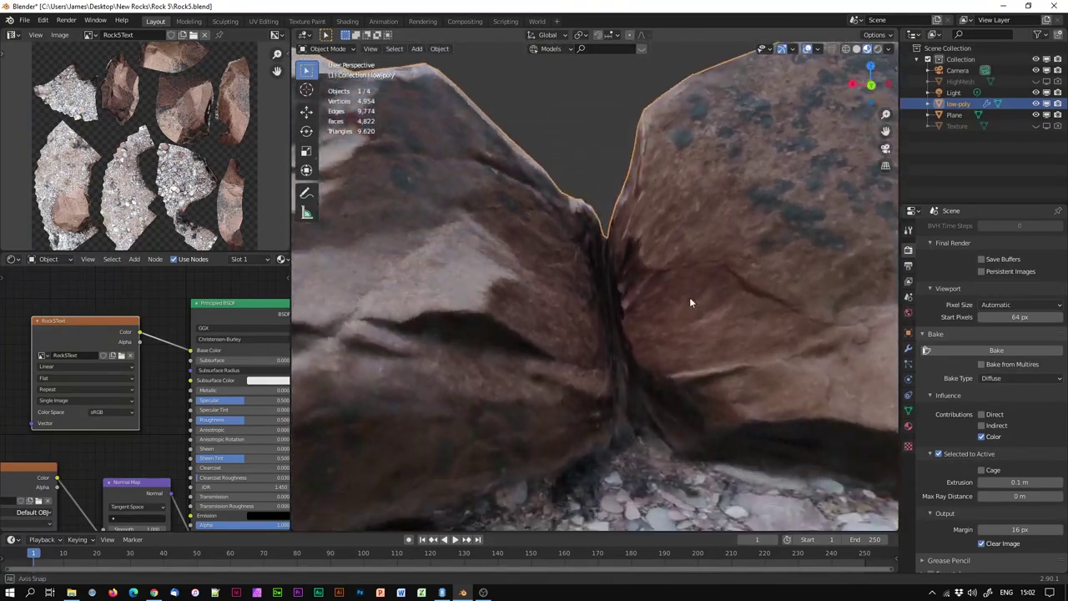
middle_drag(689, 302, 452, 305)
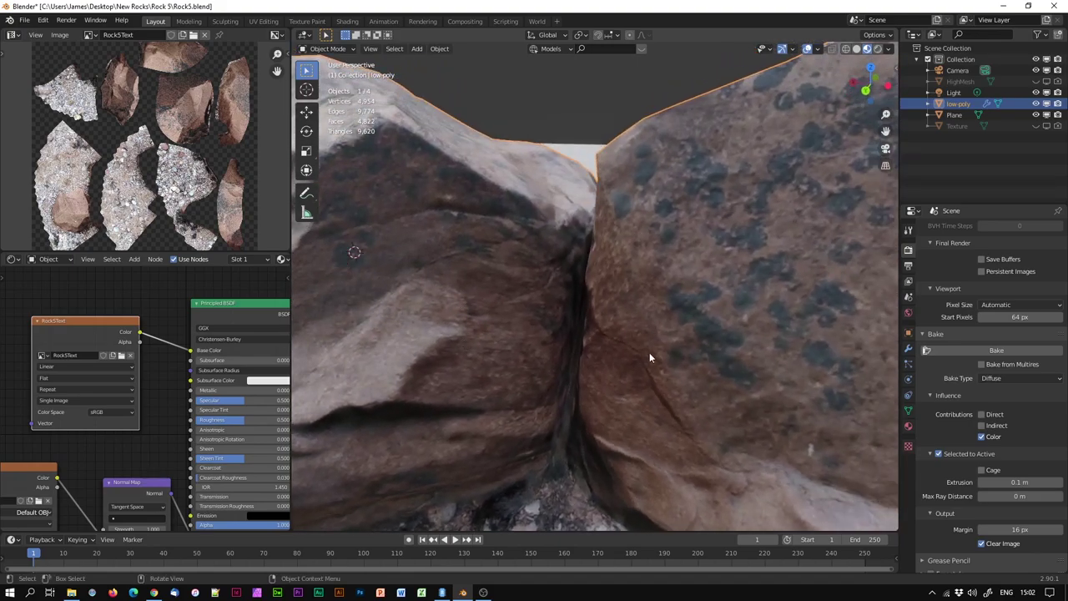
middle_drag(643, 355, 714, 239)
scroll(761, 393, down, 6)
middle_drag(760, 394, 623, 427)
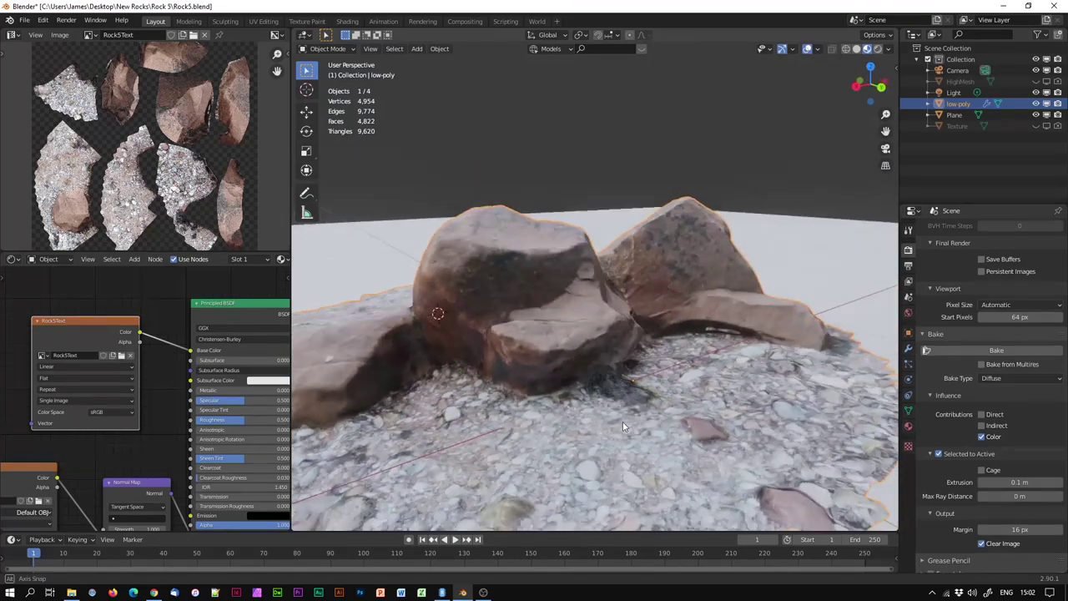
Enable viewport display of the low-poly rocks' Subdivision modifier and inspect the smoothed surface.
click(909, 348)
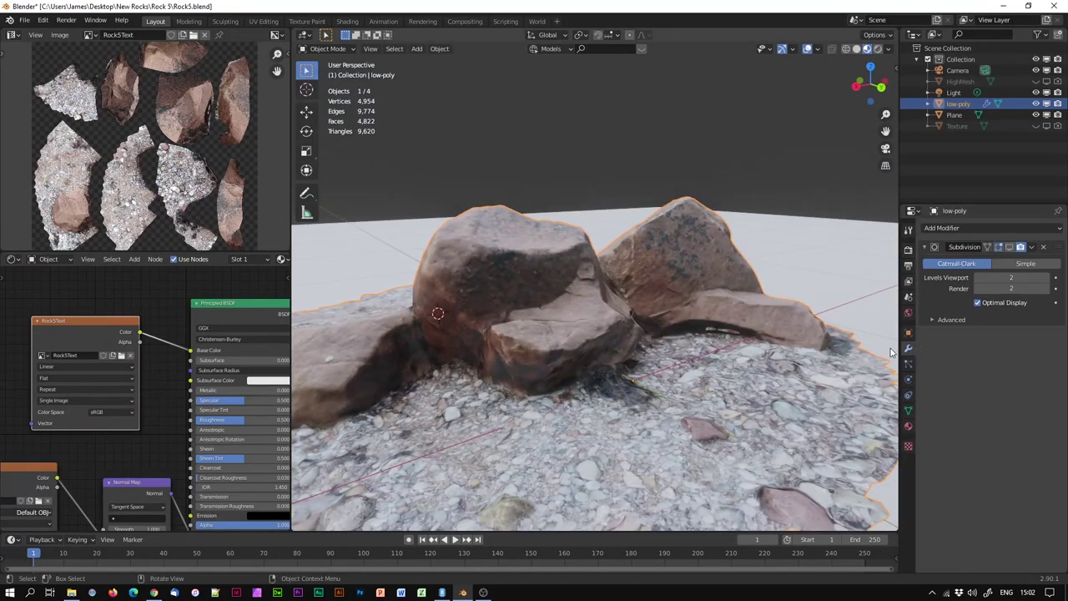
click(1010, 247)
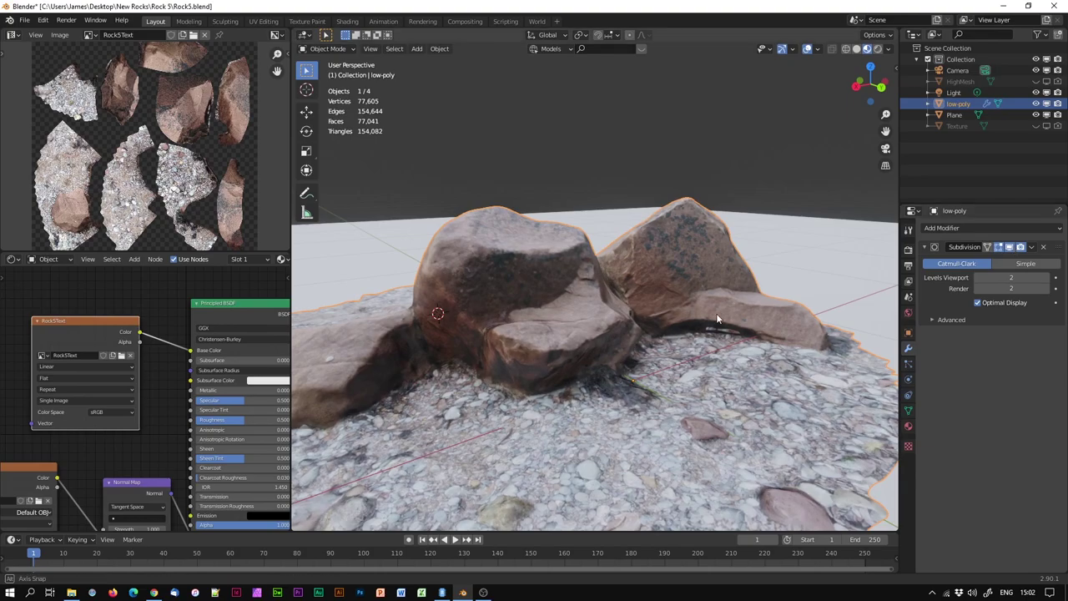
middle_drag(717, 313, 708, 342)
scroll(751, 355, up, 4)
mouse_move(773, 357)
middle_down()
mouse_move(425, 329)
mouse_move(670, 340)
mouse_move(585, 340)
mouse_move(733, 132)
middle_up()
Inspect the subdivided rocks in Solid and Wireframe shading, and return to Material Preview to check the textures.
click(856, 49)
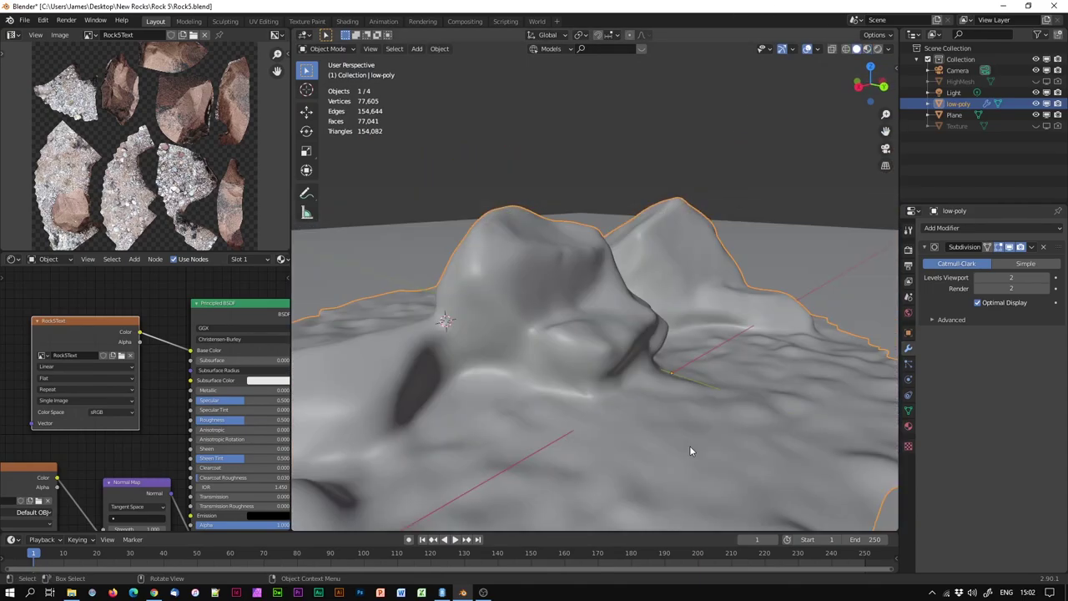
click(846, 49)
mouse_move(765, 297)
middle_down()
mouse_move(713, 348)
mouse_move(491, 358)
mouse_move(513, 393)
mouse_move(623, 377)
mouse_move(825, 115)
middle_up()
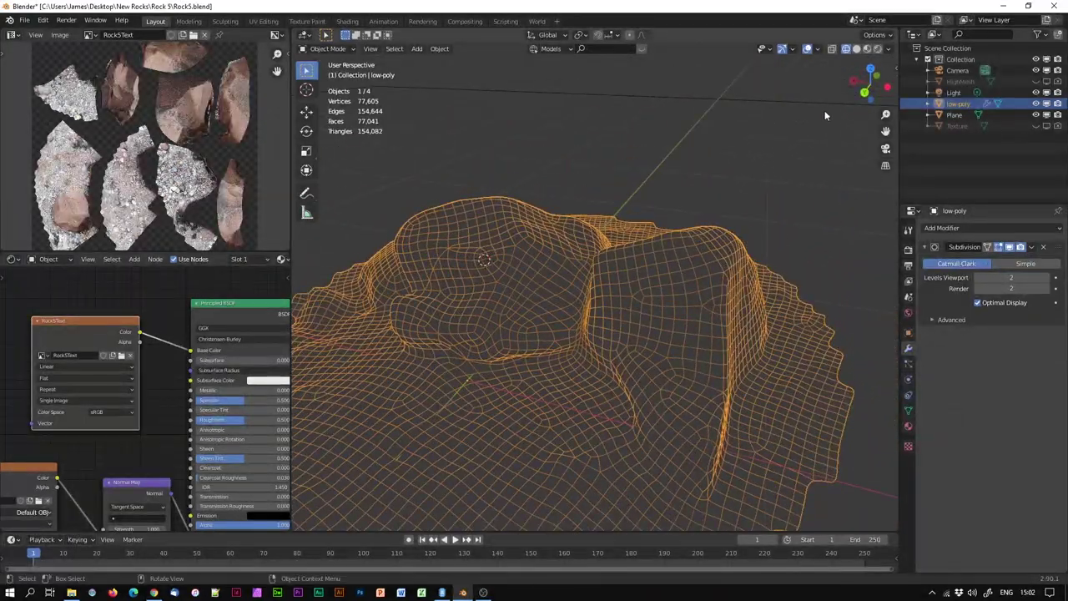
click(867, 49)
mouse_move(641, 349)
middle_down()
mouse_move(675, 316)
mouse_move(721, 336)
mouse_move(573, 393)
mouse_move(640, 375)
mouse_move(615, 370)
mouse_move(675, 380)
mouse_move(653, 398)
mouse_move(530, 426)
mouse_move(412, 410)
mouse_move(428, 402)
middle_up()
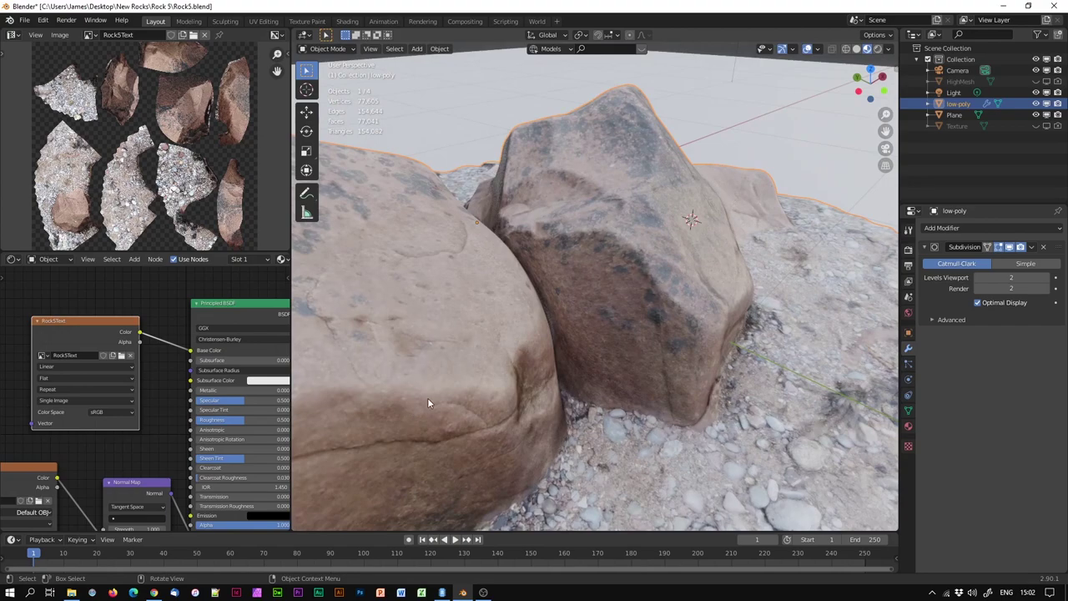